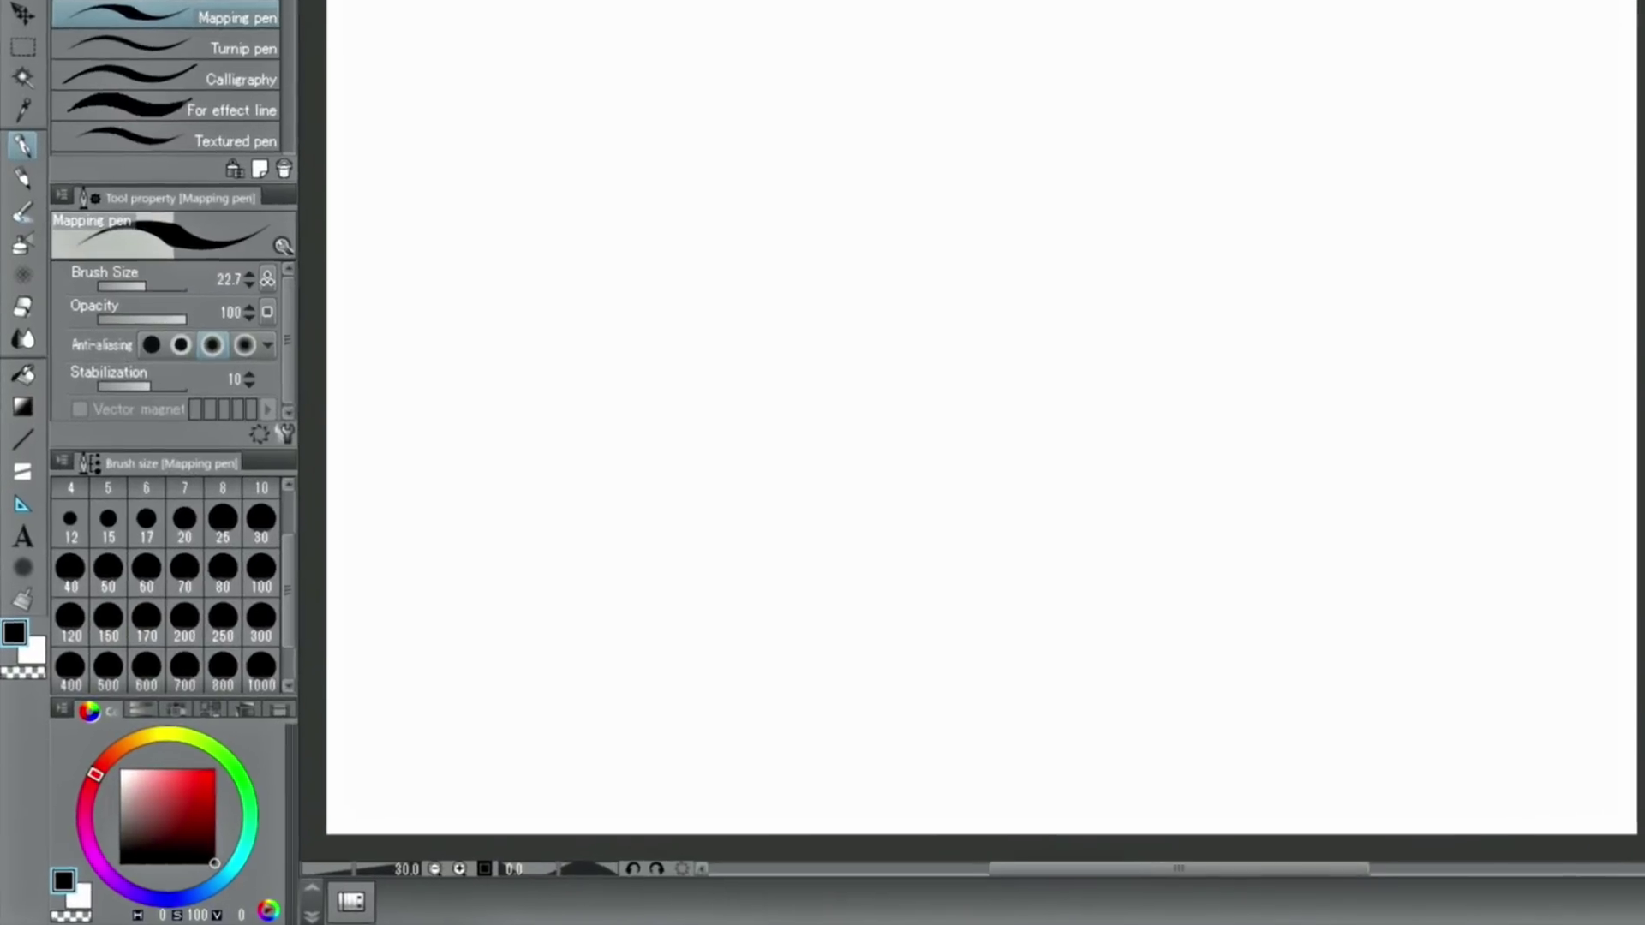
Step: Select the Ruler tool so the Linear ruler sub-tool is active
click(22, 487)
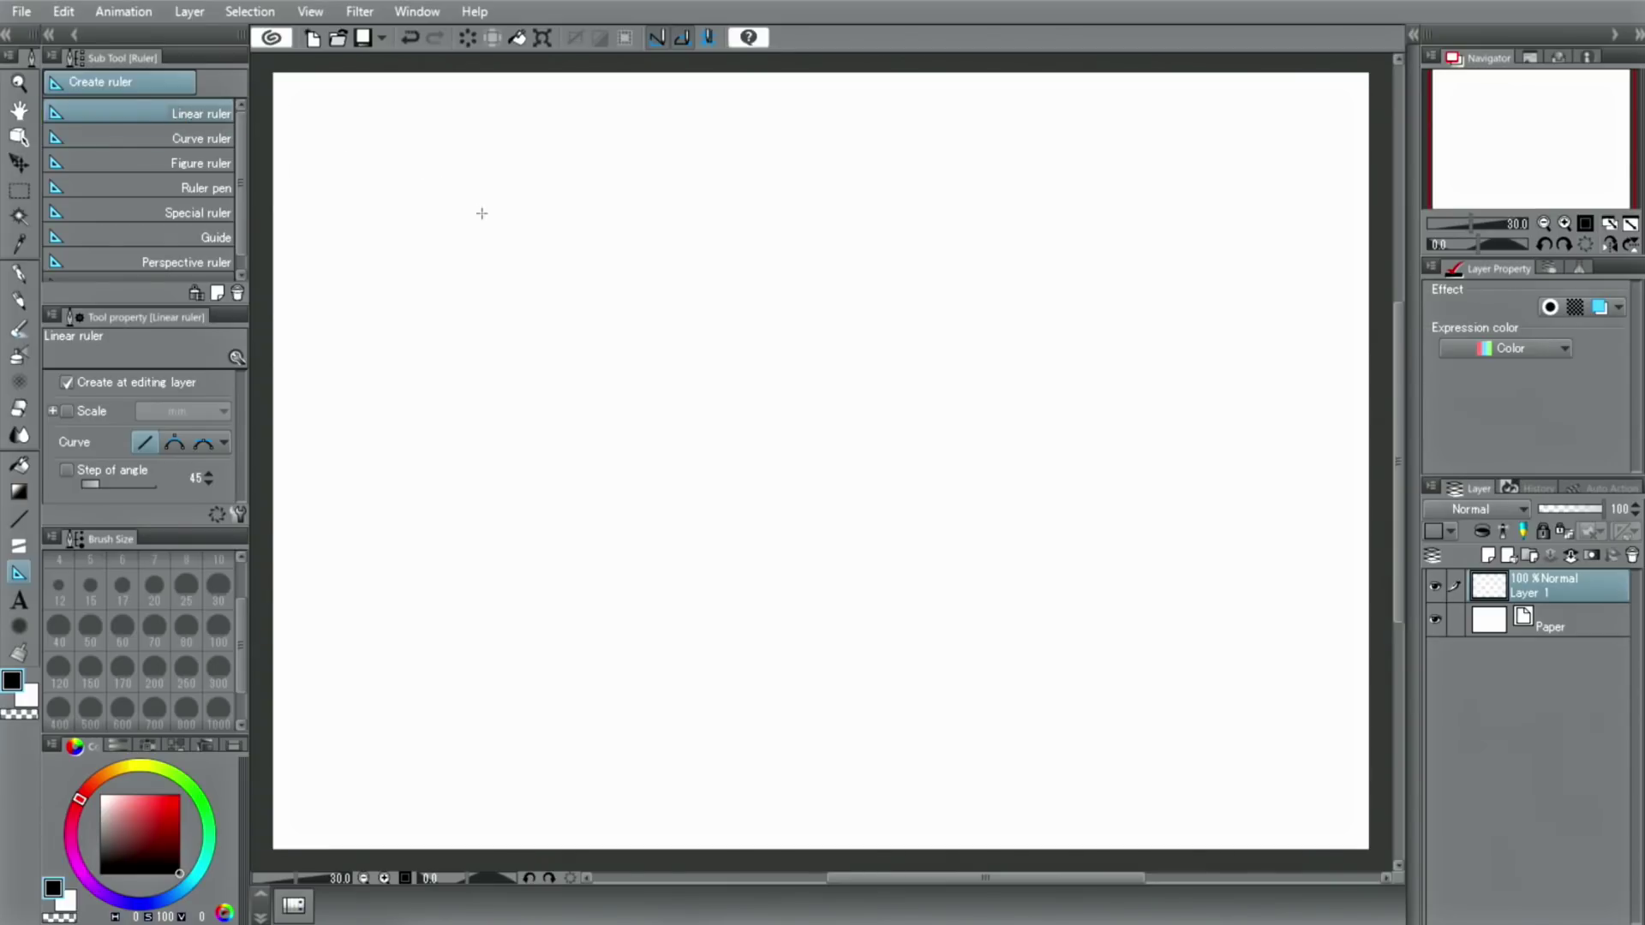
Step: Lay a linear ruler across the upper canvas and ink a straight pen line along it
drag(382, 211, 1223, 245)
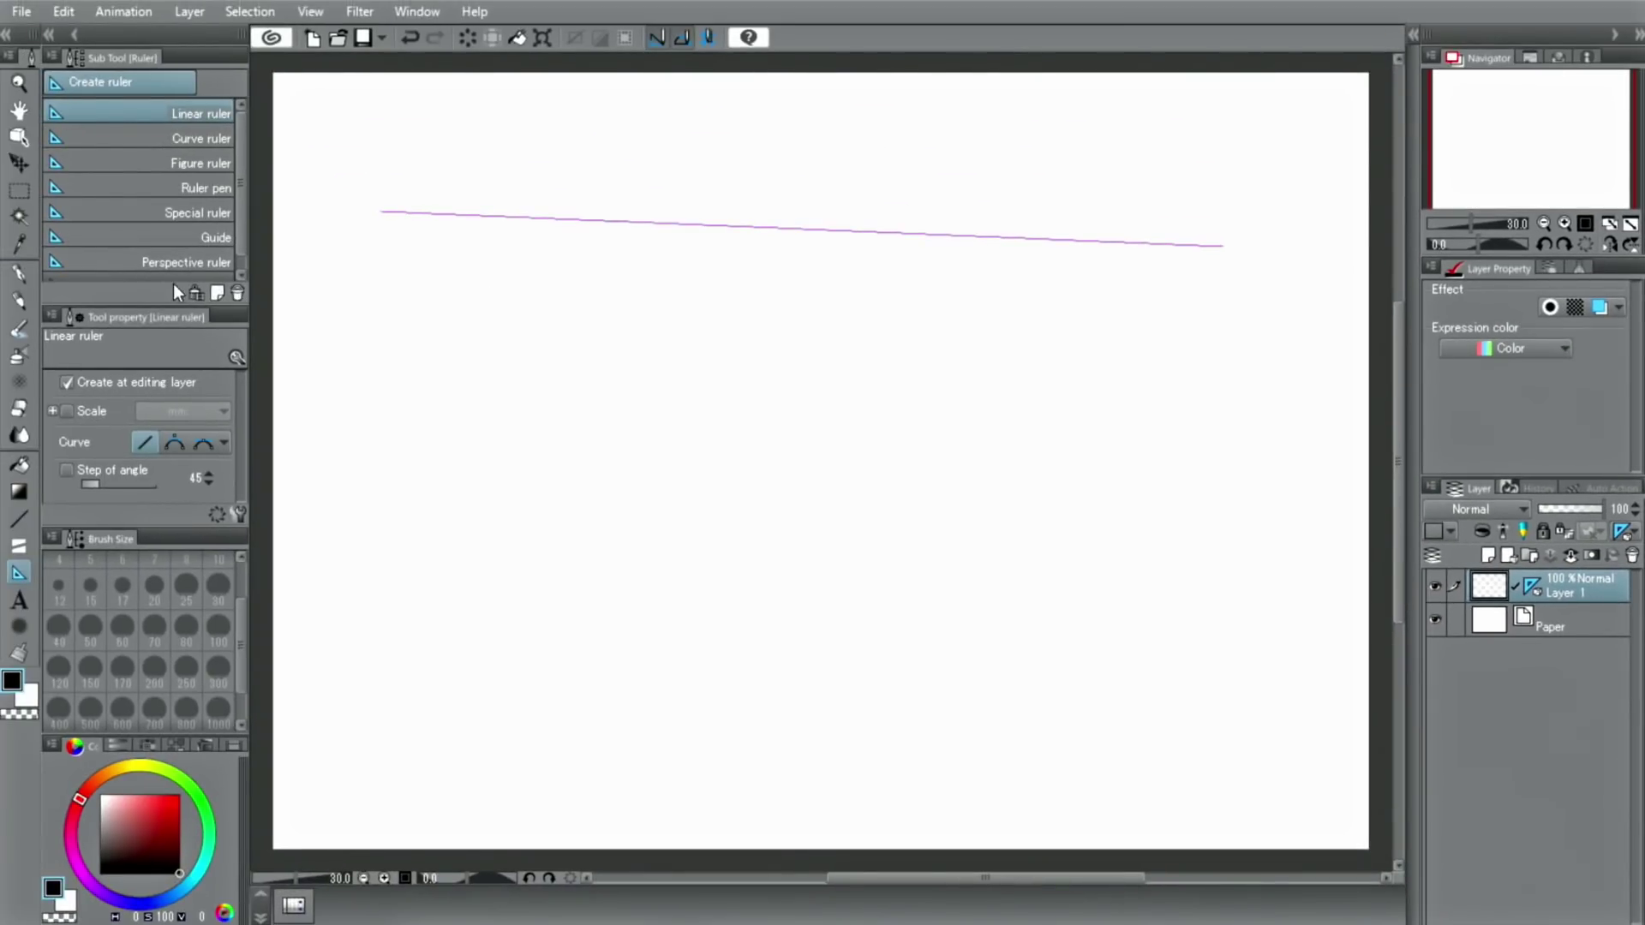
click(19, 274)
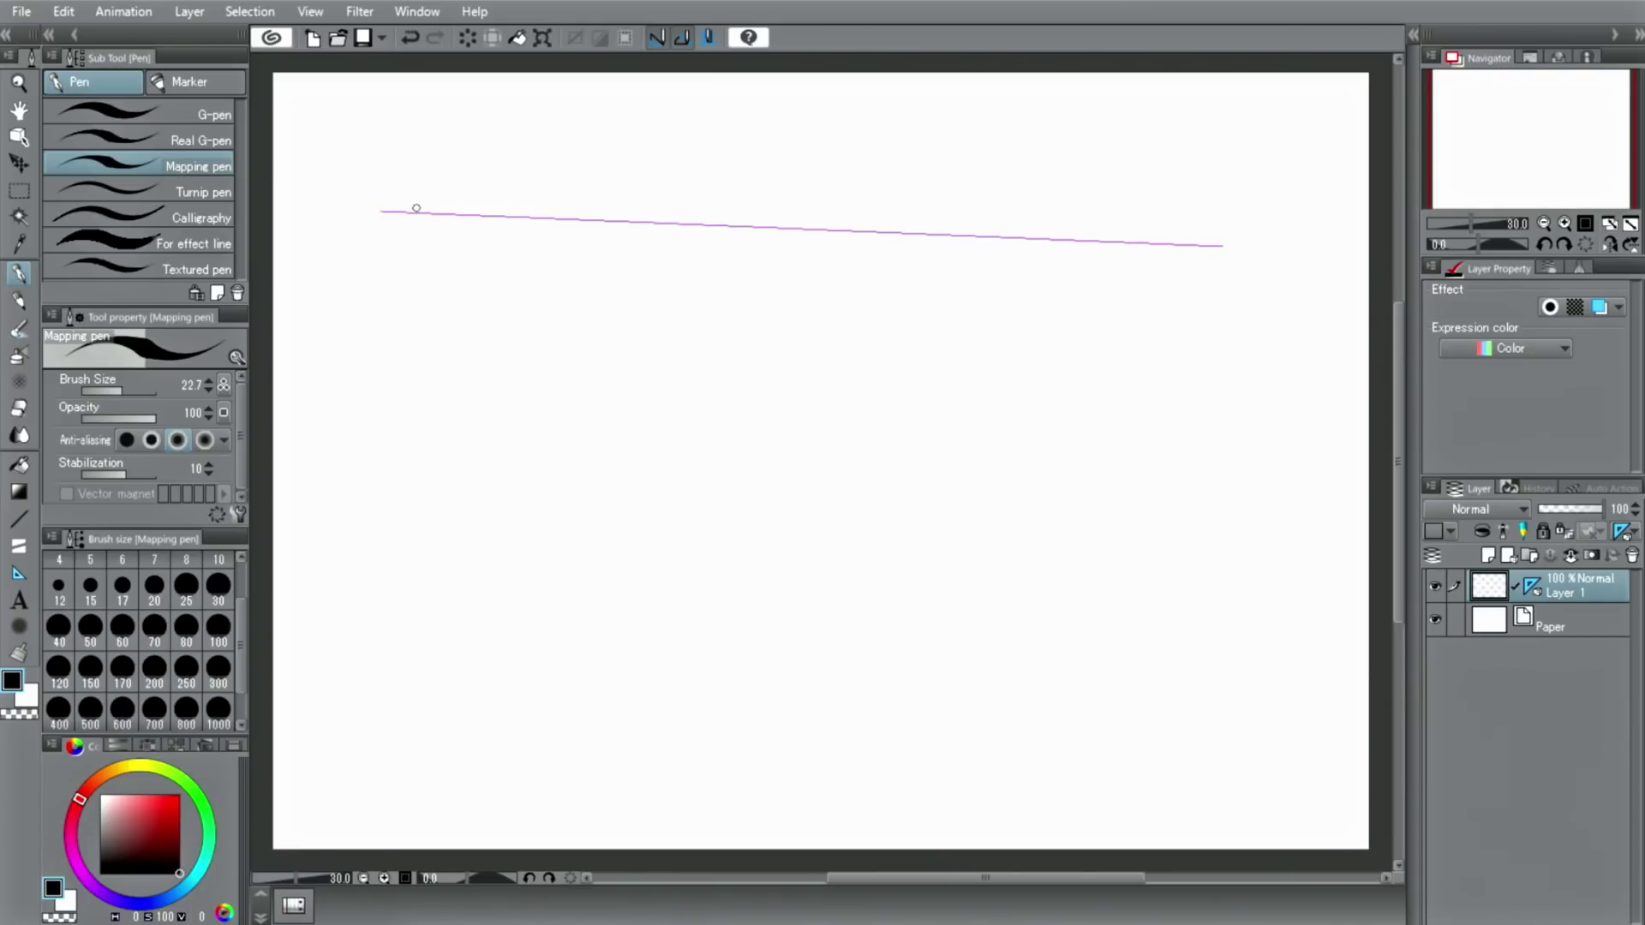
drag(431, 215, 1224, 246)
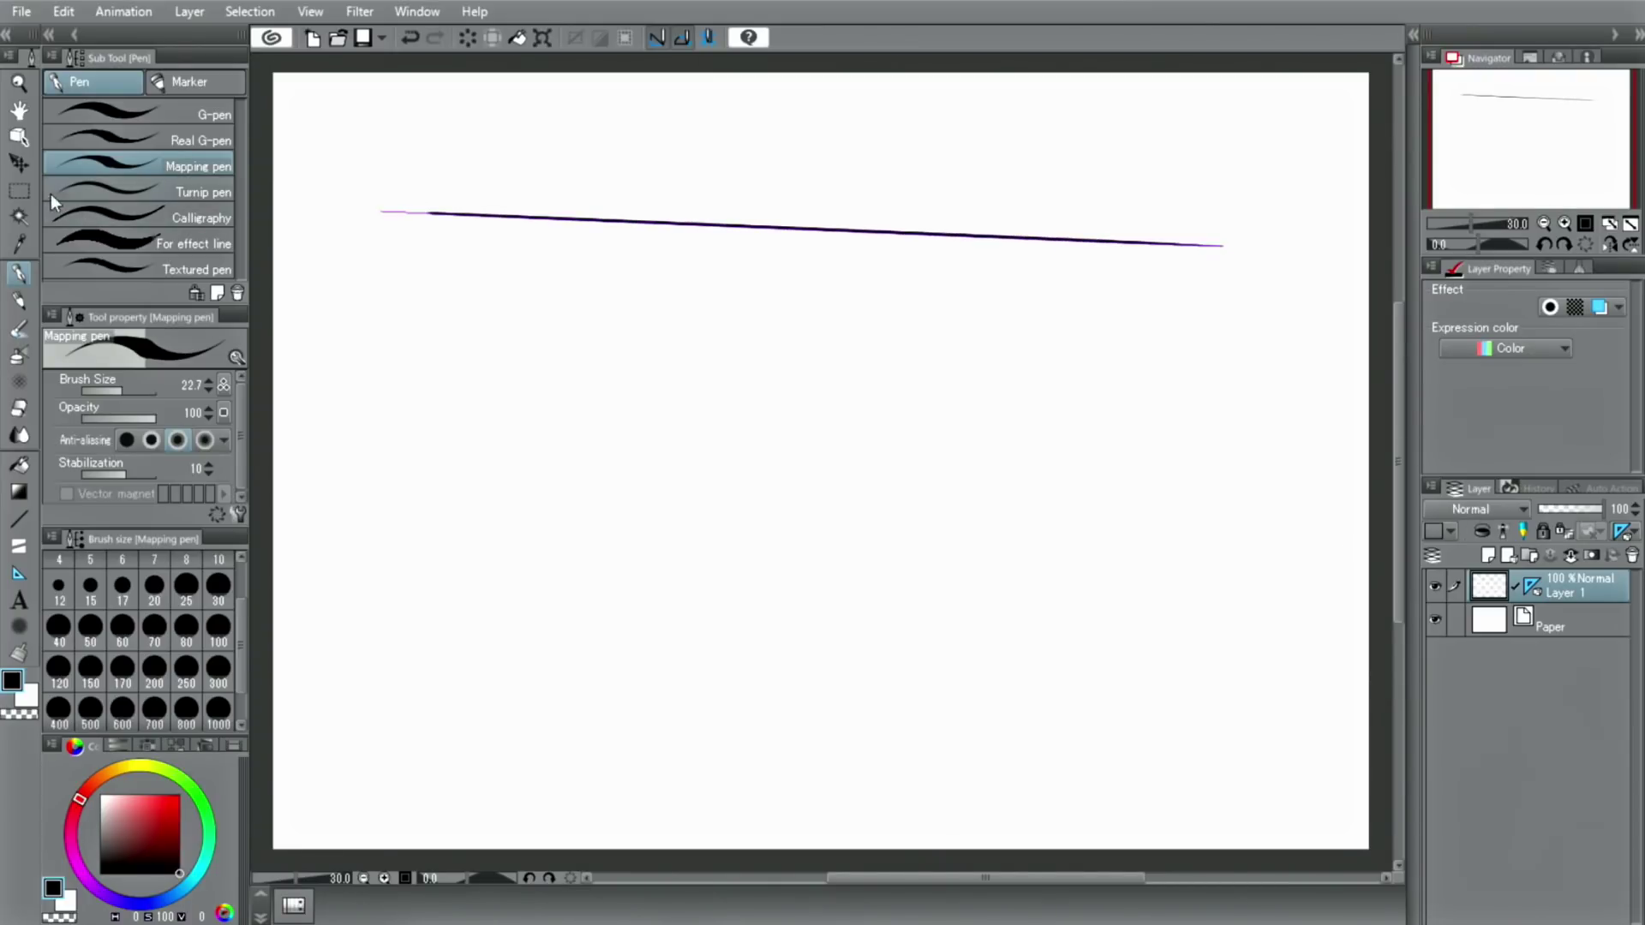
Step: Move the ruler lower, tilt it upward, and ink a second line along it
click(19, 136)
click(395, 214)
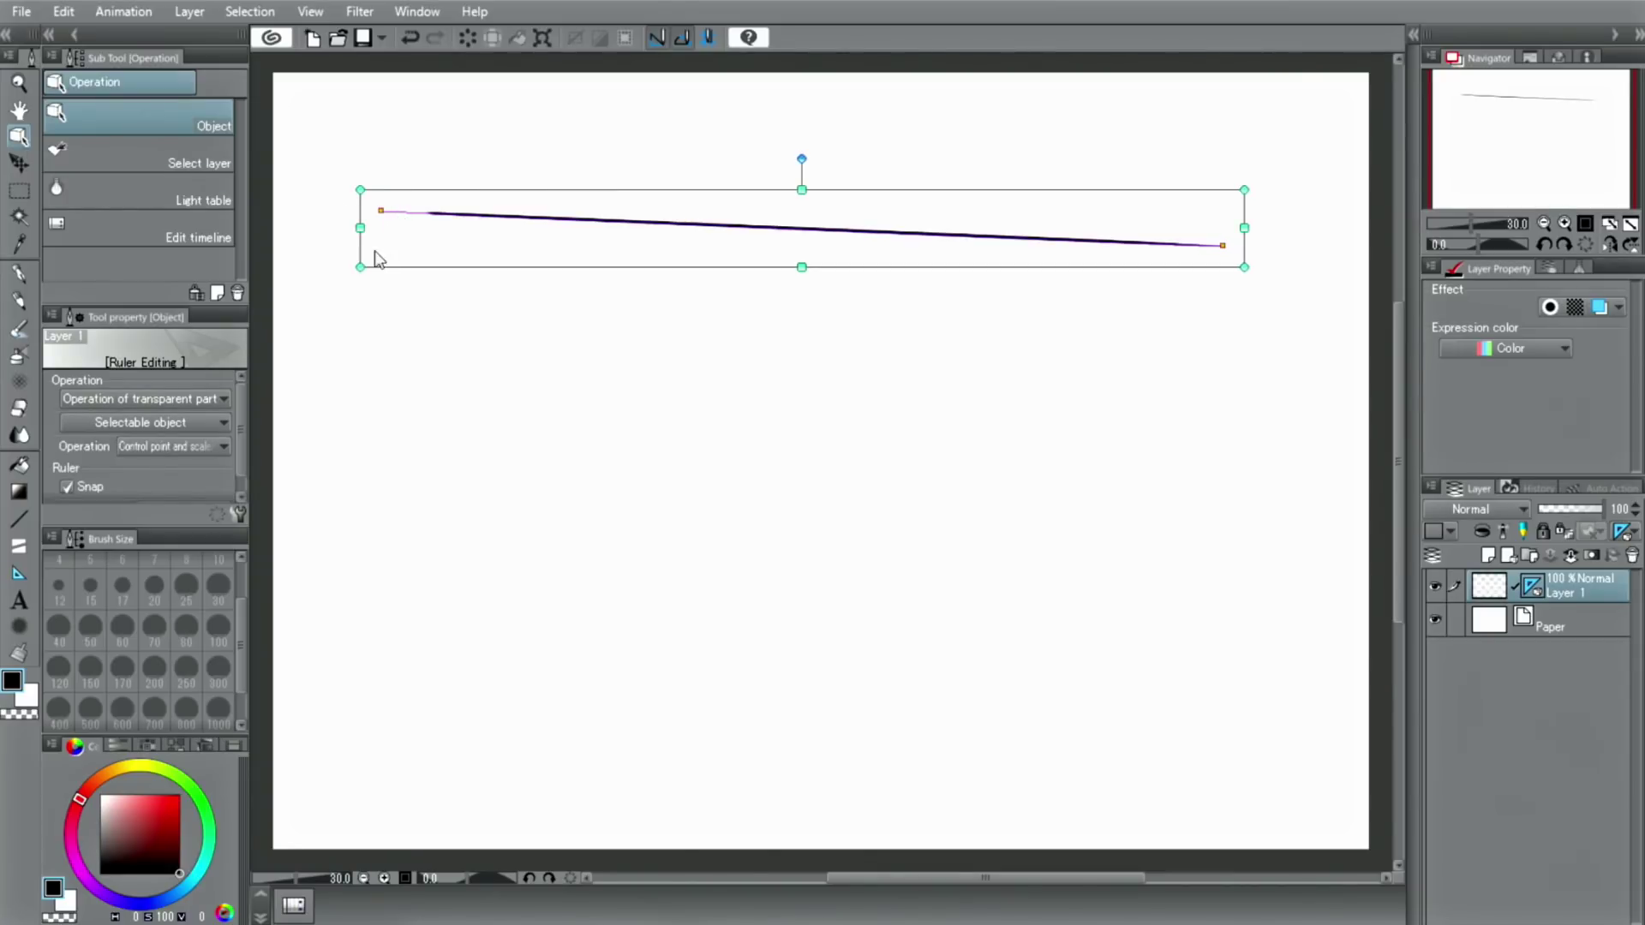
mouse_move(347, 272)
mouse_down()
mouse_move(360, 394)
mouse_move(339, 368)
mouse_move(442, 347)
mouse_move(451, 678)
mouse_up()
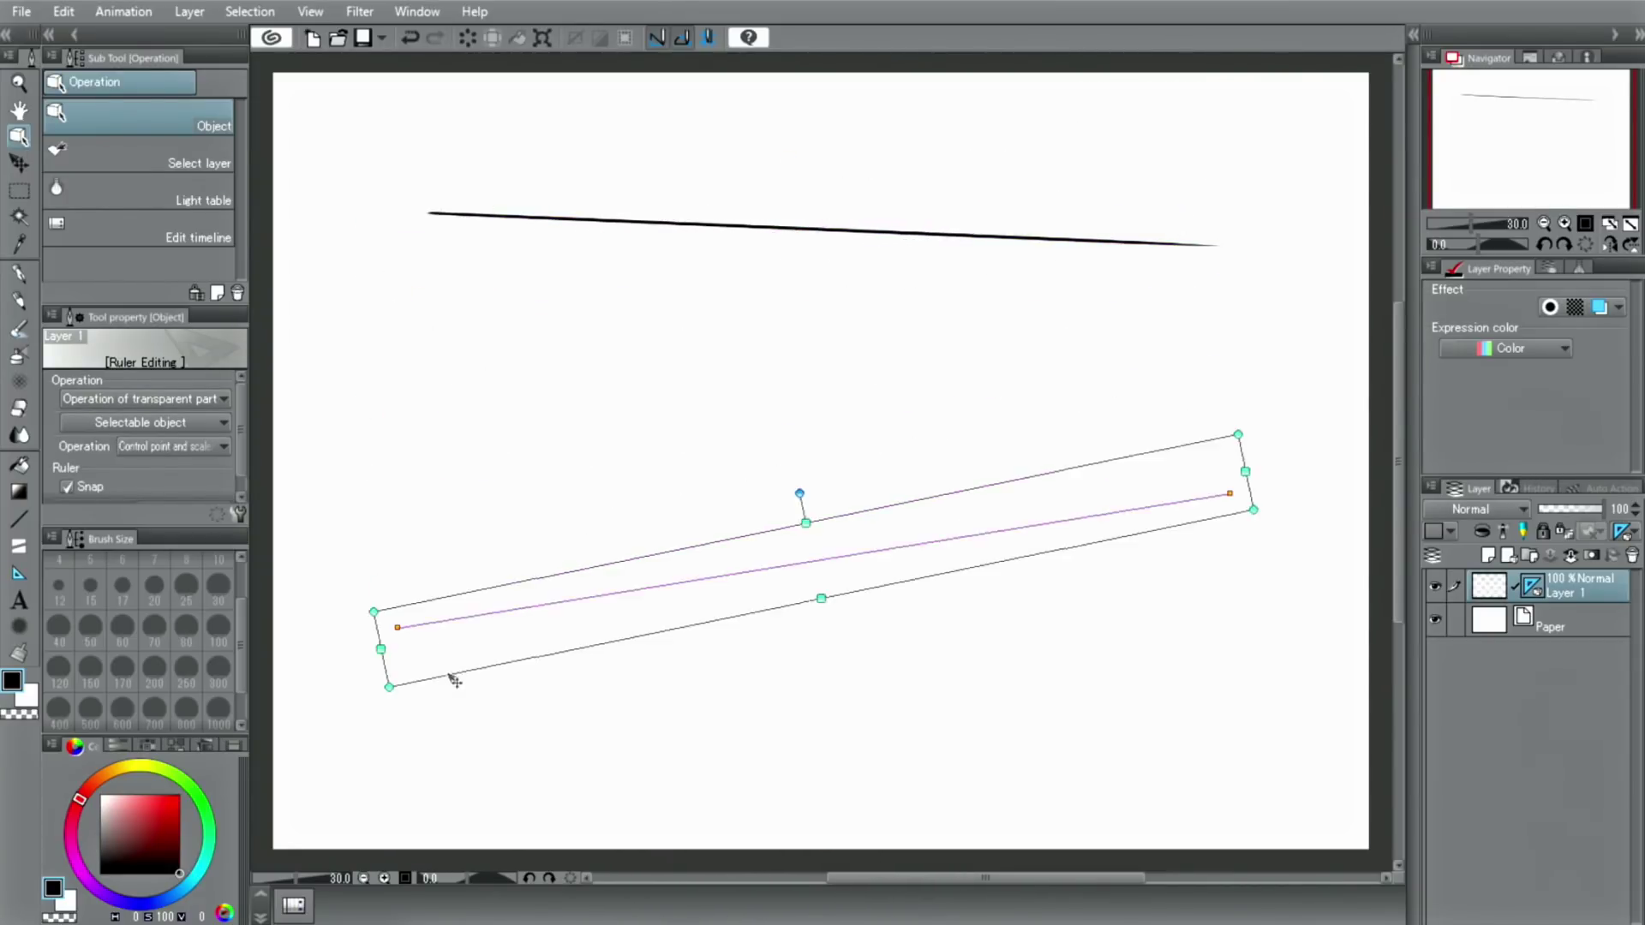
click(19, 273)
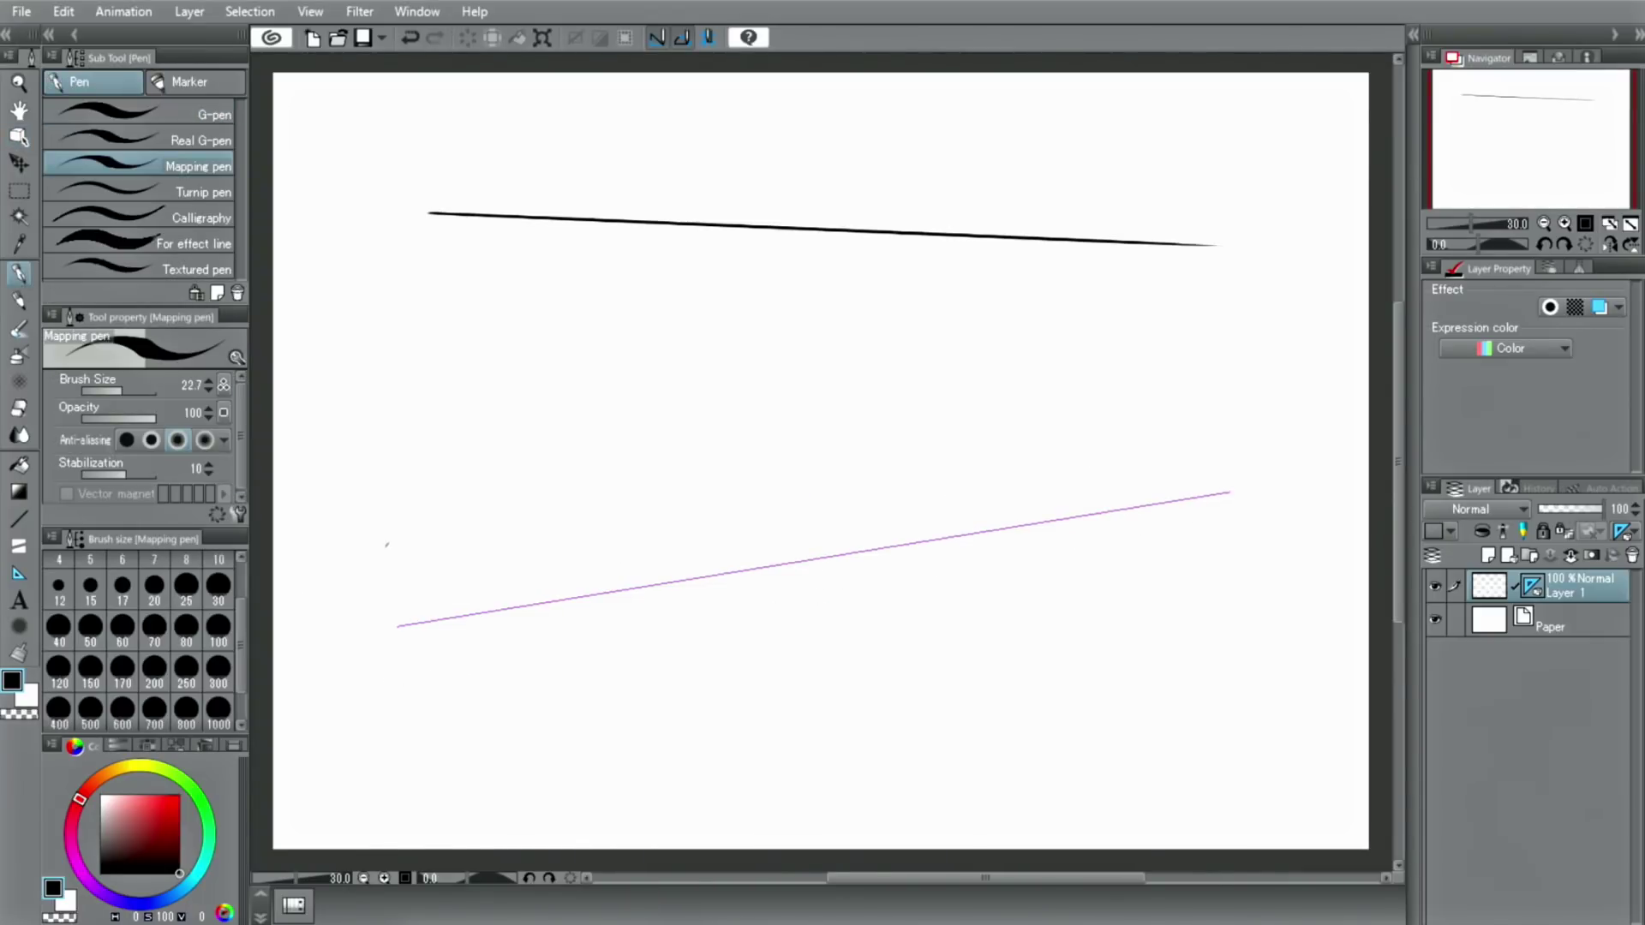
drag(433, 618, 460, 616)
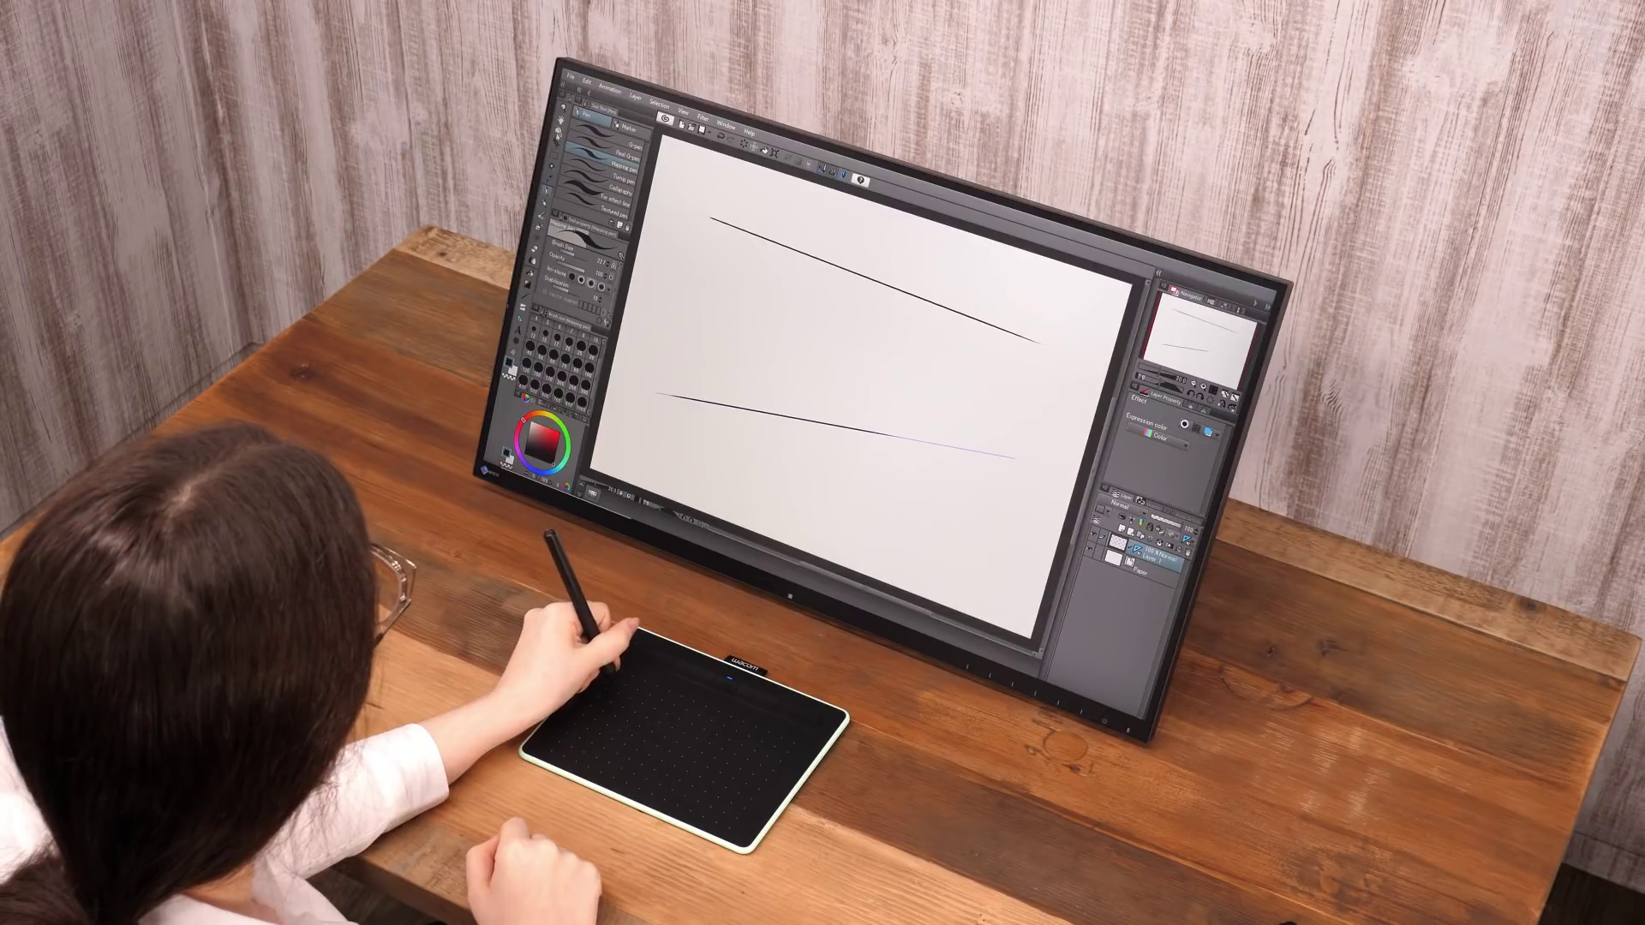
Step: Rotate the lower line's ruler steeply toward the upper right, then return to the pen
click(561, 128)
click(973, 449)
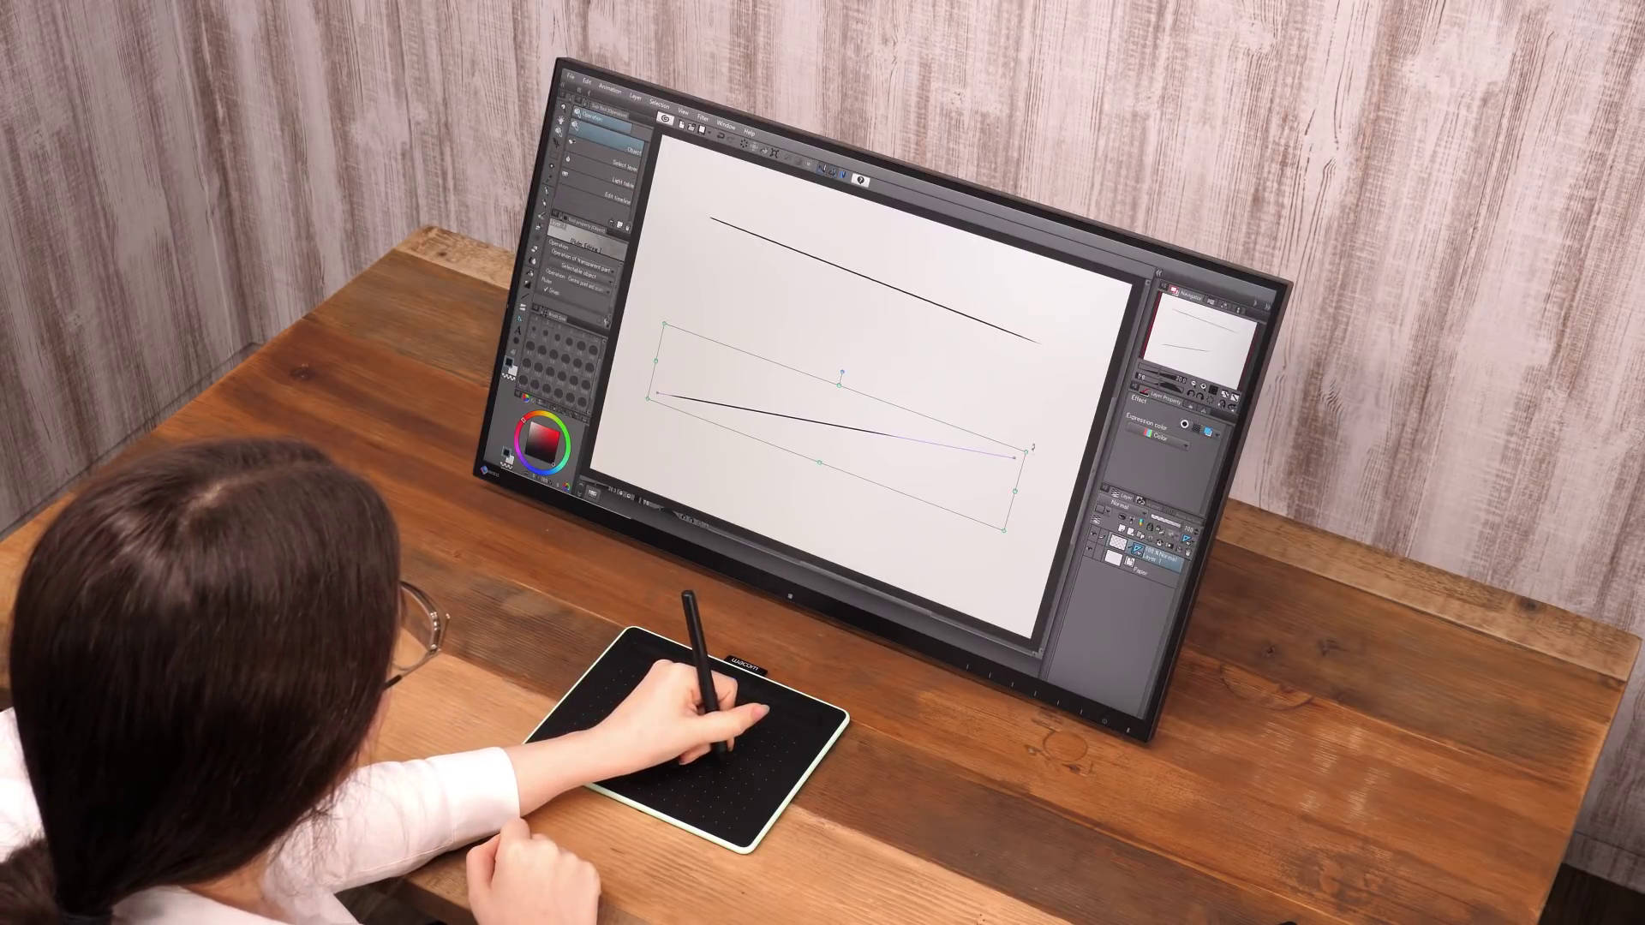
drag(1025, 451, 973, 300)
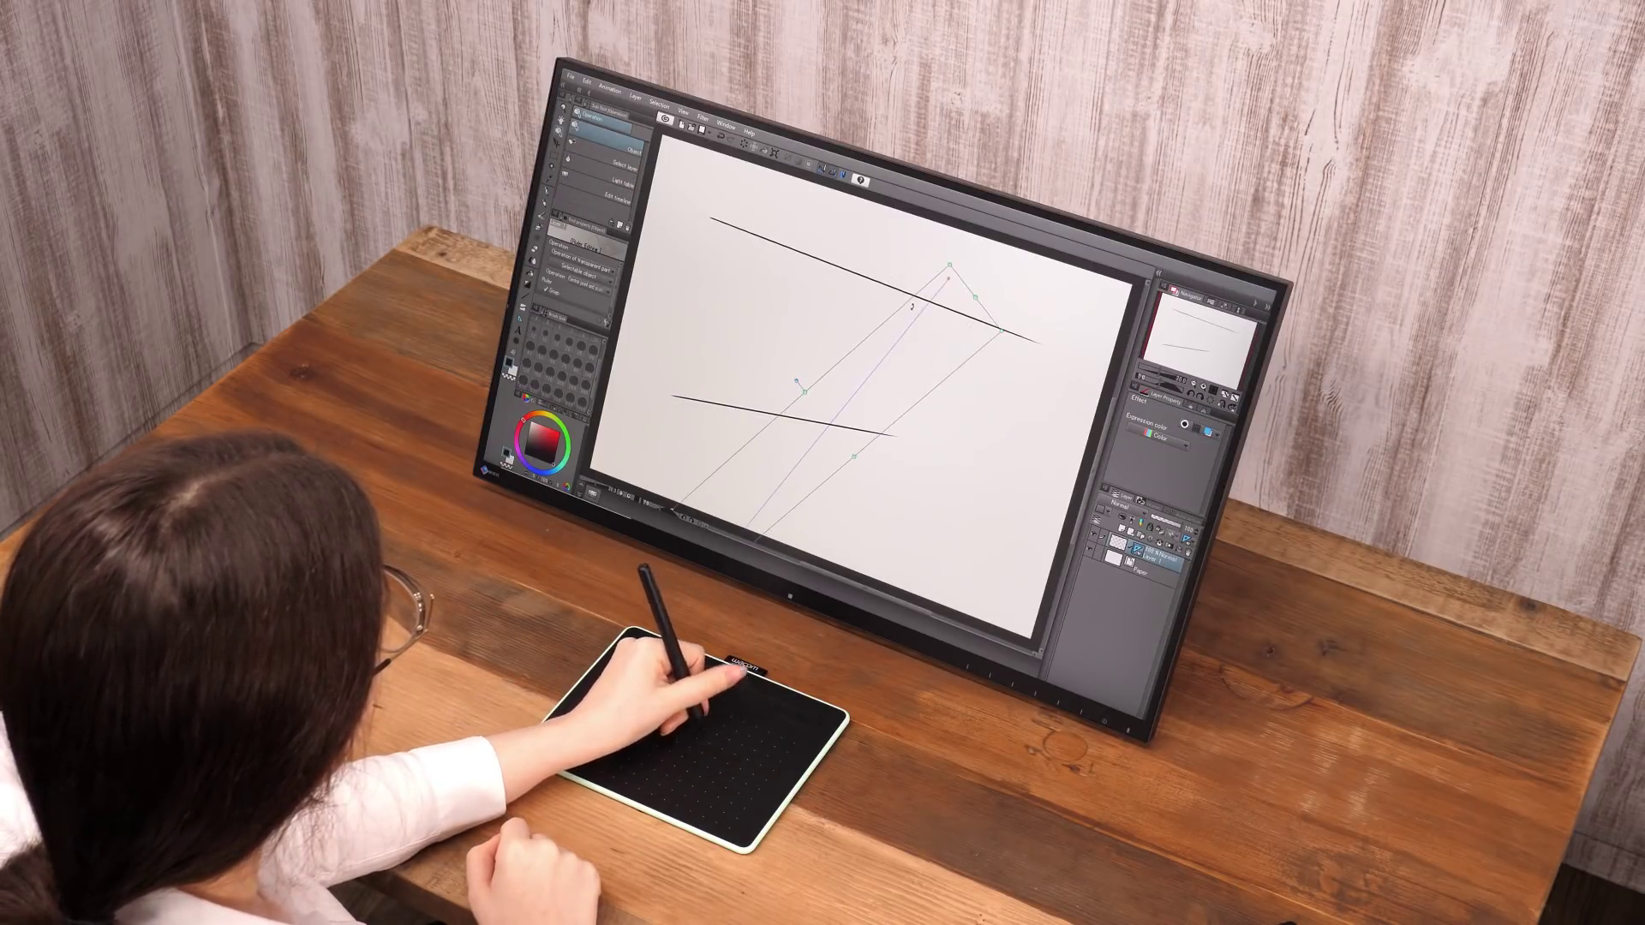
drag(973, 301, 961, 265)
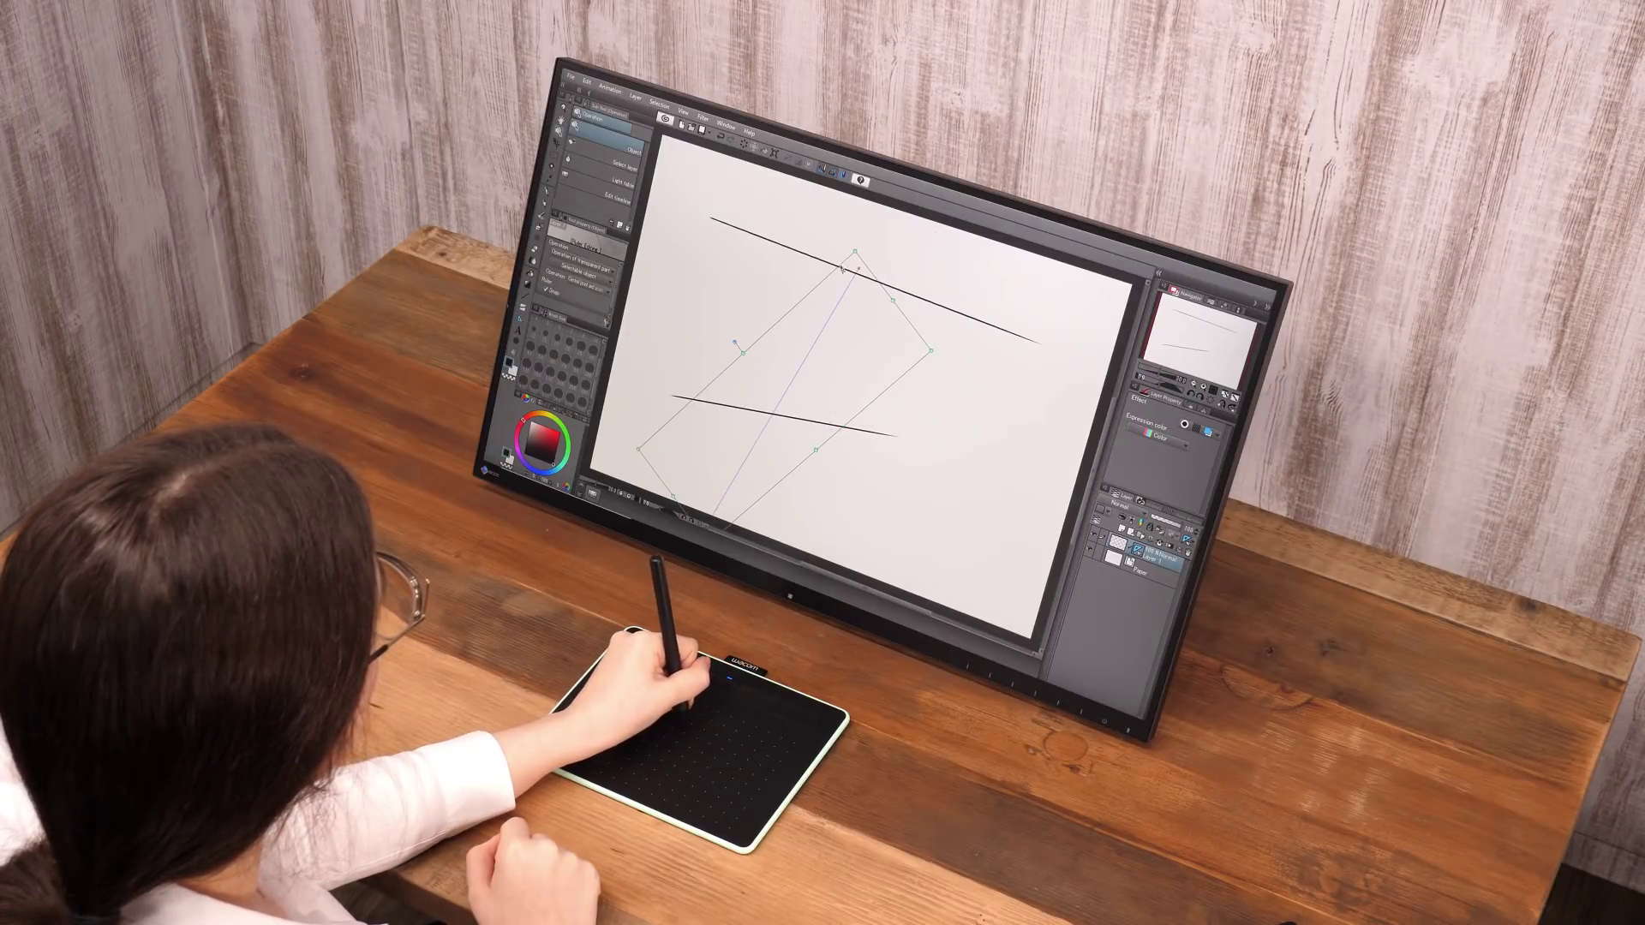
drag(961, 265, 858, 239)
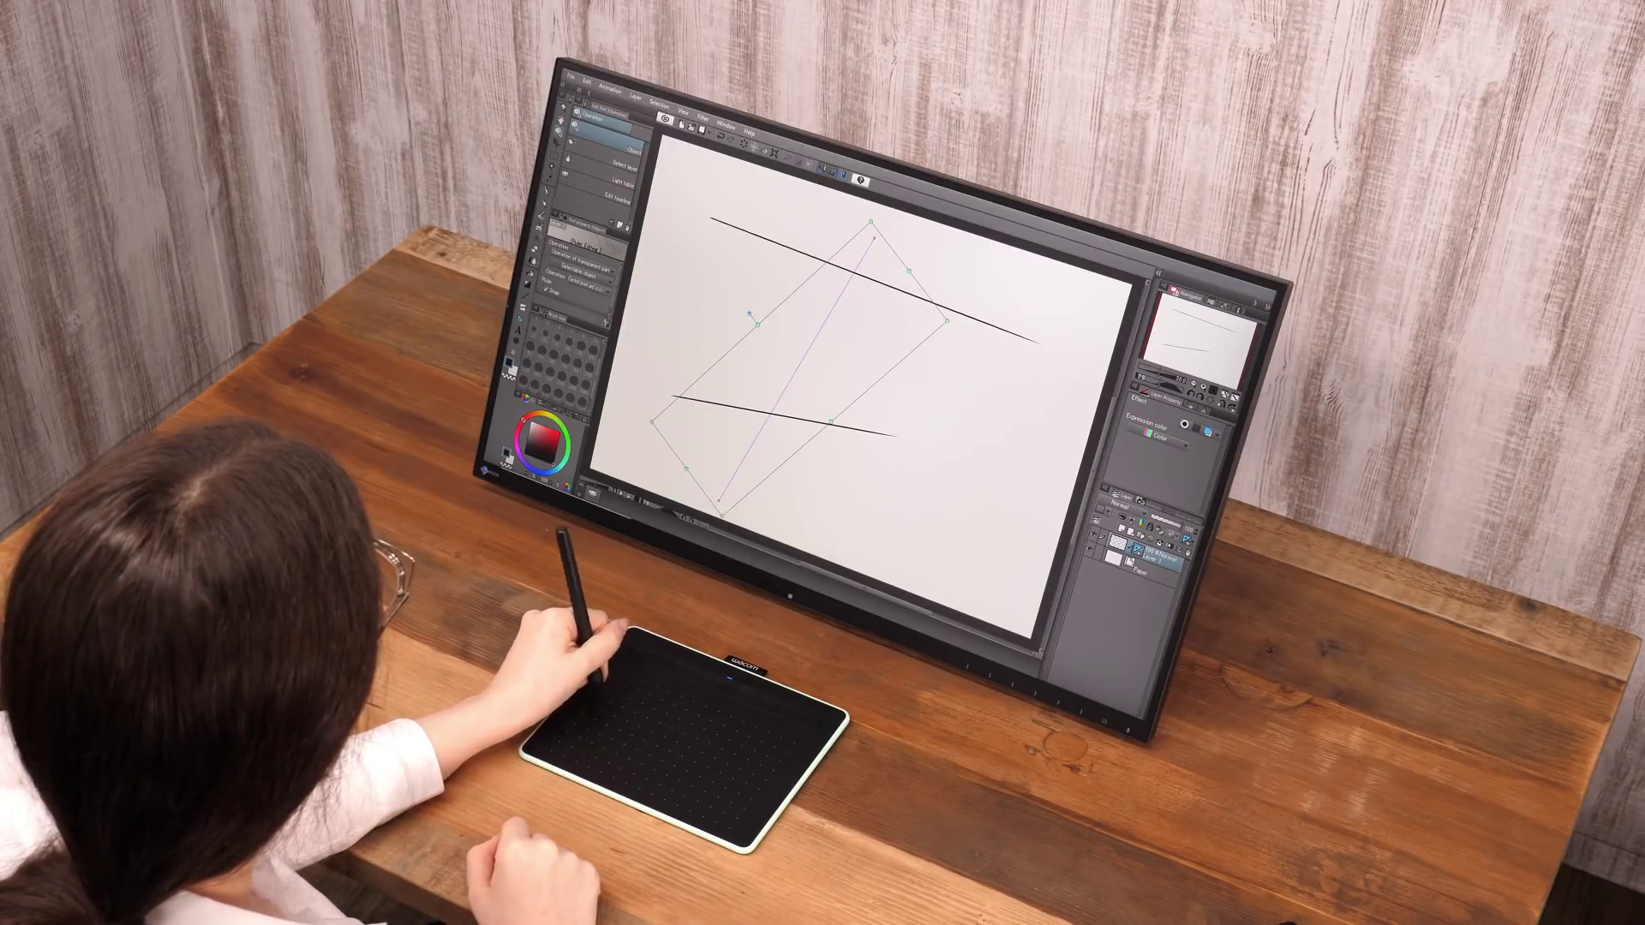
key(p)
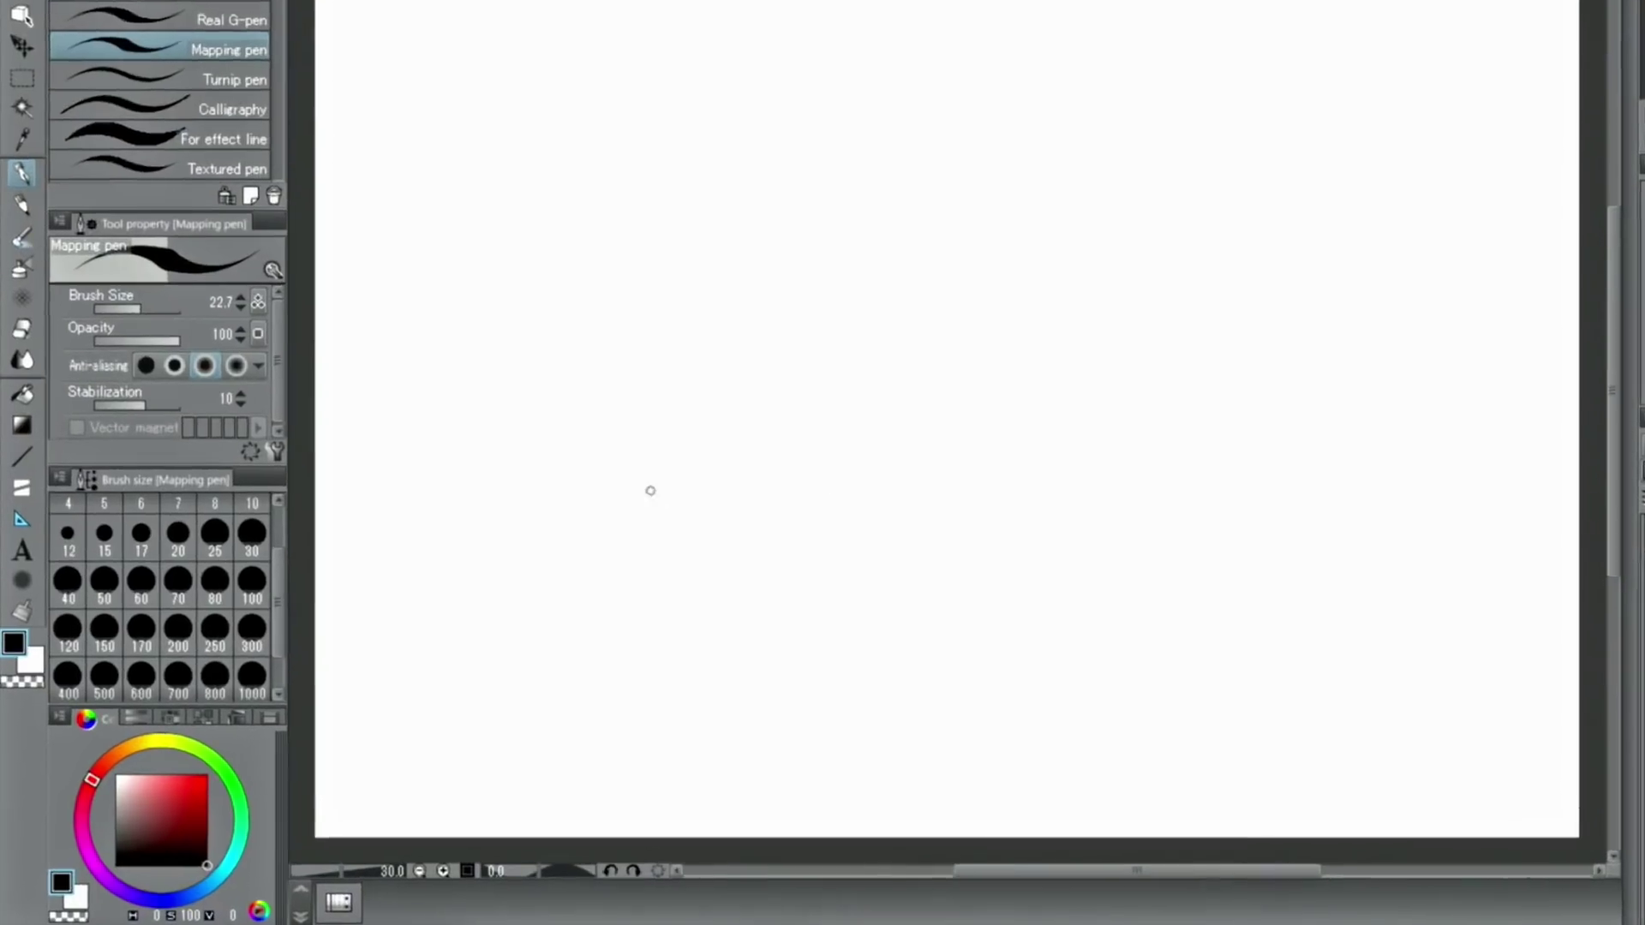
Step: Choose the Special ruler sub-tool with its type set to Parallel line
click(18, 398)
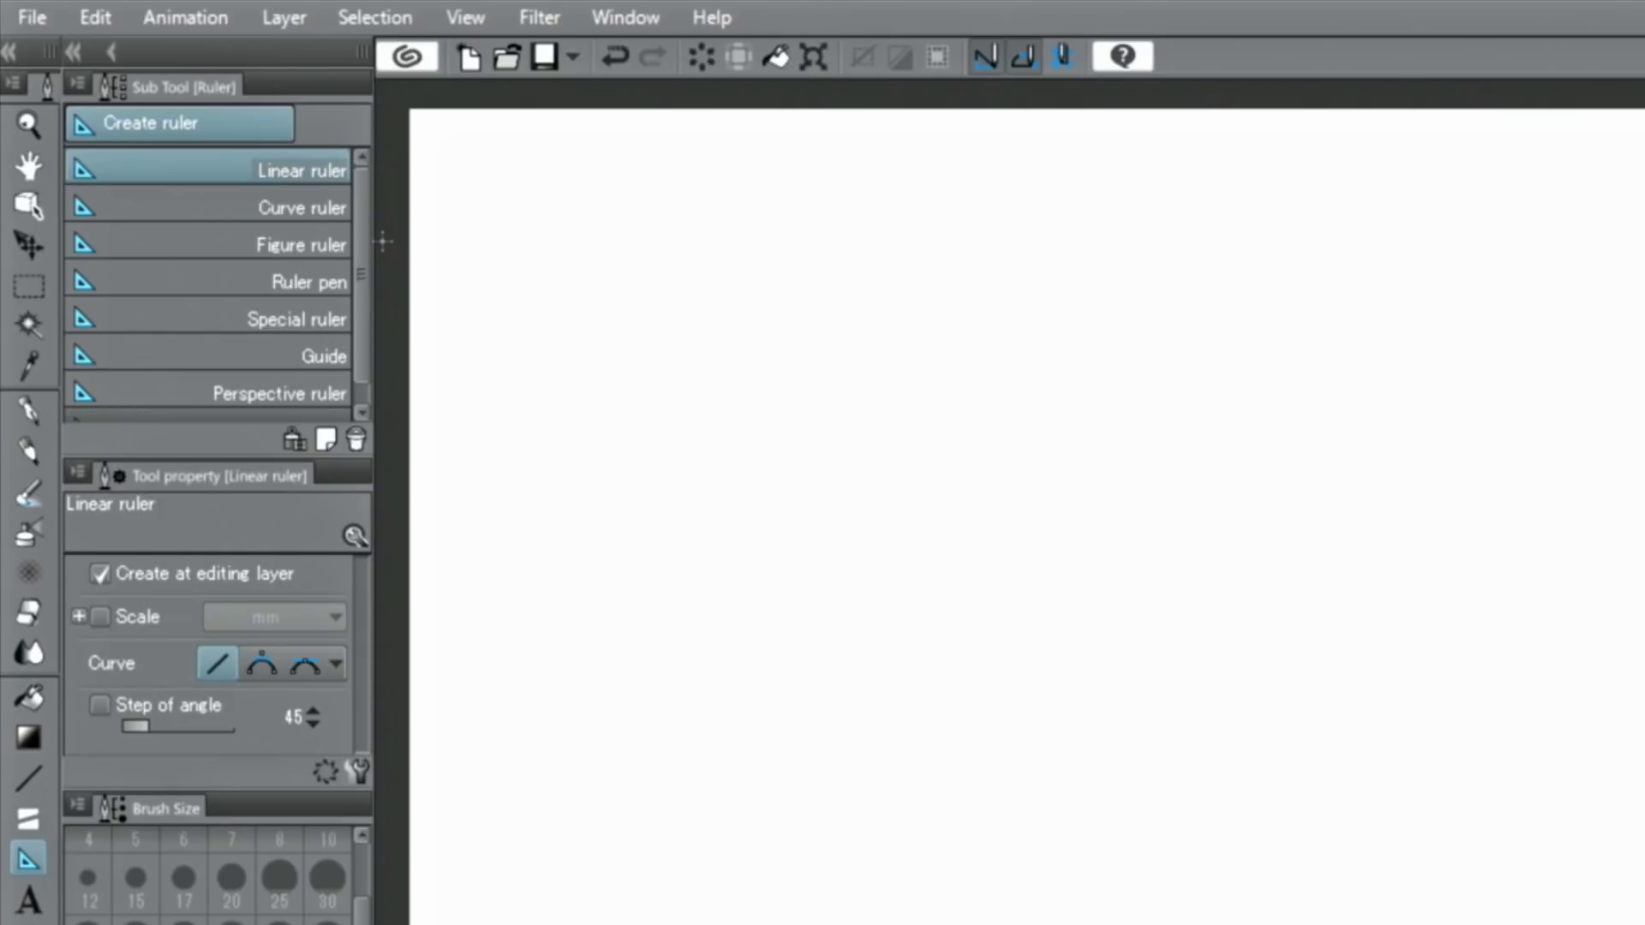
scroll(365, 258, down, 1)
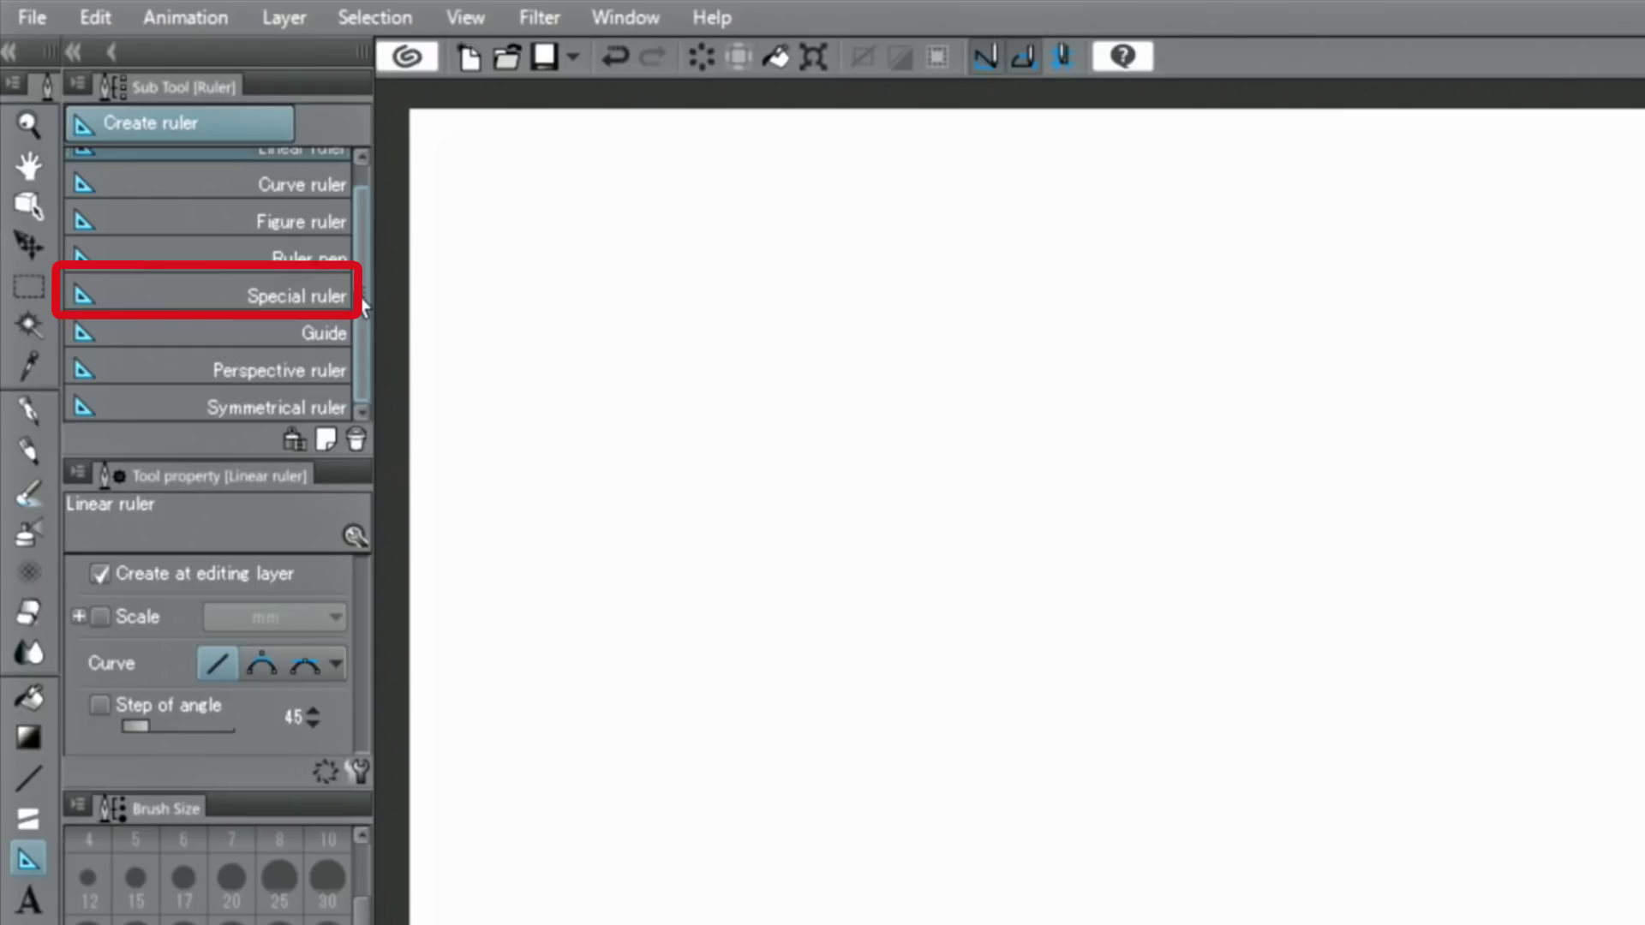
click(313, 293)
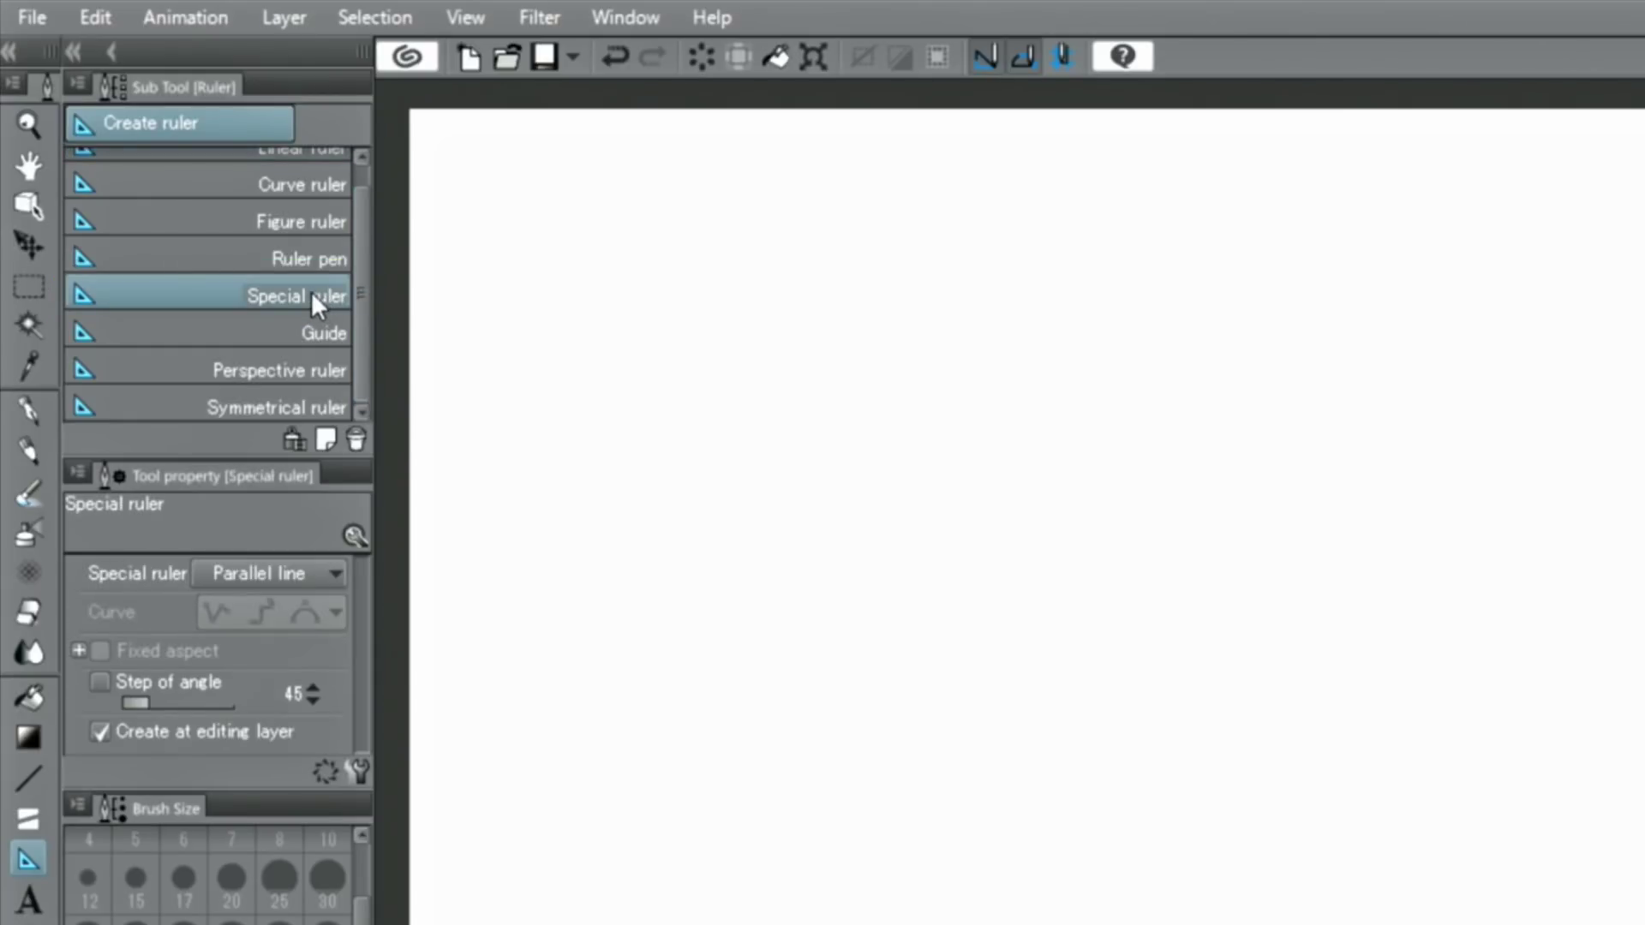
click(297, 580)
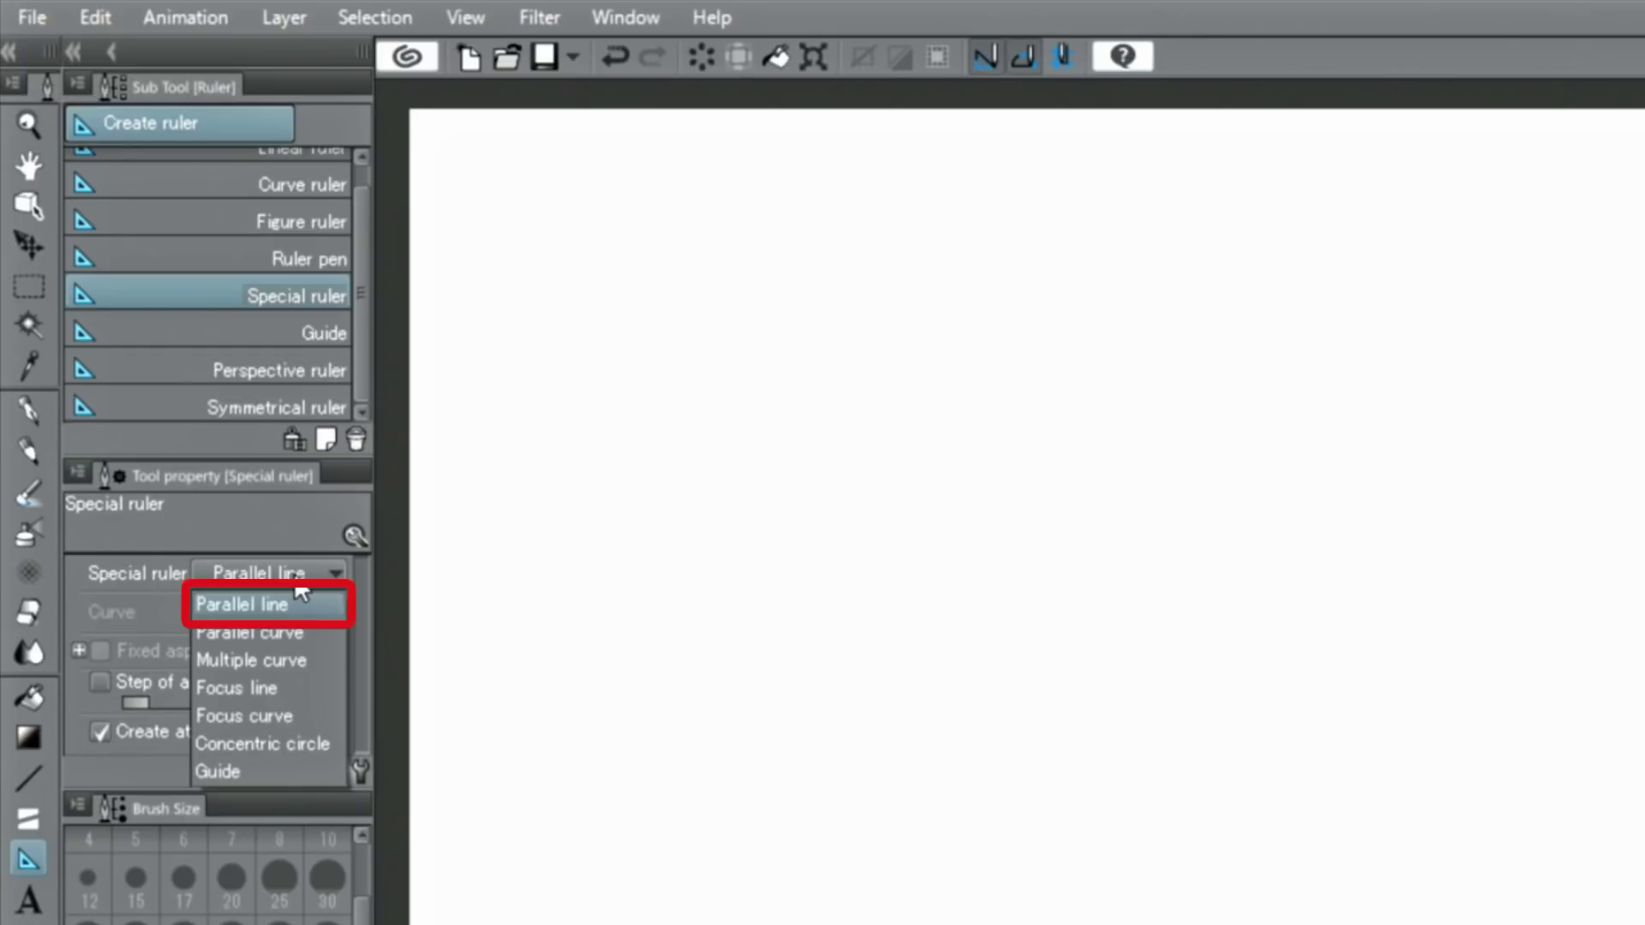
click(293, 612)
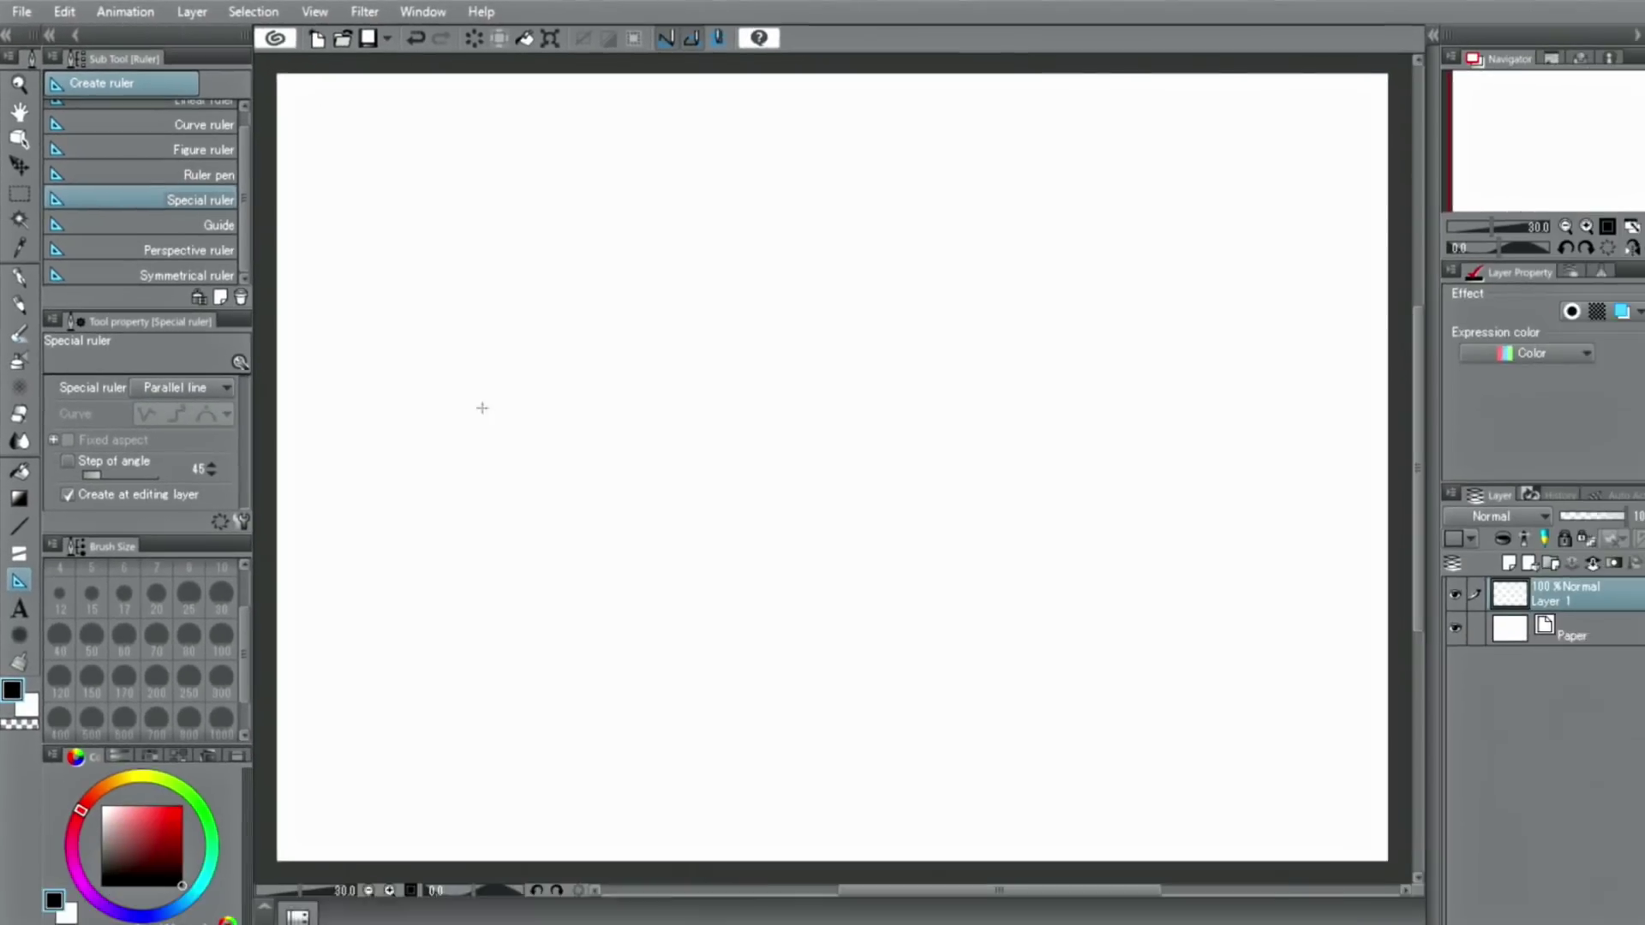
Step: Lay a diagonal parallel-line ruler and ink four parallel pen strokes on the left
mouse_move(428, 254)
mouse_down()
mouse_move(950, 457)
mouse_move(985, 488)
mouse_up()
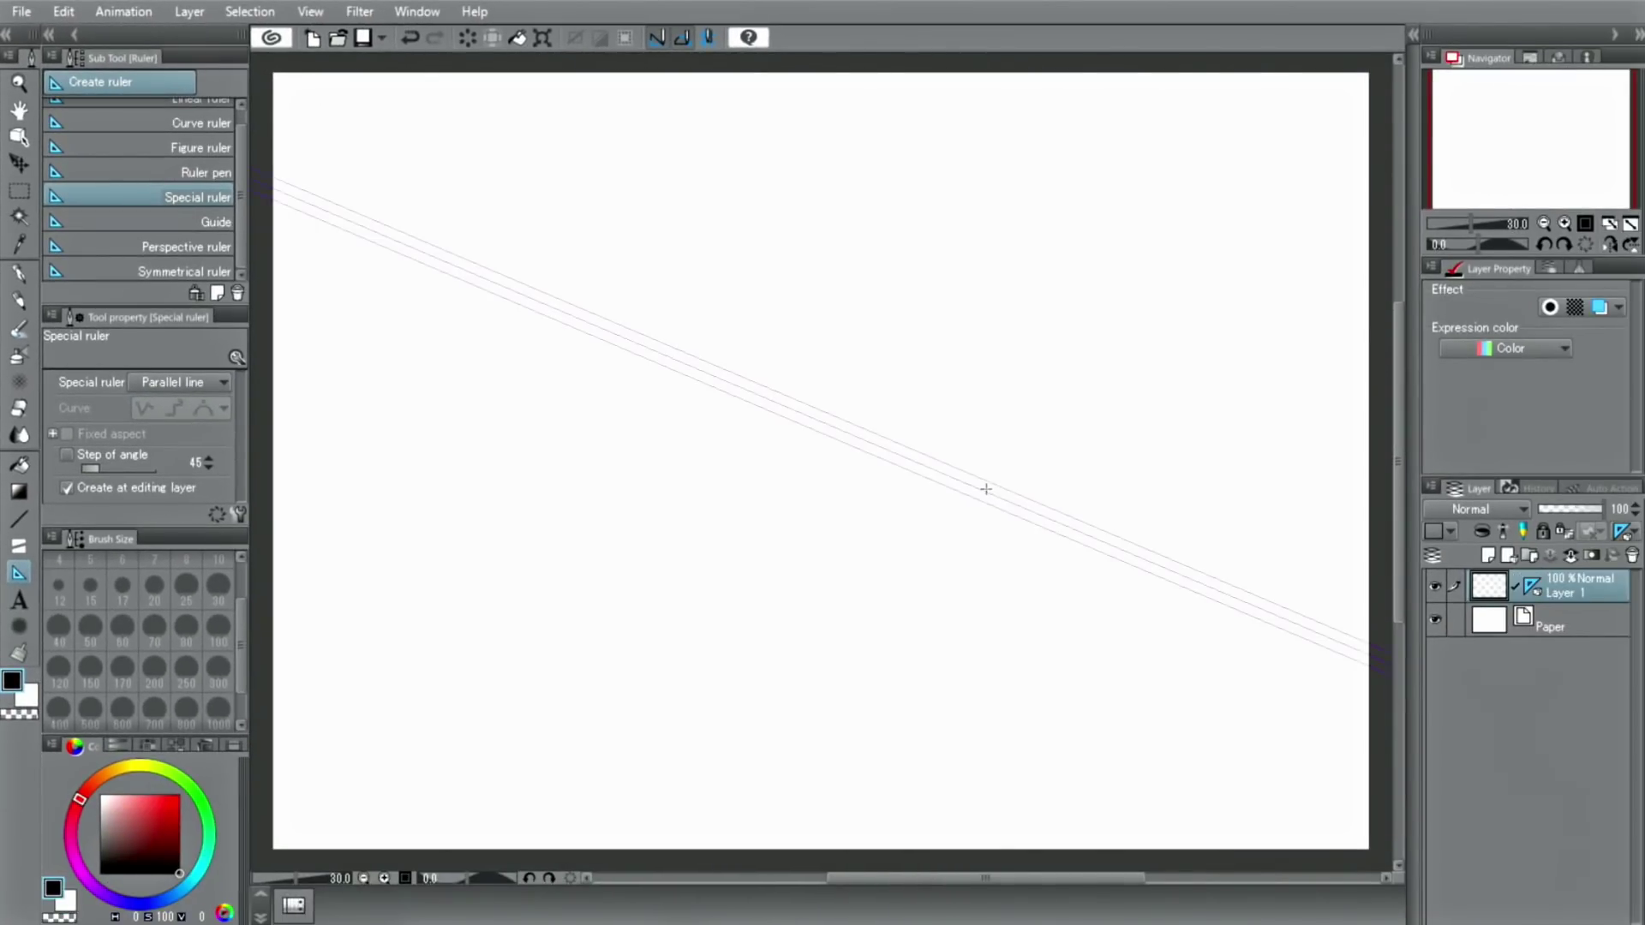
click(21, 274)
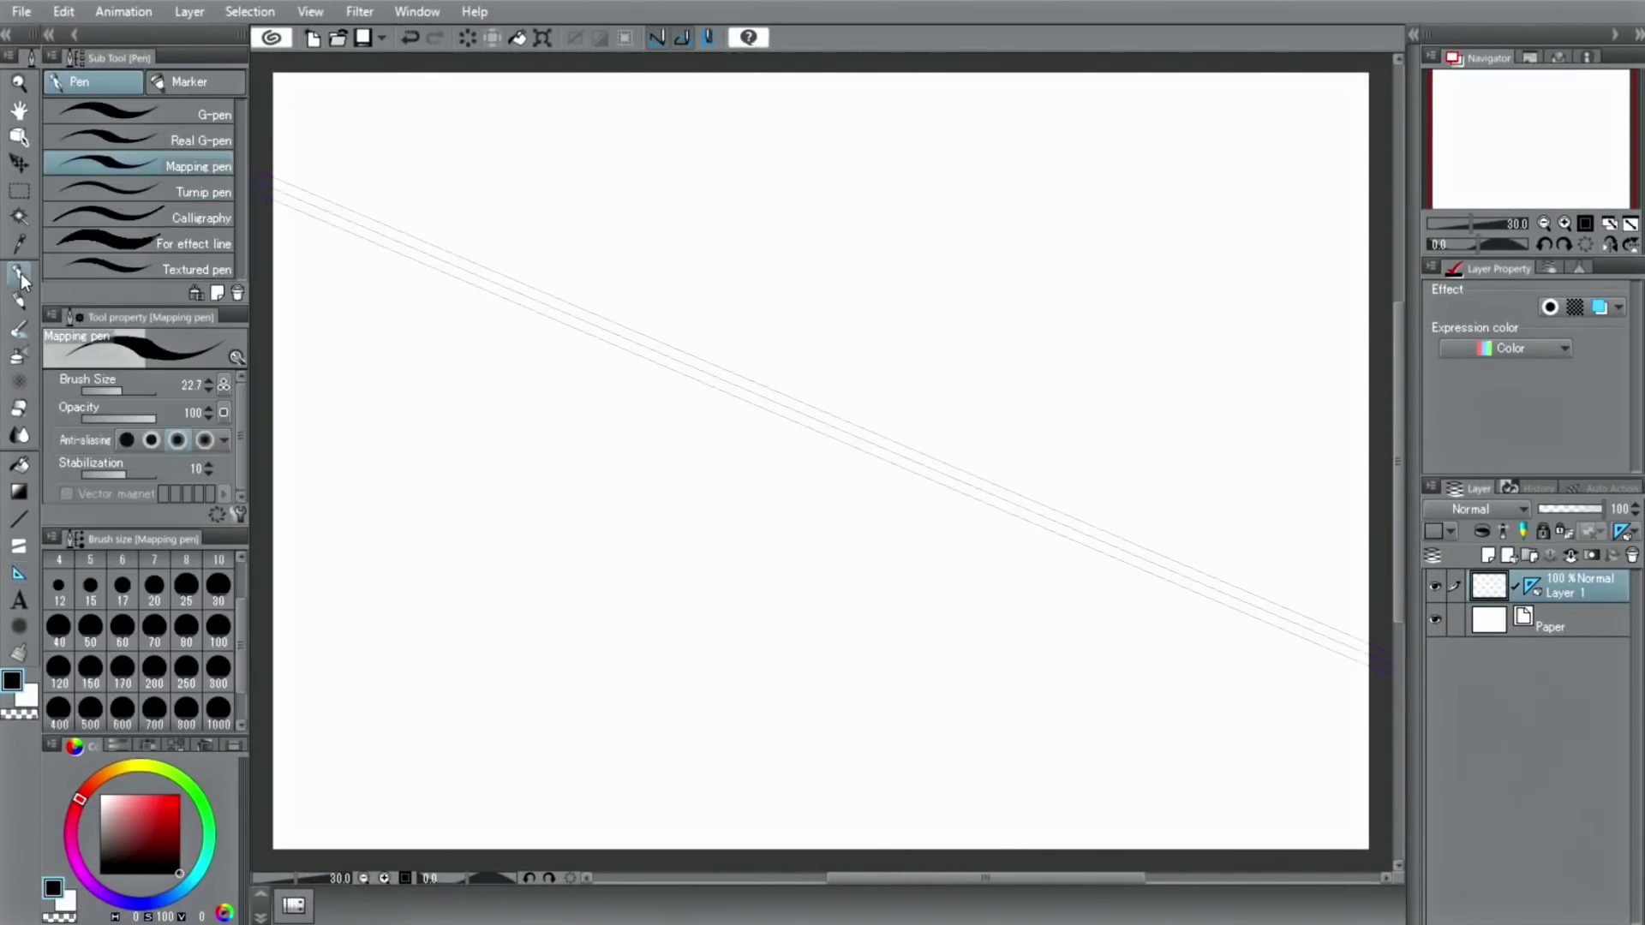
drag(346, 165, 728, 406)
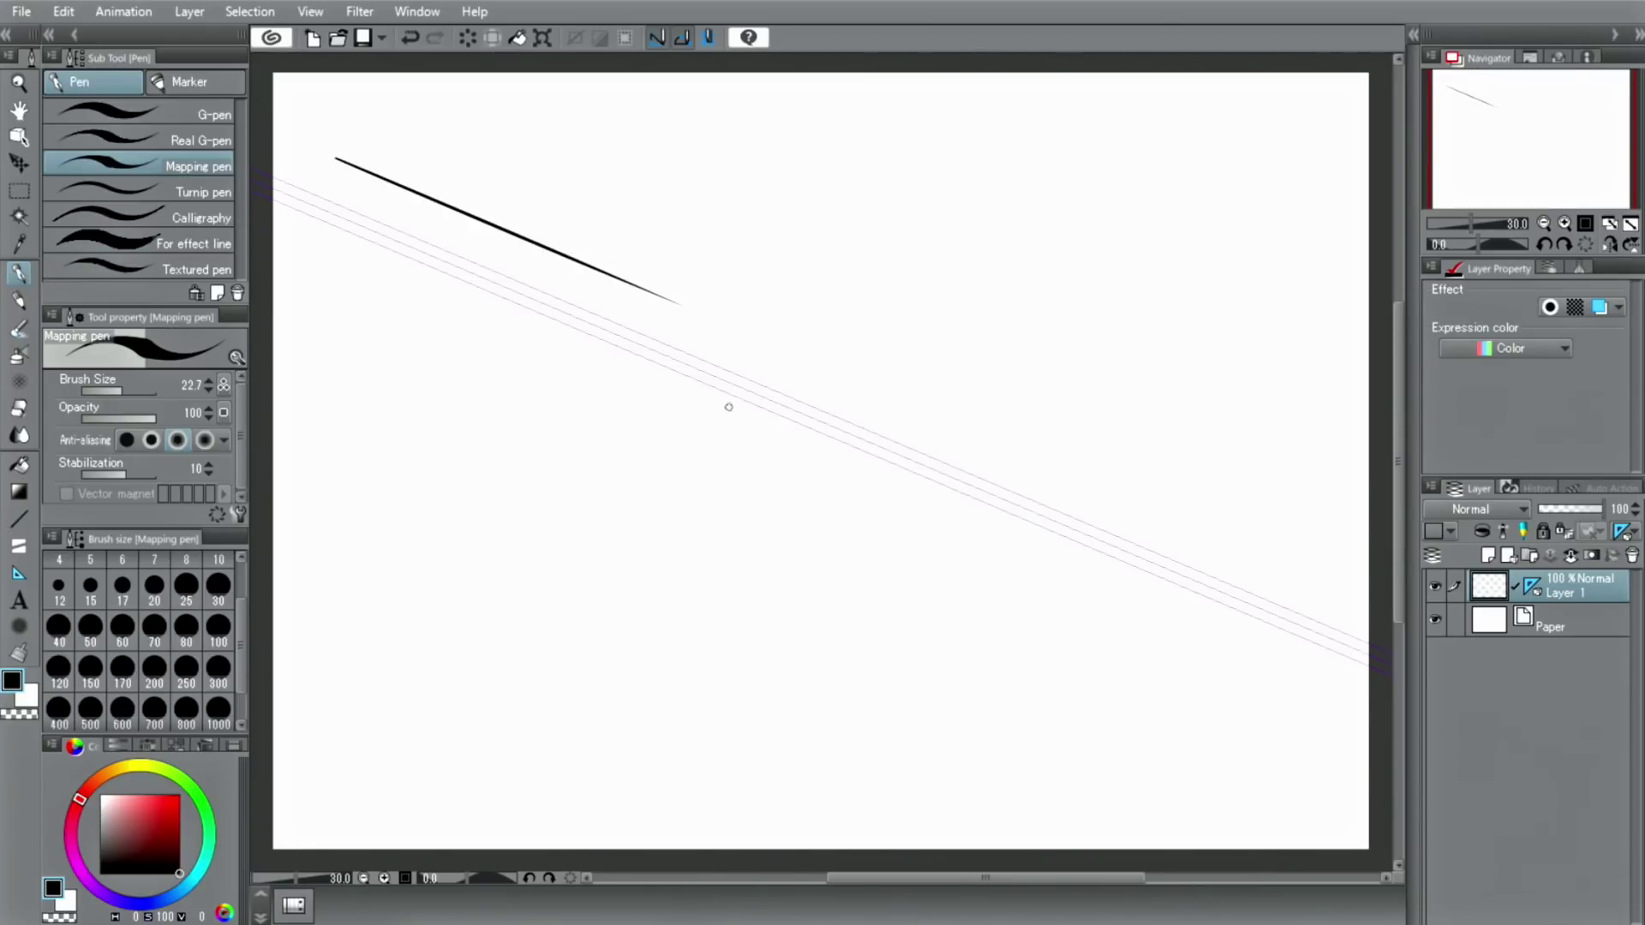
drag(334, 181, 679, 353)
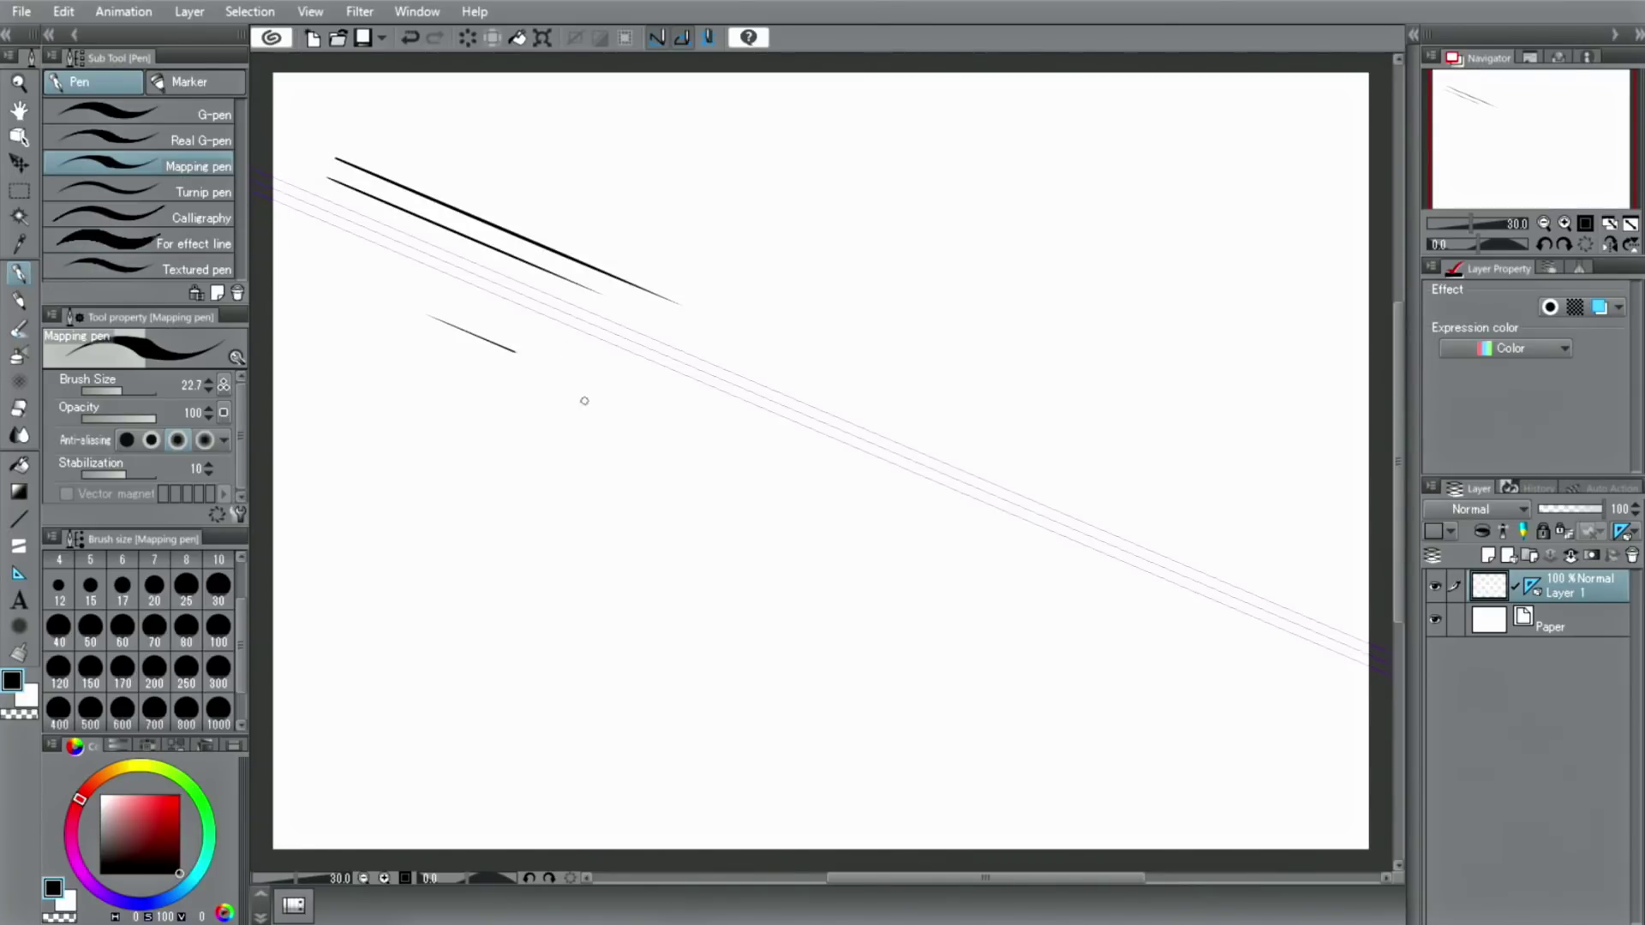
drag(429, 317, 1007, 561)
drag(373, 349, 894, 746)
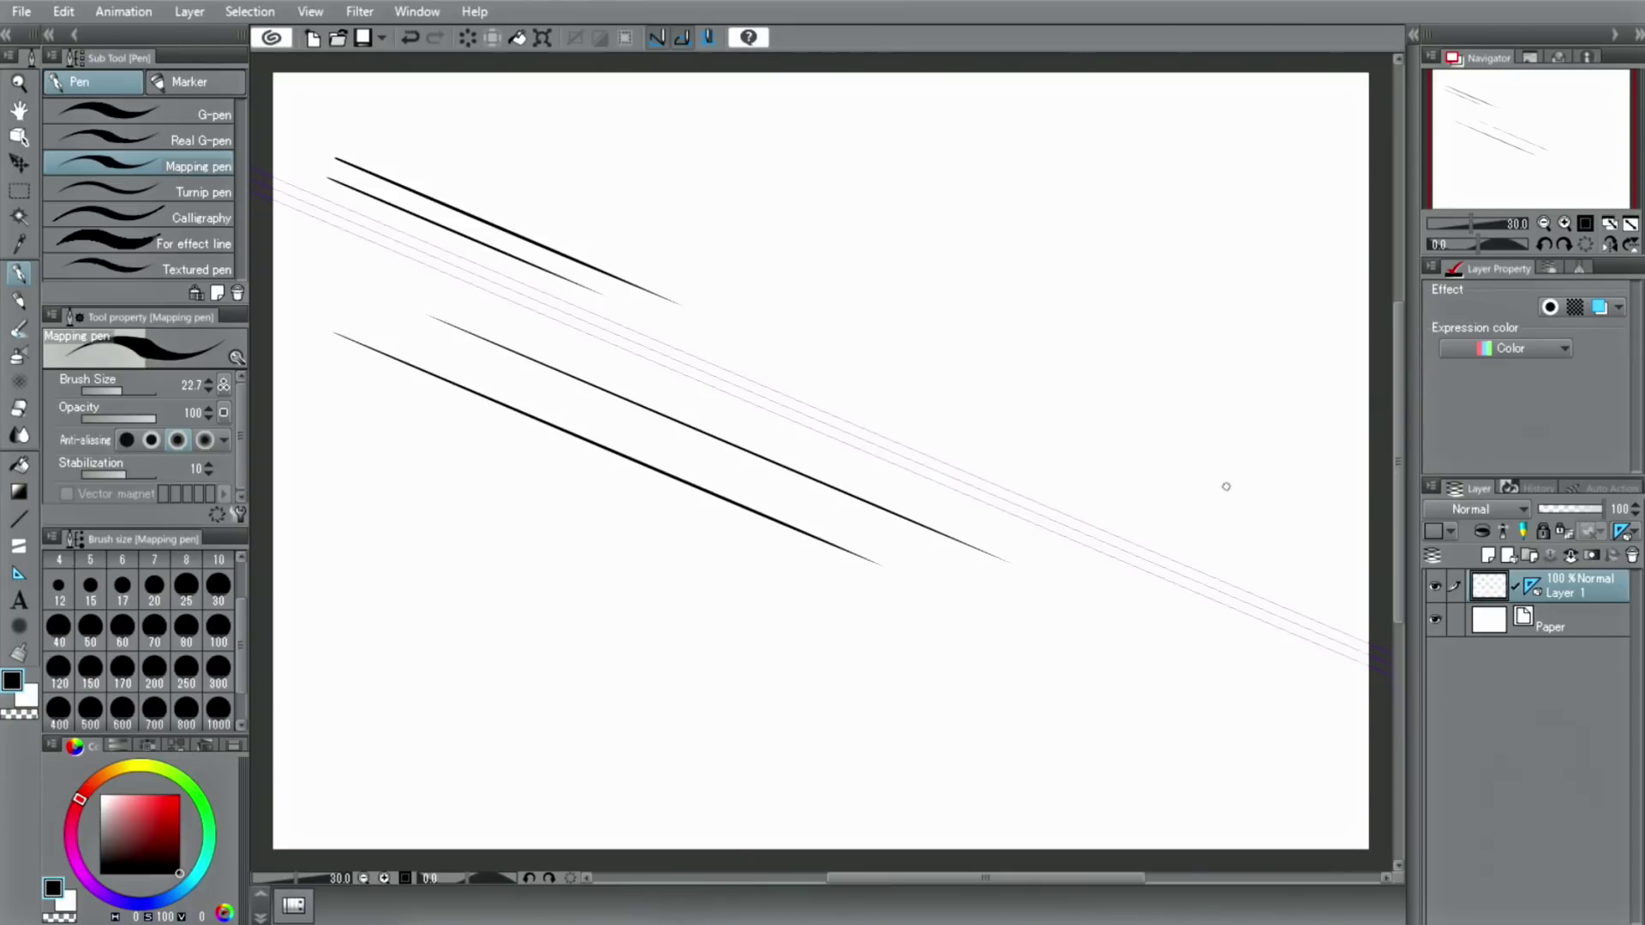
Step: Ink three more parallel strokes from the right, then hide Layer 1 and add Layer 2
drag(1257, 439, 963, 320)
drag(1276, 444, 962, 310)
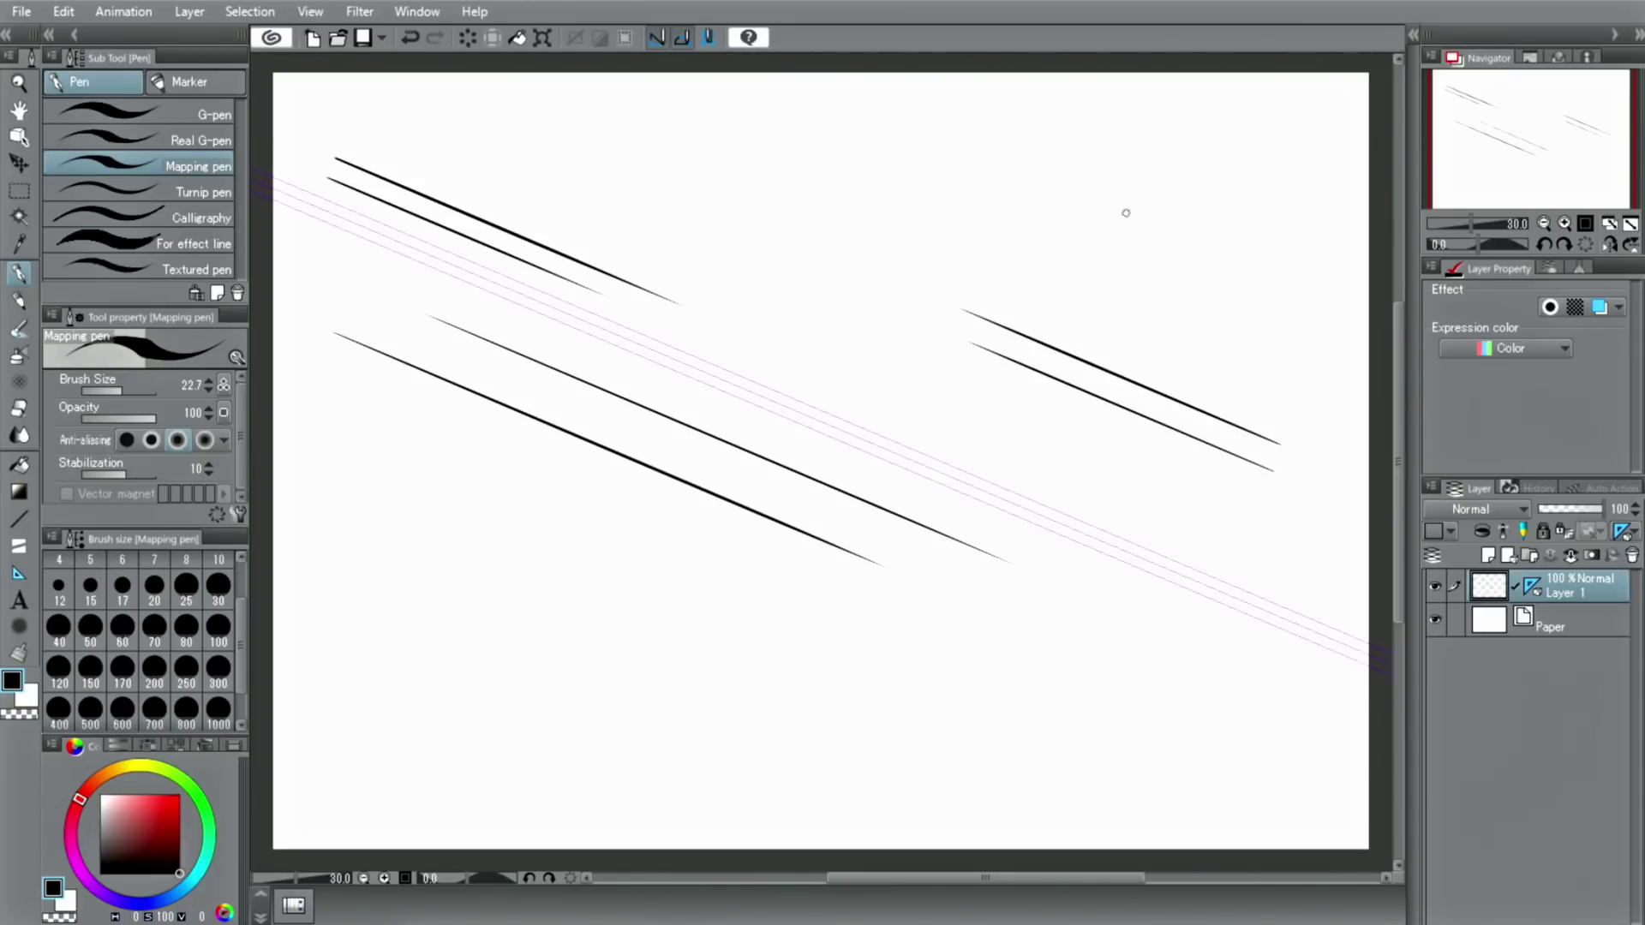
drag(1293, 441, 504, 105)
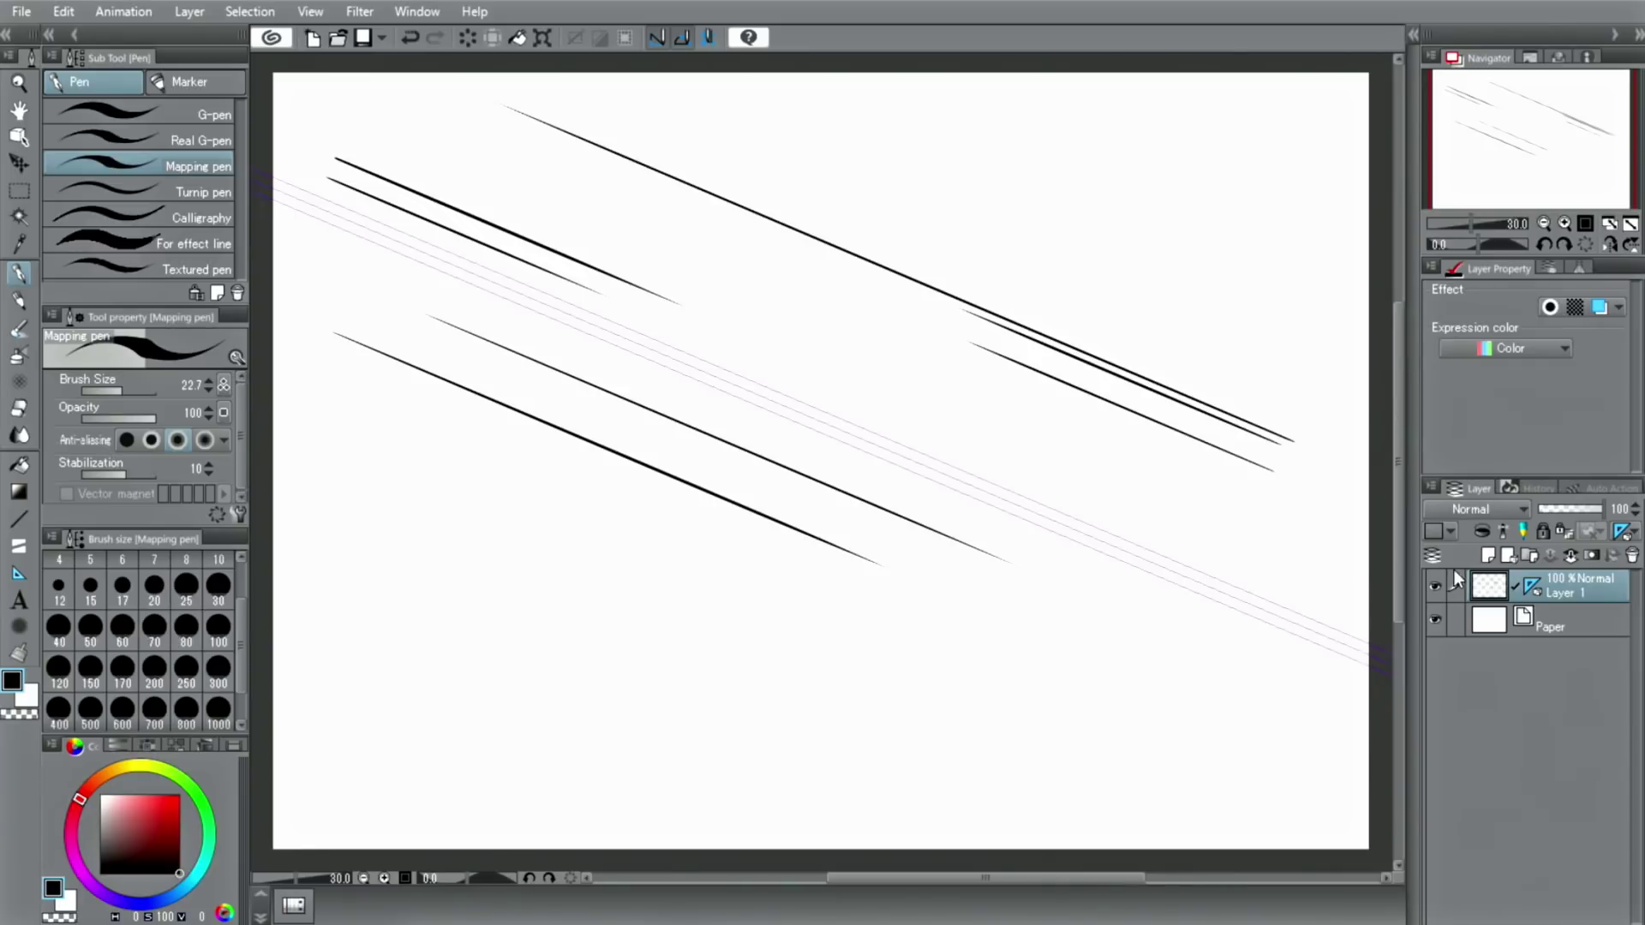
click(1435, 584)
click(1488, 555)
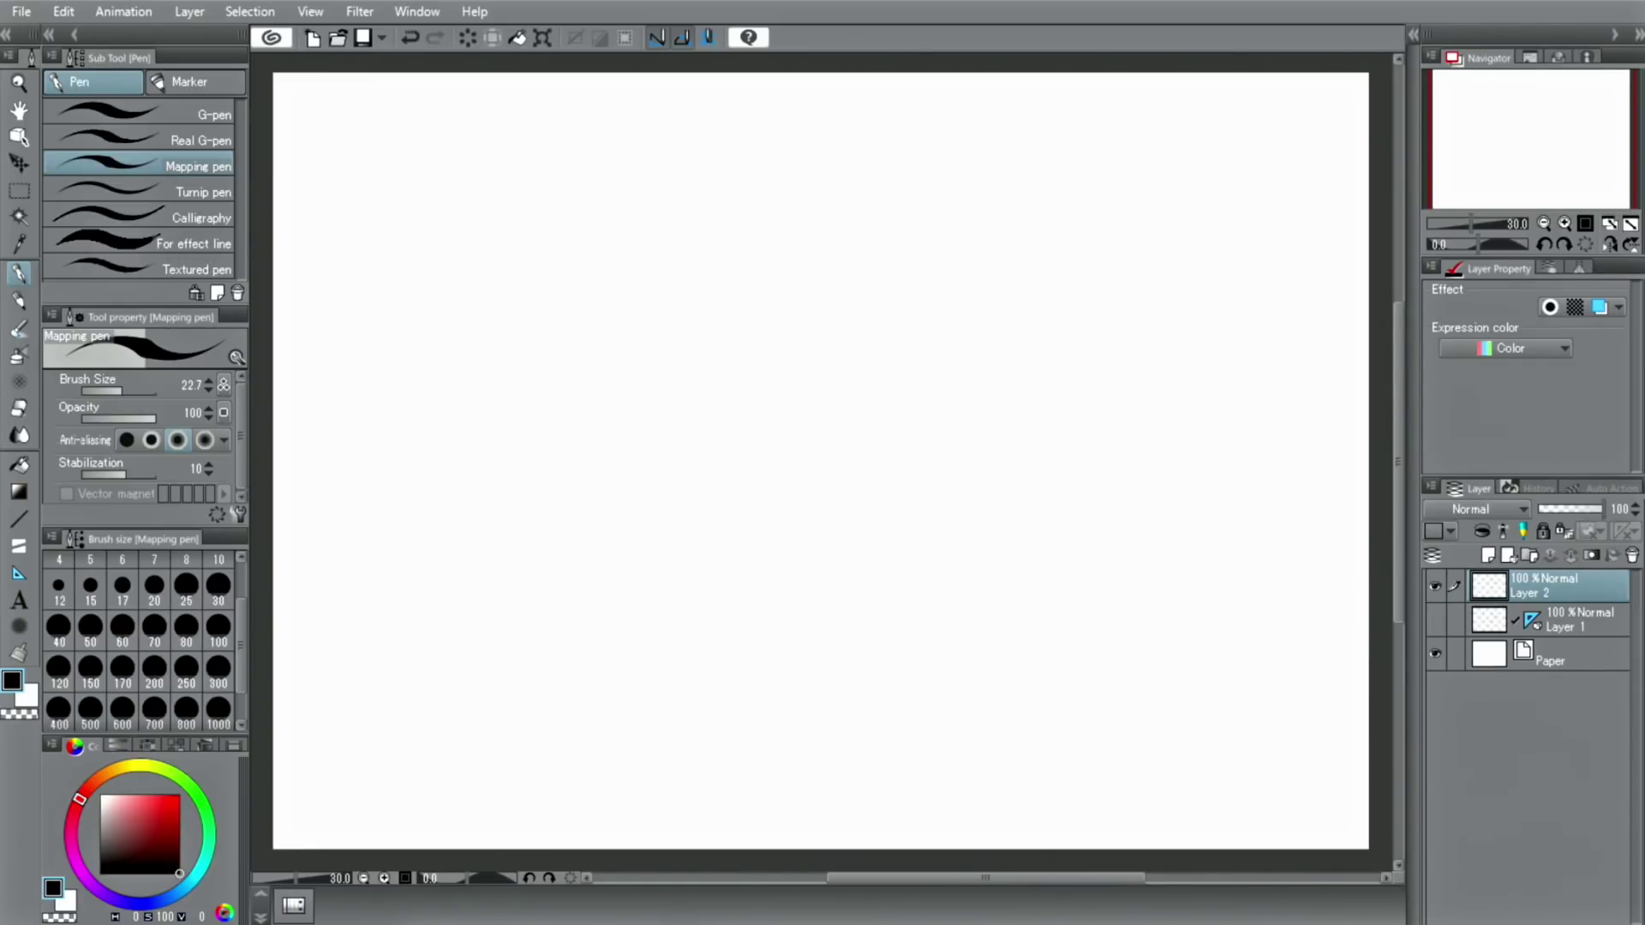
Step: Create a three-point Parallel curve ruler sweeping across the canvas
click(19, 574)
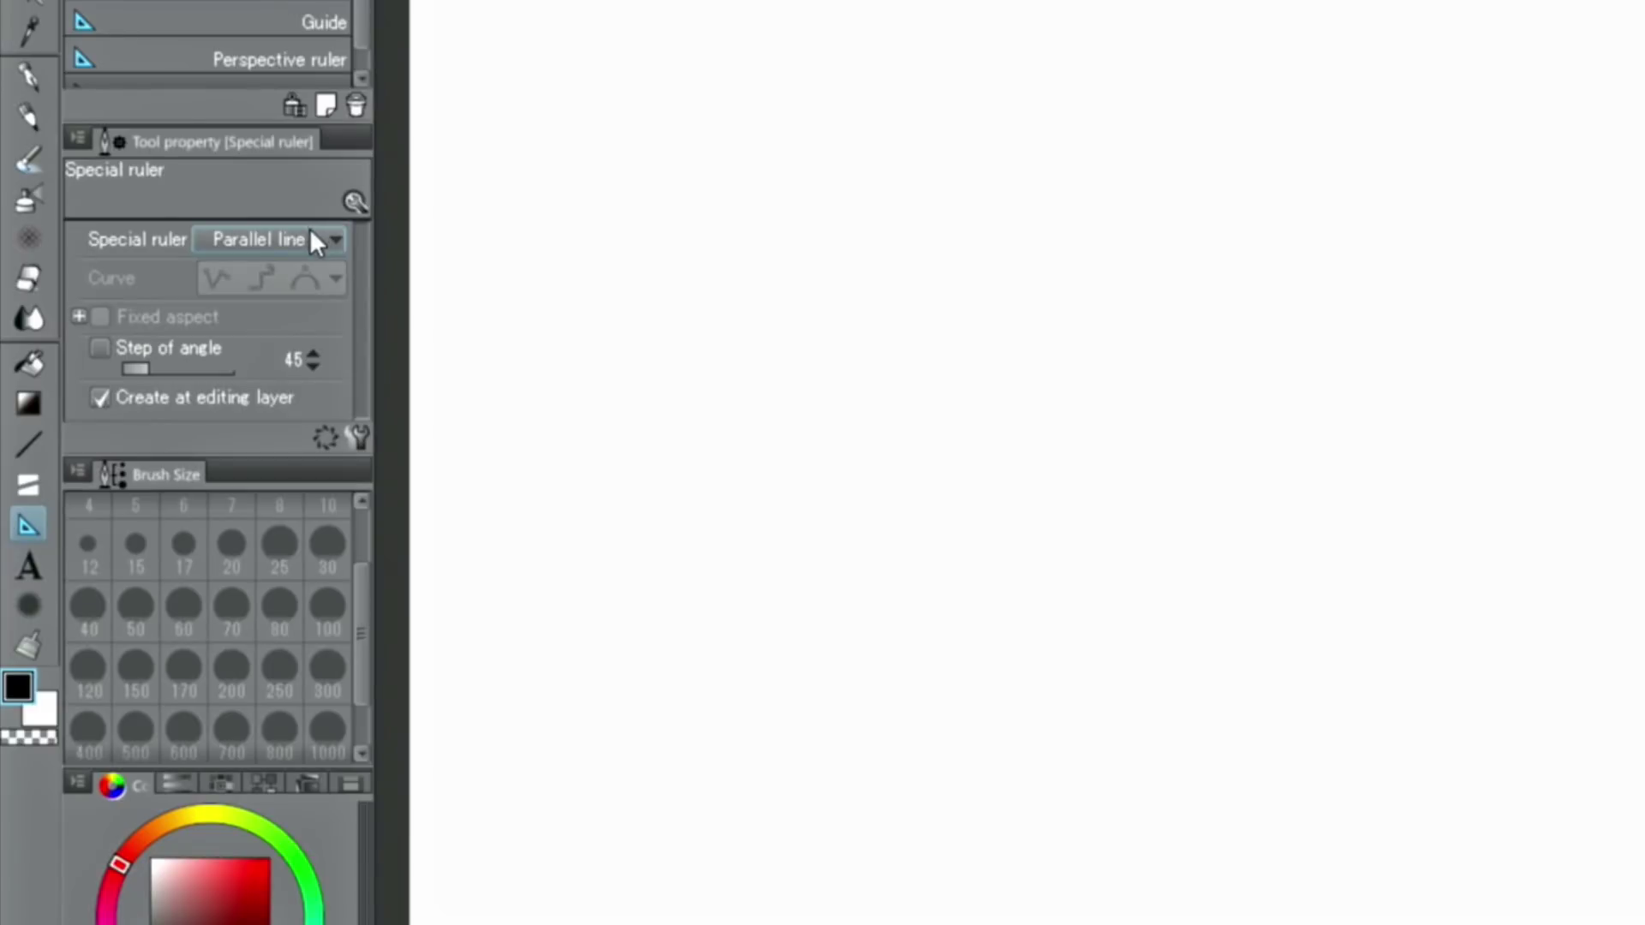
click(308, 241)
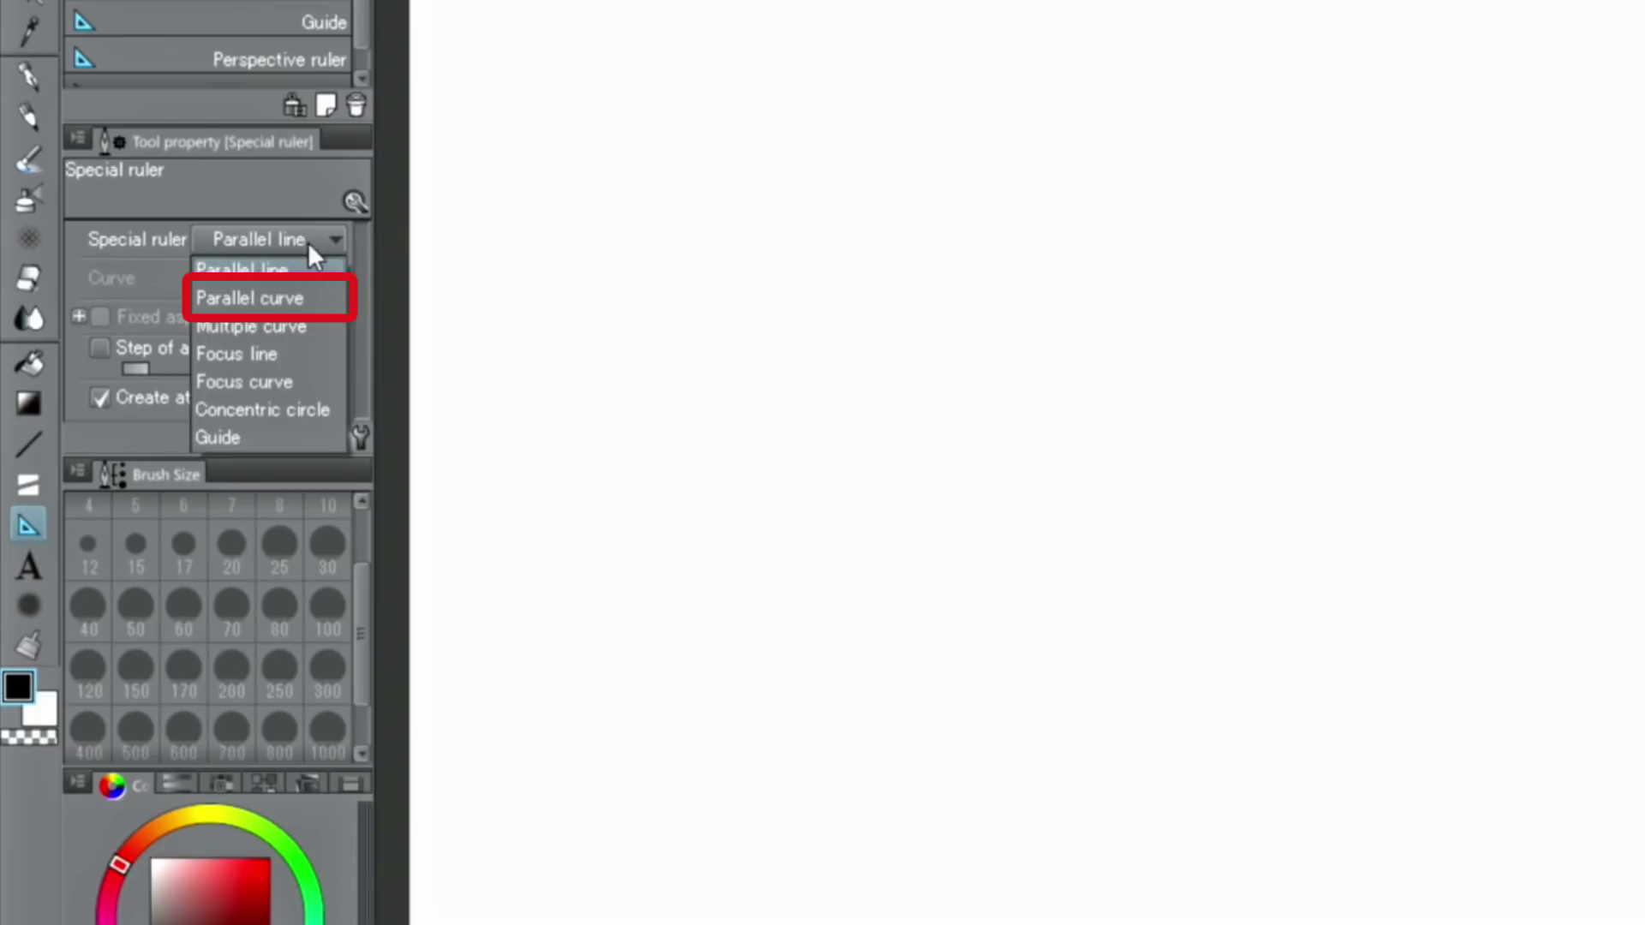
click(311, 298)
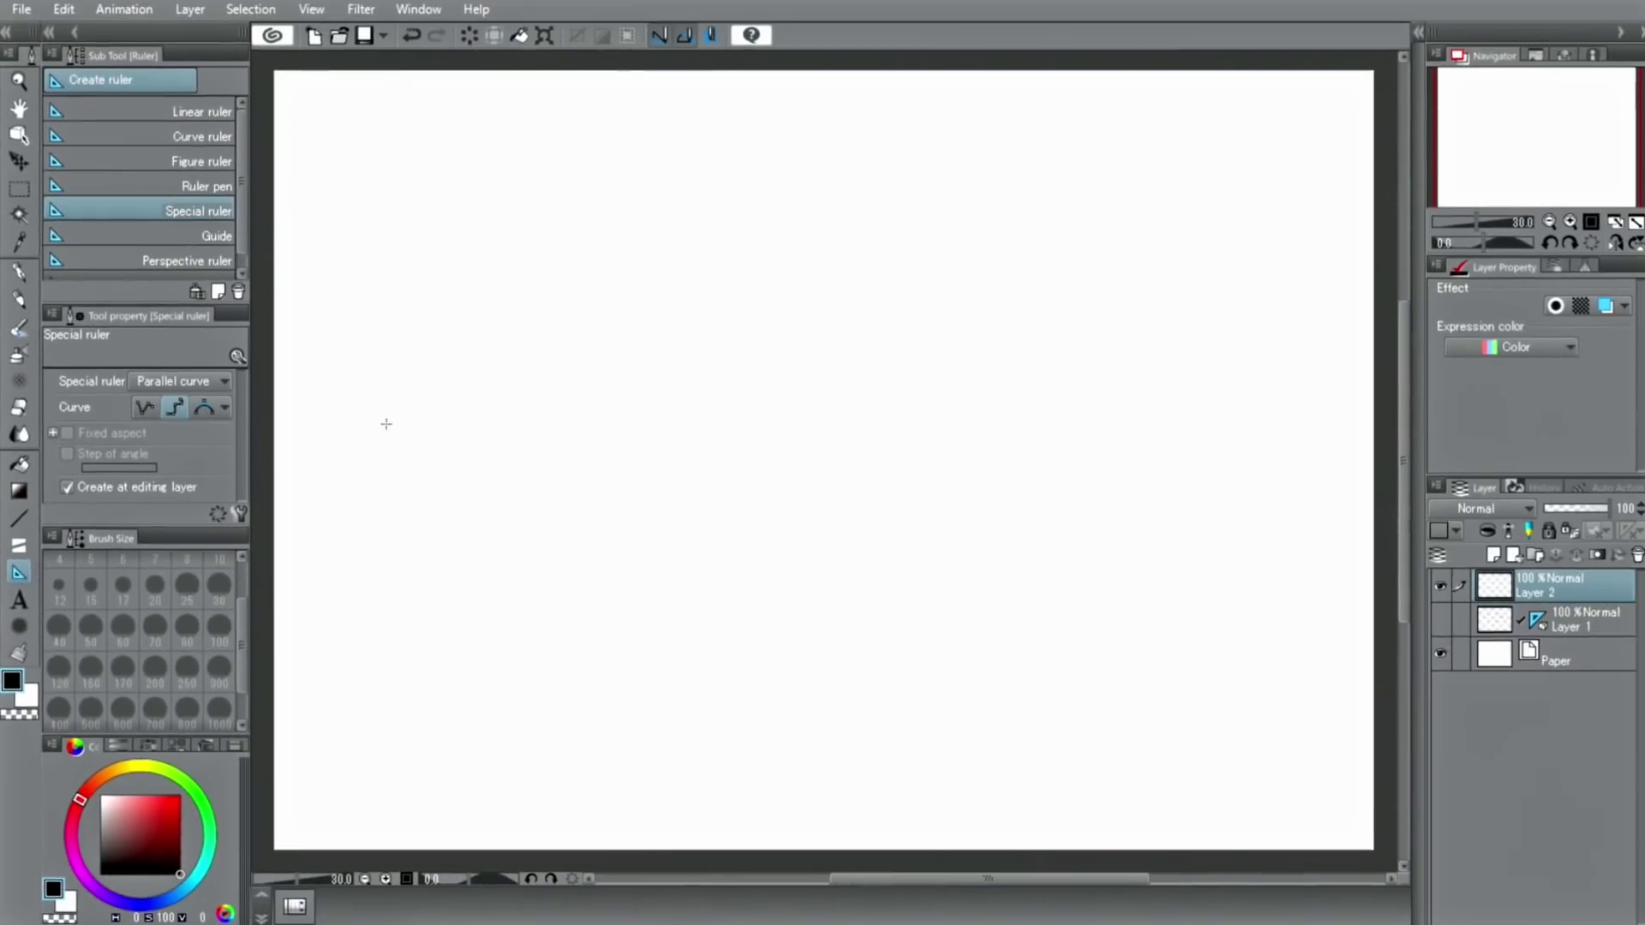
click(364, 440)
click(551, 378)
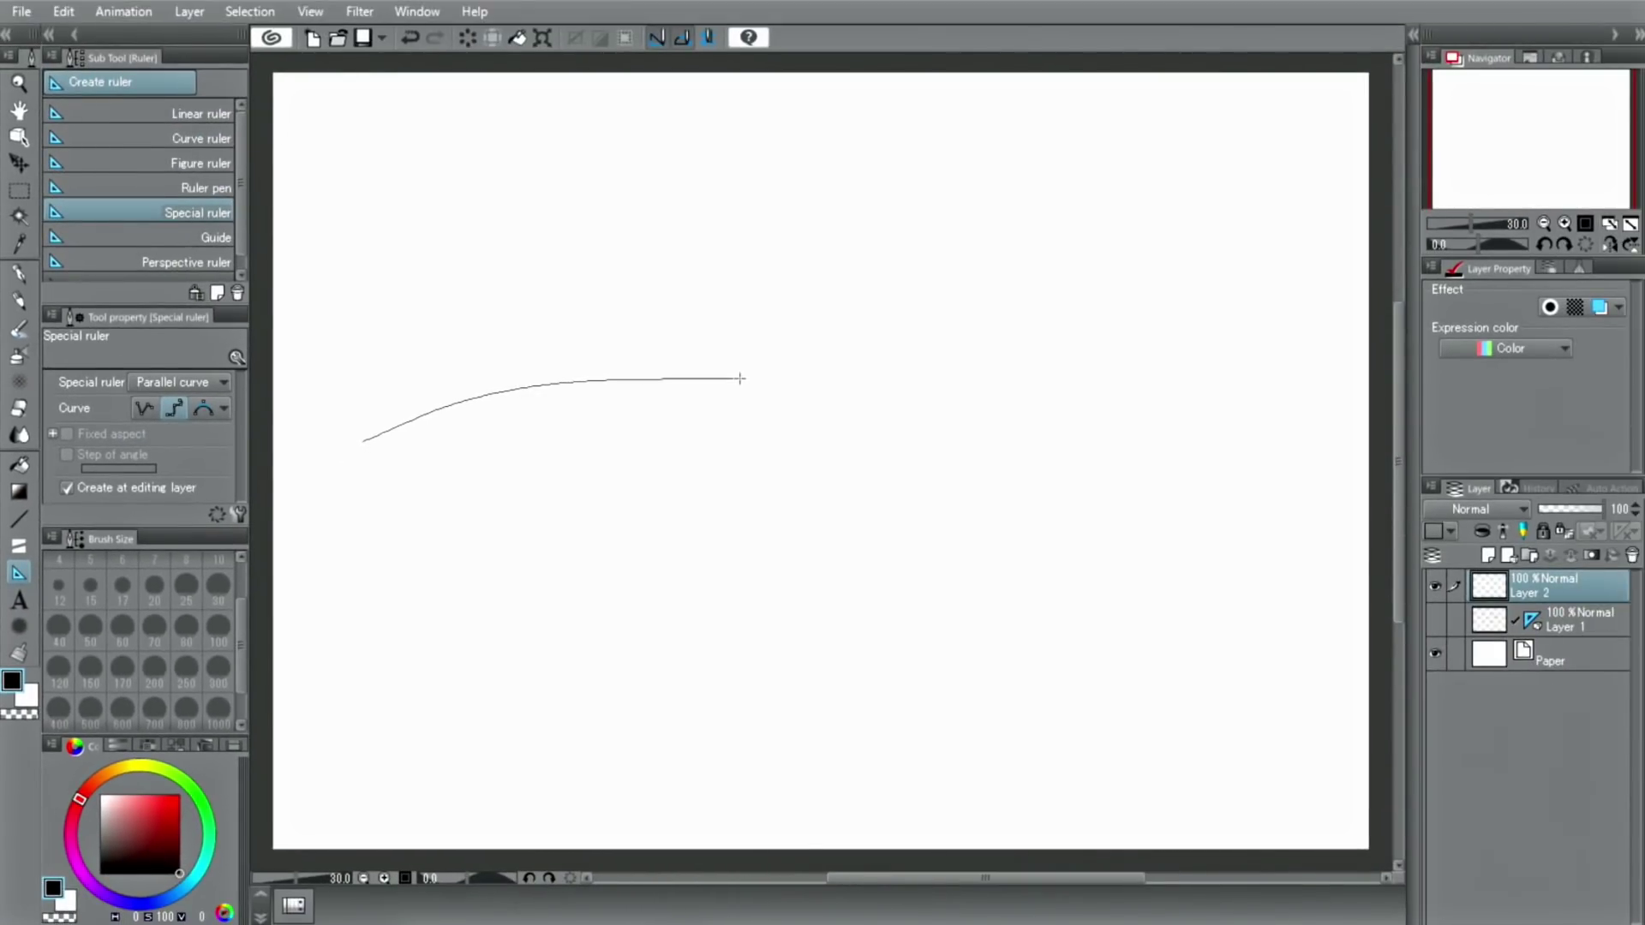
double_click(1208, 625)
Step: Draw three black arcing pen strokes that follow the parallel curve
click(17, 275)
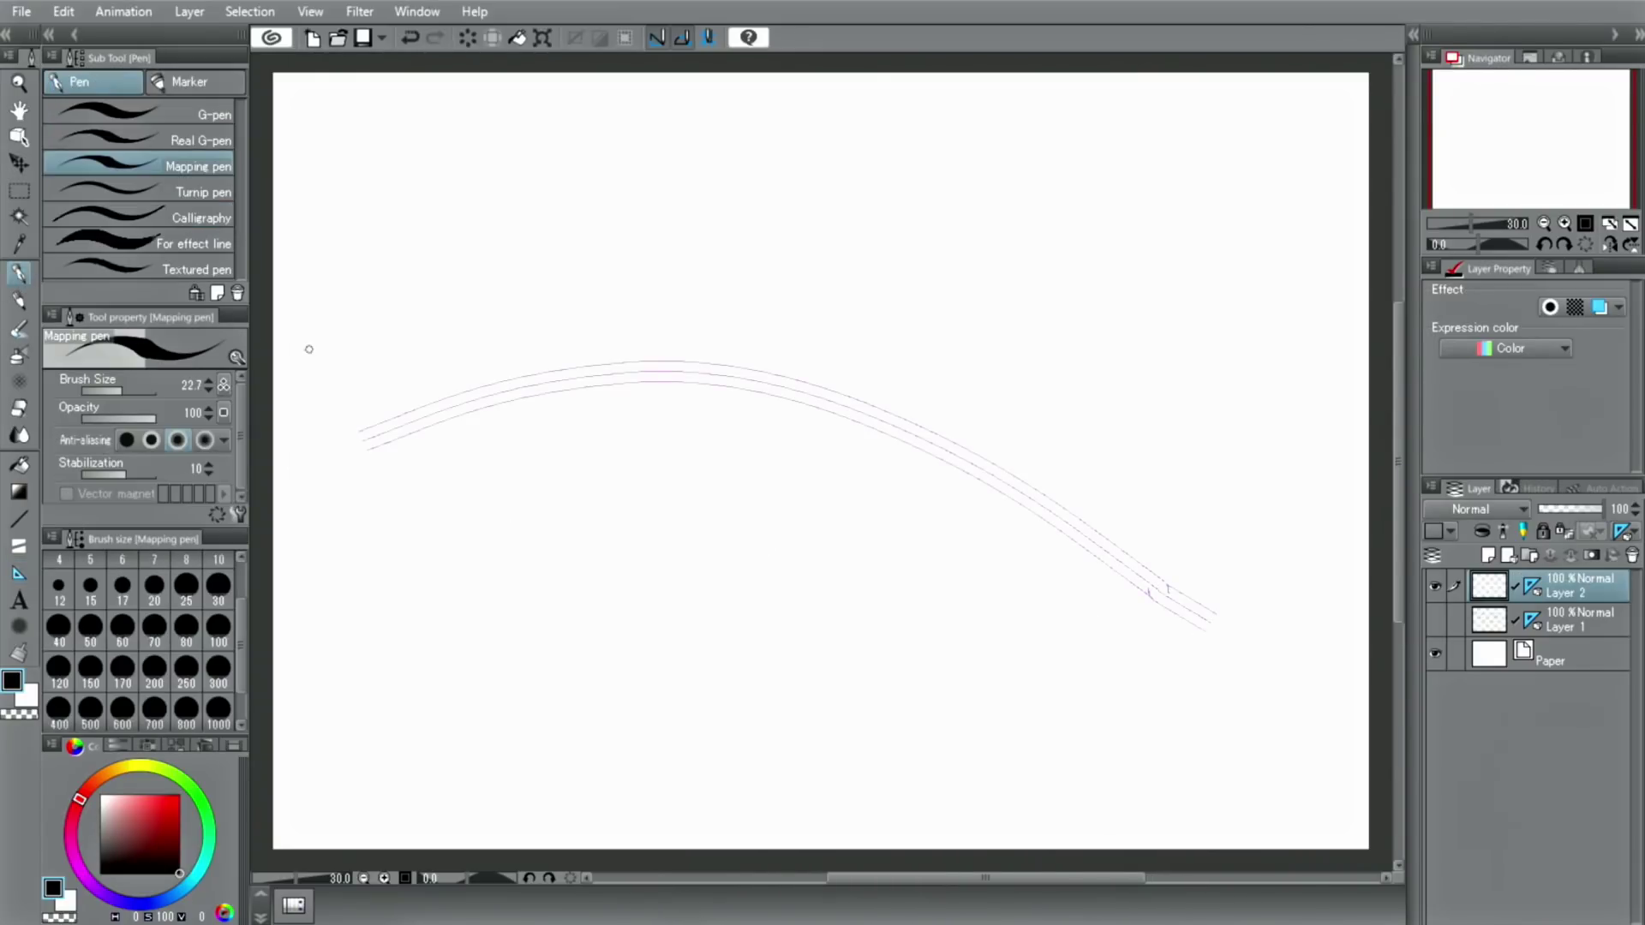
drag(354, 391, 835, 424)
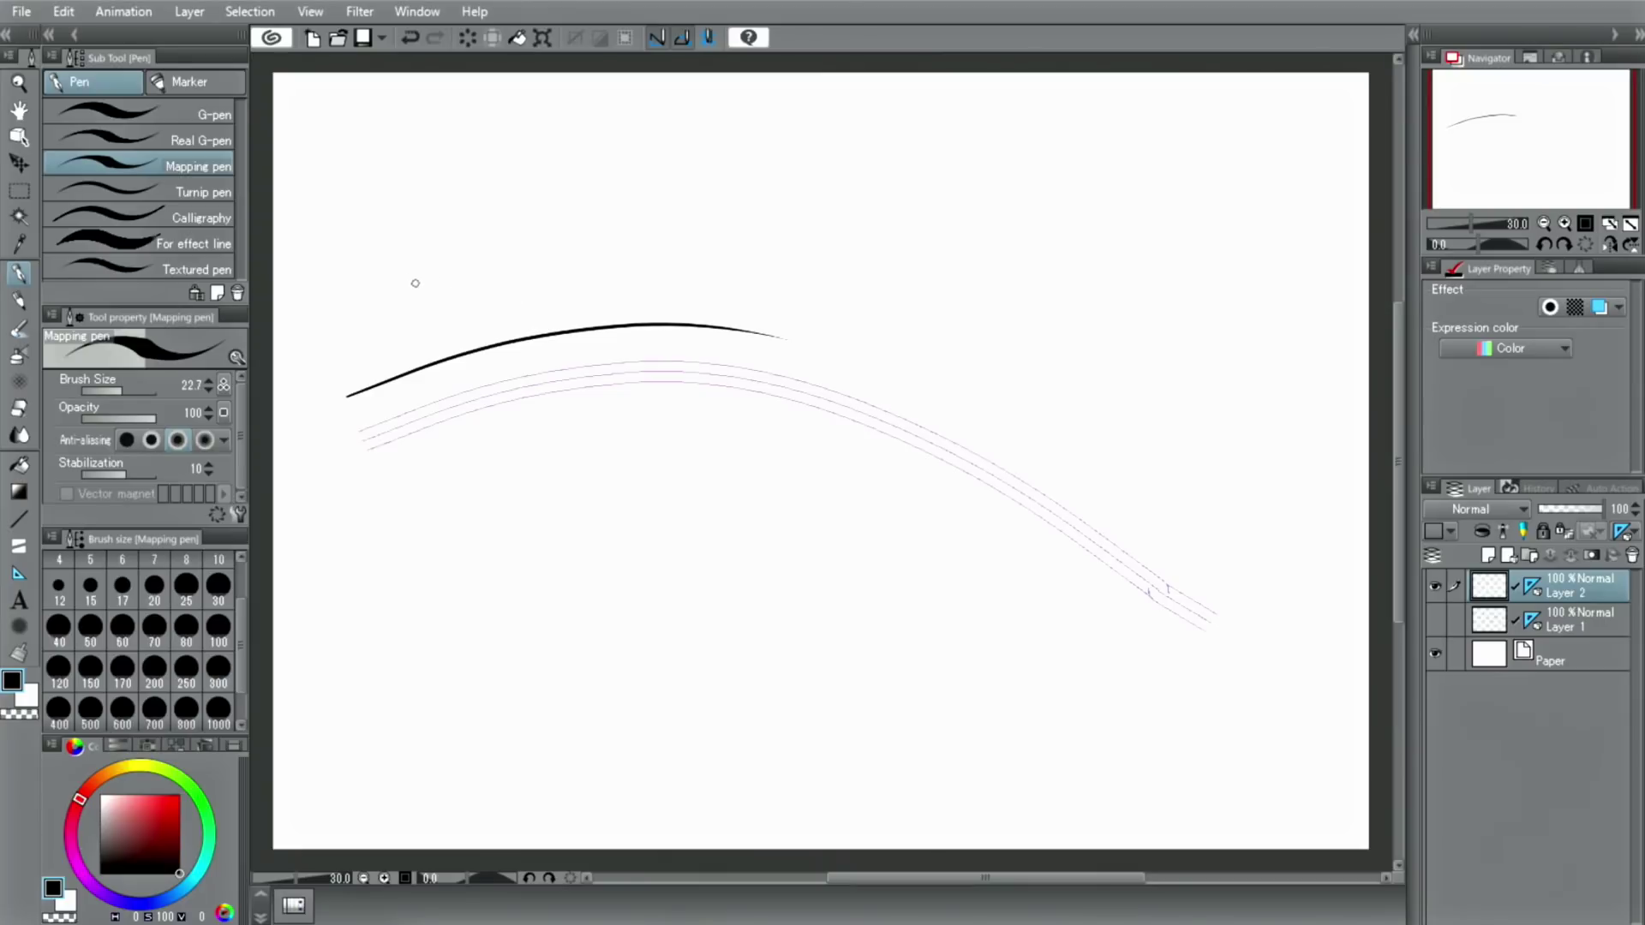
drag(382, 301, 958, 470)
drag(521, 281, 926, 435)
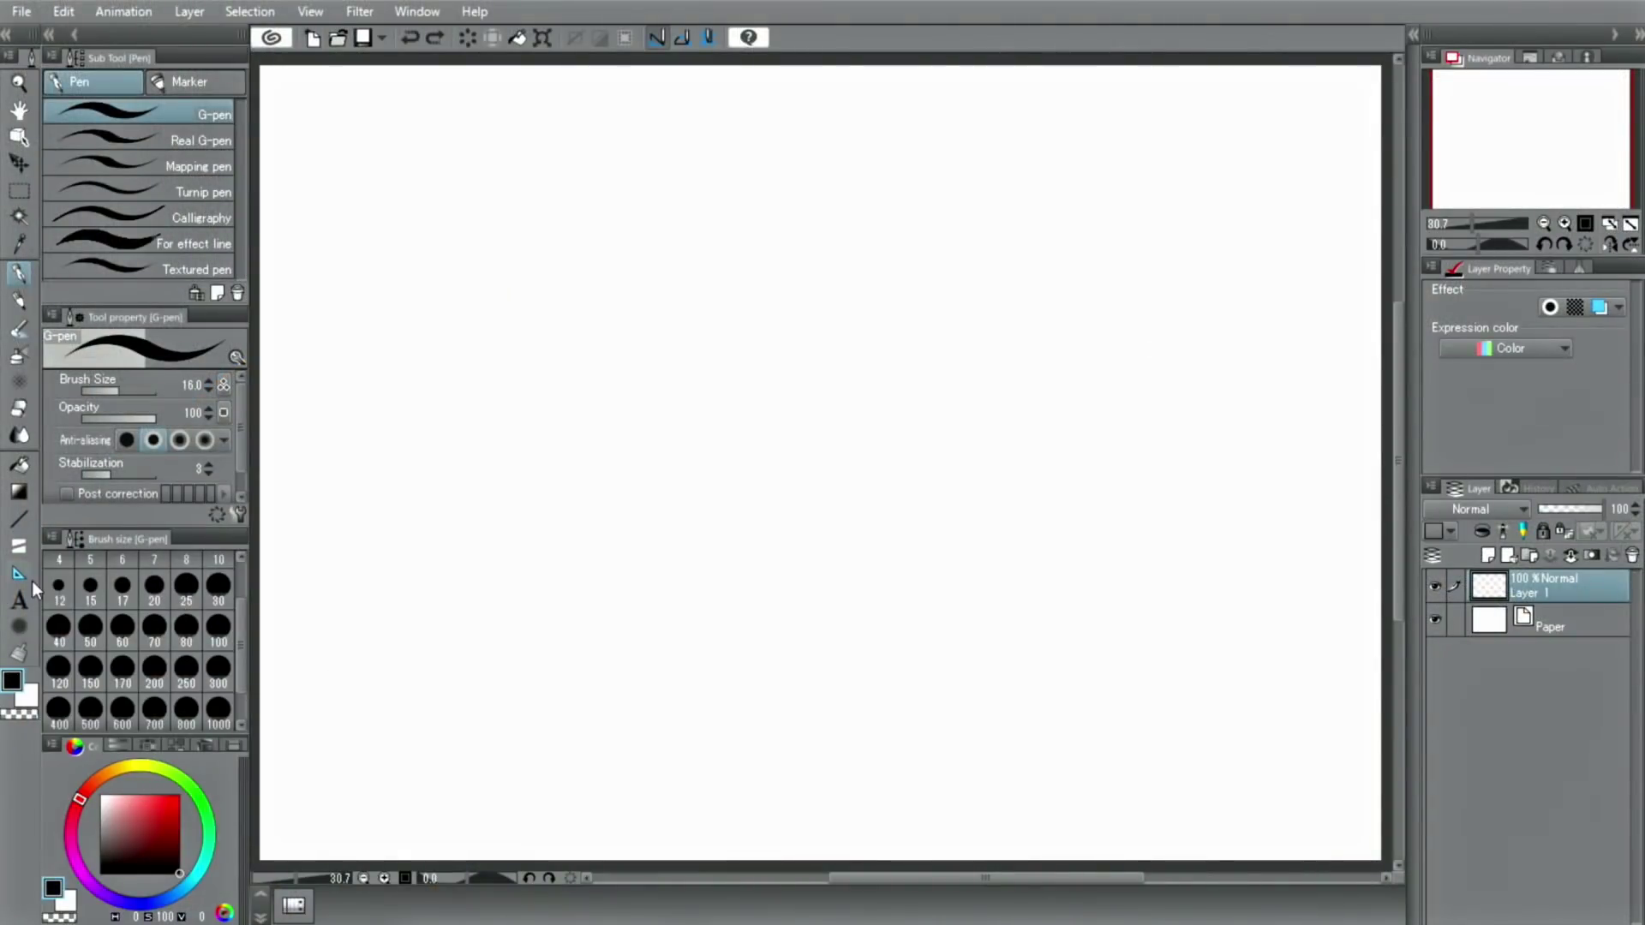
click(21, 573)
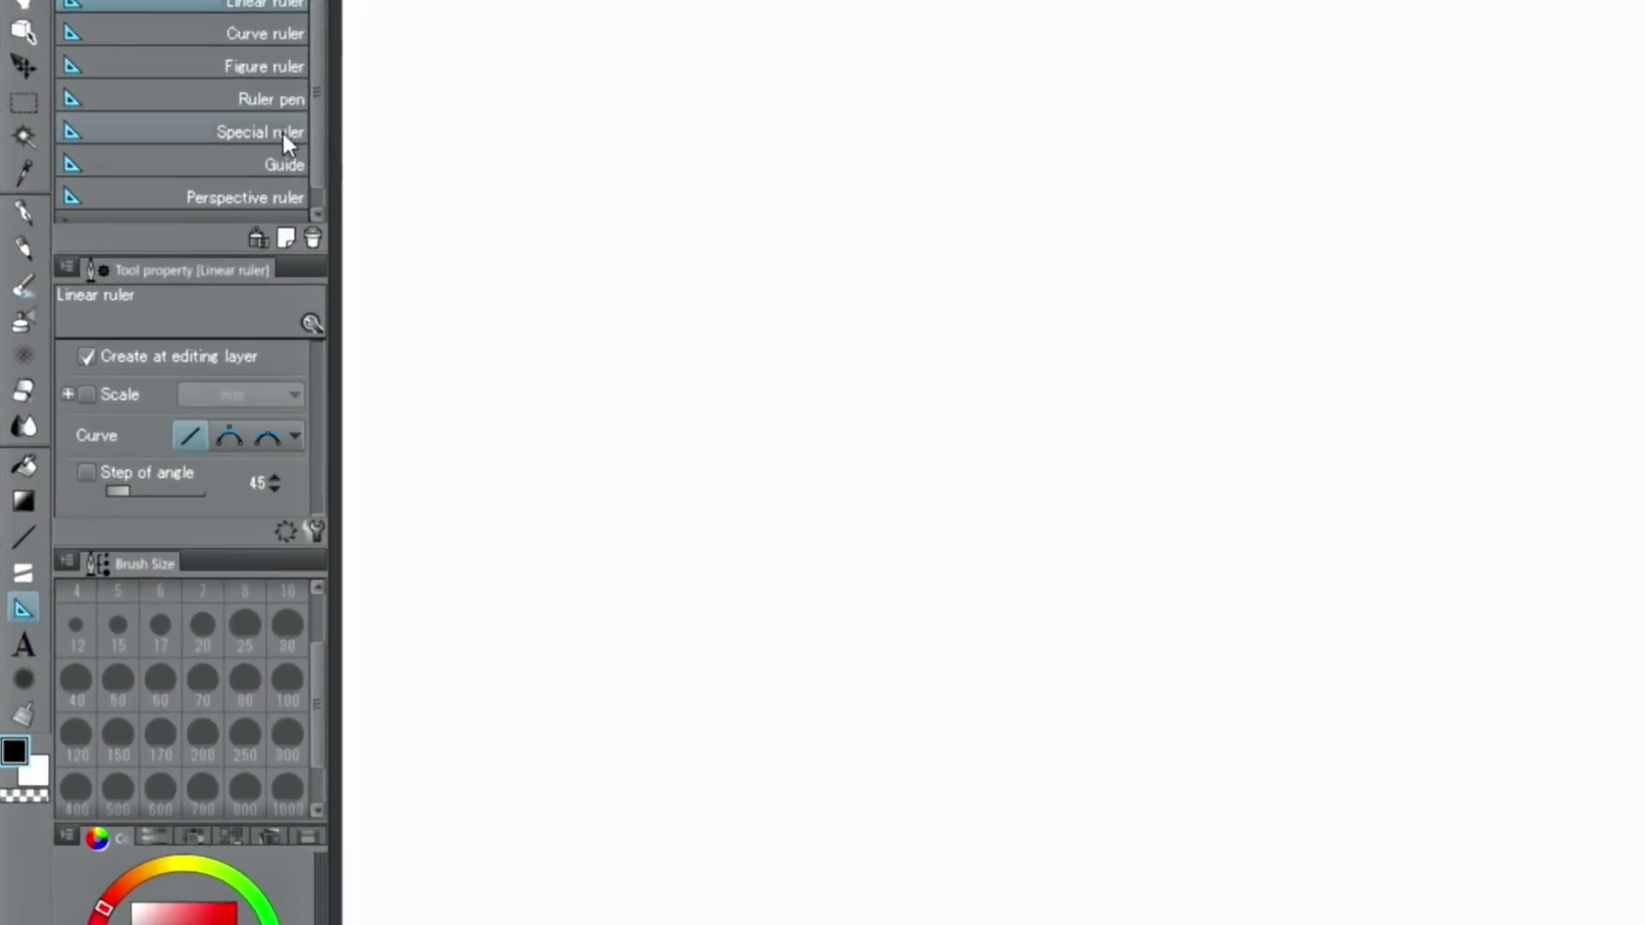
Step: Set the Special ruler to Concentric circle and drag an elliptical ruler near the top
click(282, 130)
click(297, 341)
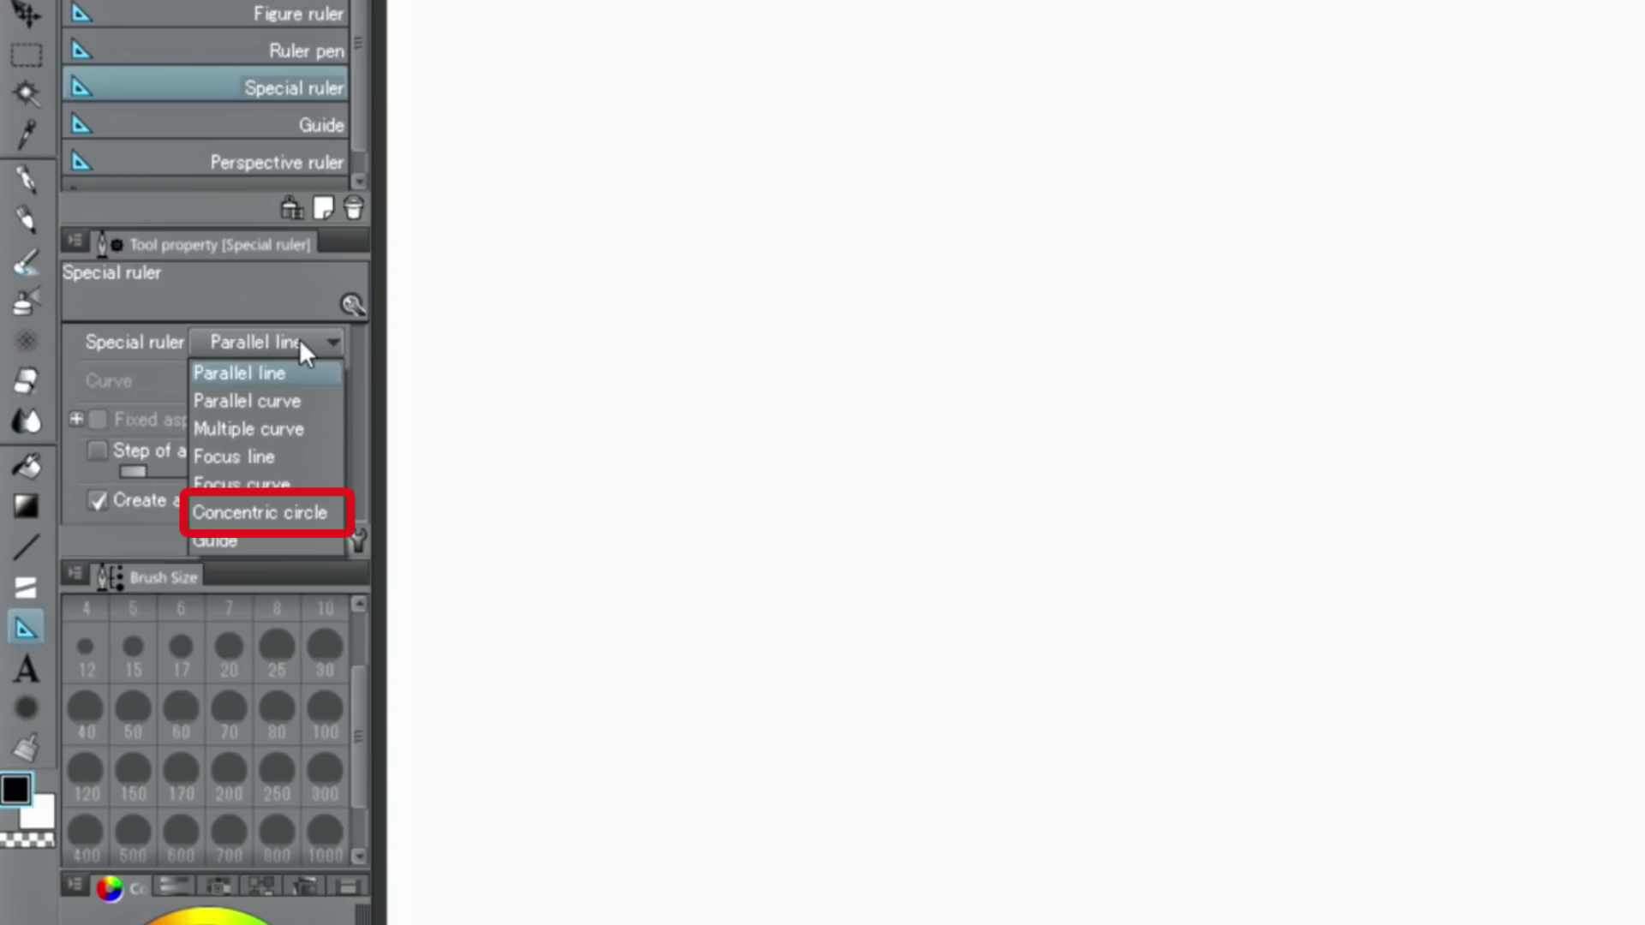
click(297, 511)
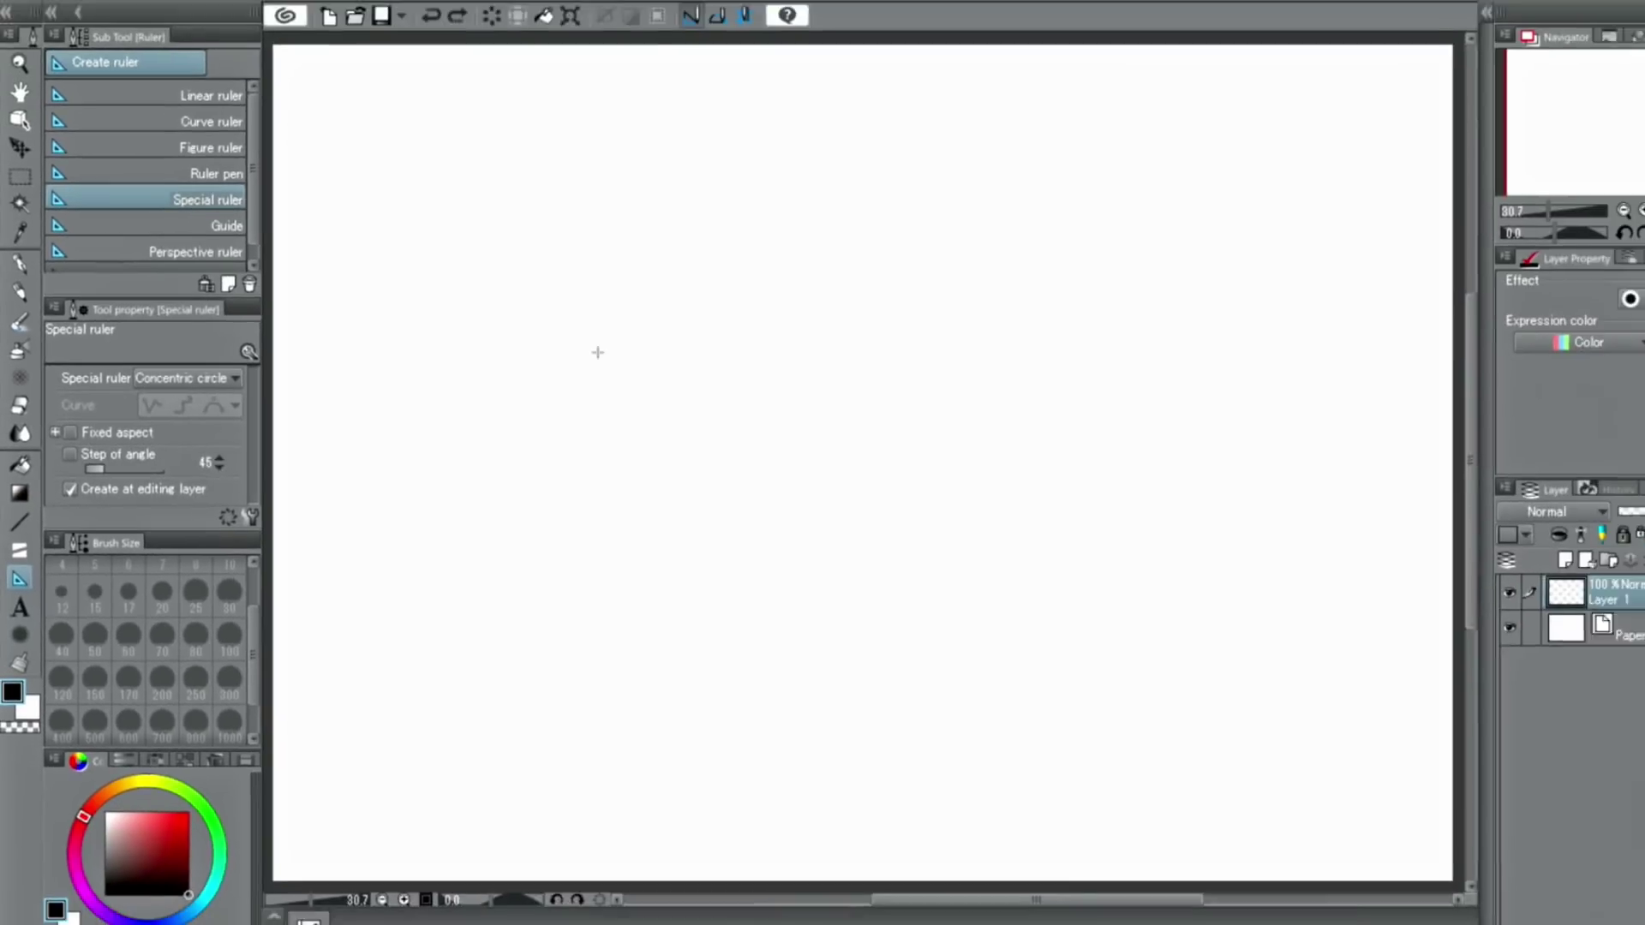
drag(845, 245, 1111, 307)
Step: Trace the cup's top ellipse with the G-pen, undoing the extra ellipses
click(19, 273)
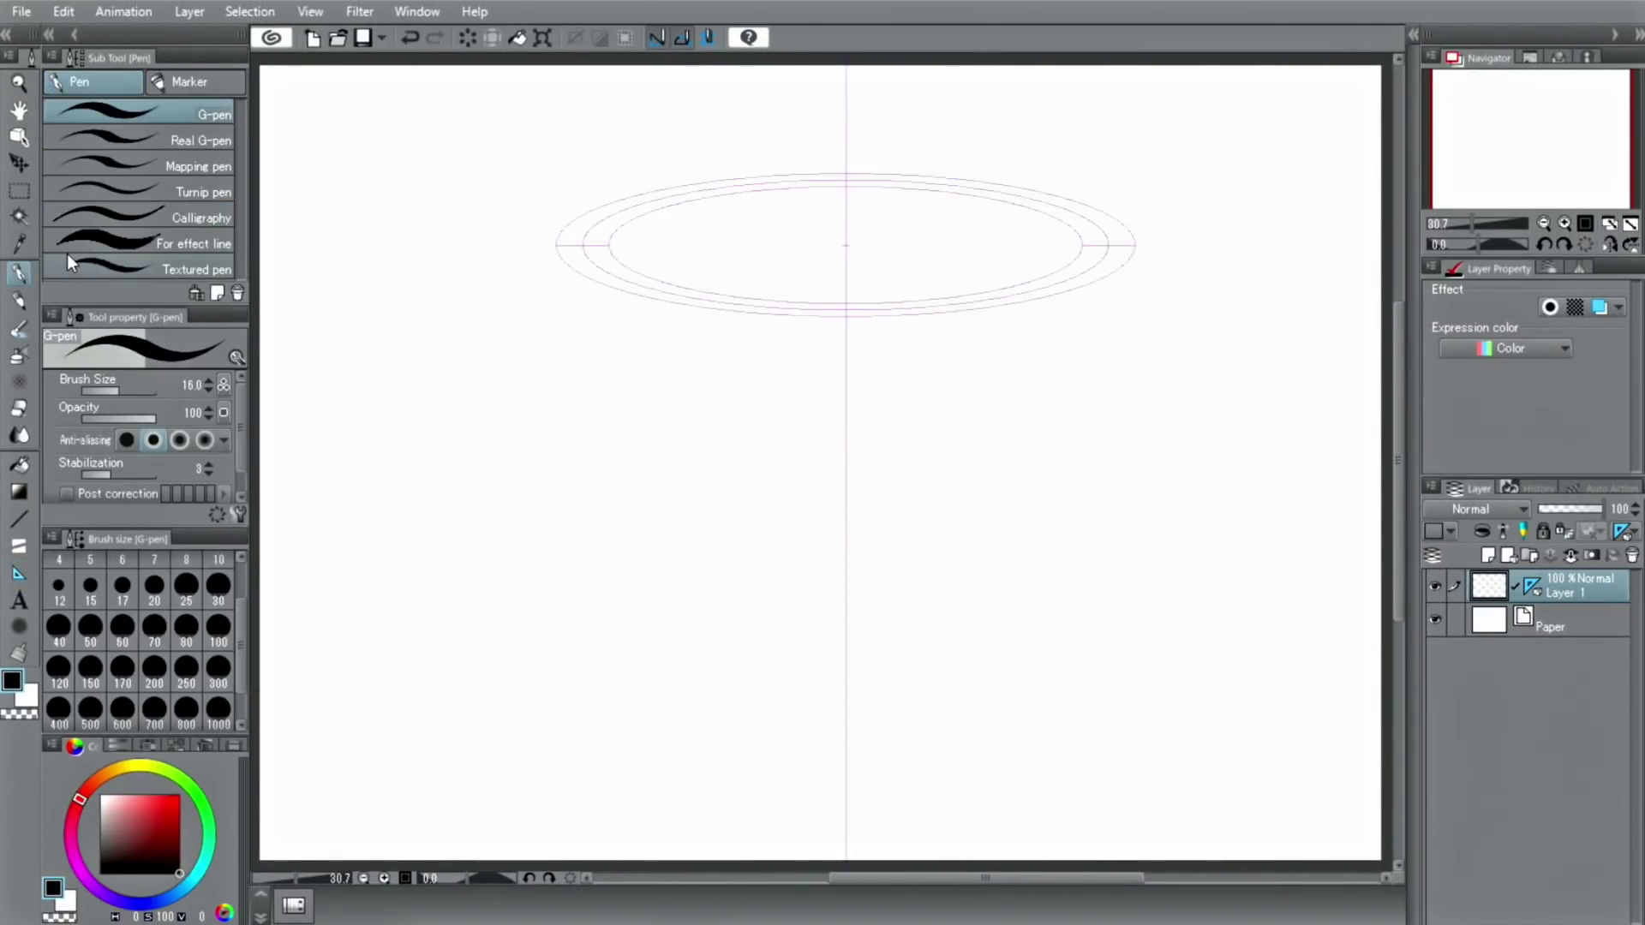
drag(732, 194, 739, 193)
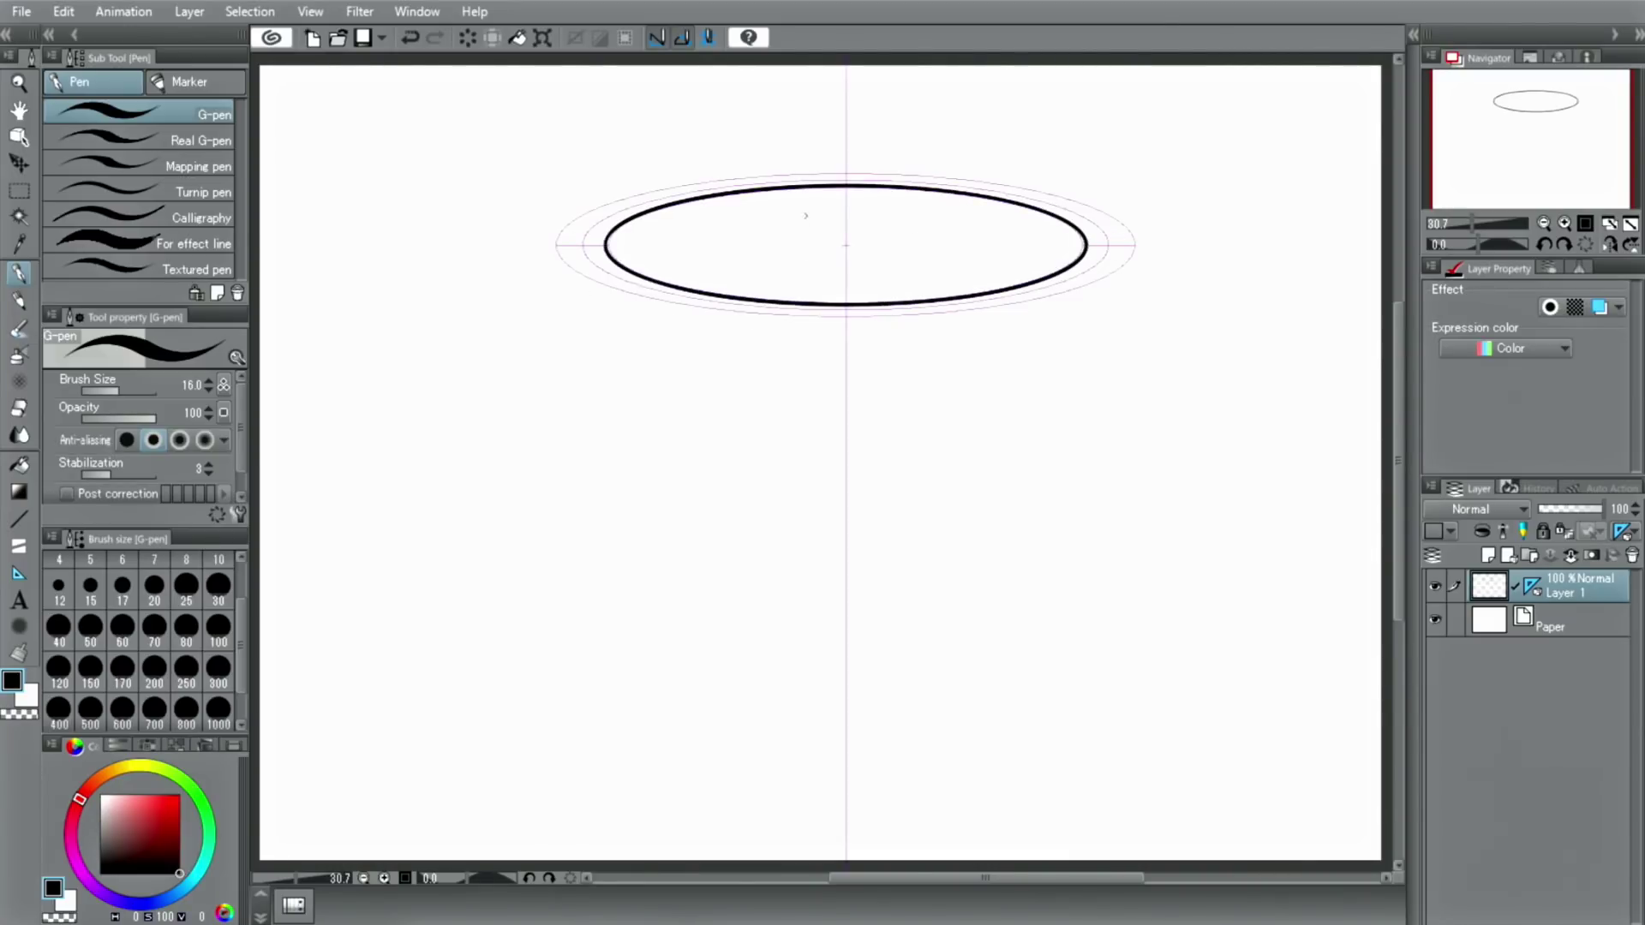
drag(875, 212, 815, 211)
mouse_move(875, 143)
mouse_down()
mouse_move(487, 167)
mouse_move(395, 221)
mouse_up()
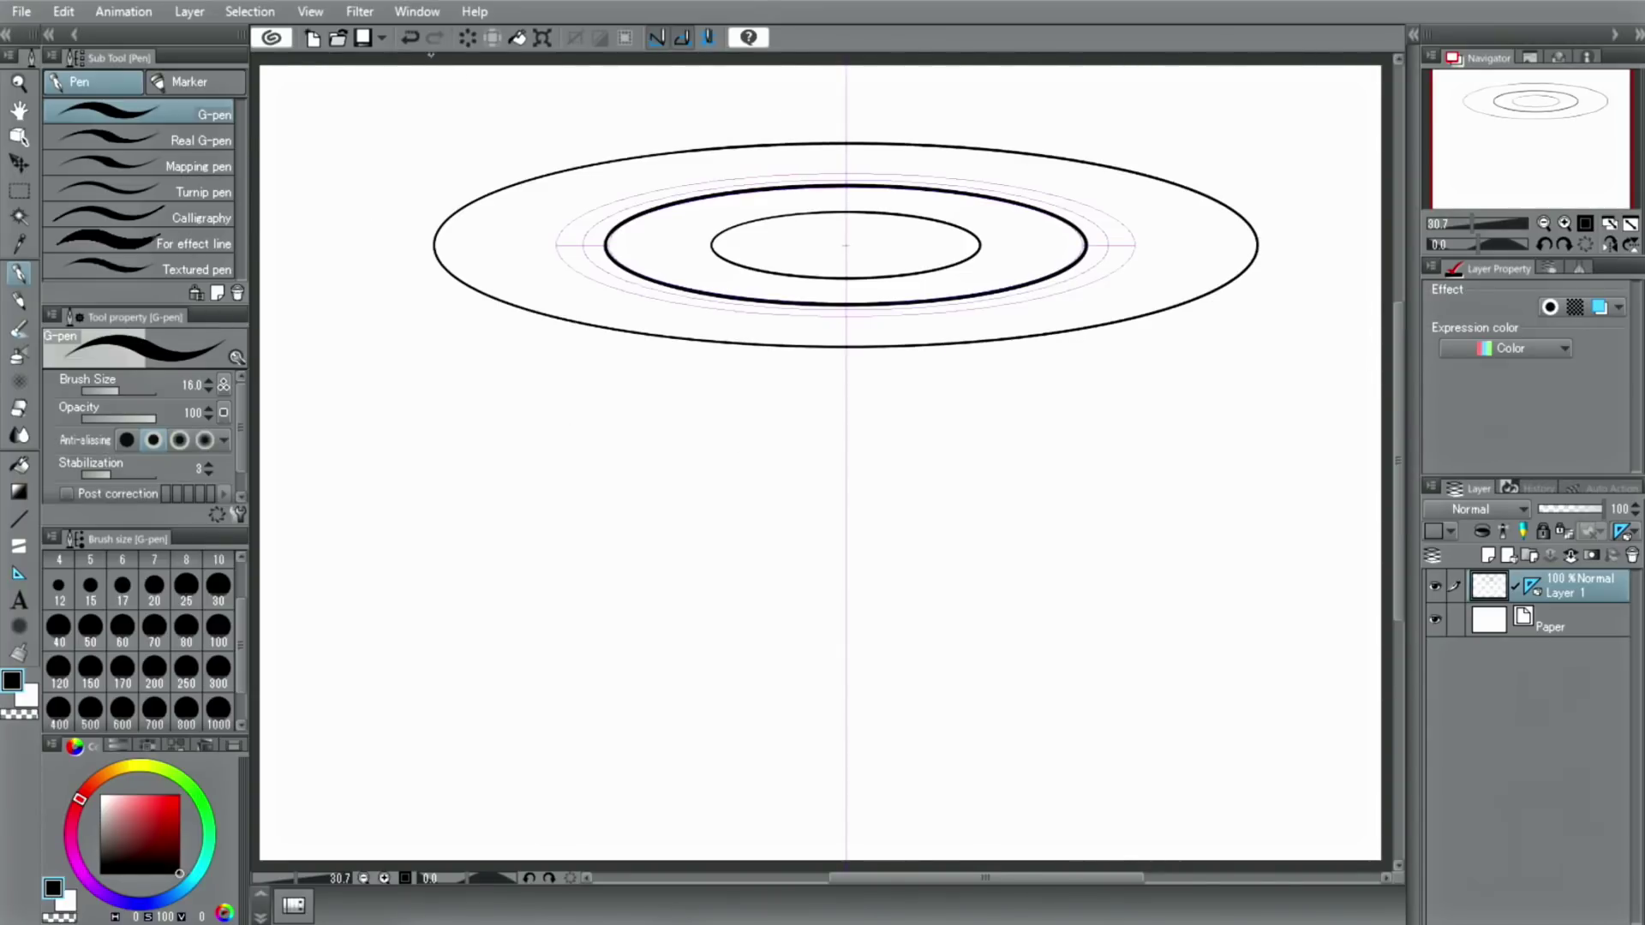
click(410, 36)
Step: Move the concentric ruler down and trace the smaller base ellipse
click(20, 138)
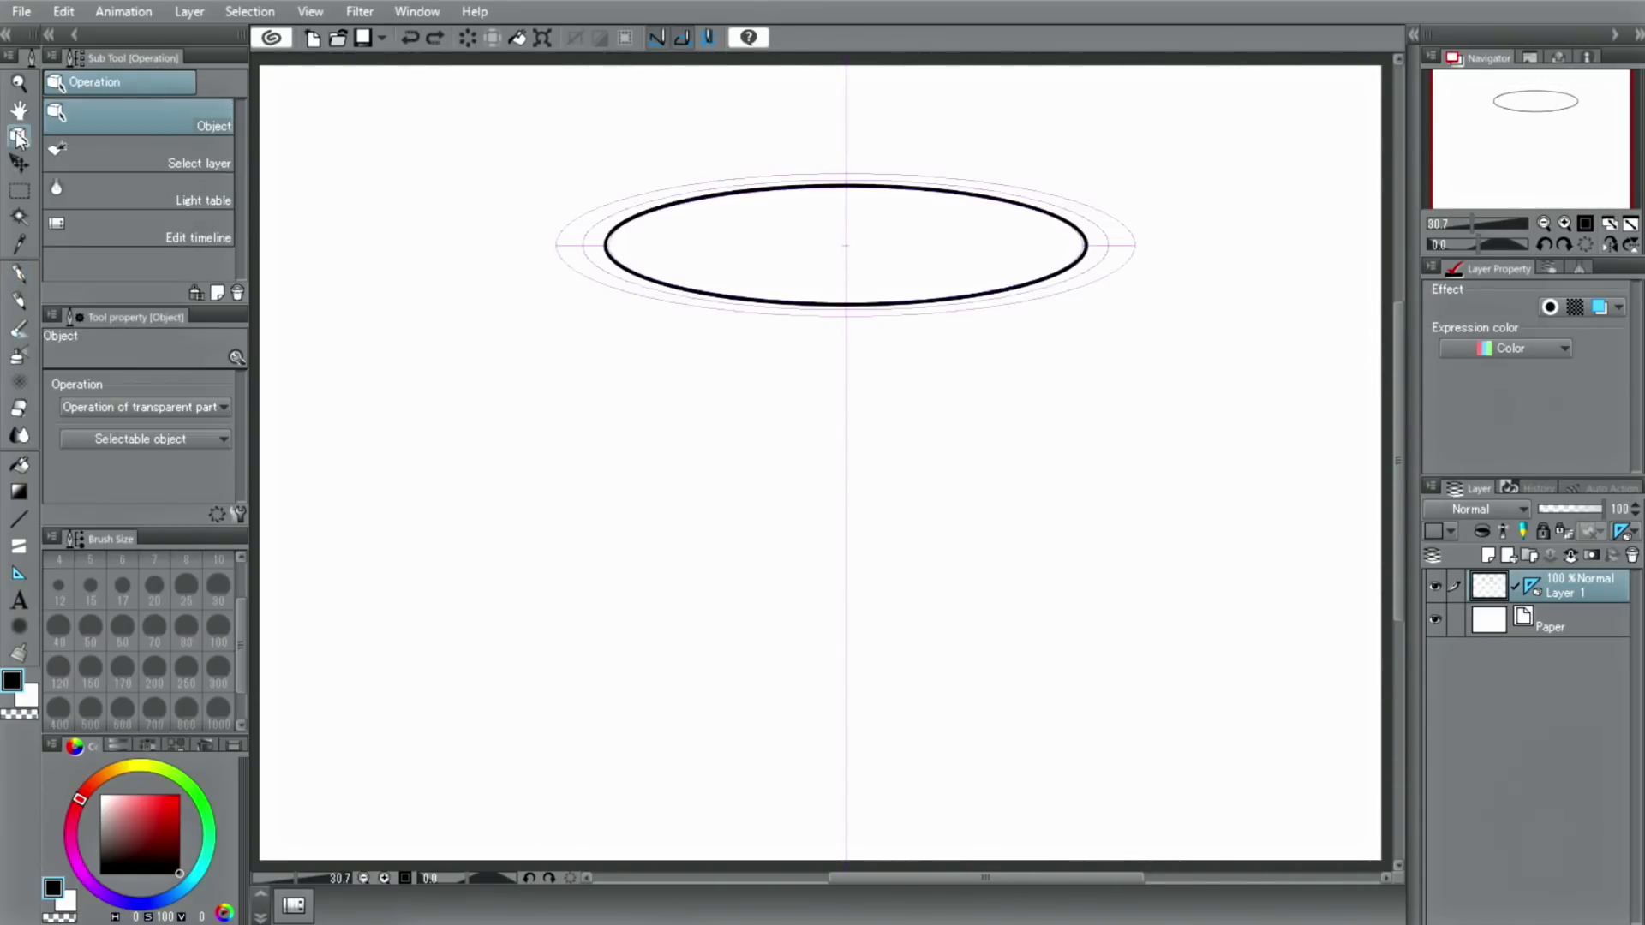
click(854, 252)
drag(855, 253, 884, 630)
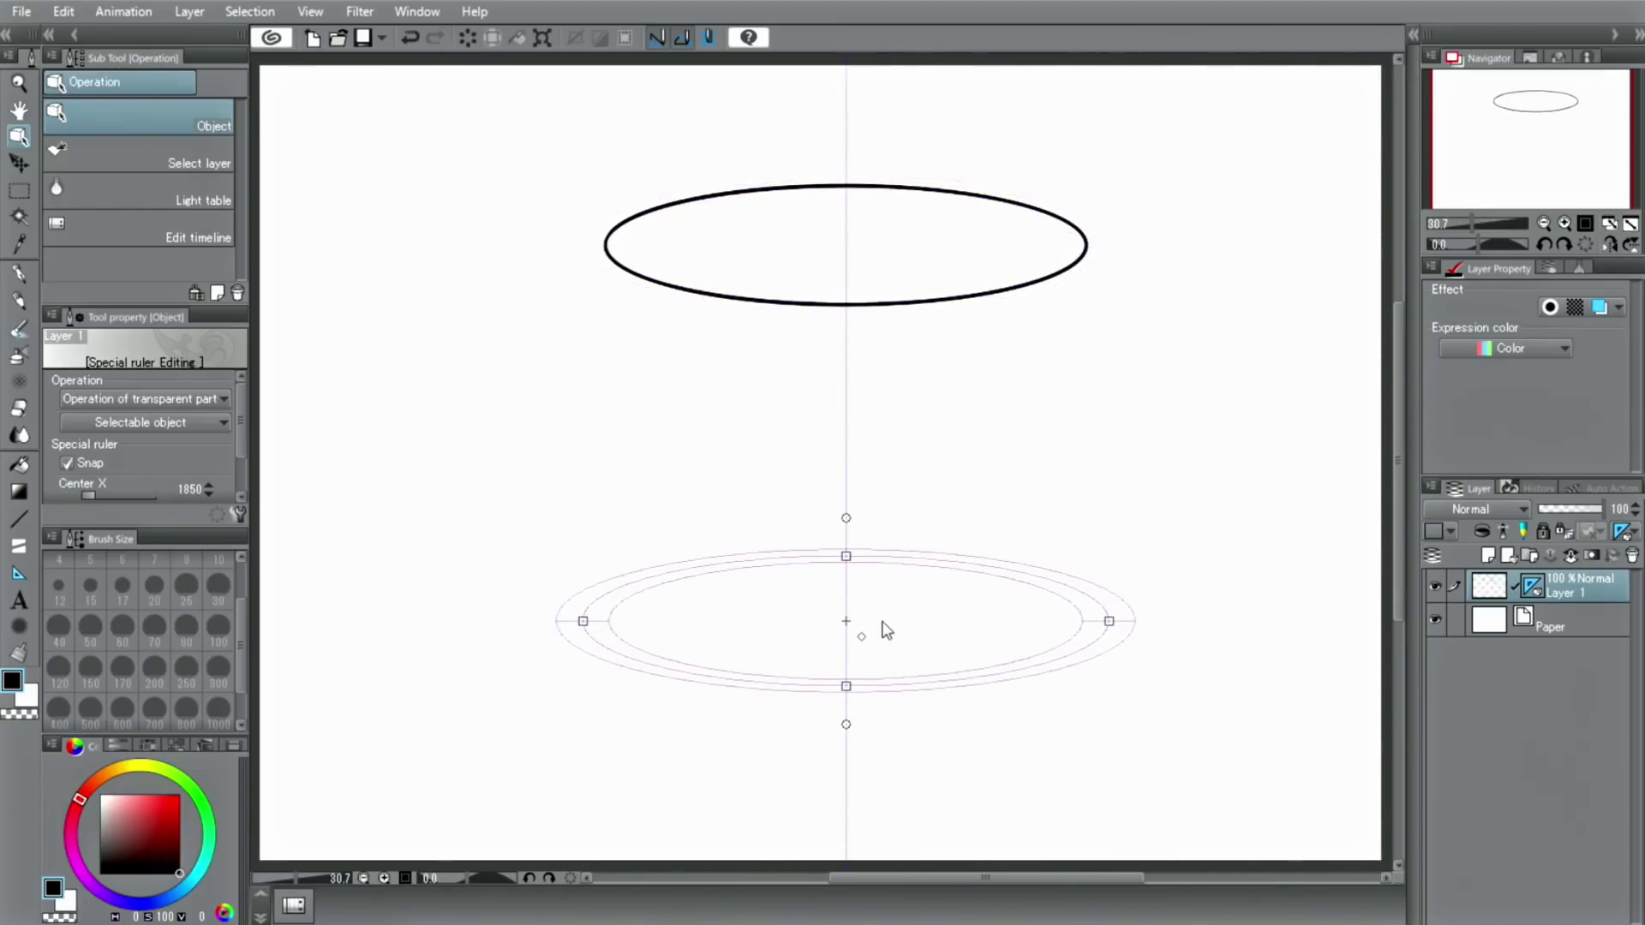
click(20, 273)
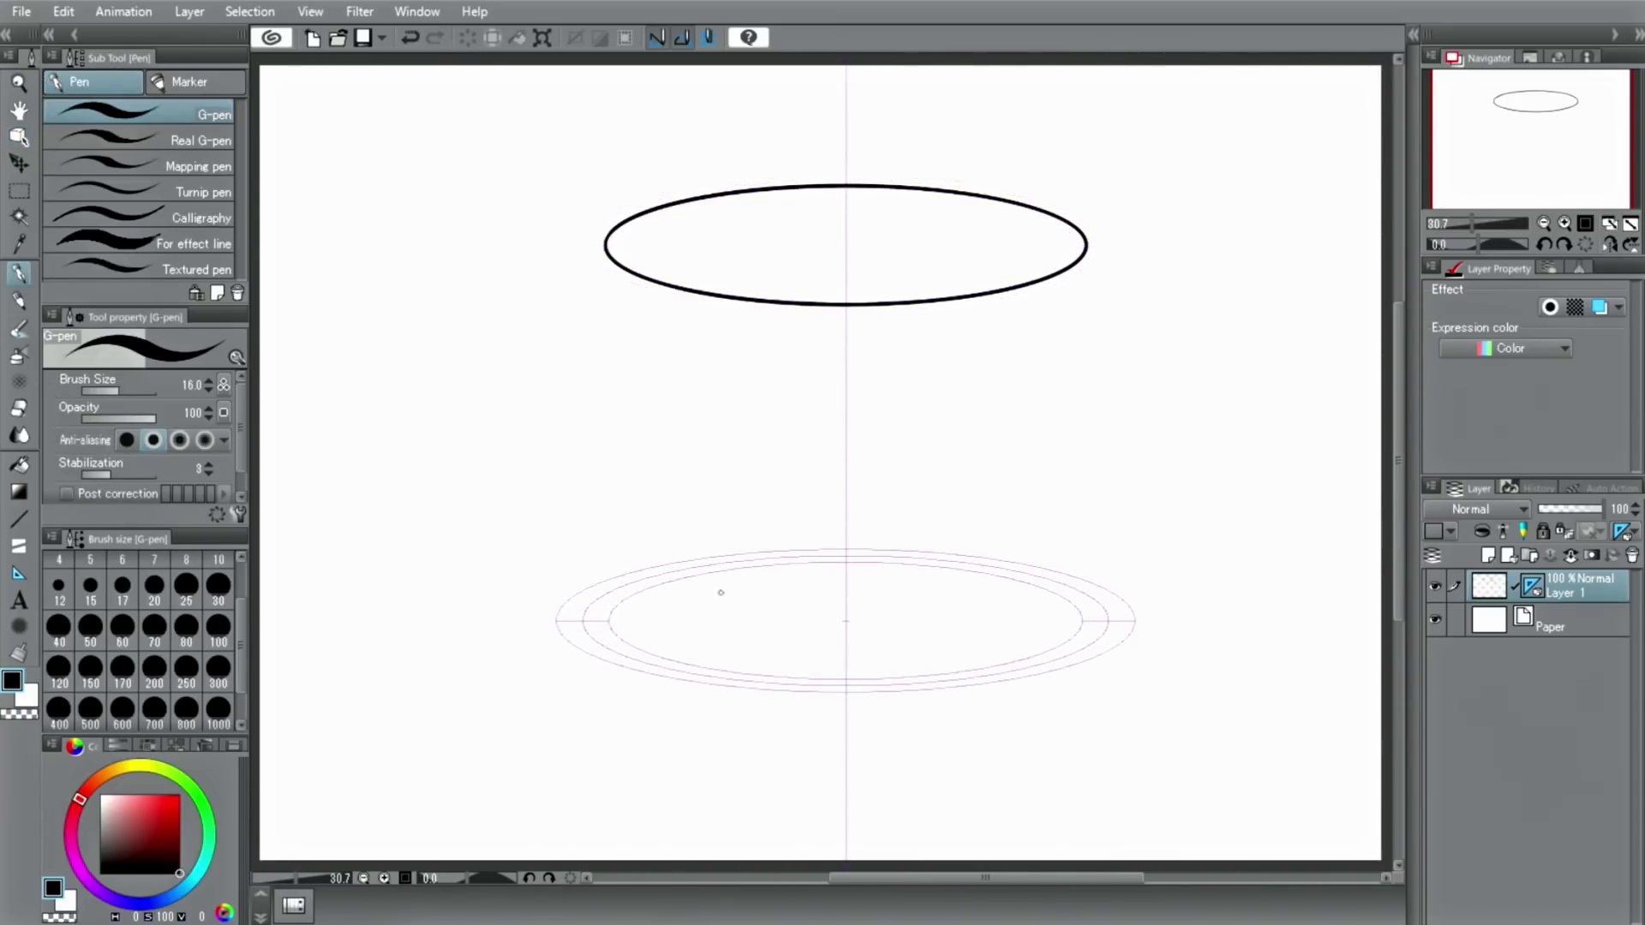
drag(749, 584, 745, 575)
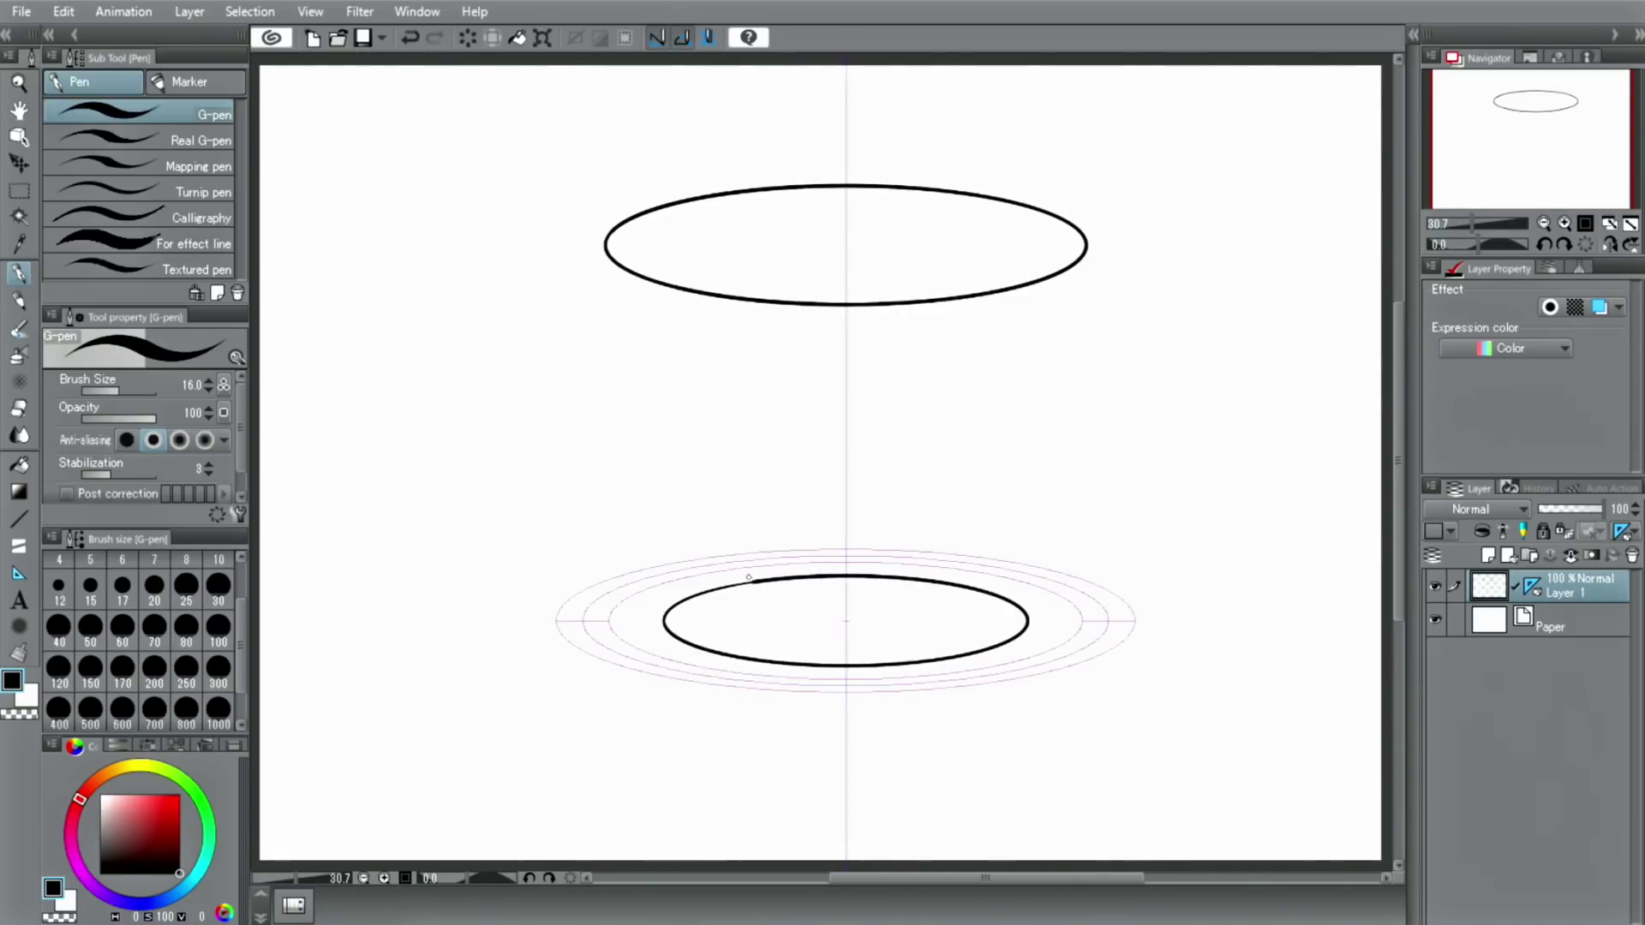
Step: With a finer pen and ruler snapping off, draw the cup's straight left and right sides
click(150, 165)
click(681, 39)
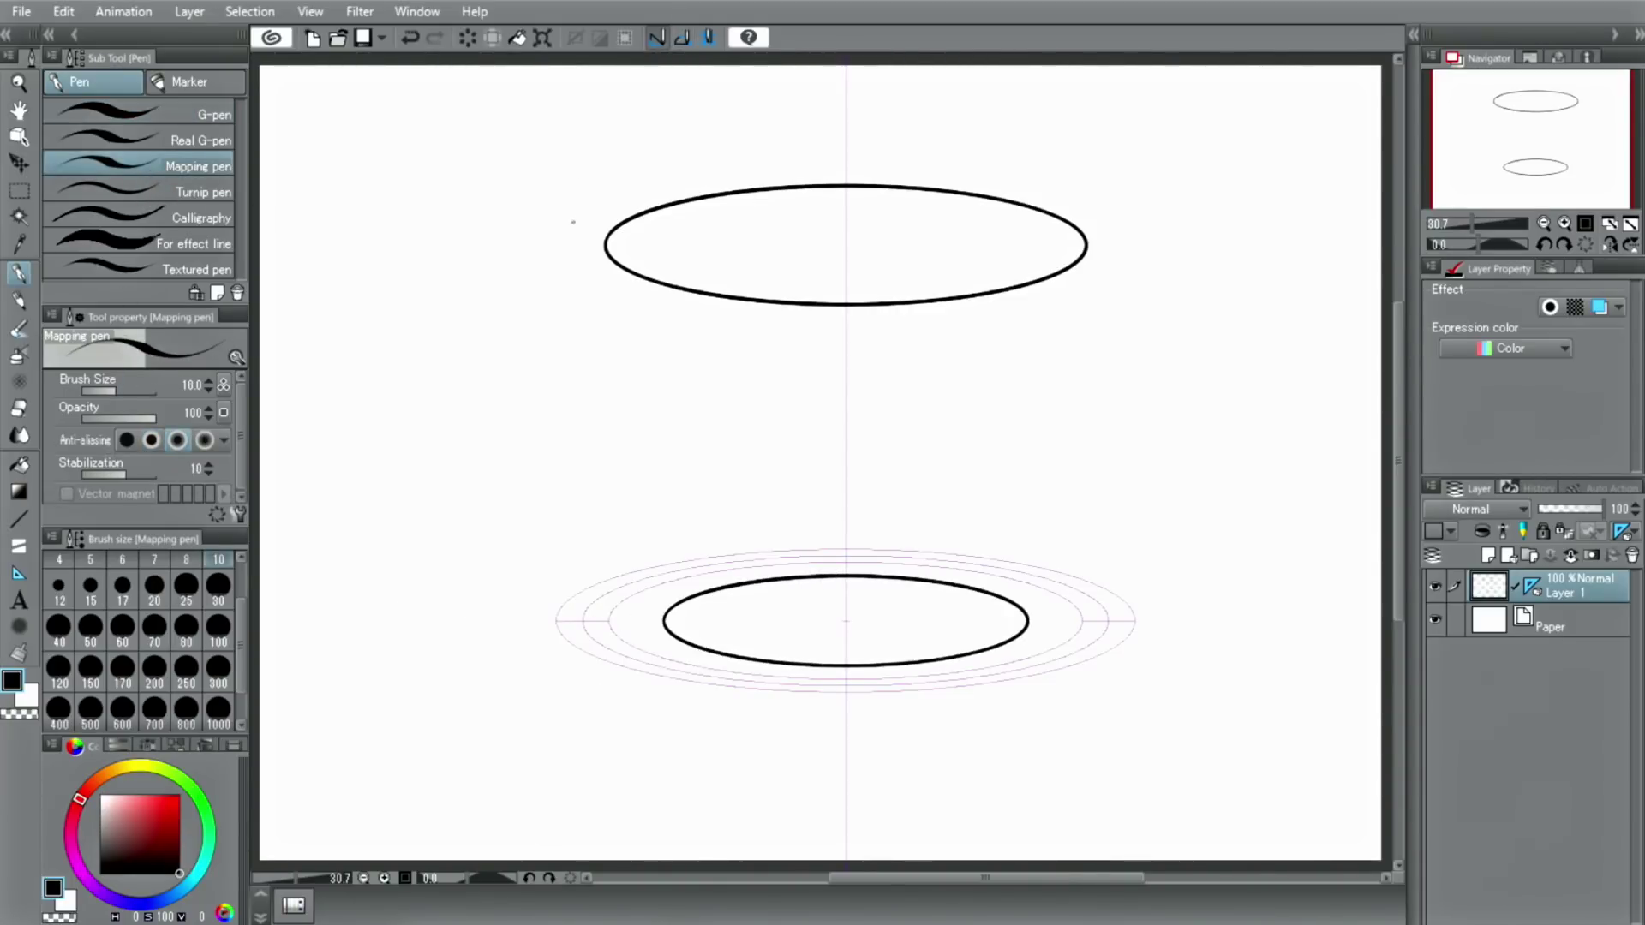
drag(605, 244, 663, 621)
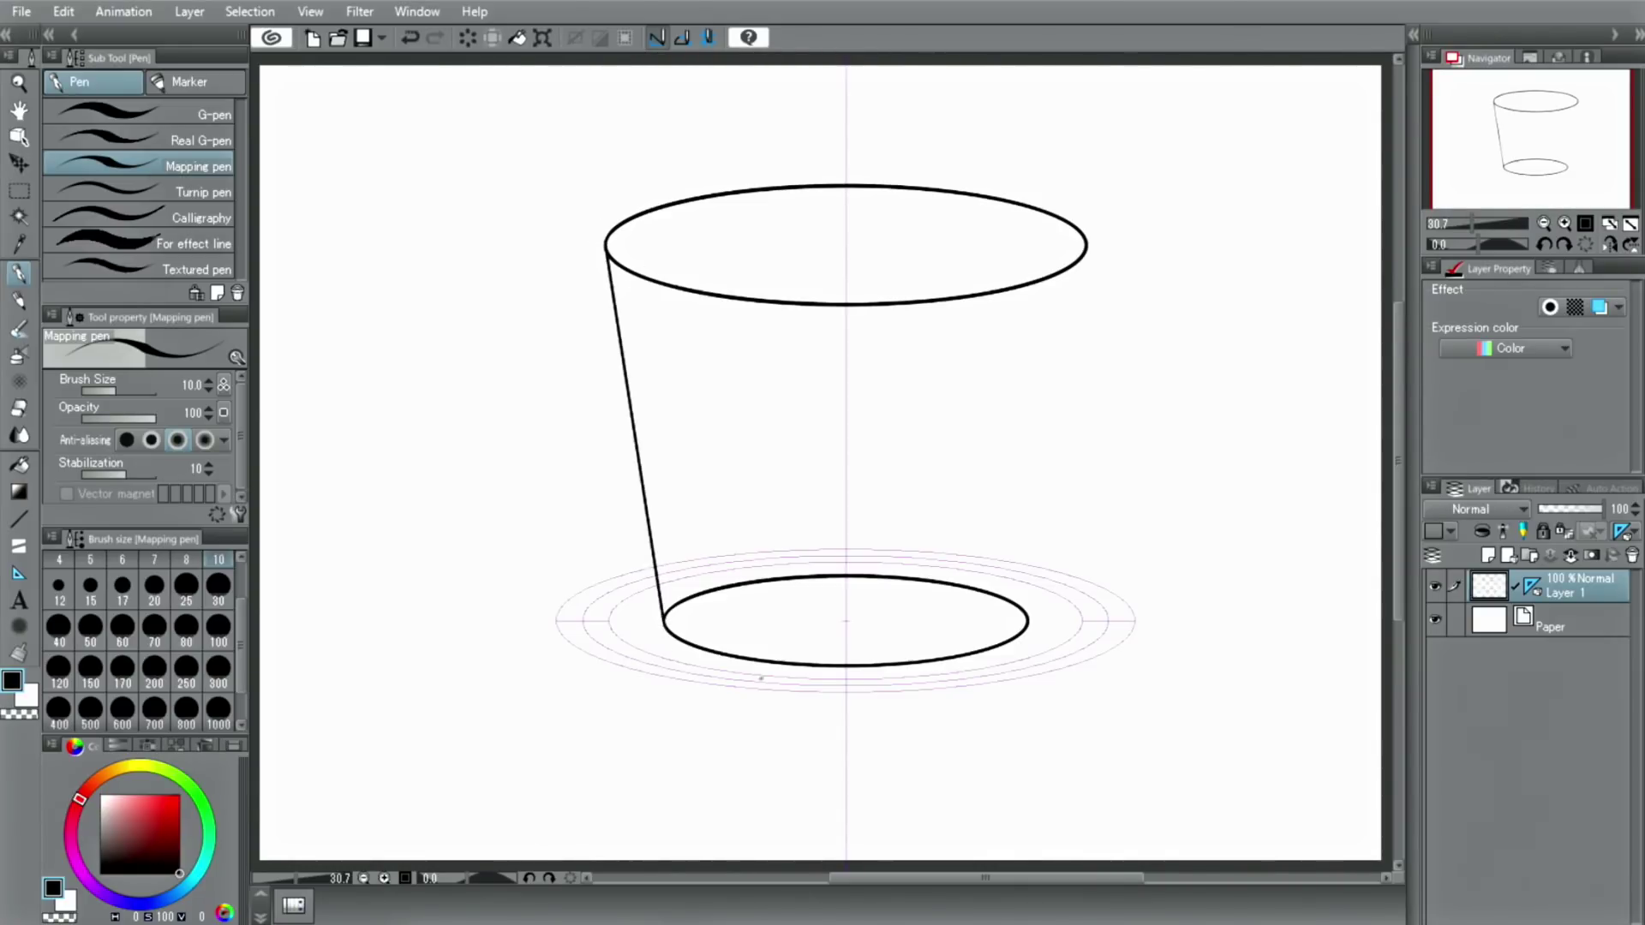
drag(1027, 622, 1054, 525)
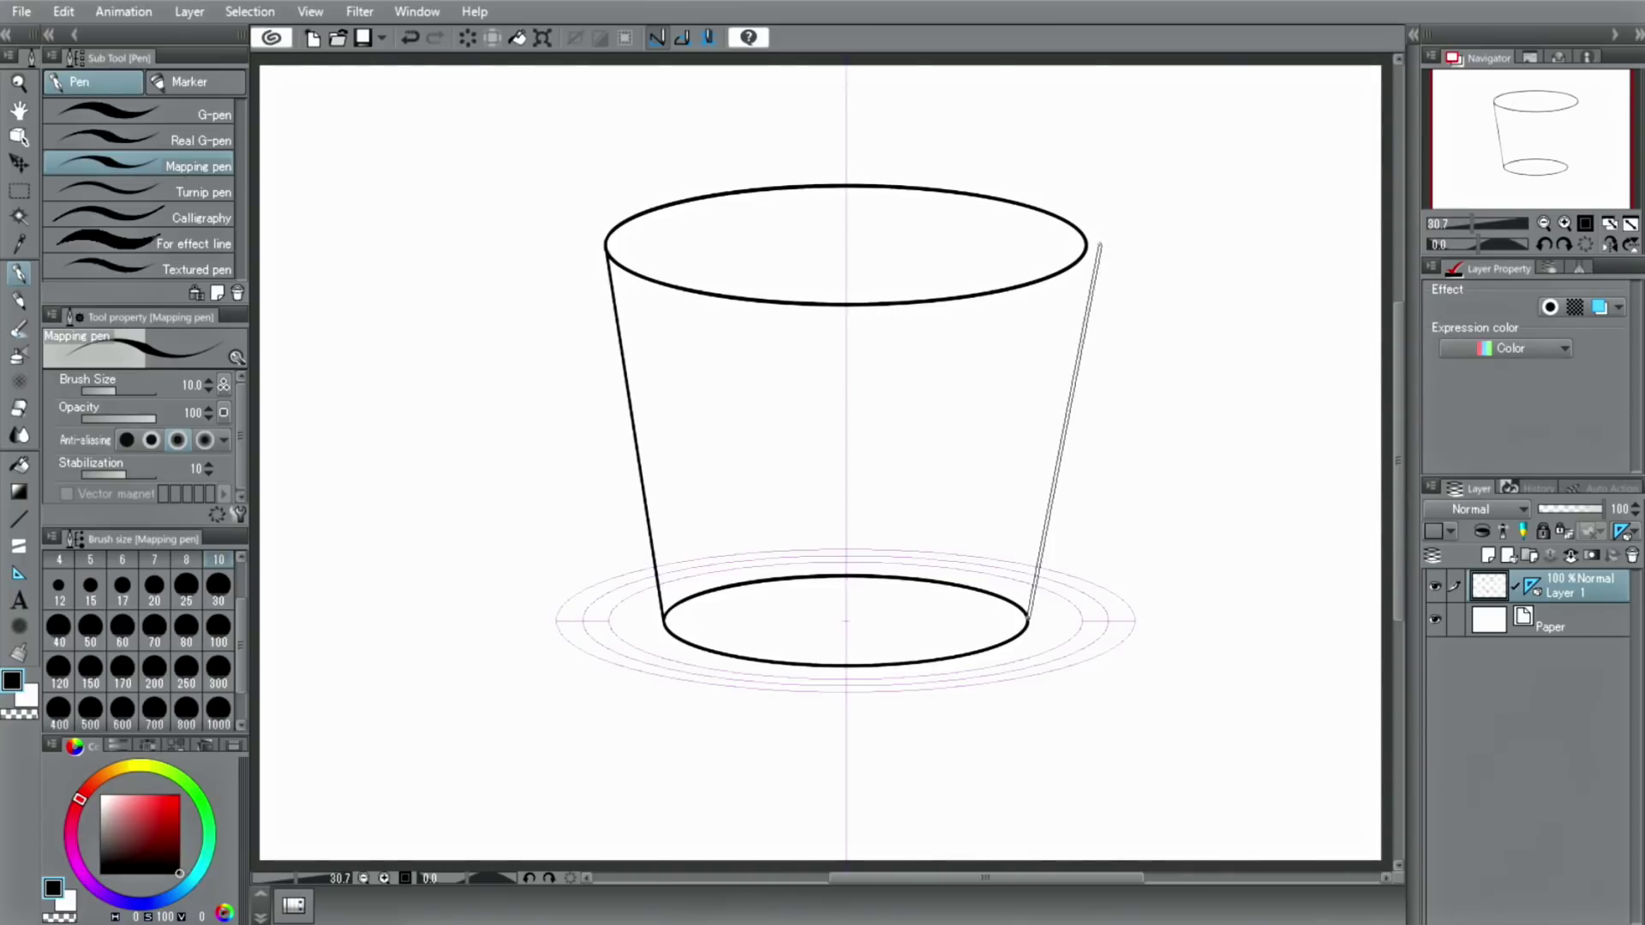
drag(1100, 244, 1029, 607)
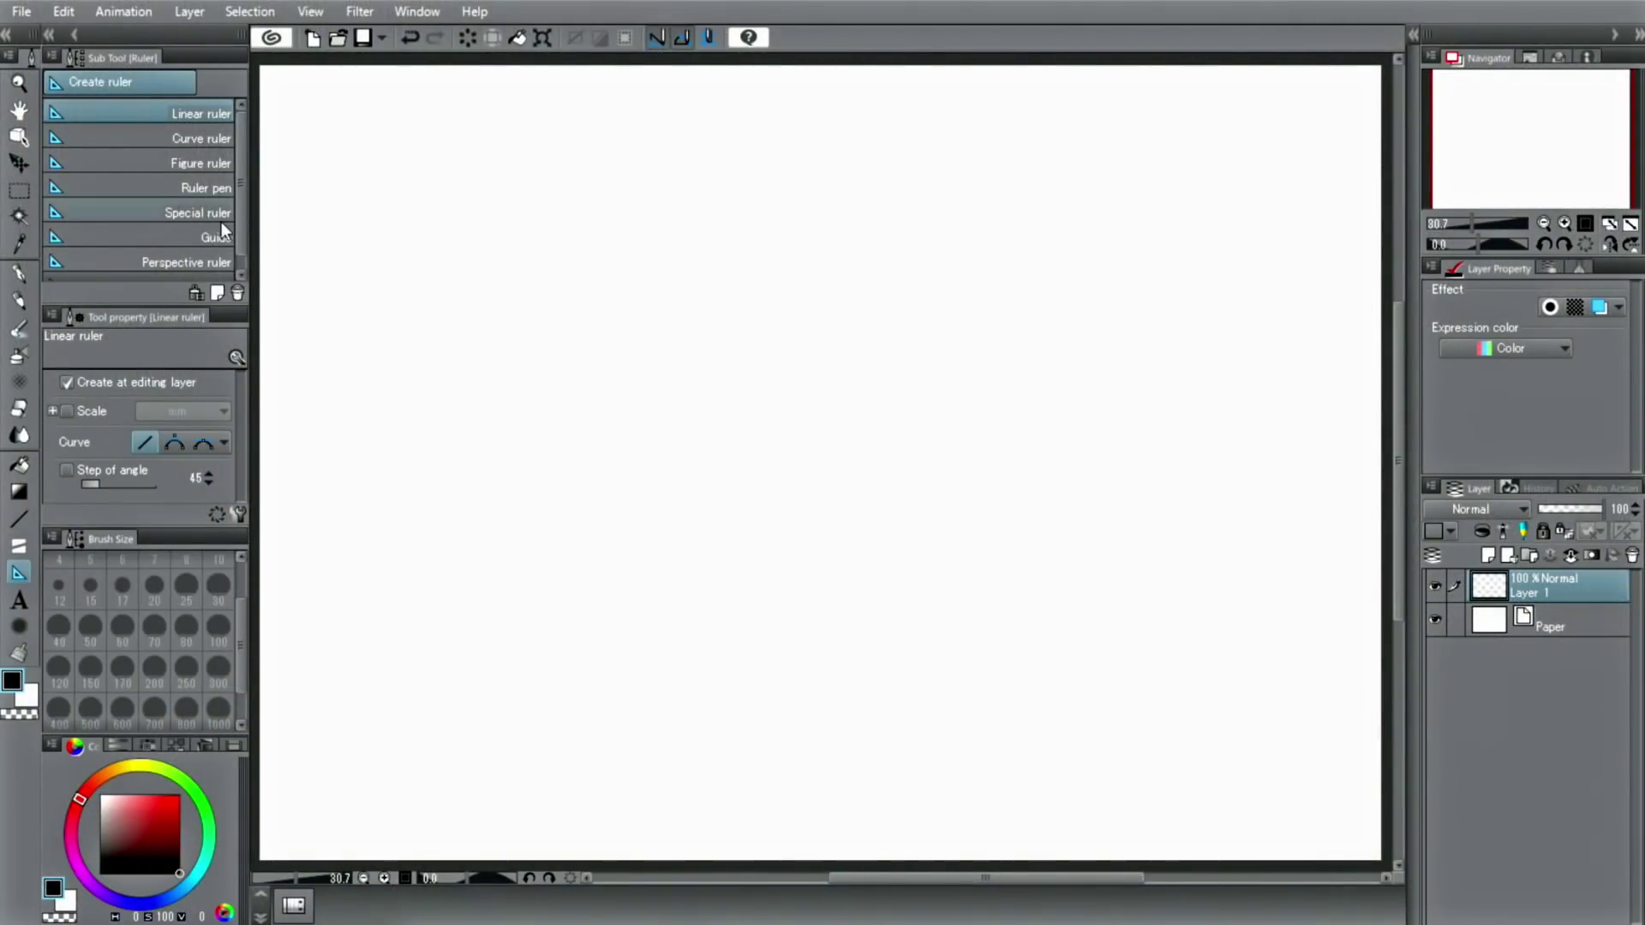
Step: Place a Focus line special ruler at the canvas centre and switch to the G-pen
click(199, 212)
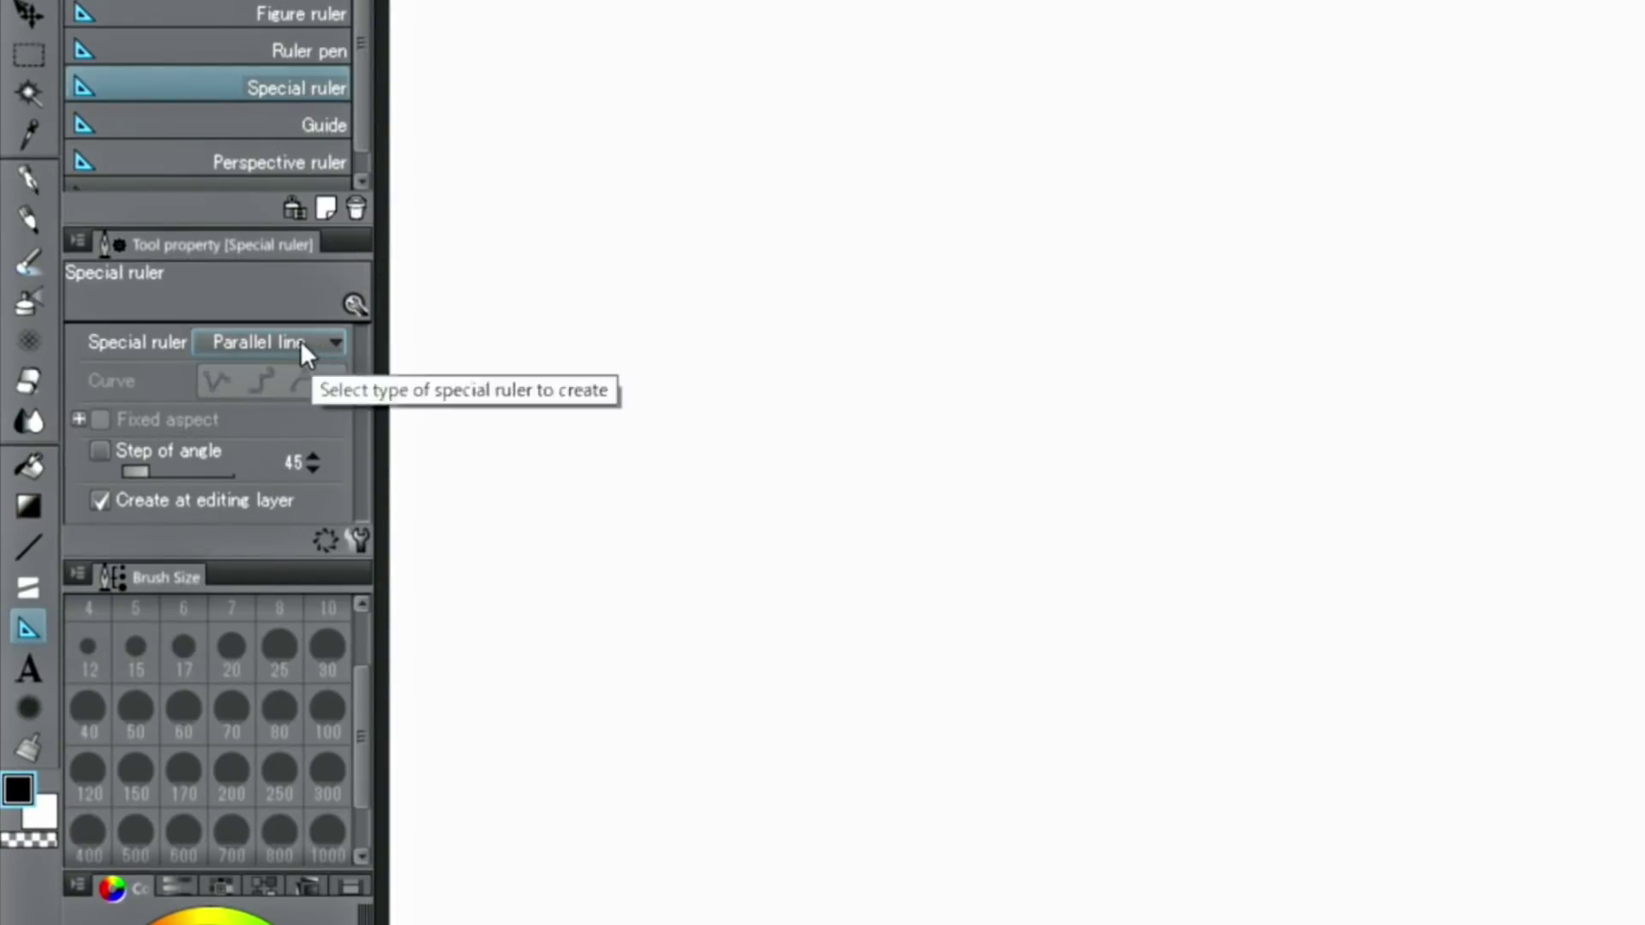
click(300, 342)
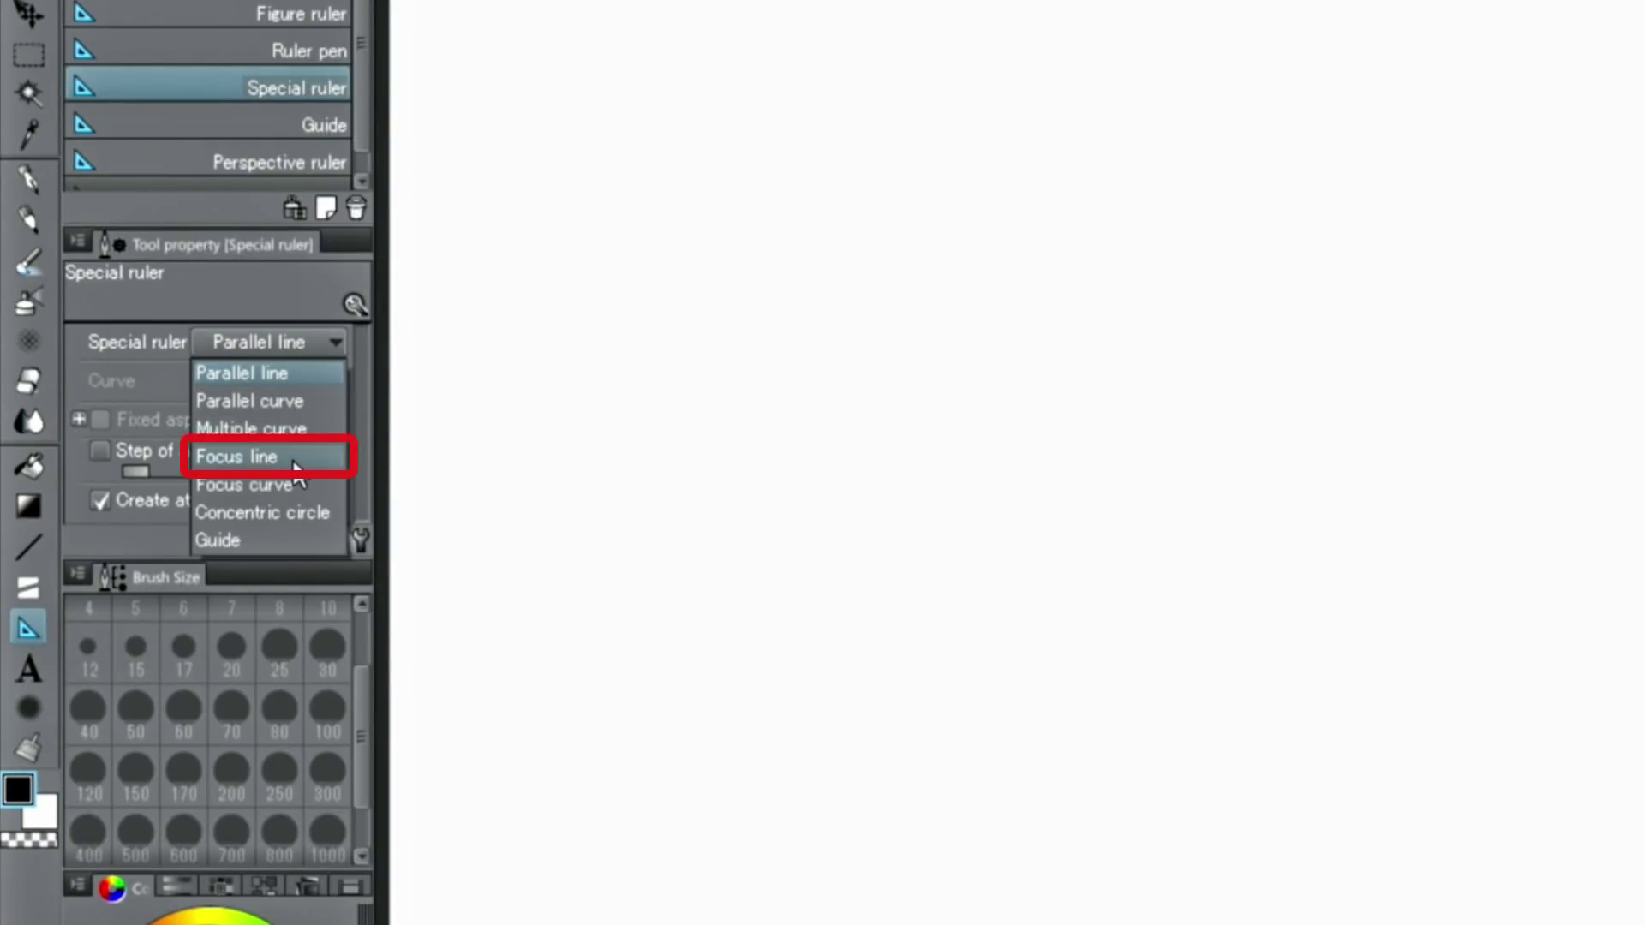
click(238, 457)
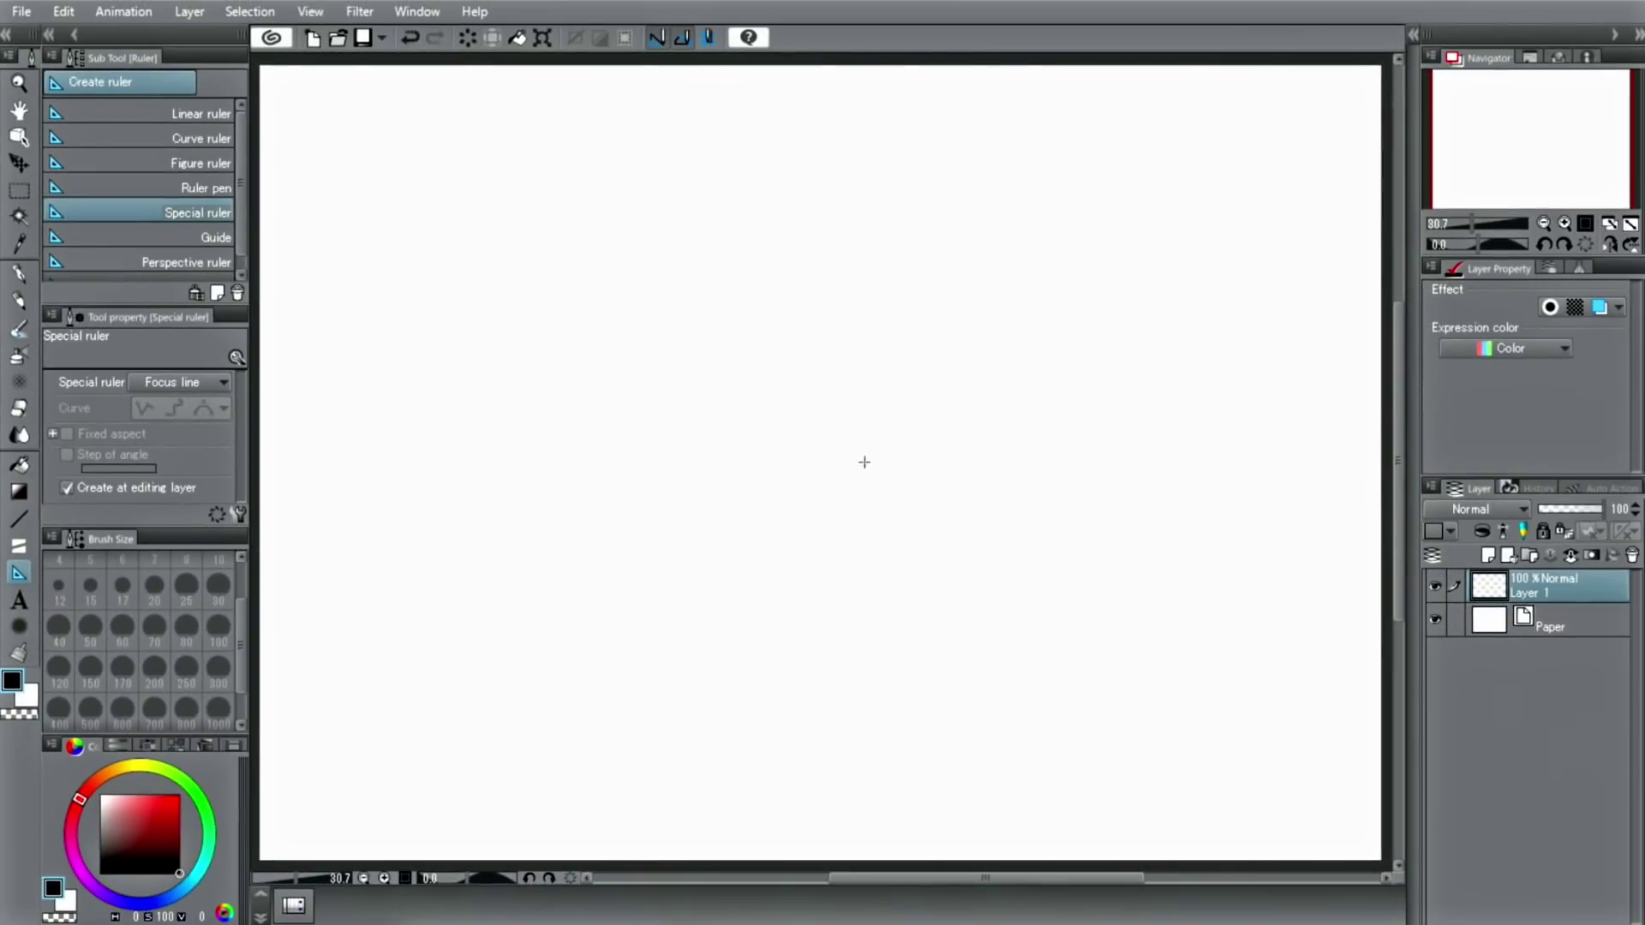
click(838, 445)
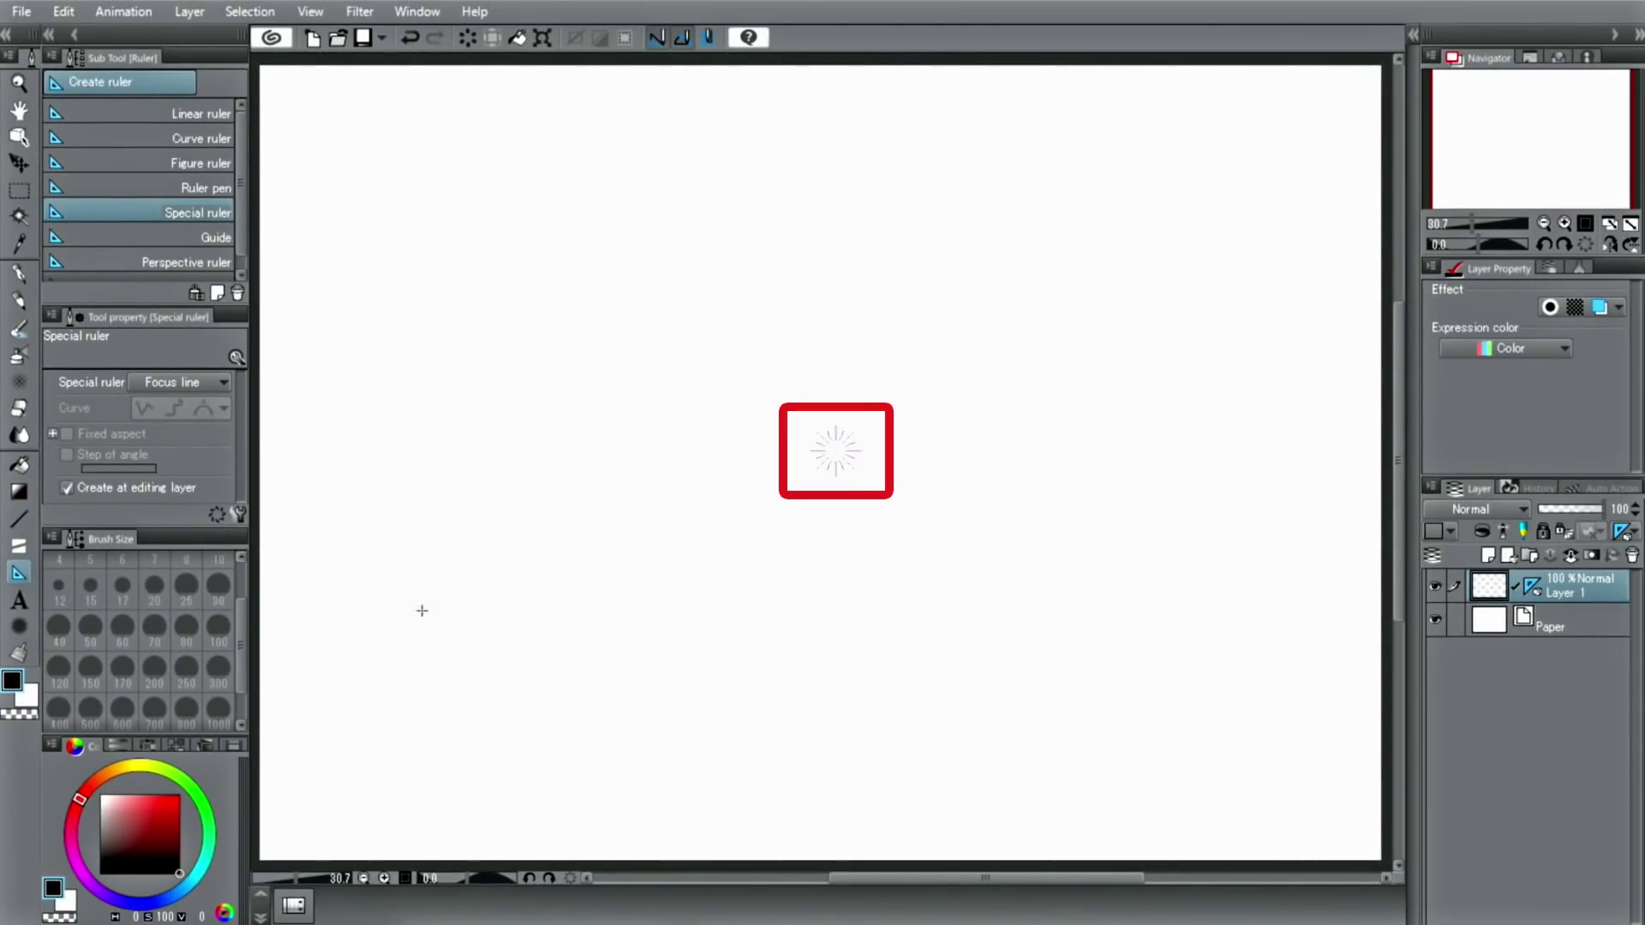
click(19, 275)
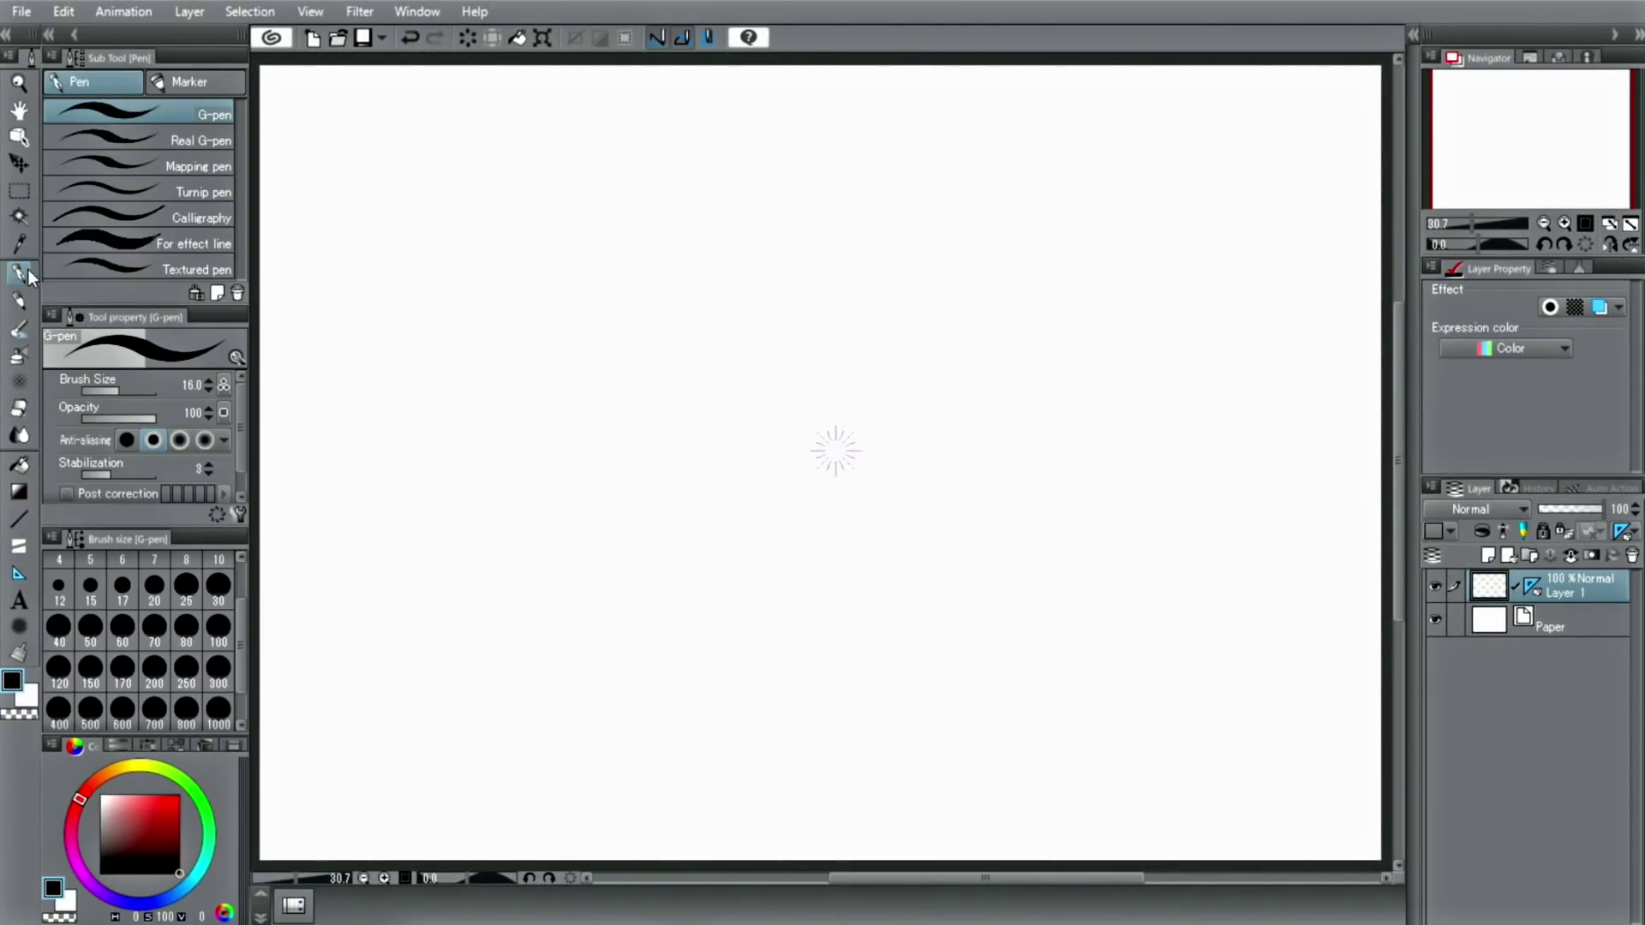
Step: Draw ten speed lines aimed at the centre along the bottom and right side
drag(483, 830, 727, 569)
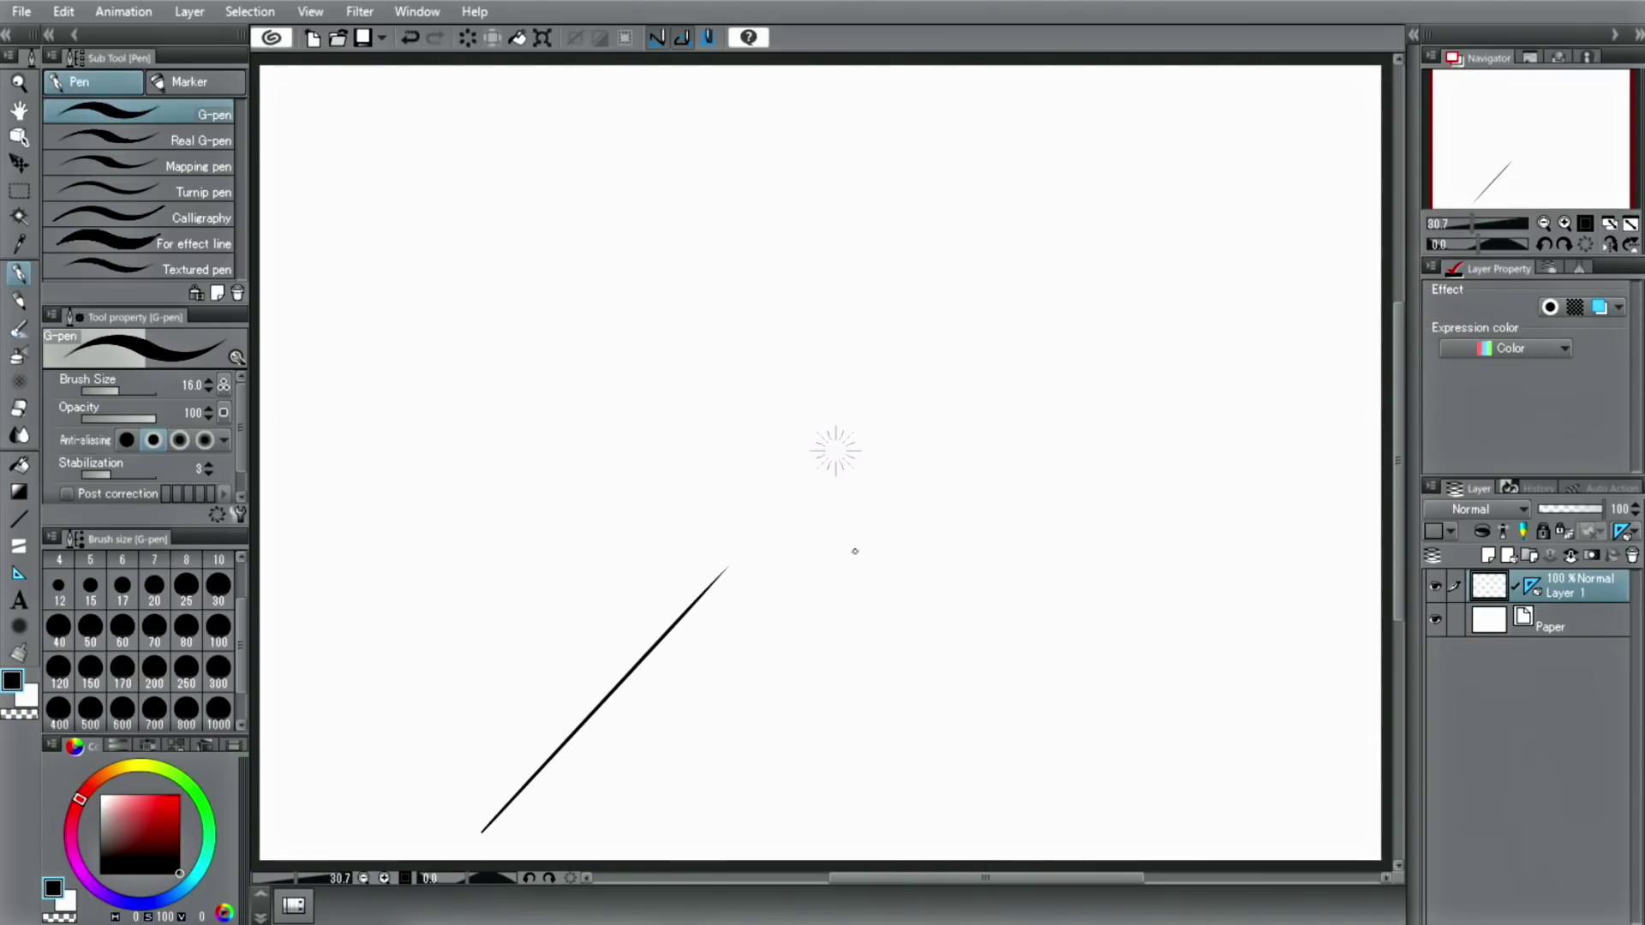
drag(520, 820, 661, 655)
drag(710, 836, 771, 639)
drag(787, 830, 807, 664)
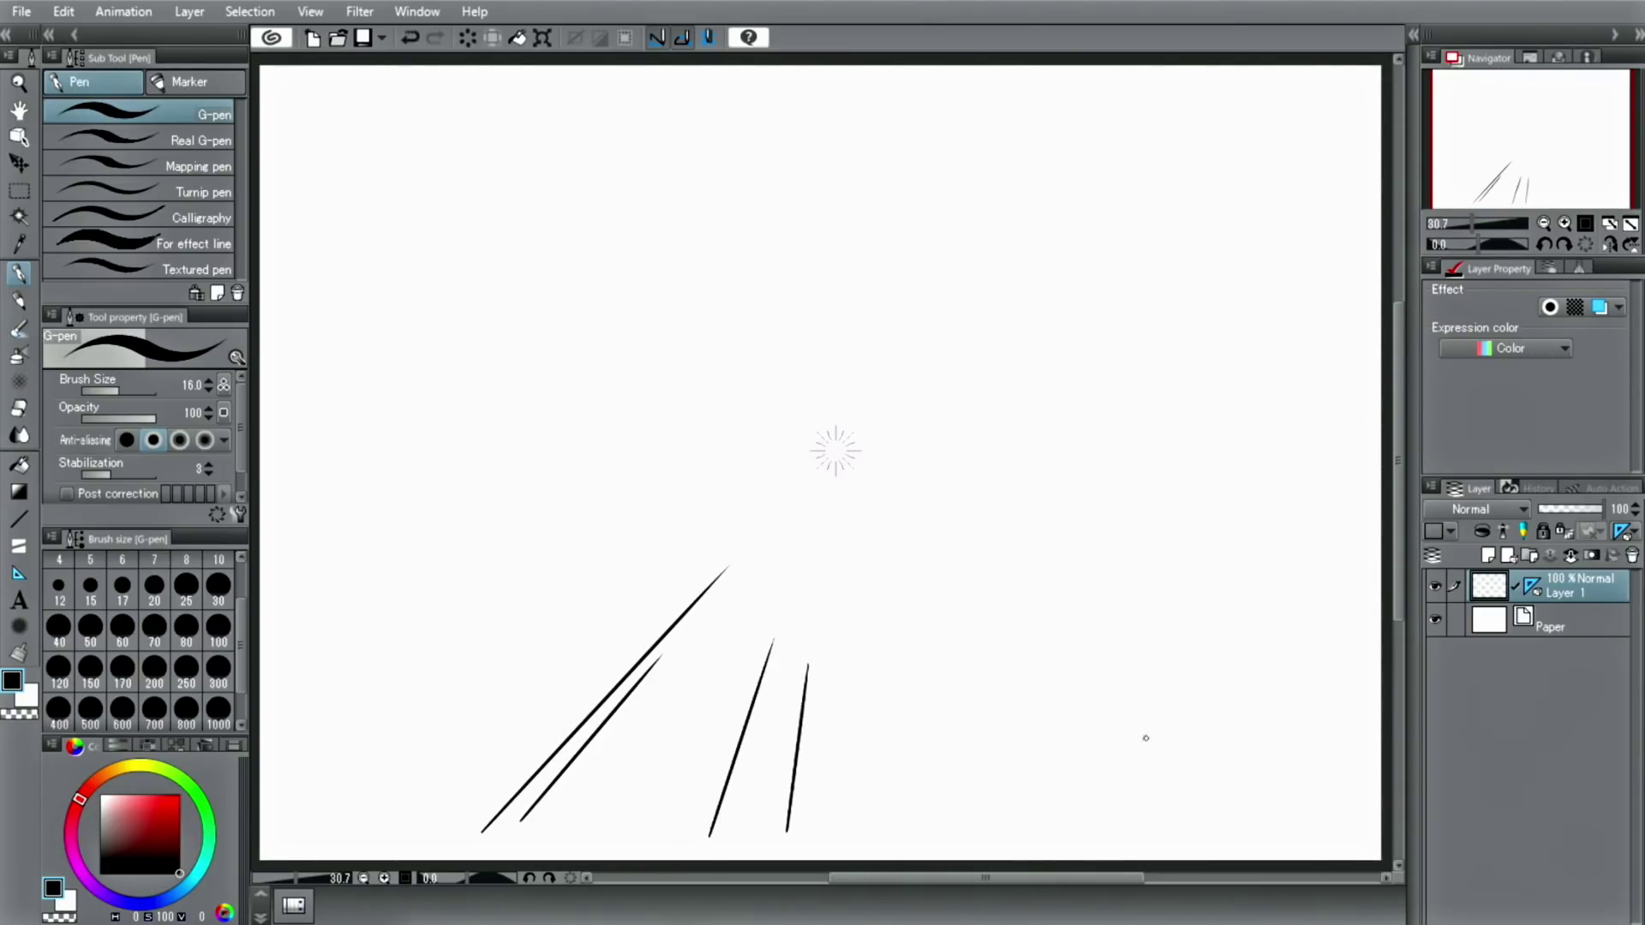
drag(1070, 846, 973, 668)
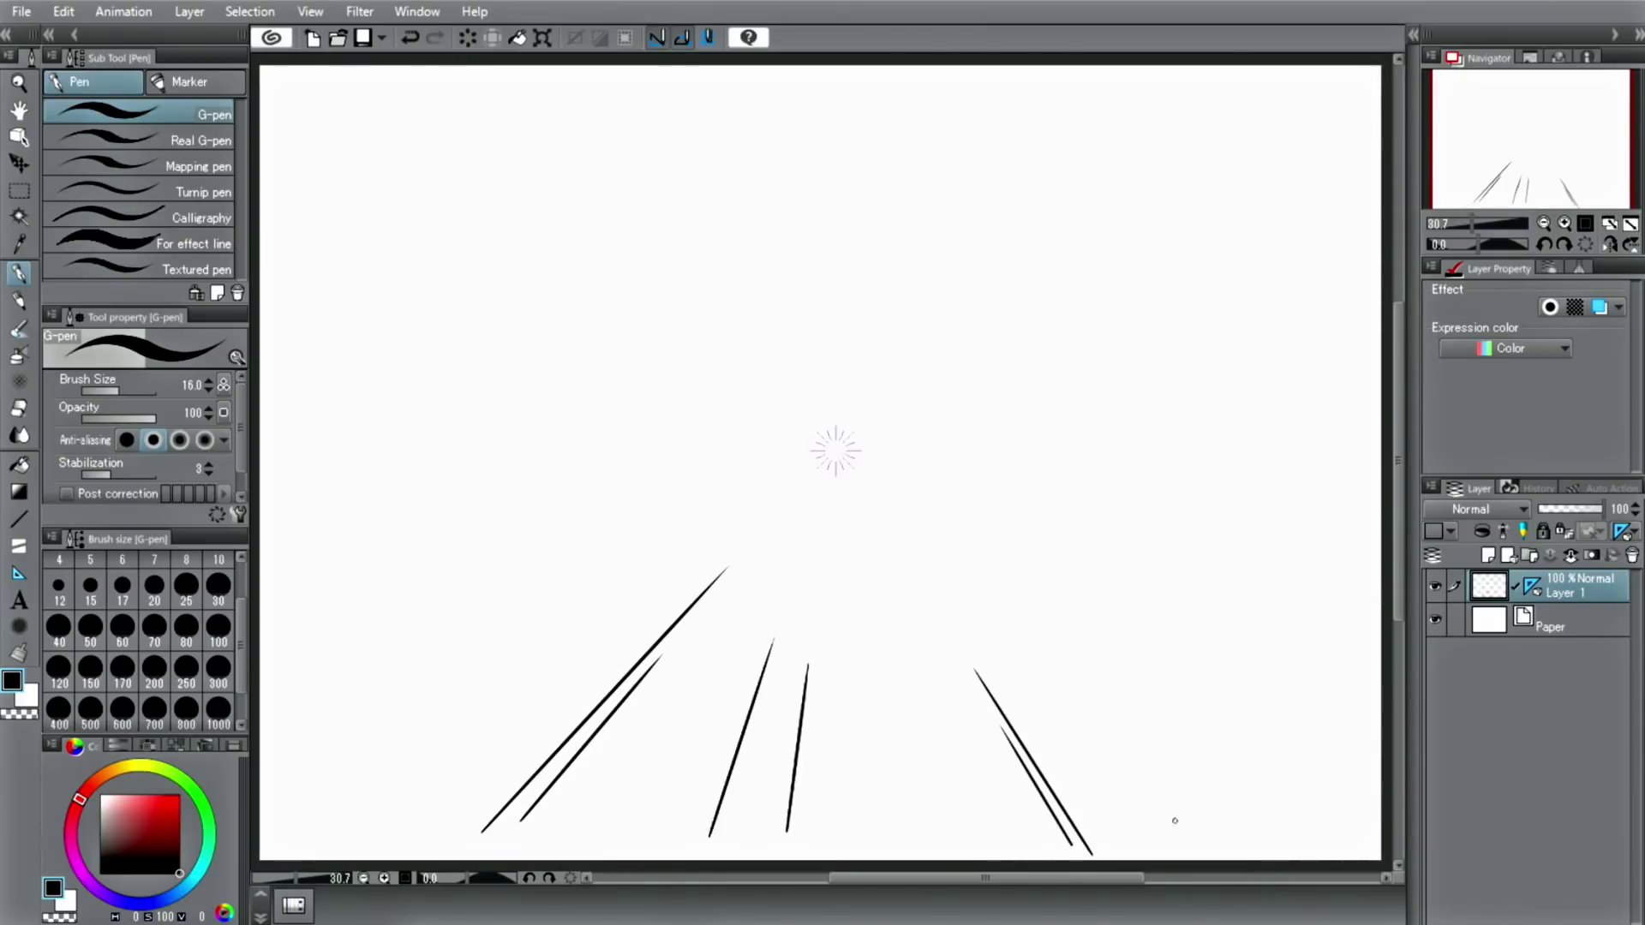
drag(1174, 828, 953, 582)
drag(1262, 788, 1098, 660)
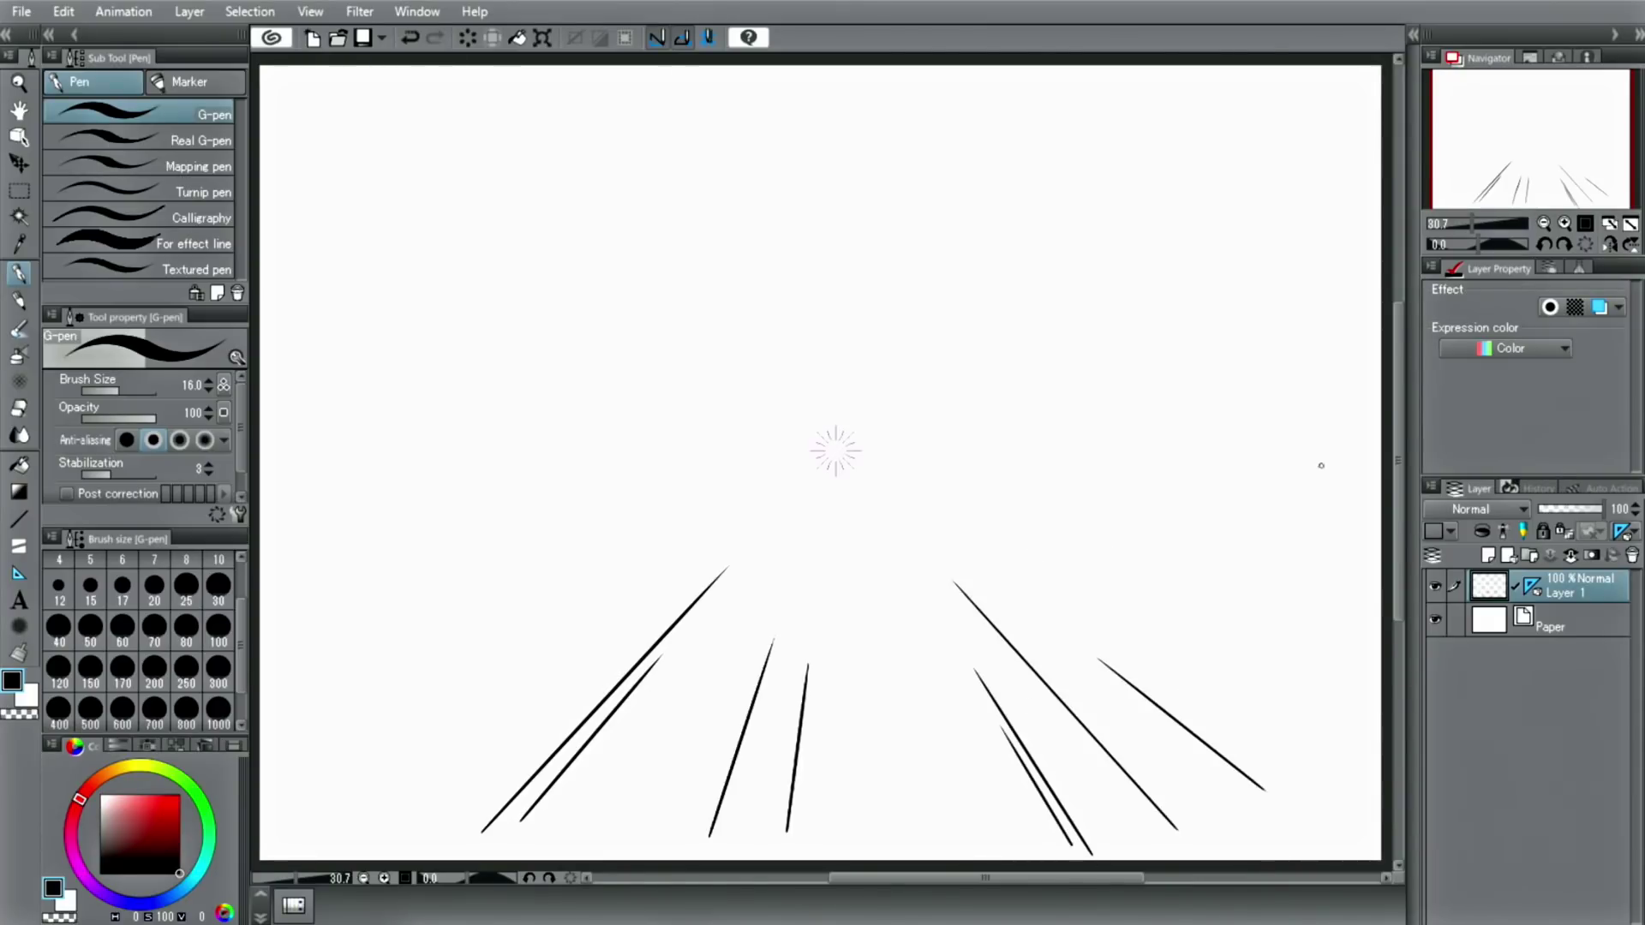
drag(1332, 458, 1116, 454)
drag(1334, 466, 1168, 462)
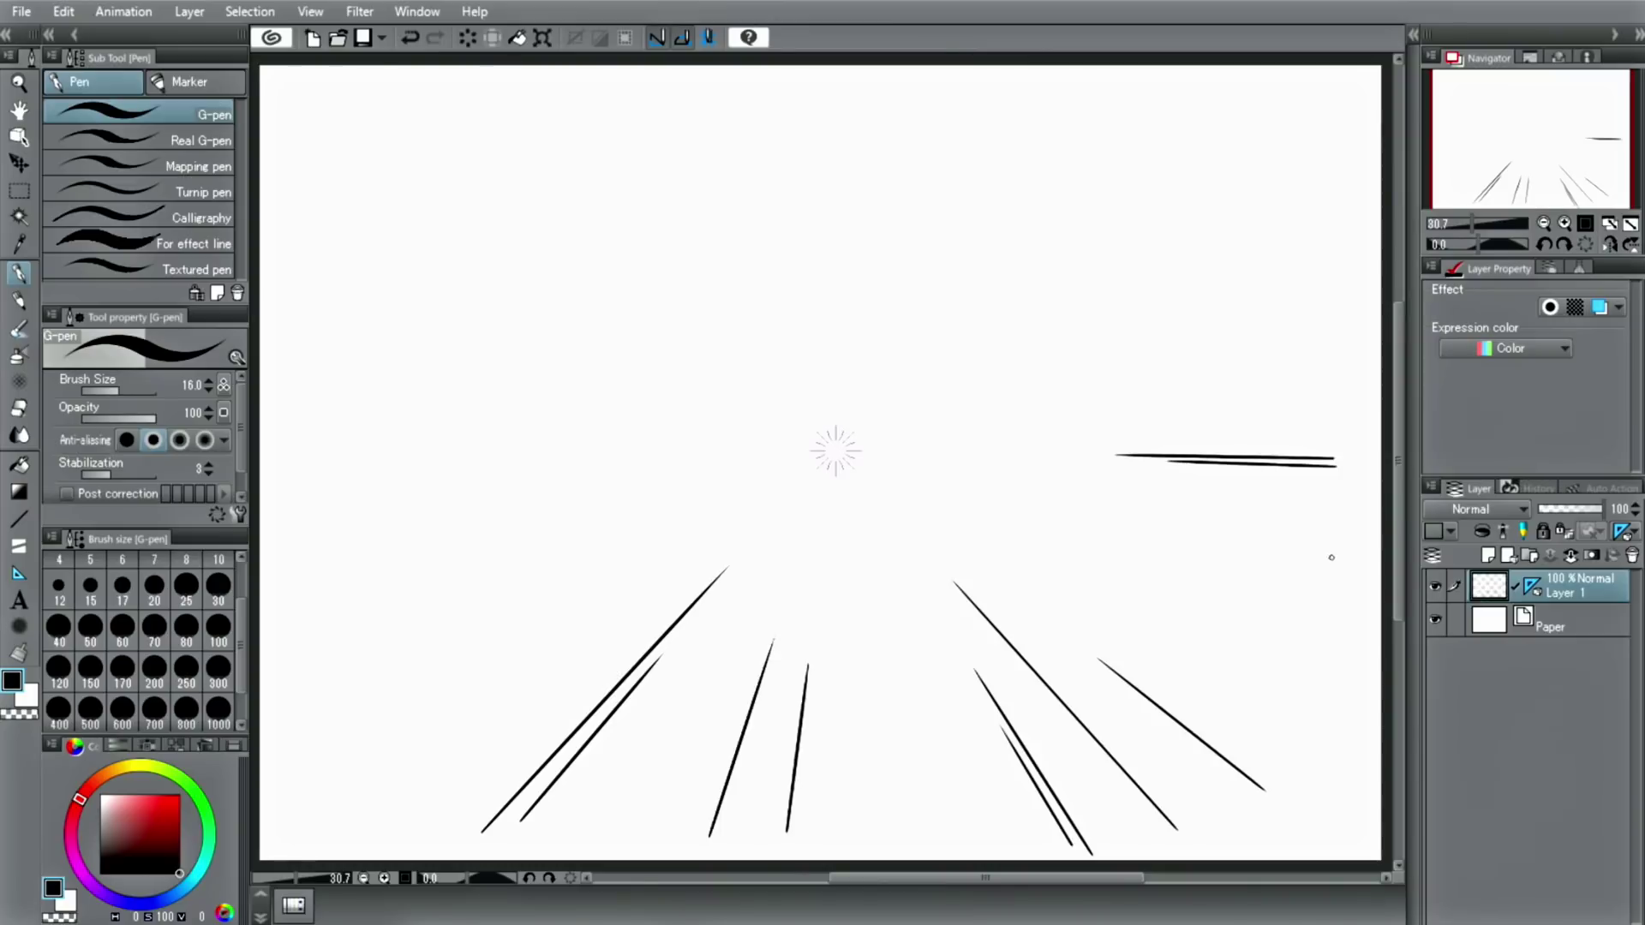
drag(1331, 557, 1023, 490)
Step: Add nine speed lines radiating from the upper right, top and upper left
drag(1330, 206, 1061, 340)
drag(1311, 125, 1113, 259)
drag(1274, 87, 1180, 163)
drag(933, 78, 883, 266)
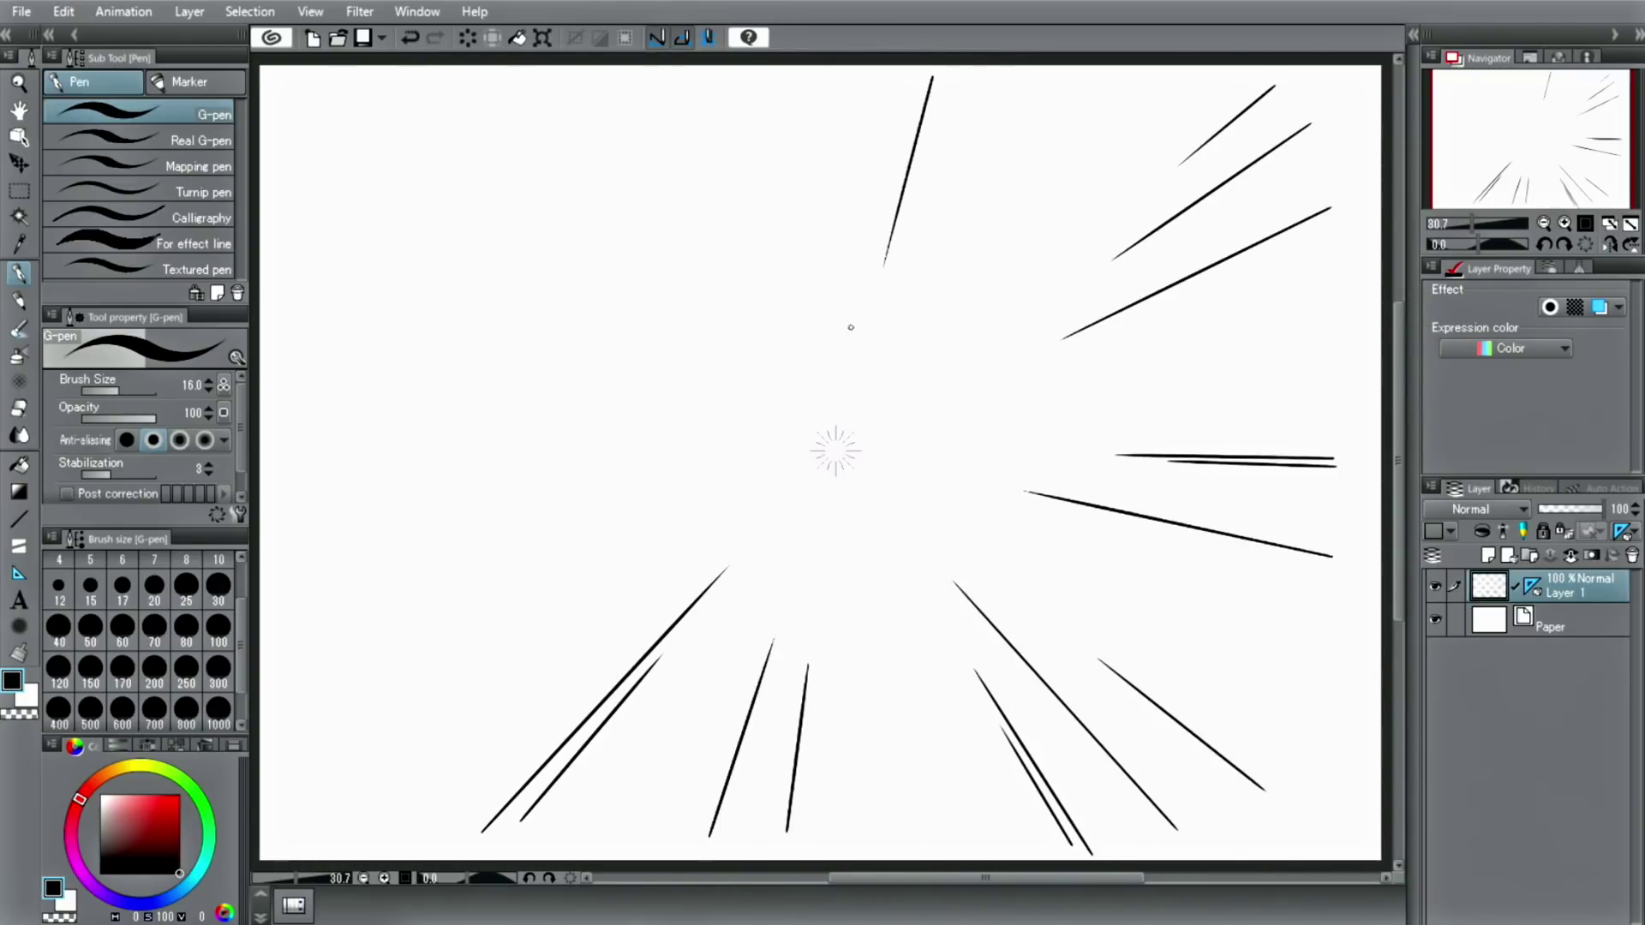
drag(898, 62, 886, 146)
drag(855, 78, 849, 183)
drag(580, 98, 699, 261)
drag(501, 91, 626, 221)
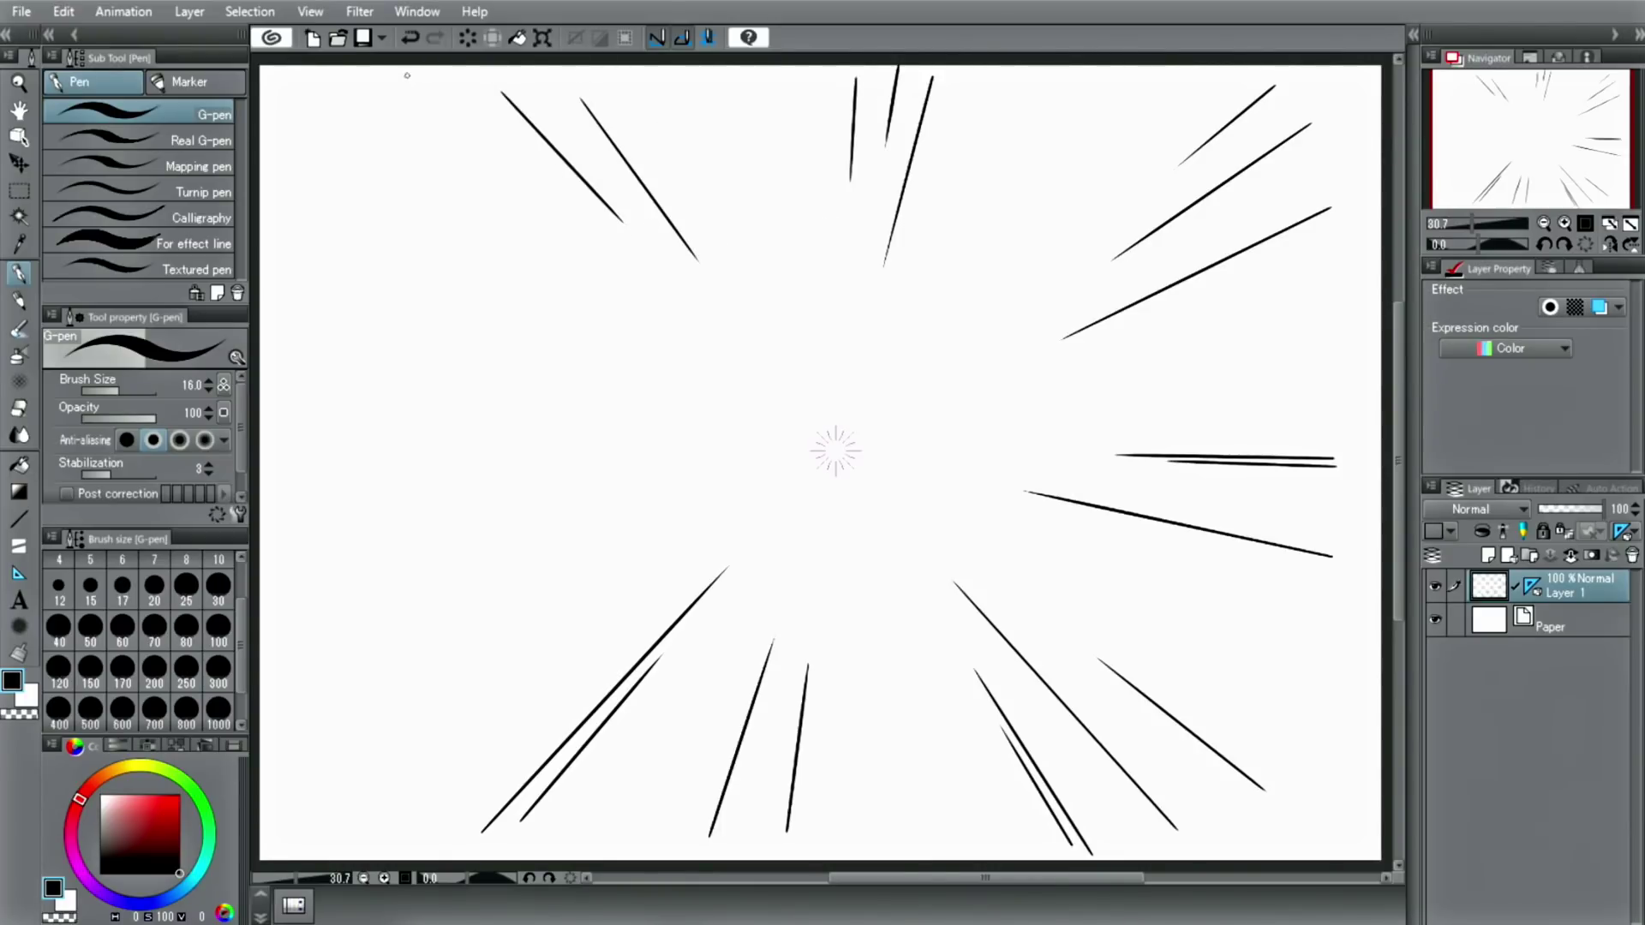
drag(416, 78, 609, 249)
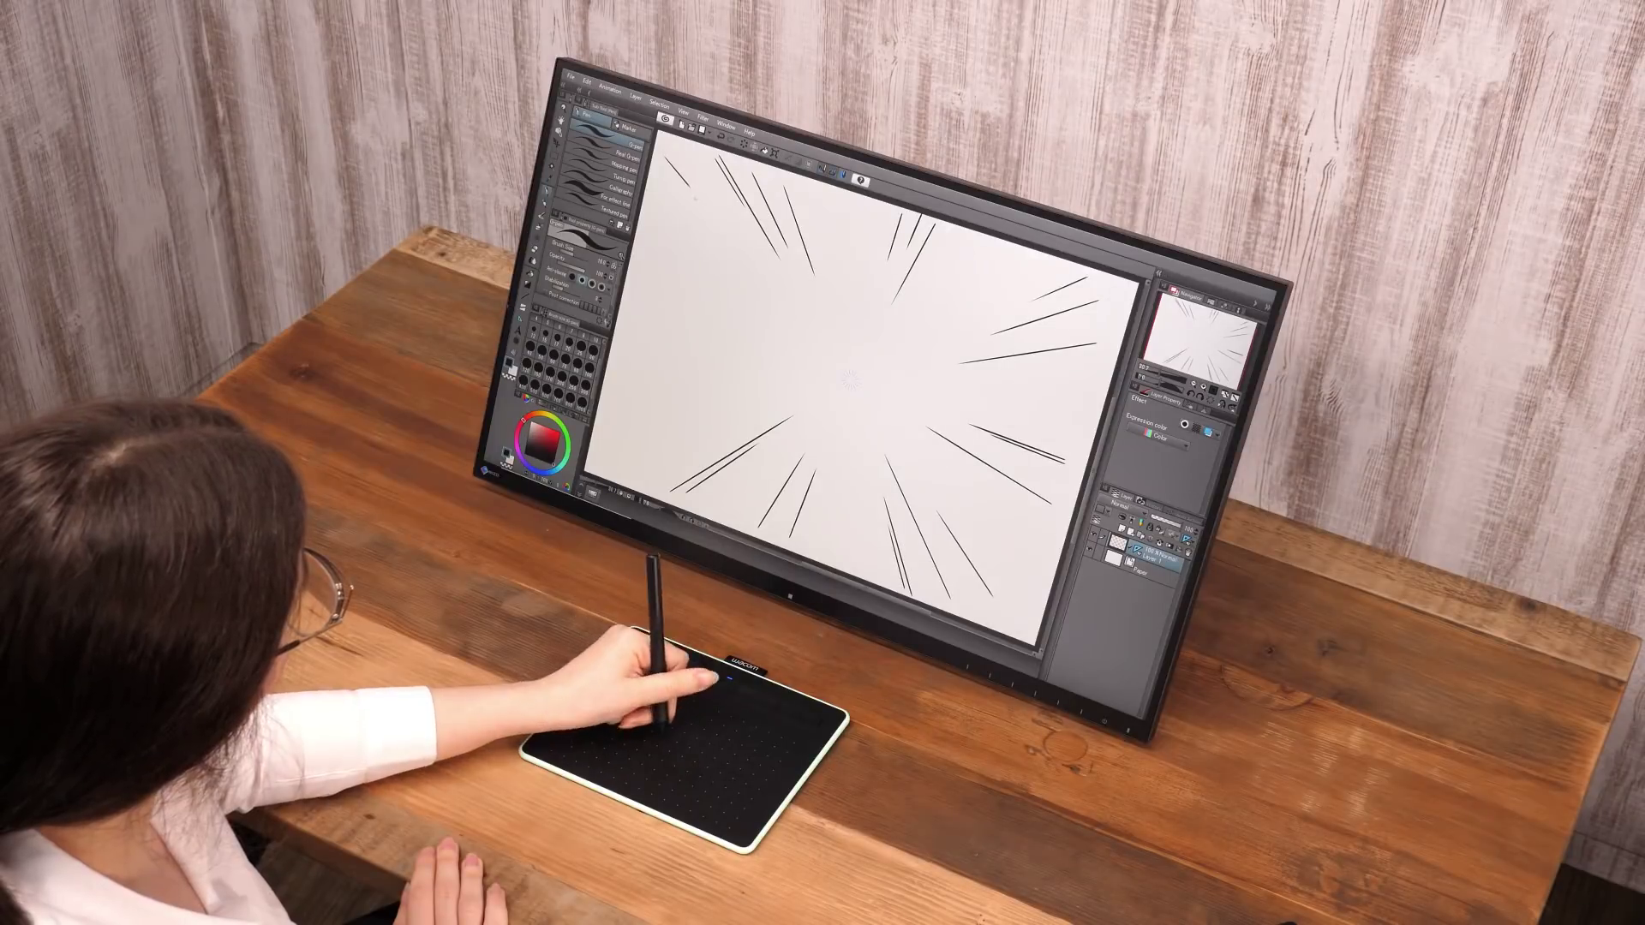
Step: Add five final speed lines on the left side pointing toward the focal point
drag(649, 221, 733, 287)
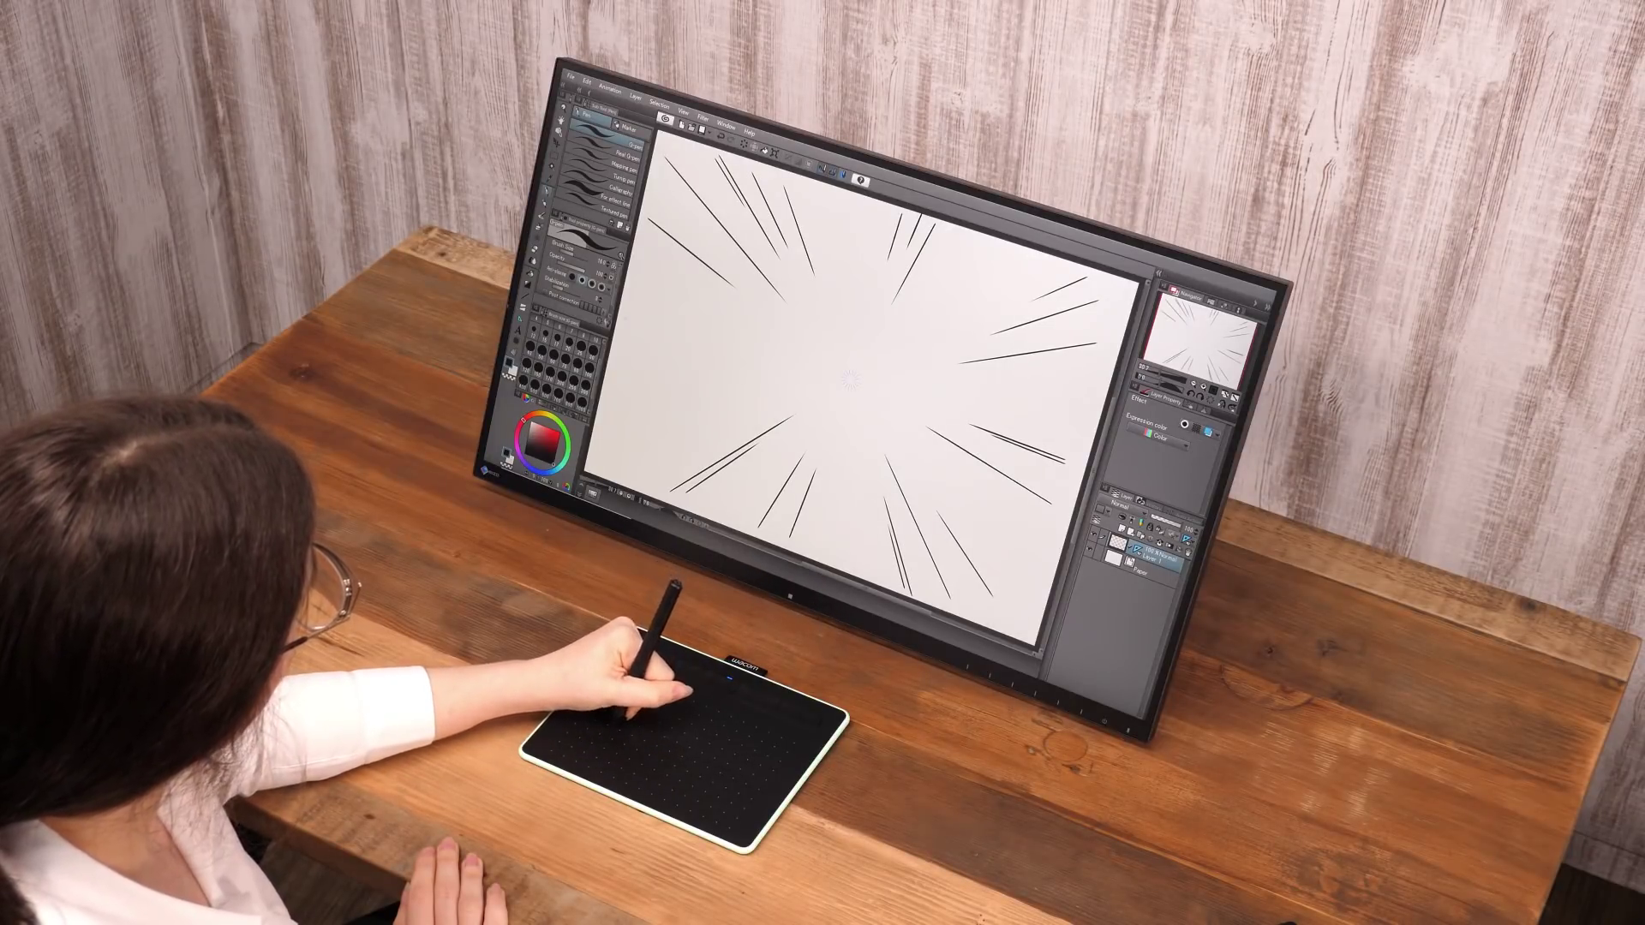
drag(625, 318, 723, 344)
drag(630, 324, 767, 360)
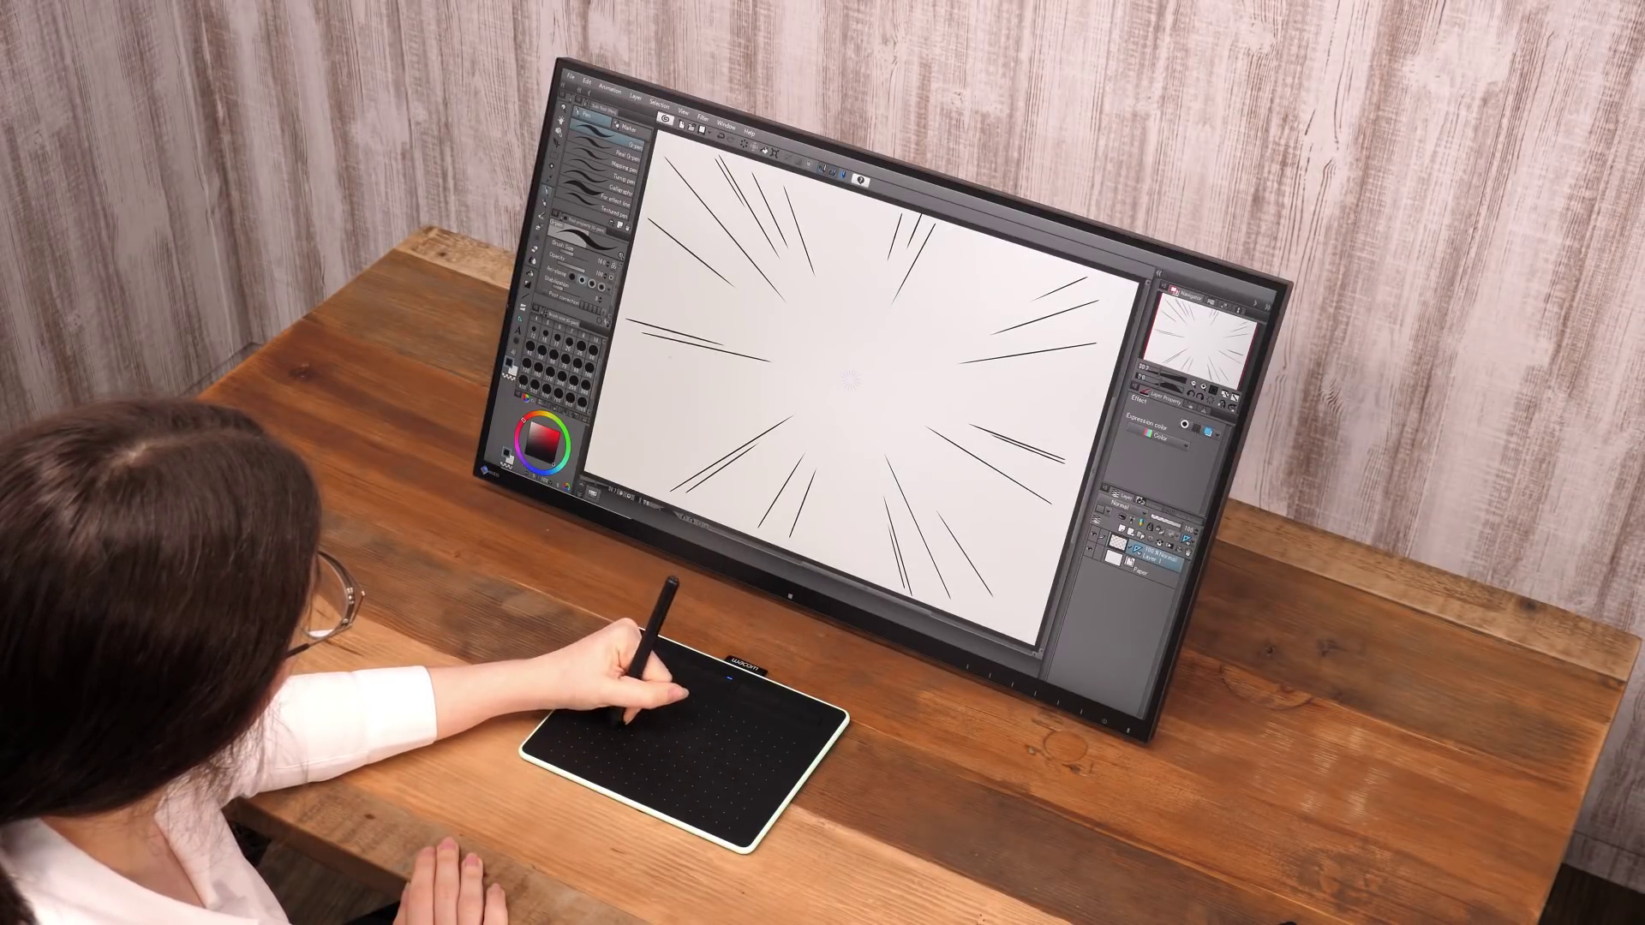
drag(628, 376, 767, 378)
drag(644, 253, 767, 325)
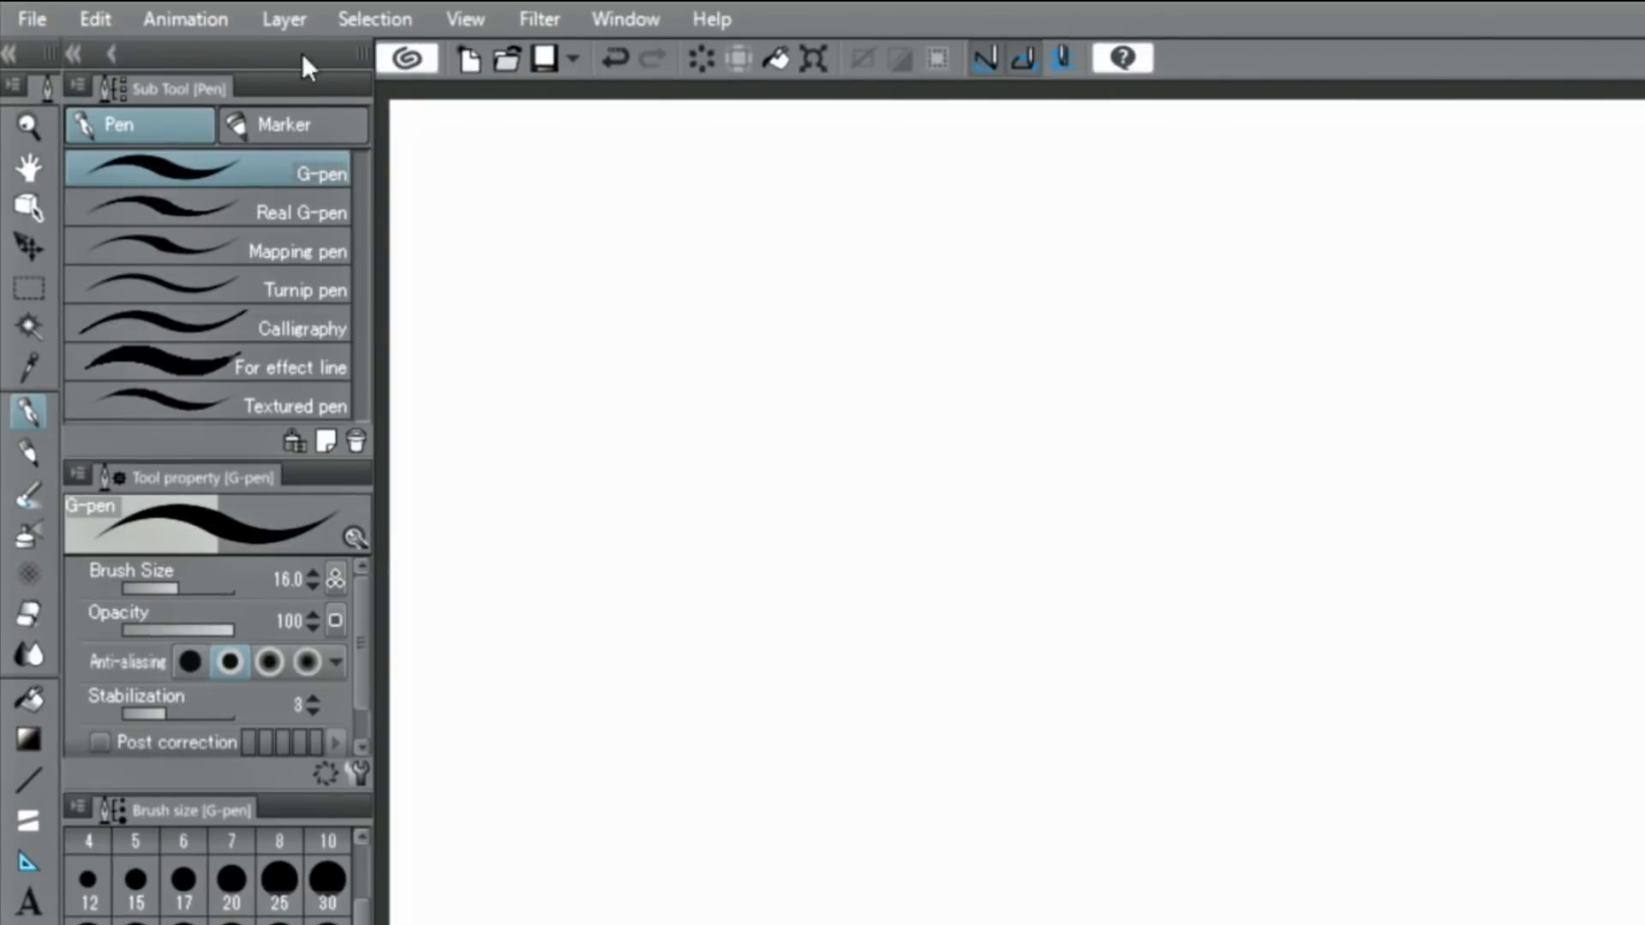
Step: Create a 3-point perspective ruler on a new layer from Layer > Ruler - Frame
click(283, 23)
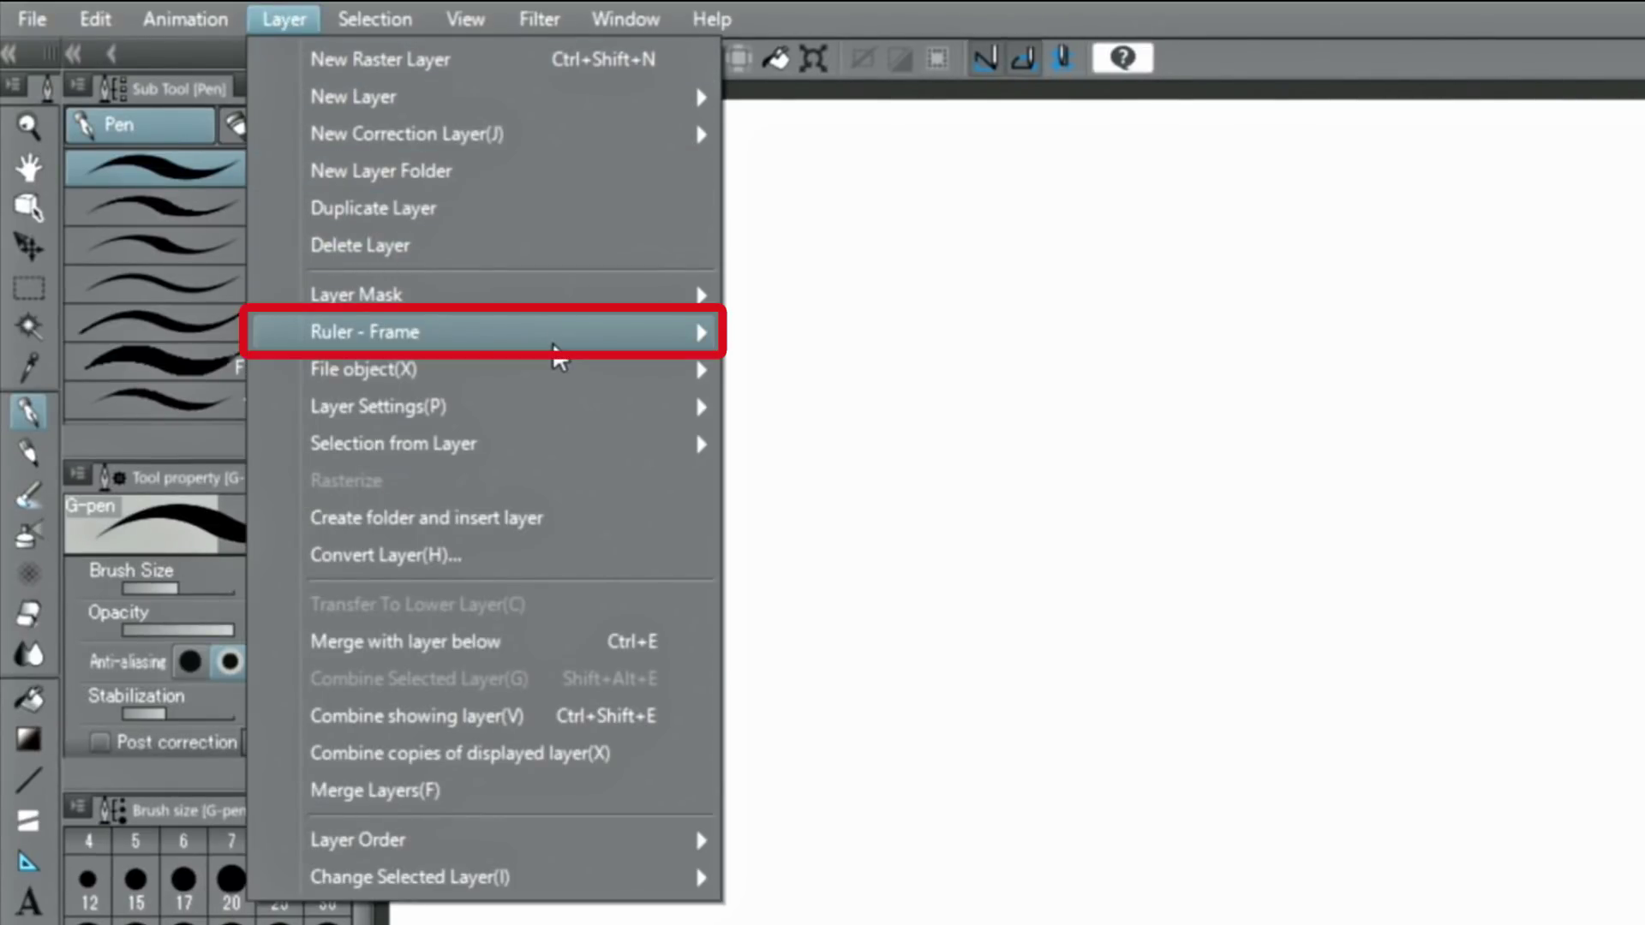
mouse_move(365, 332)
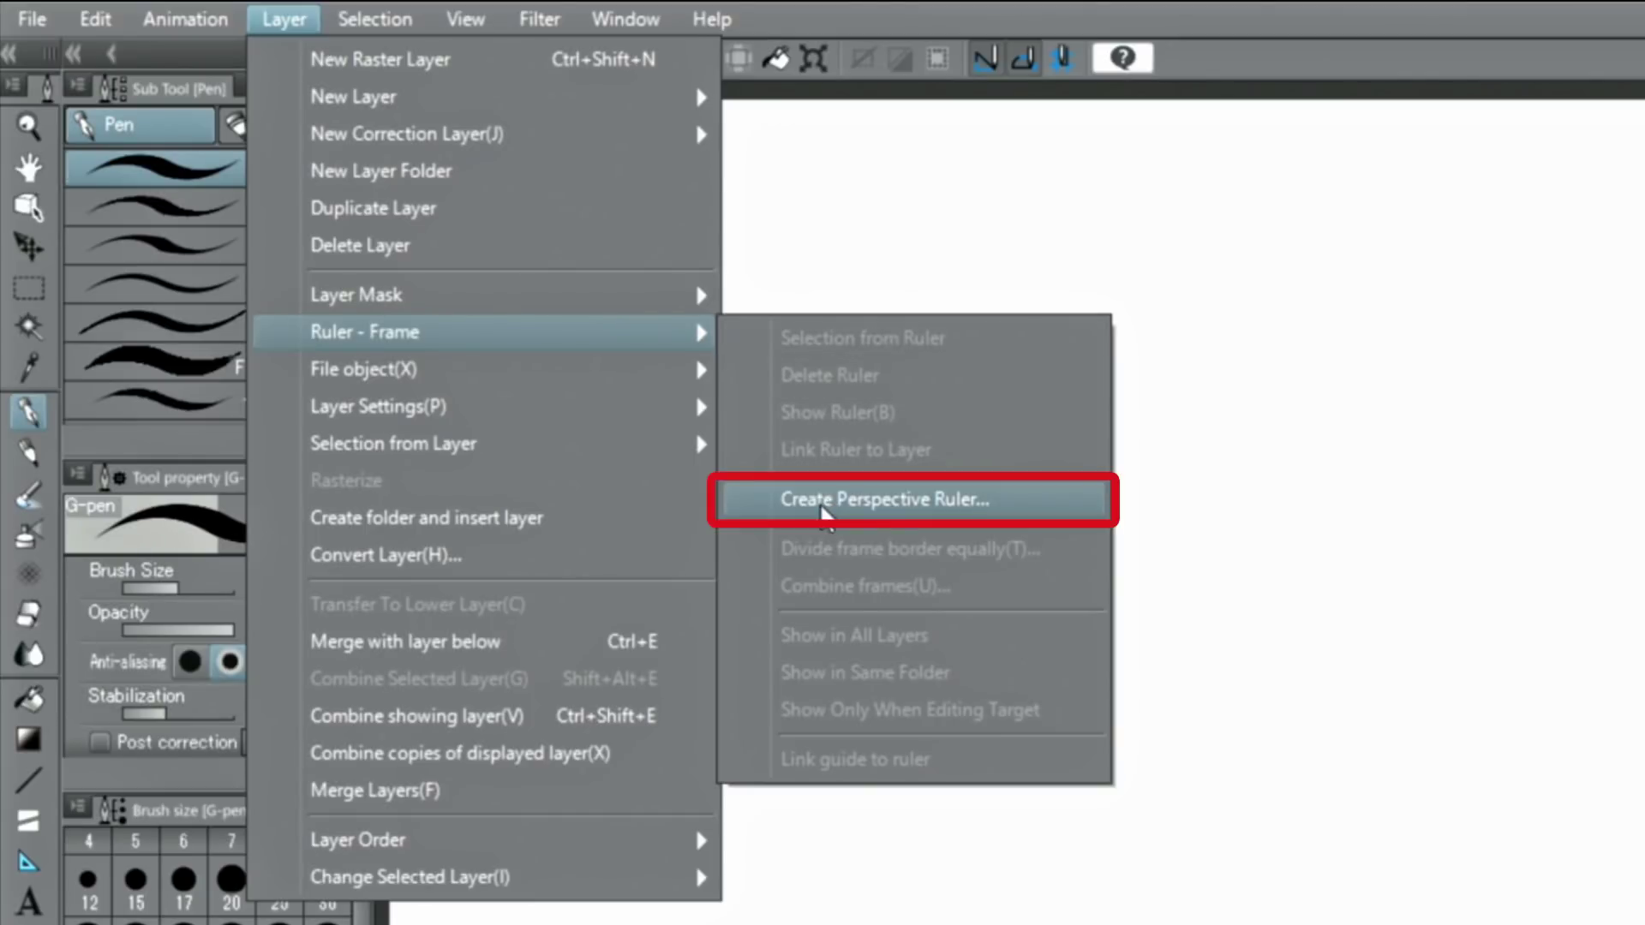
click(824, 506)
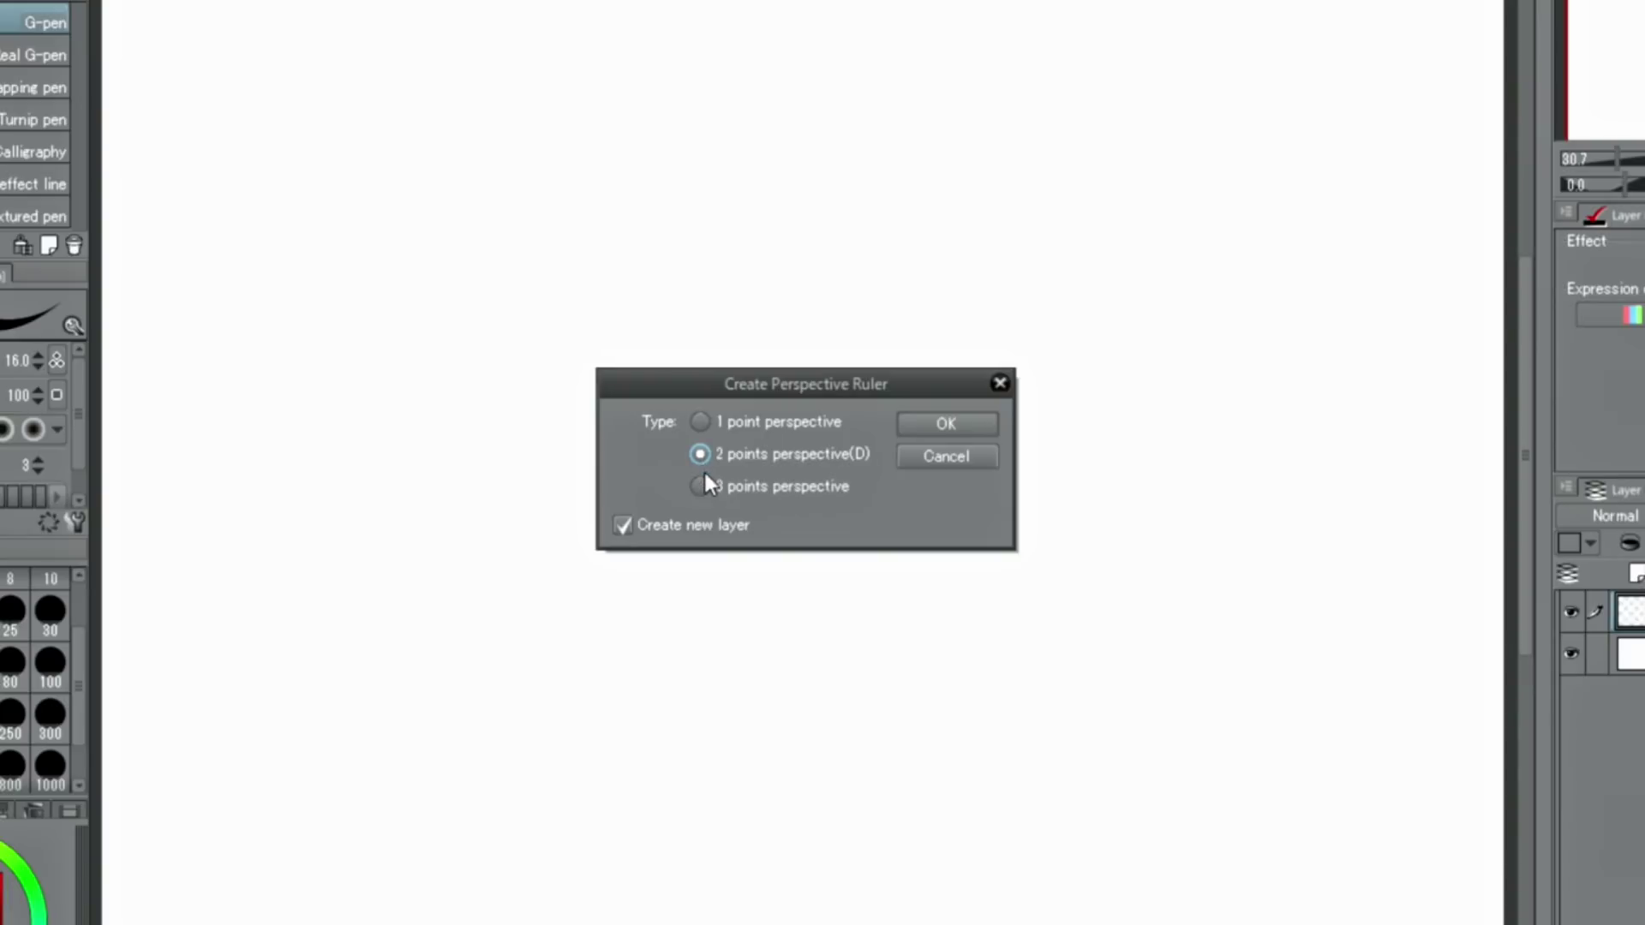
click(945, 425)
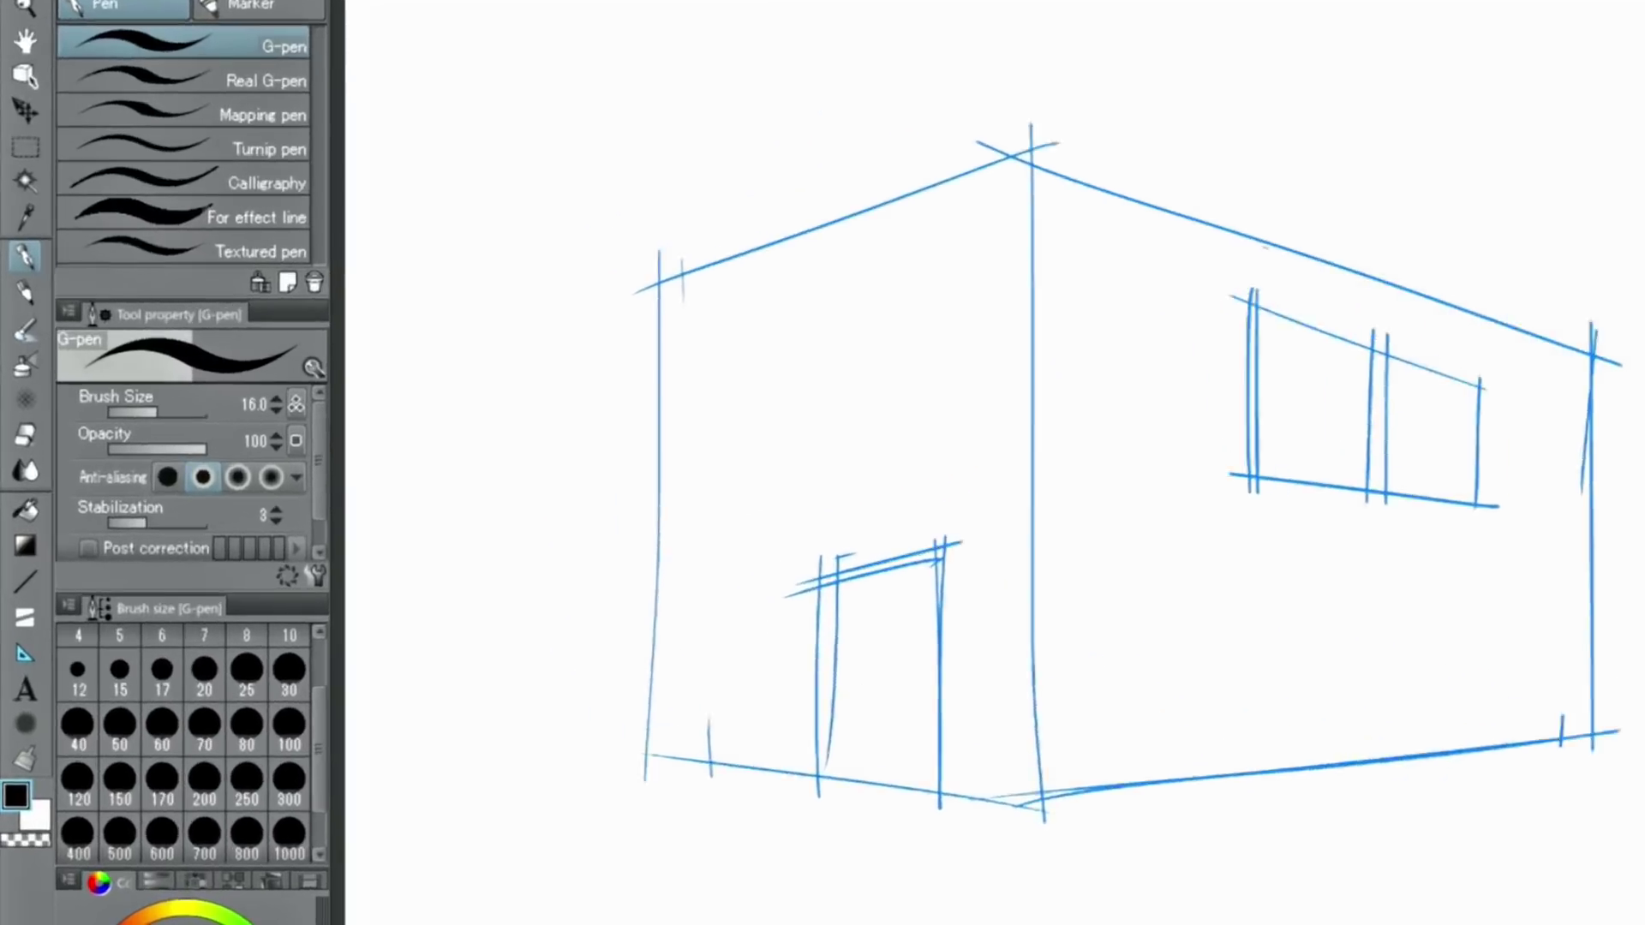
Step: Trace perspective guides along the sketch's left roof and bottom edges, revealing the far-left vanishing point
click(29, 701)
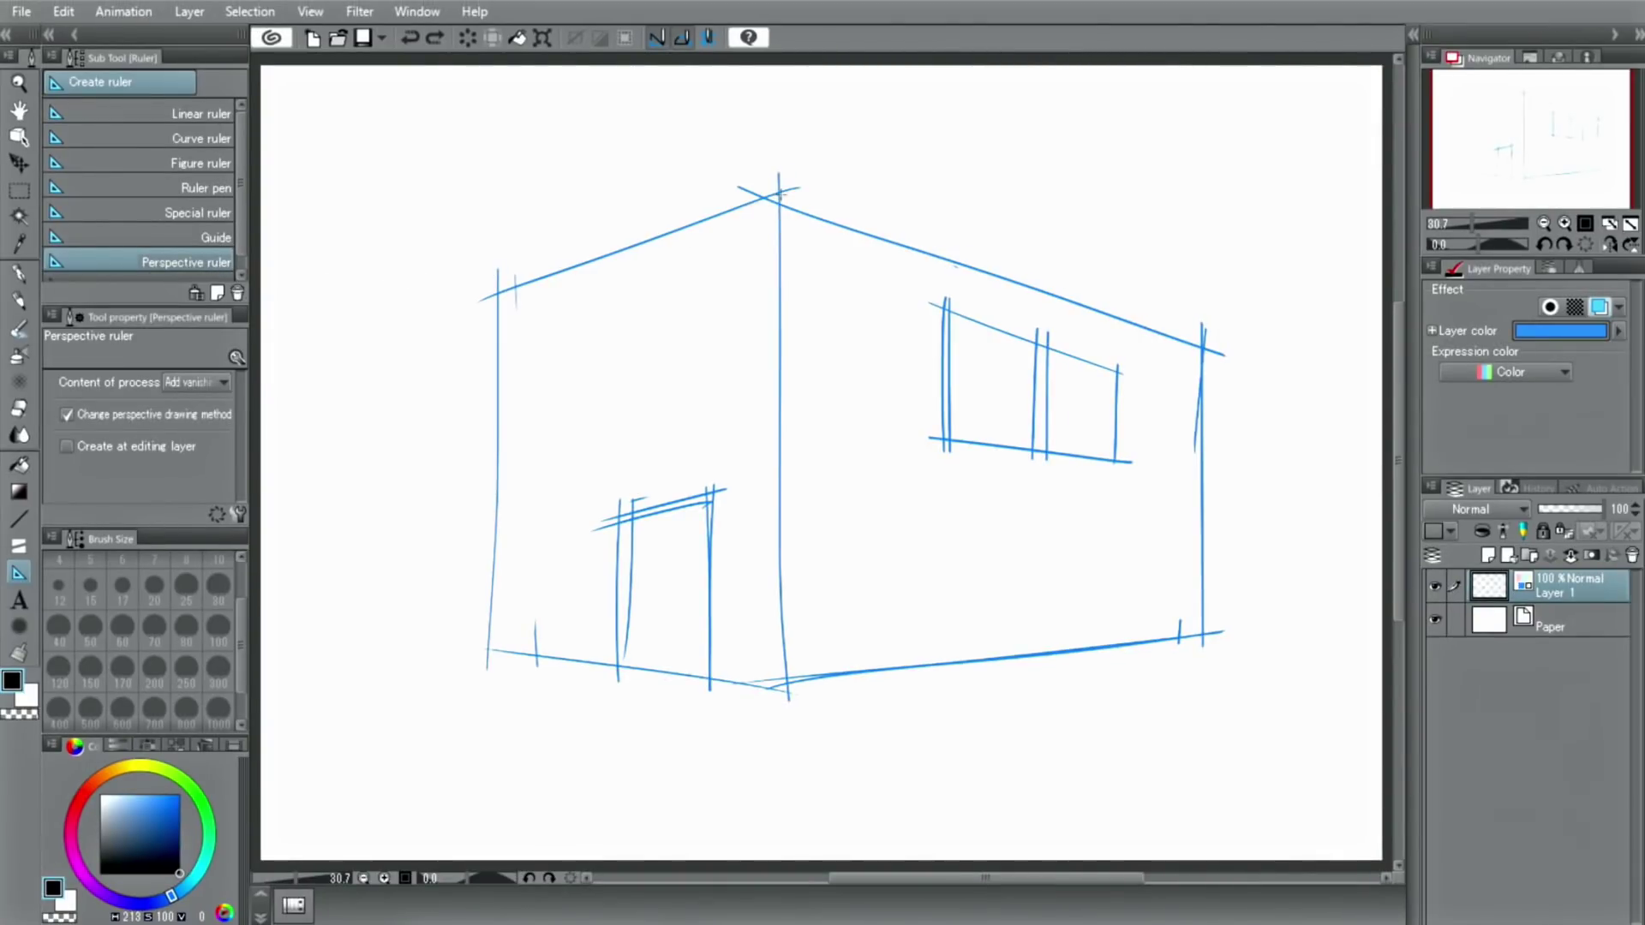
drag(778, 193, 370, 343)
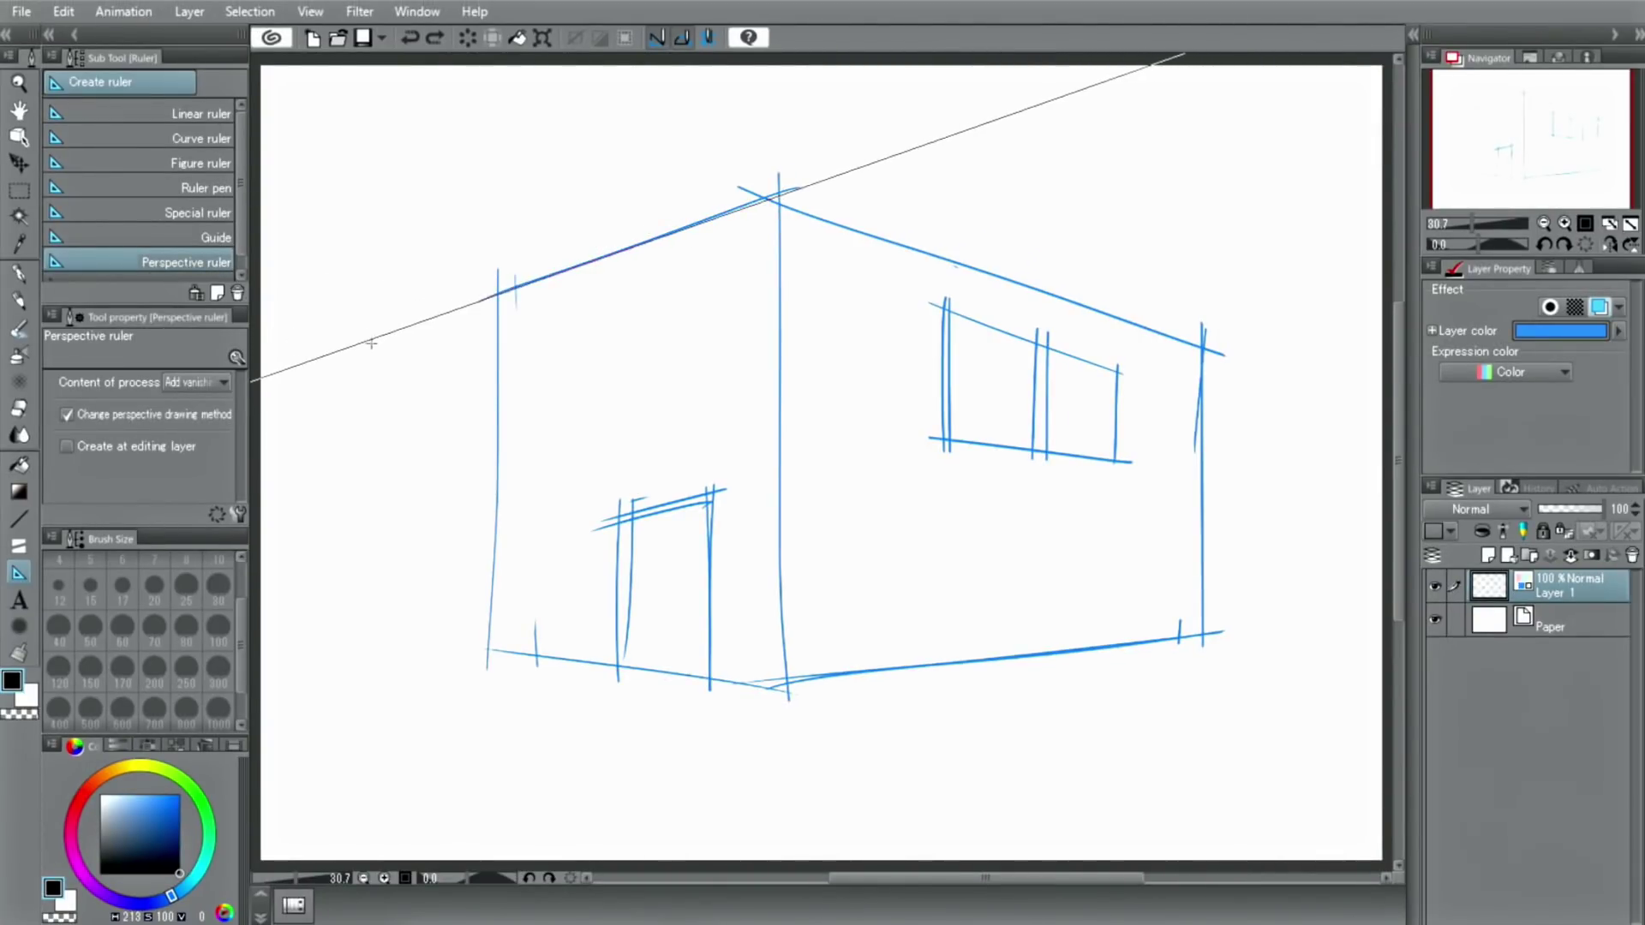
drag(371, 343, 373, 346)
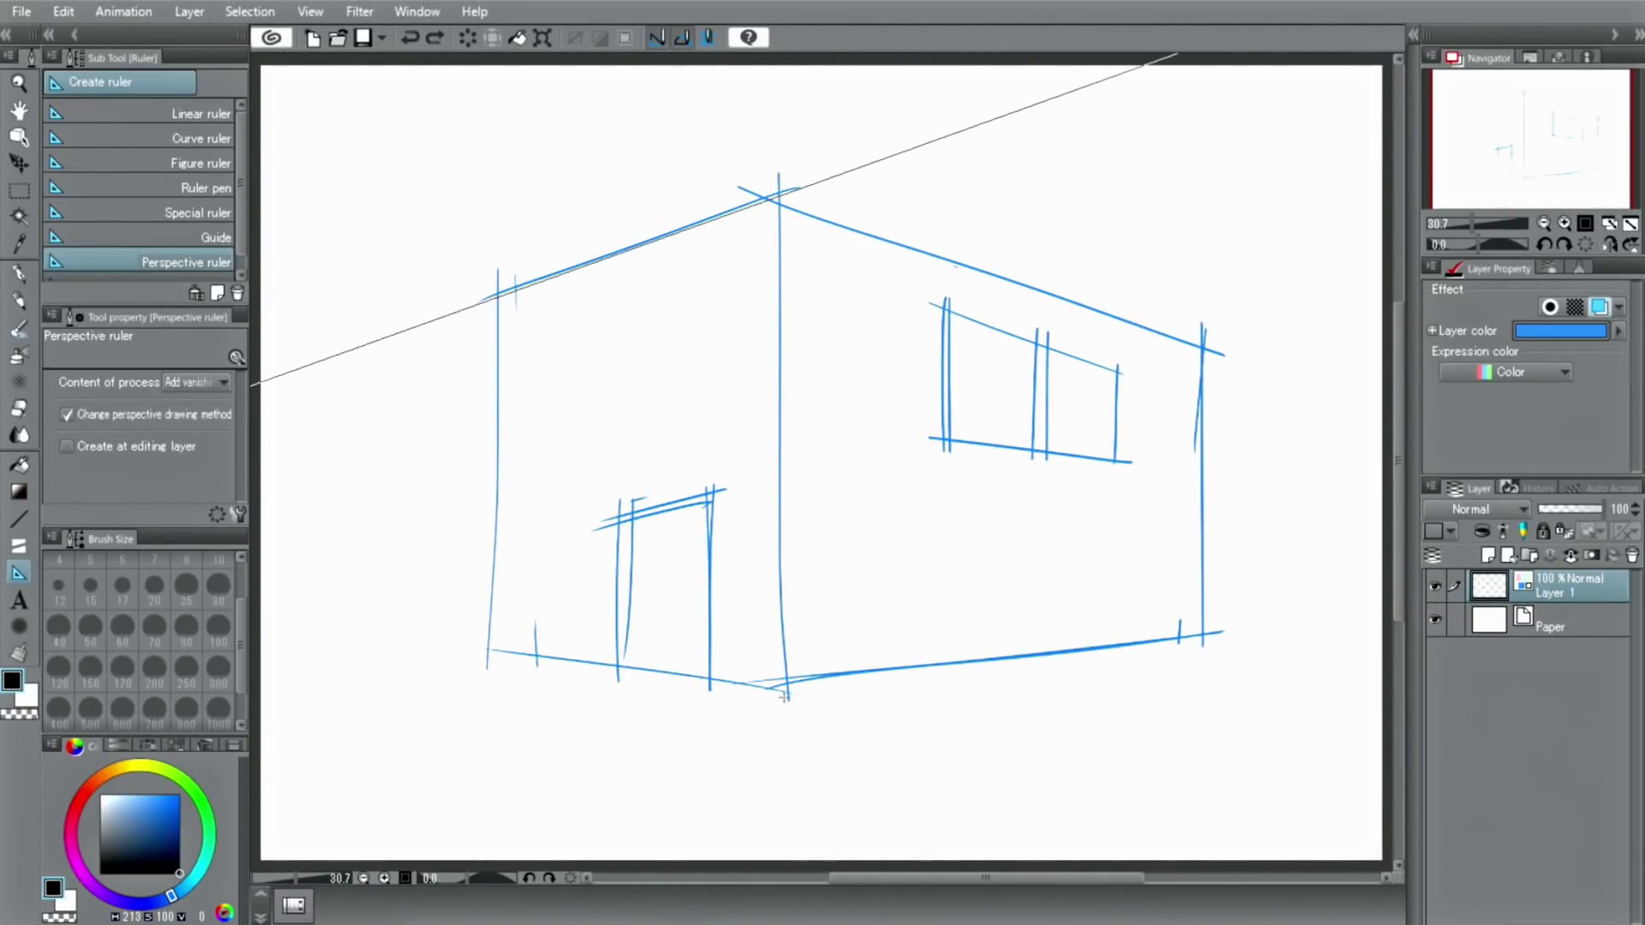
drag(811, 695, 371, 631)
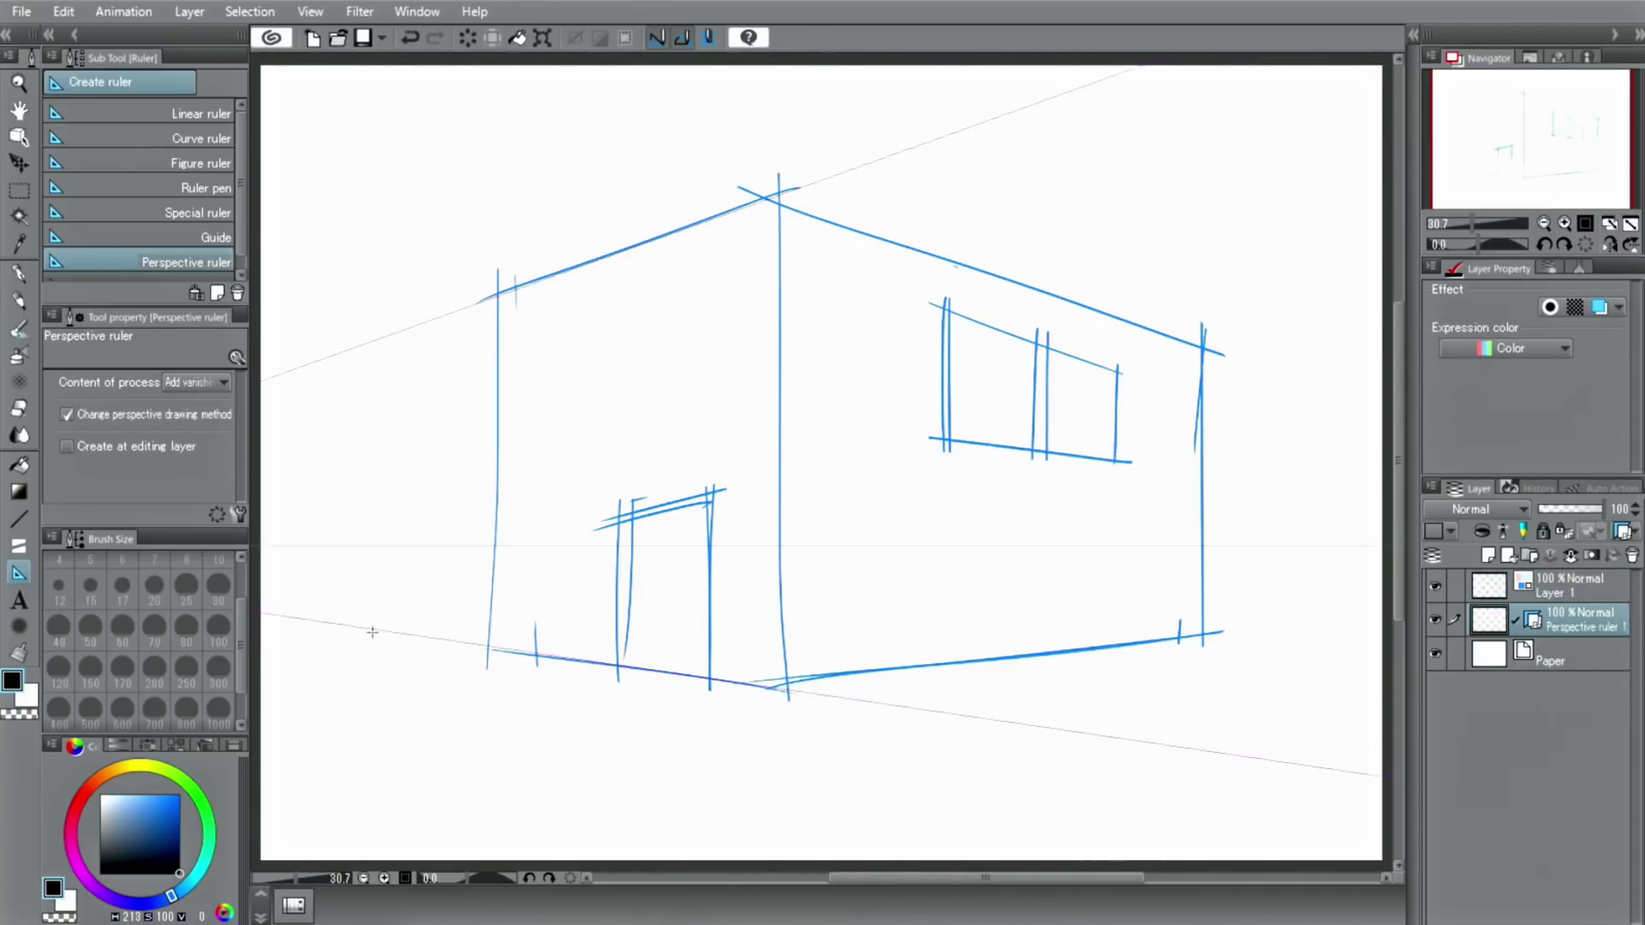
click(1545, 225)
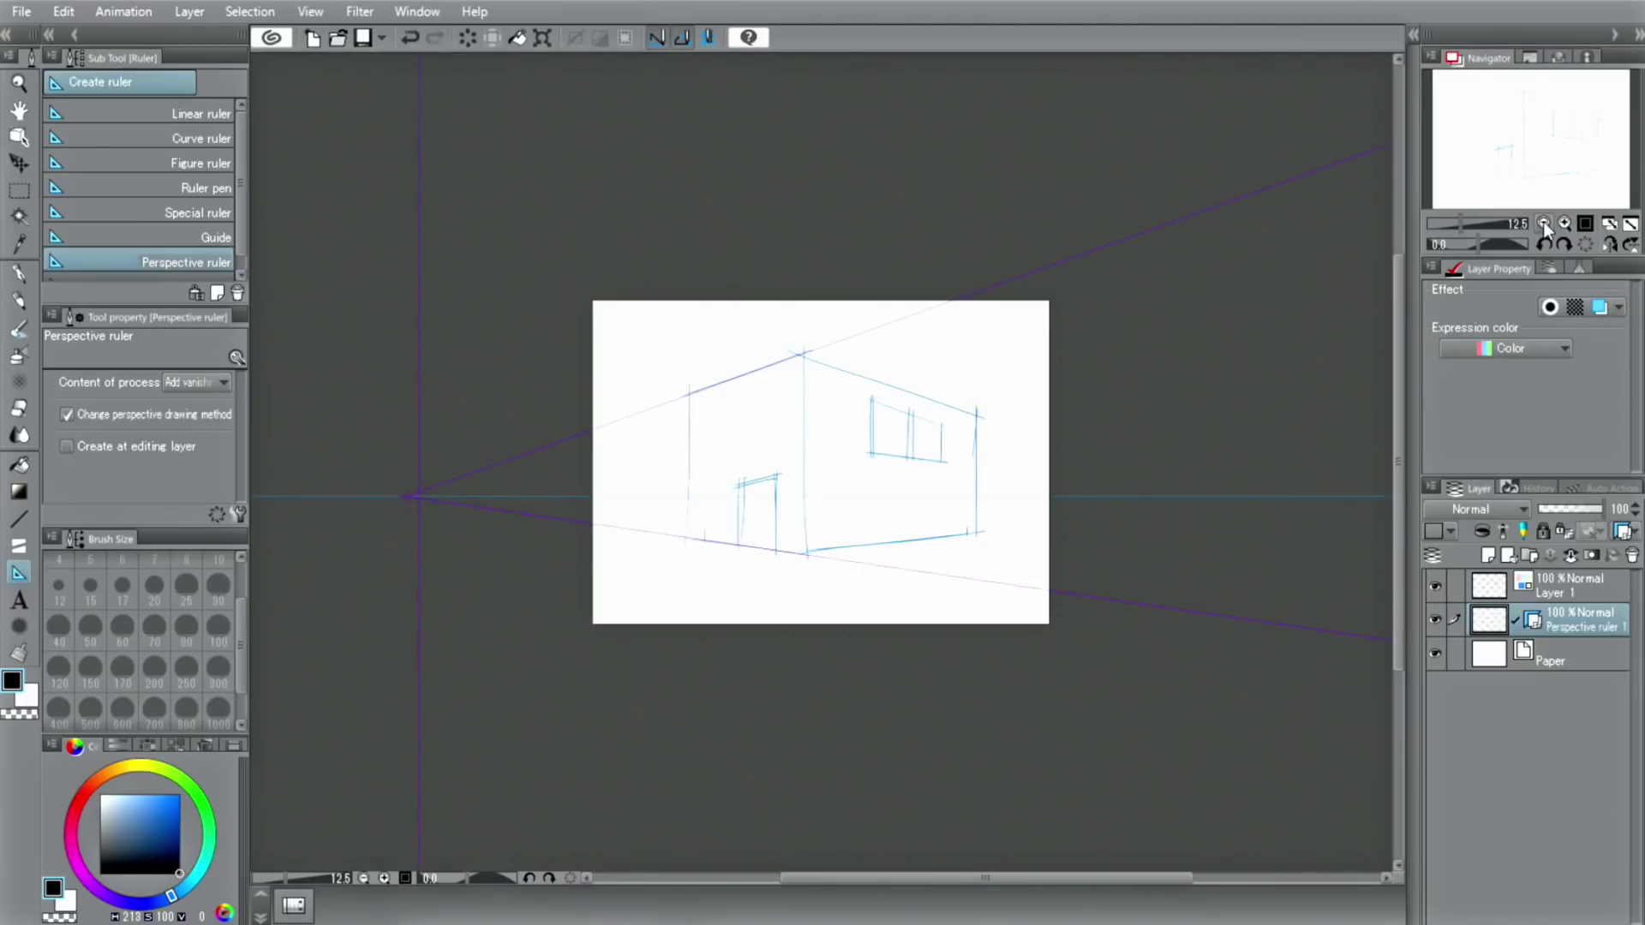
click(18, 136)
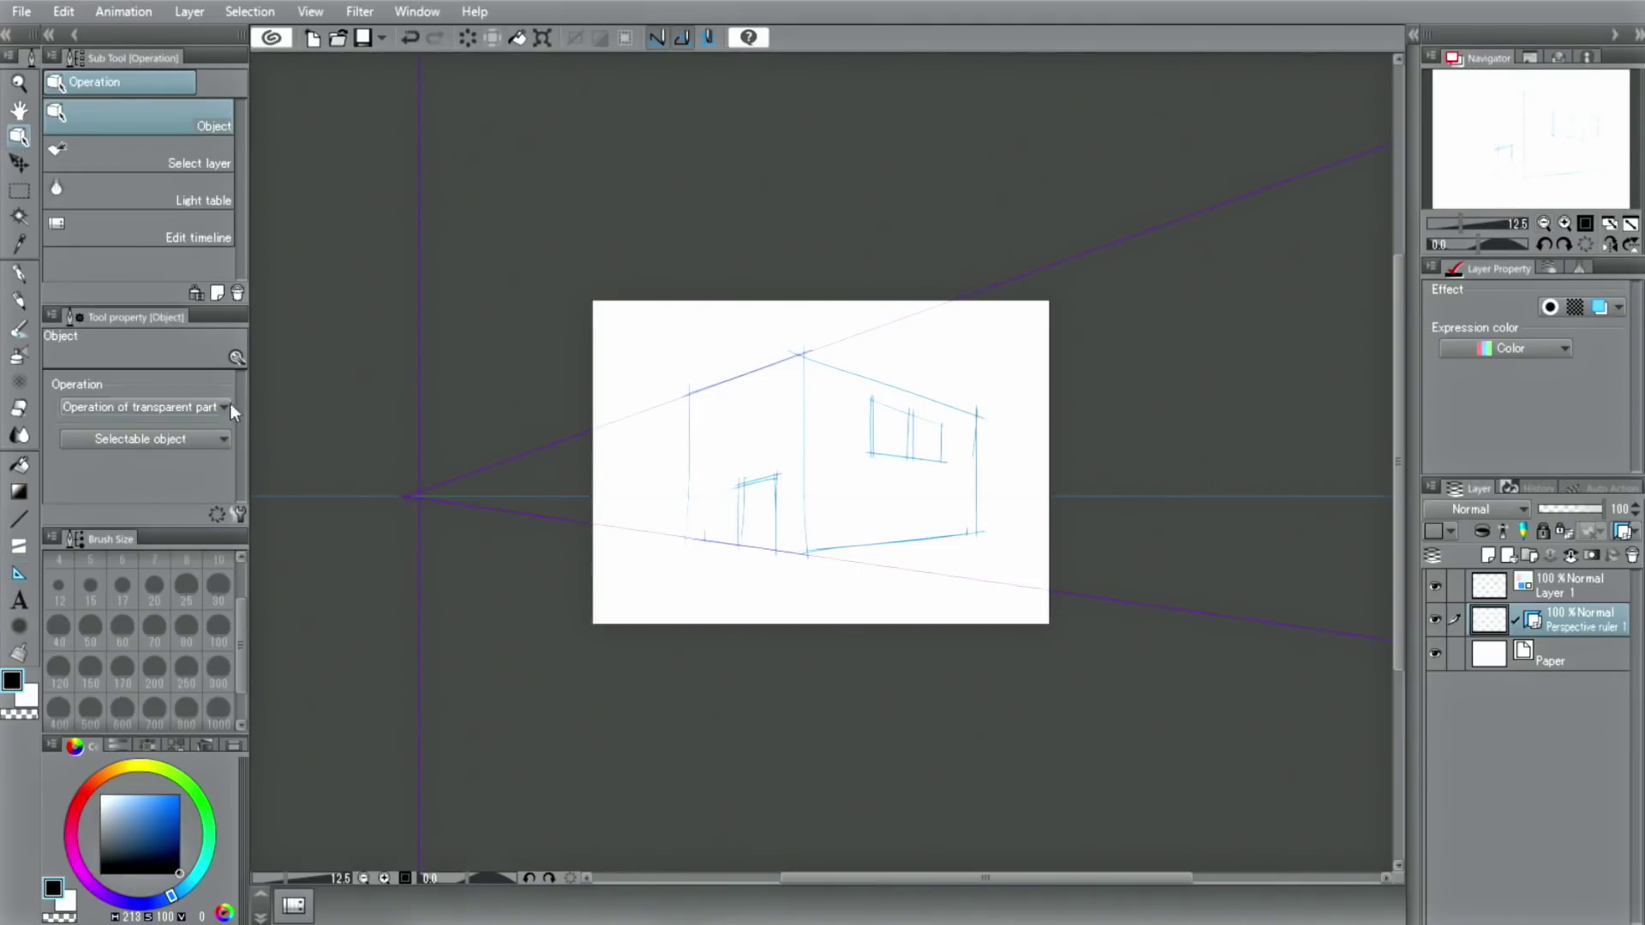
click(405, 497)
mouse_move(415, 503)
mouse_down()
mouse_move(475, 547)
mouse_move(465, 507)
mouse_up()
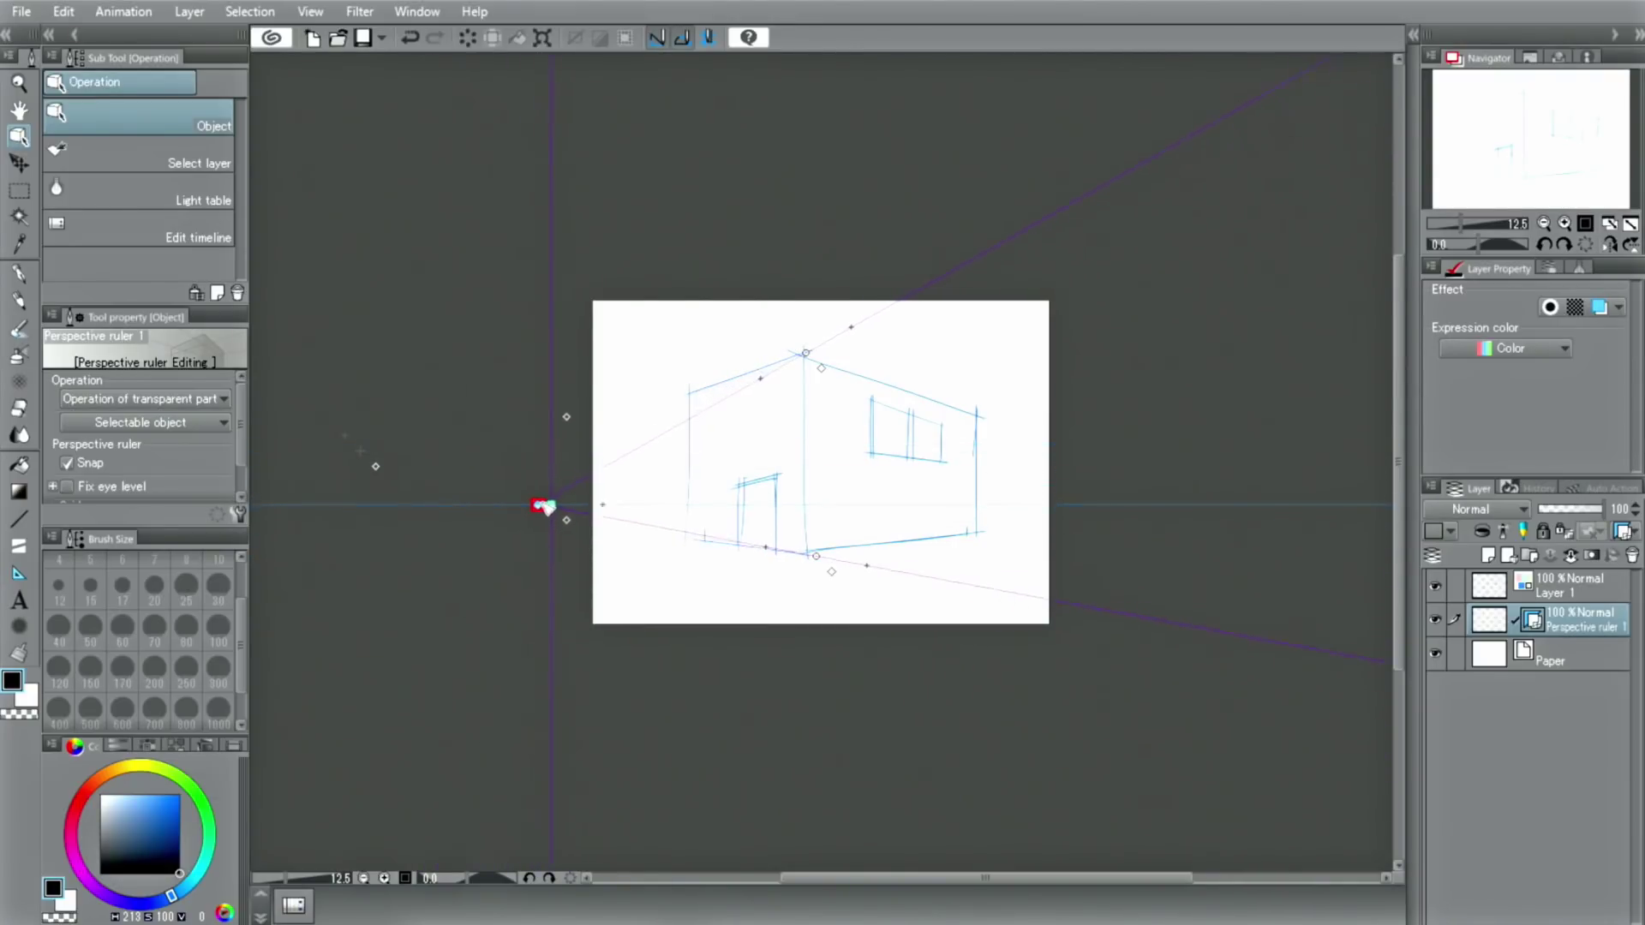
drag(466, 506, 529, 501)
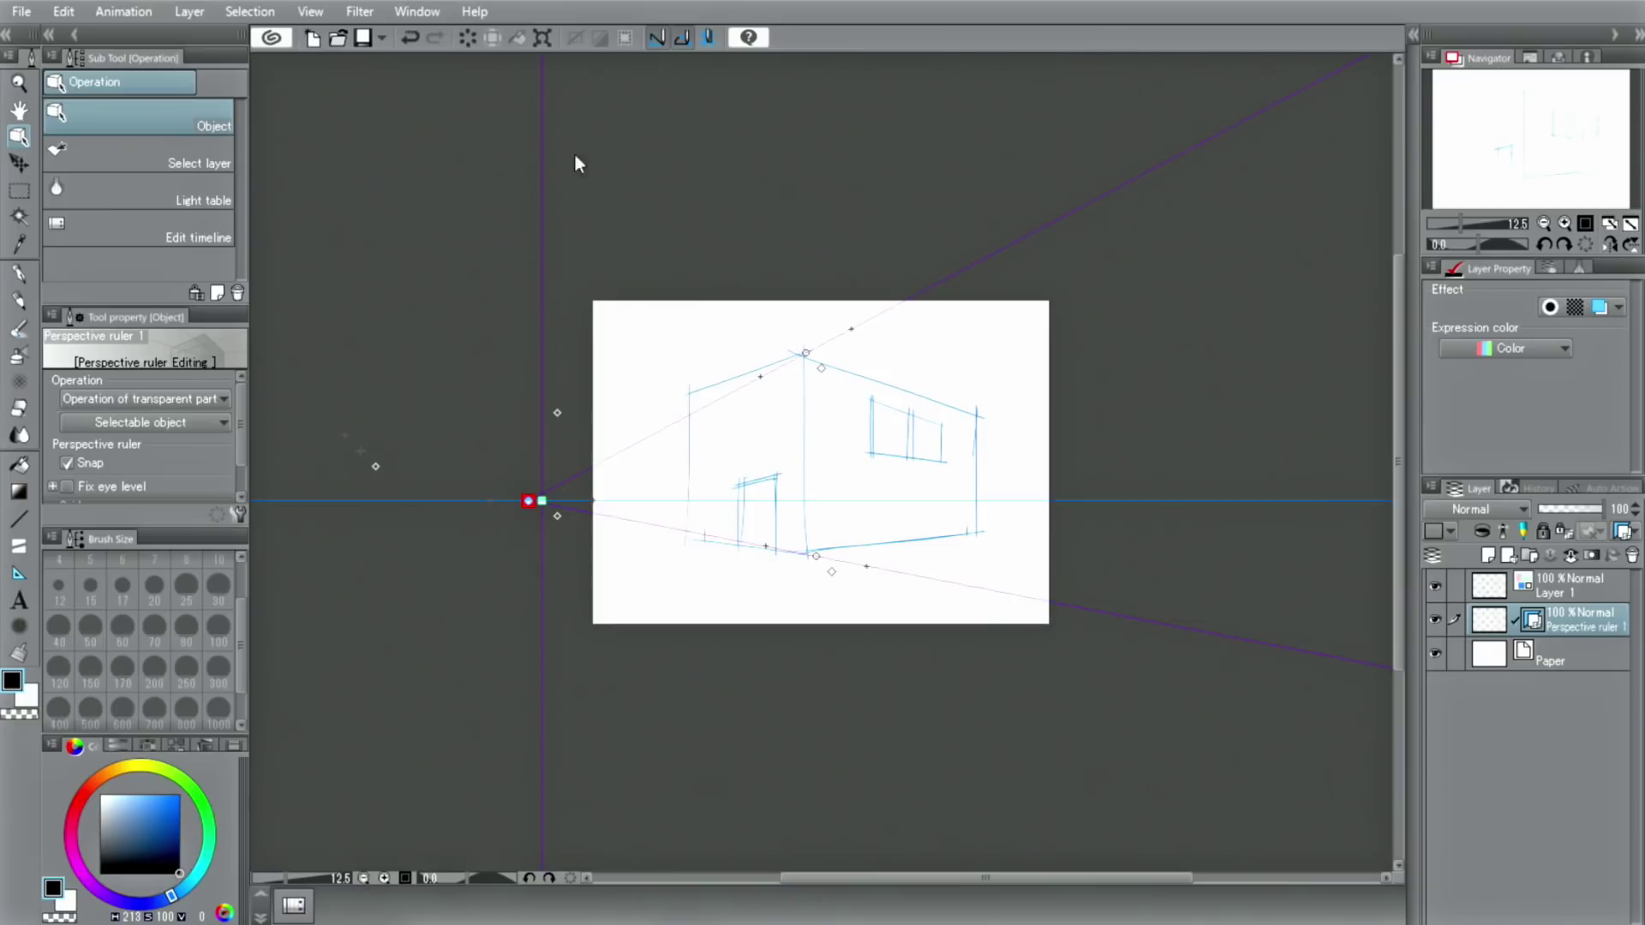
click(410, 43)
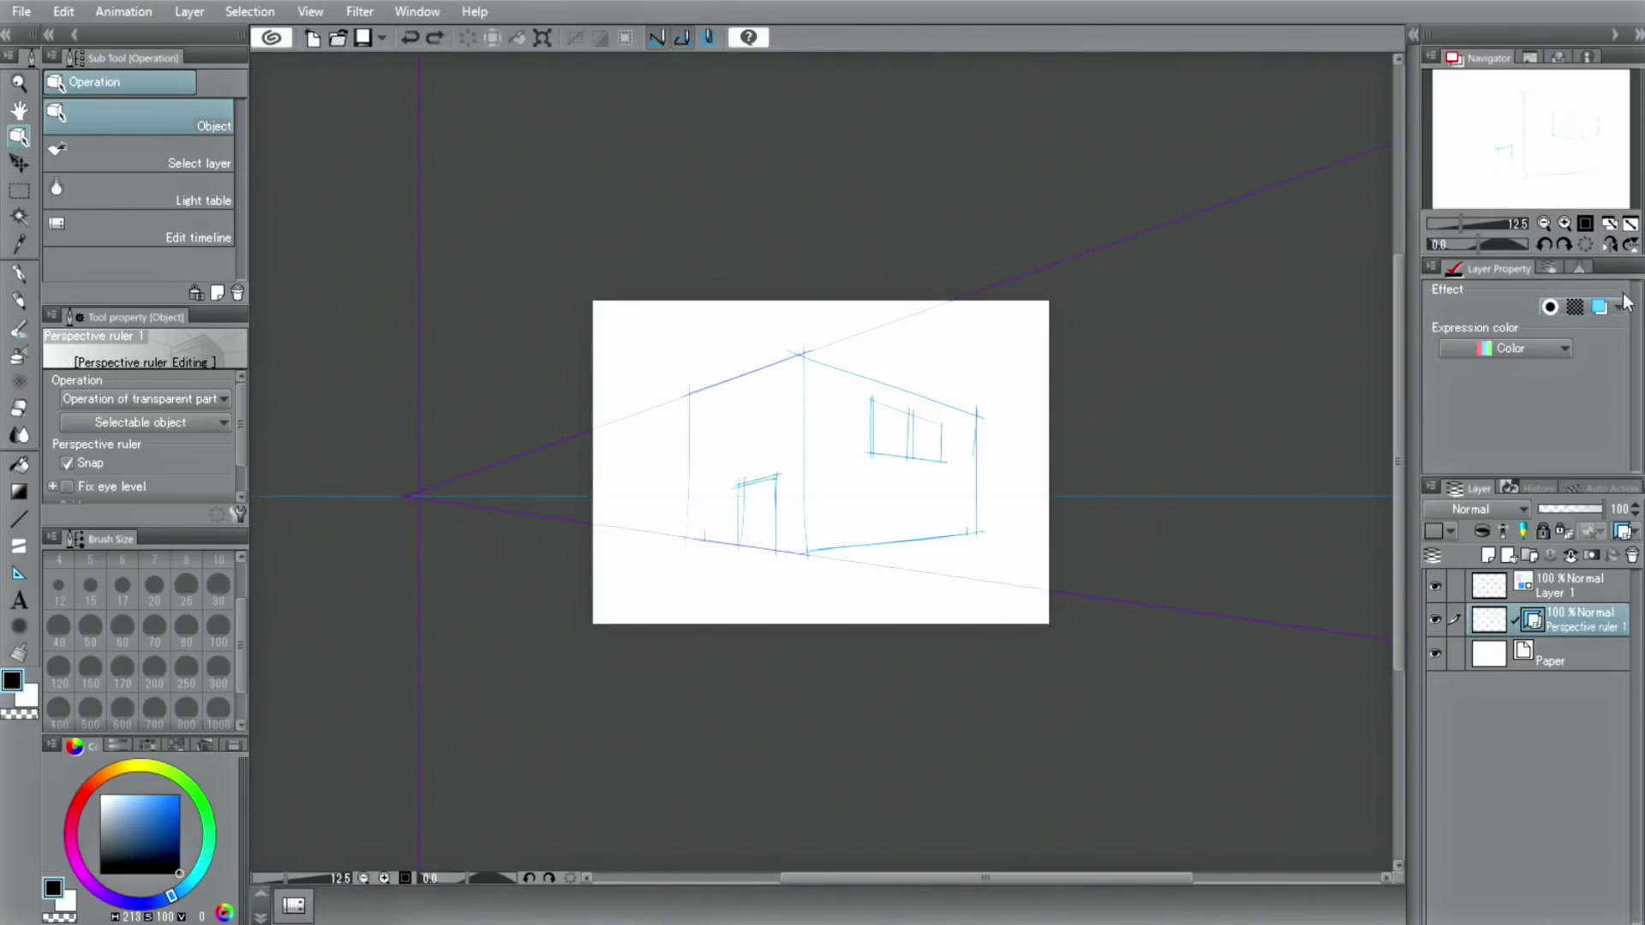
click(1631, 224)
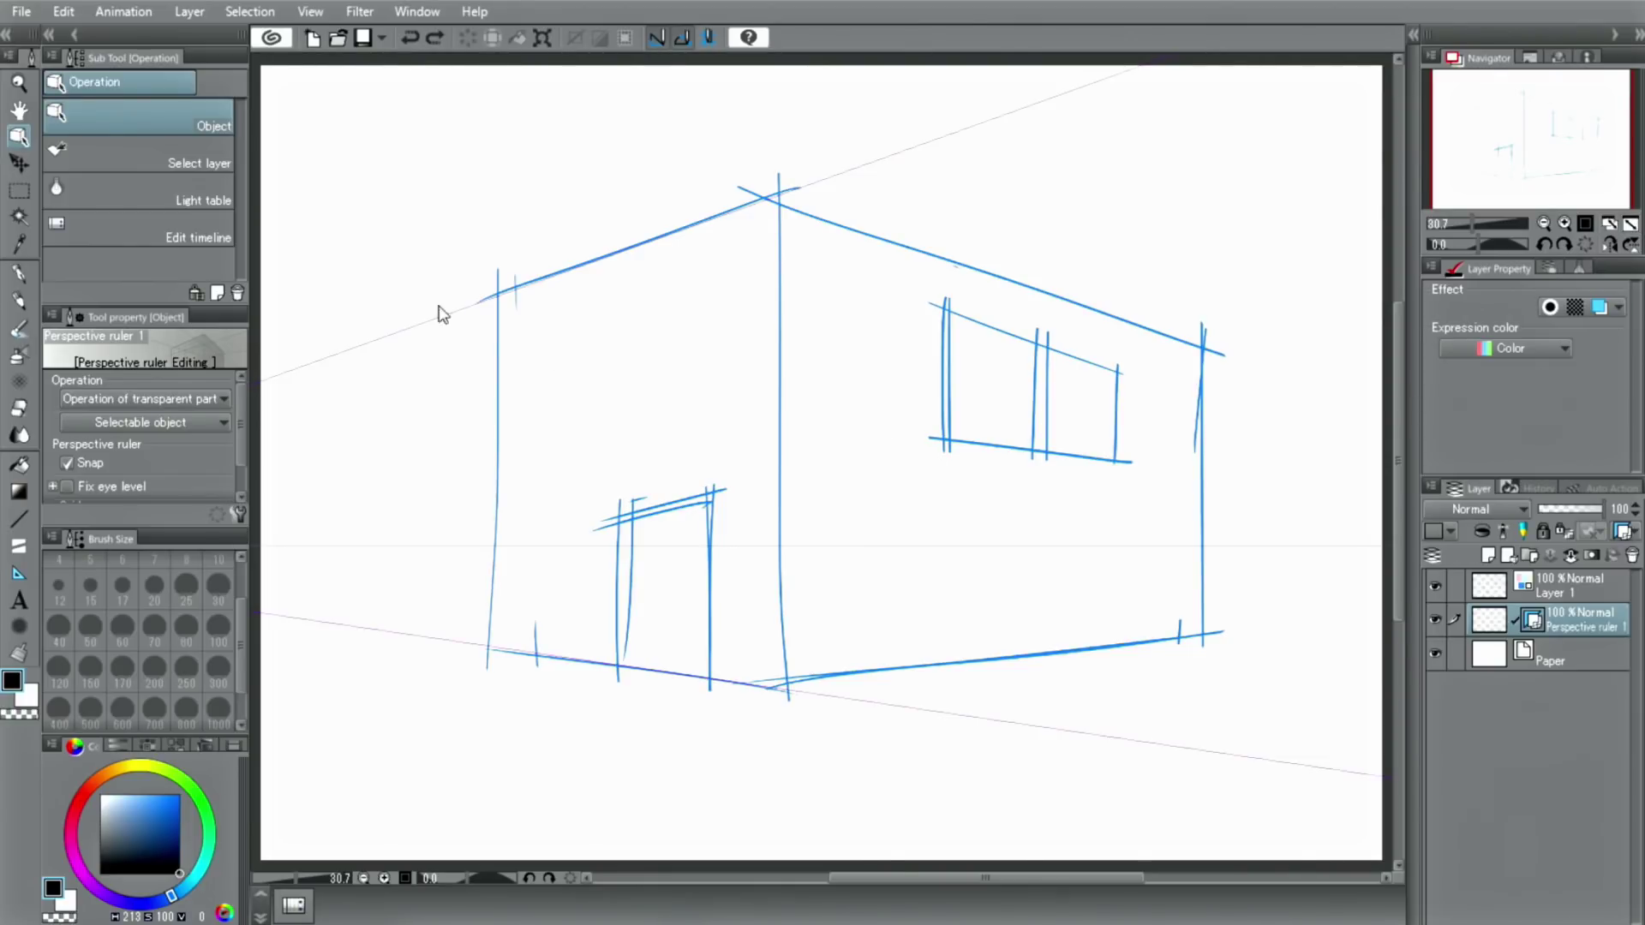
Step: Ink test lines along the roof, base, above-door and two vertical edges with the pen
click(18, 271)
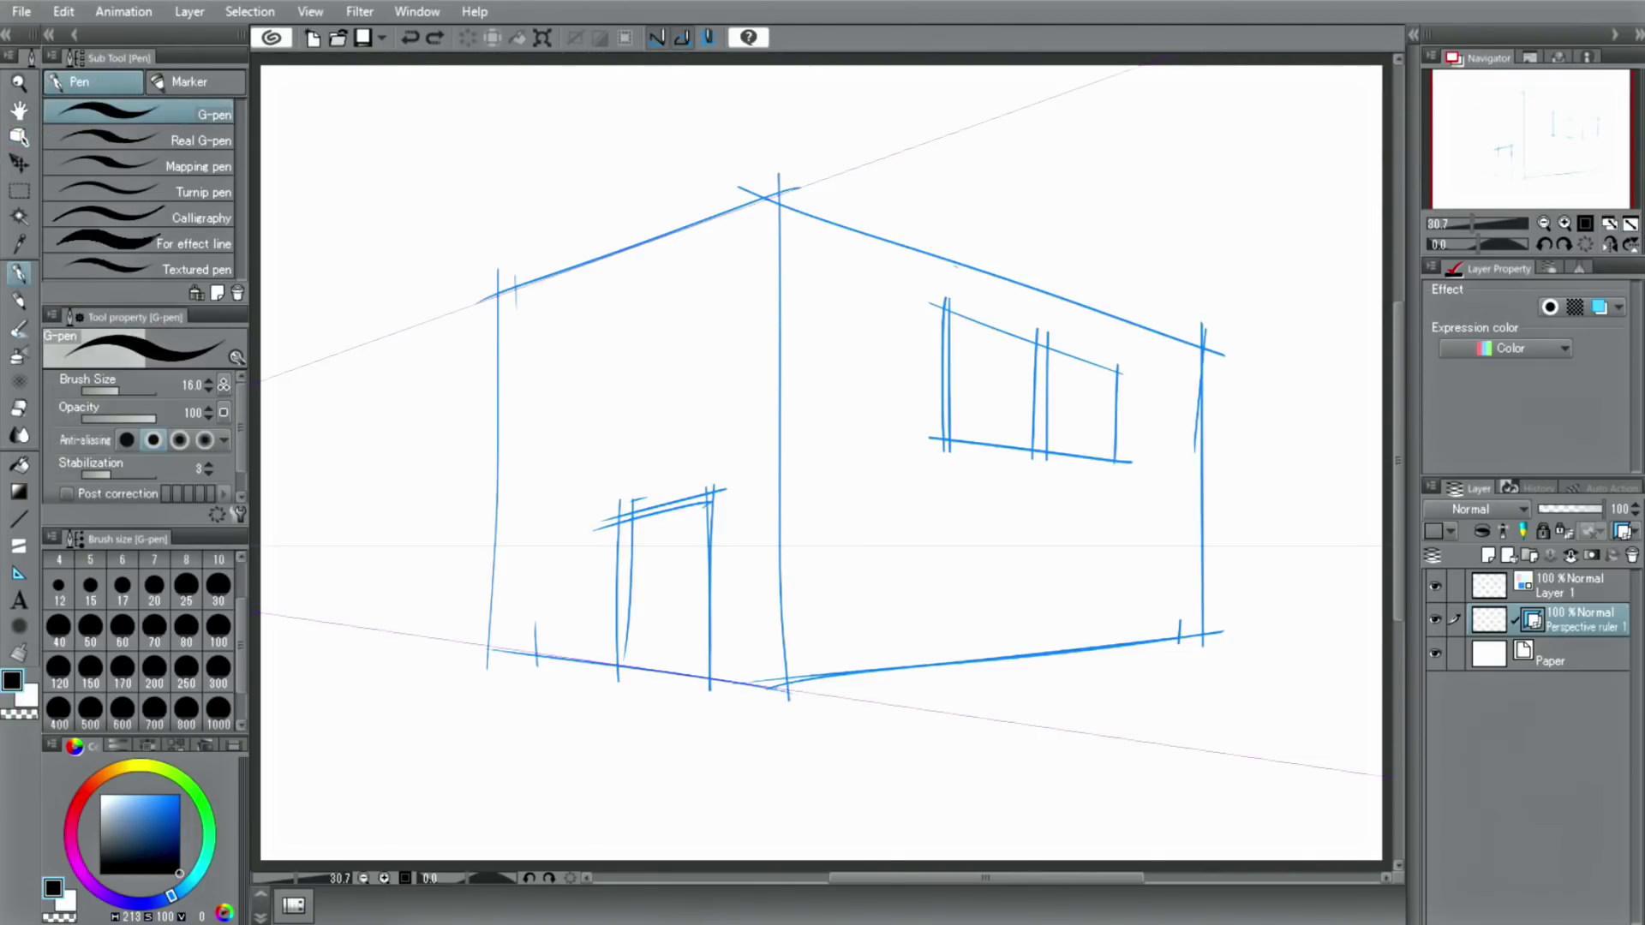
drag(779, 178, 260, 373)
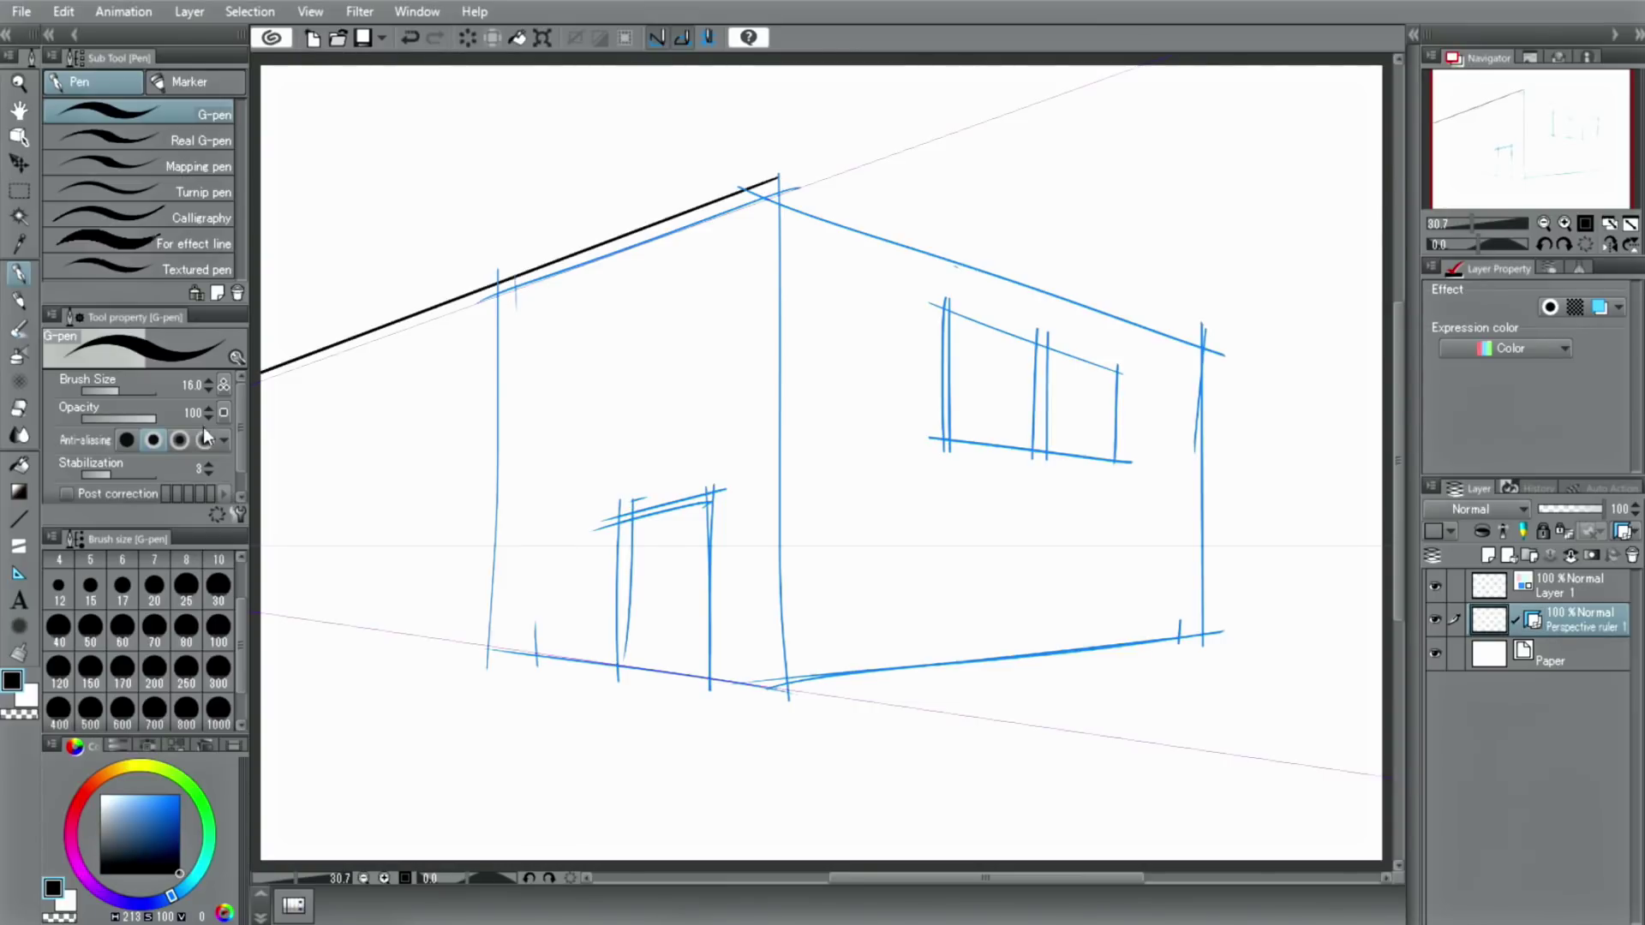
drag(717, 484, 598, 570)
drag(786, 687, 260, 610)
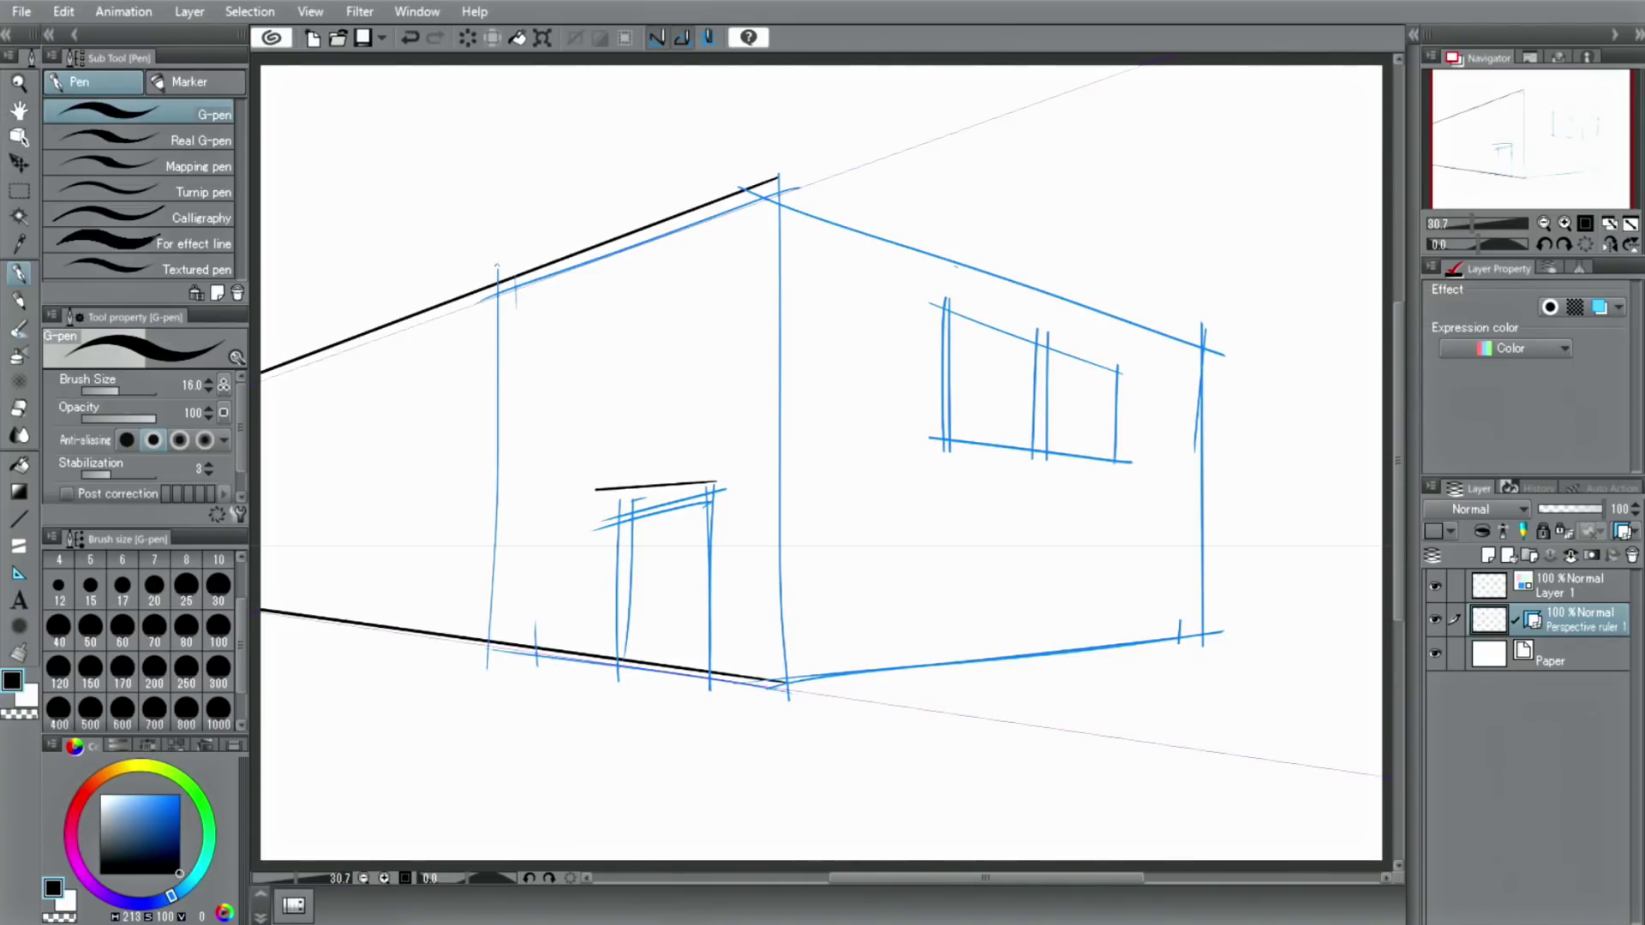
drag(496, 272, 496, 660)
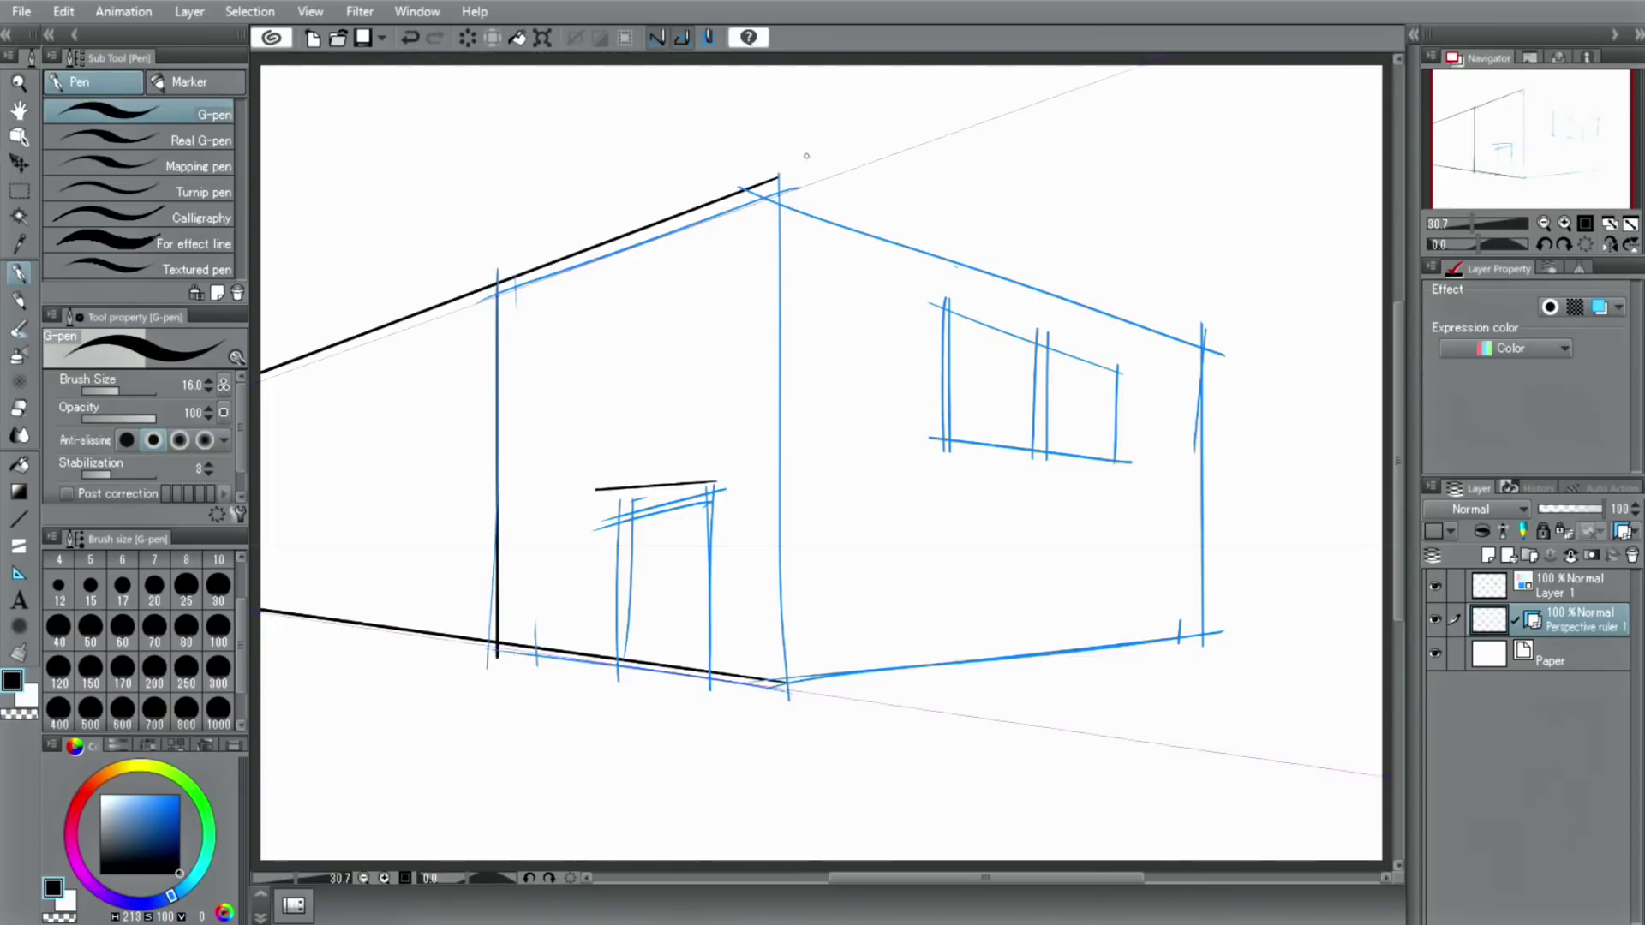
drag(775, 177, 774, 701)
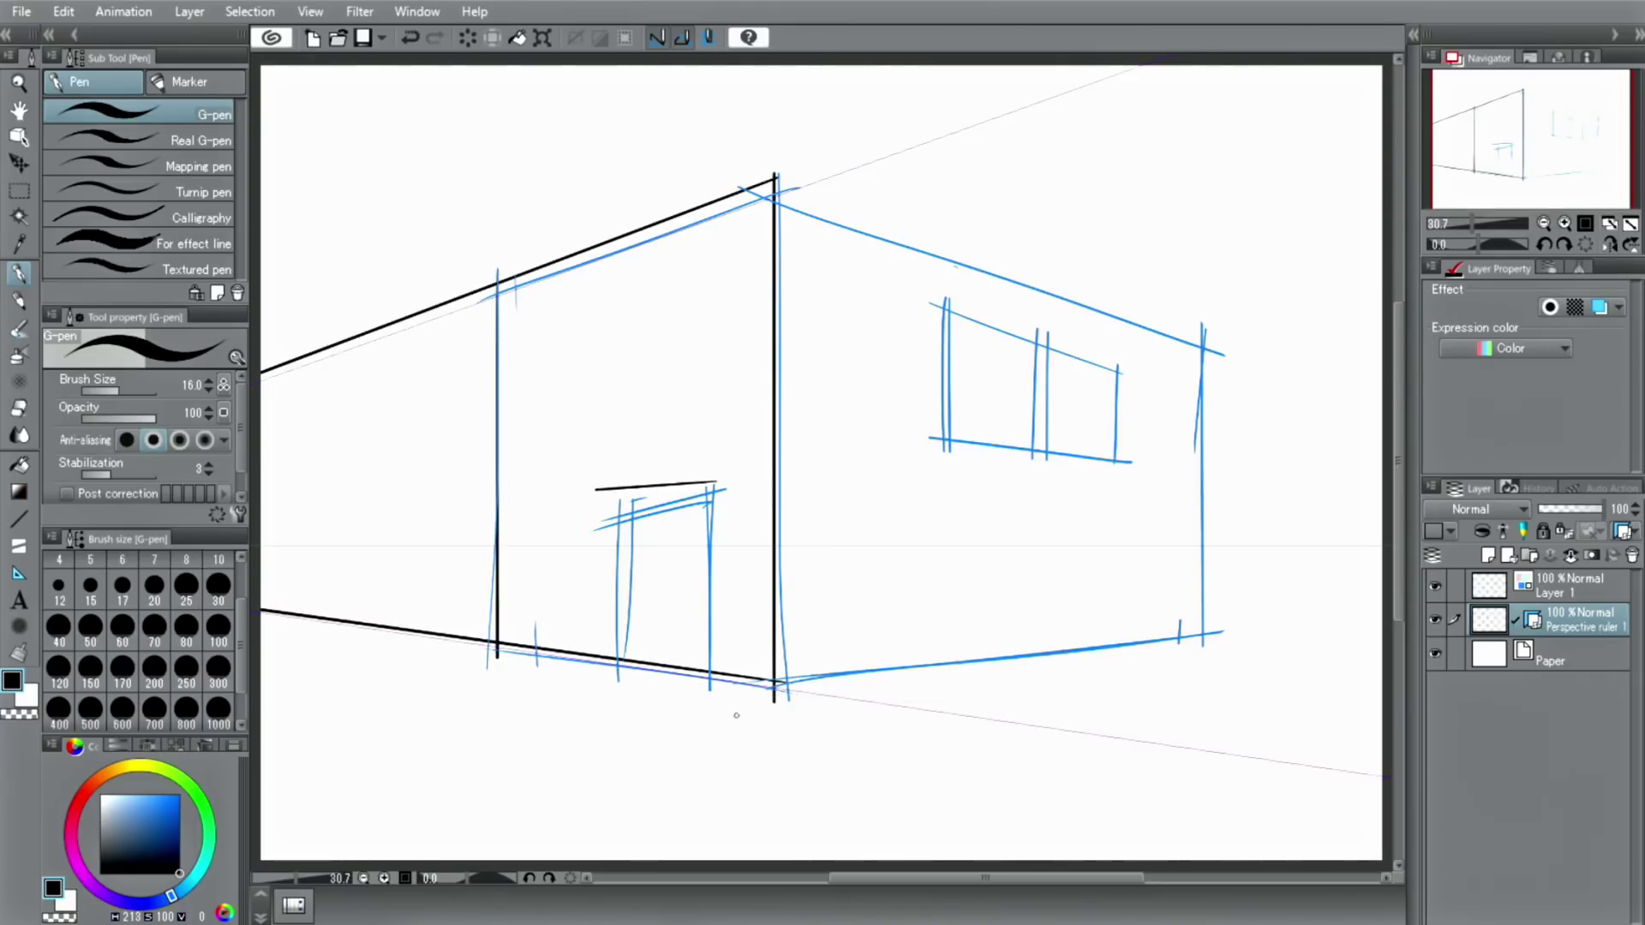
key(o)
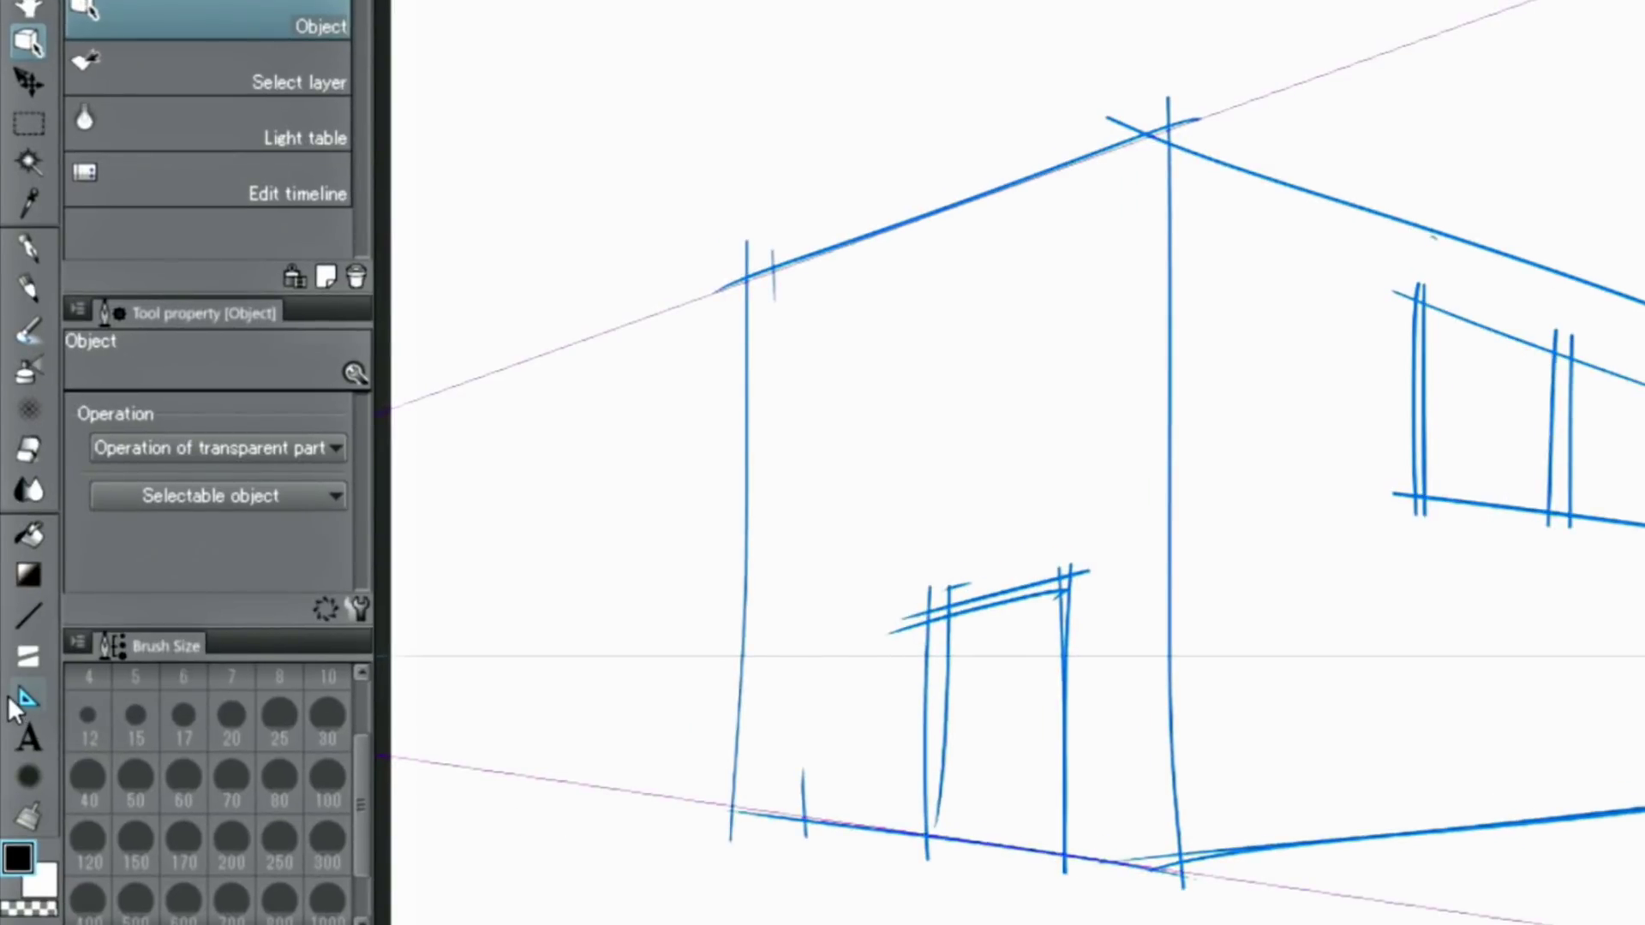
Step: Drag guides along the right roof and base edges to add a second vanishing point
click(27, 697)
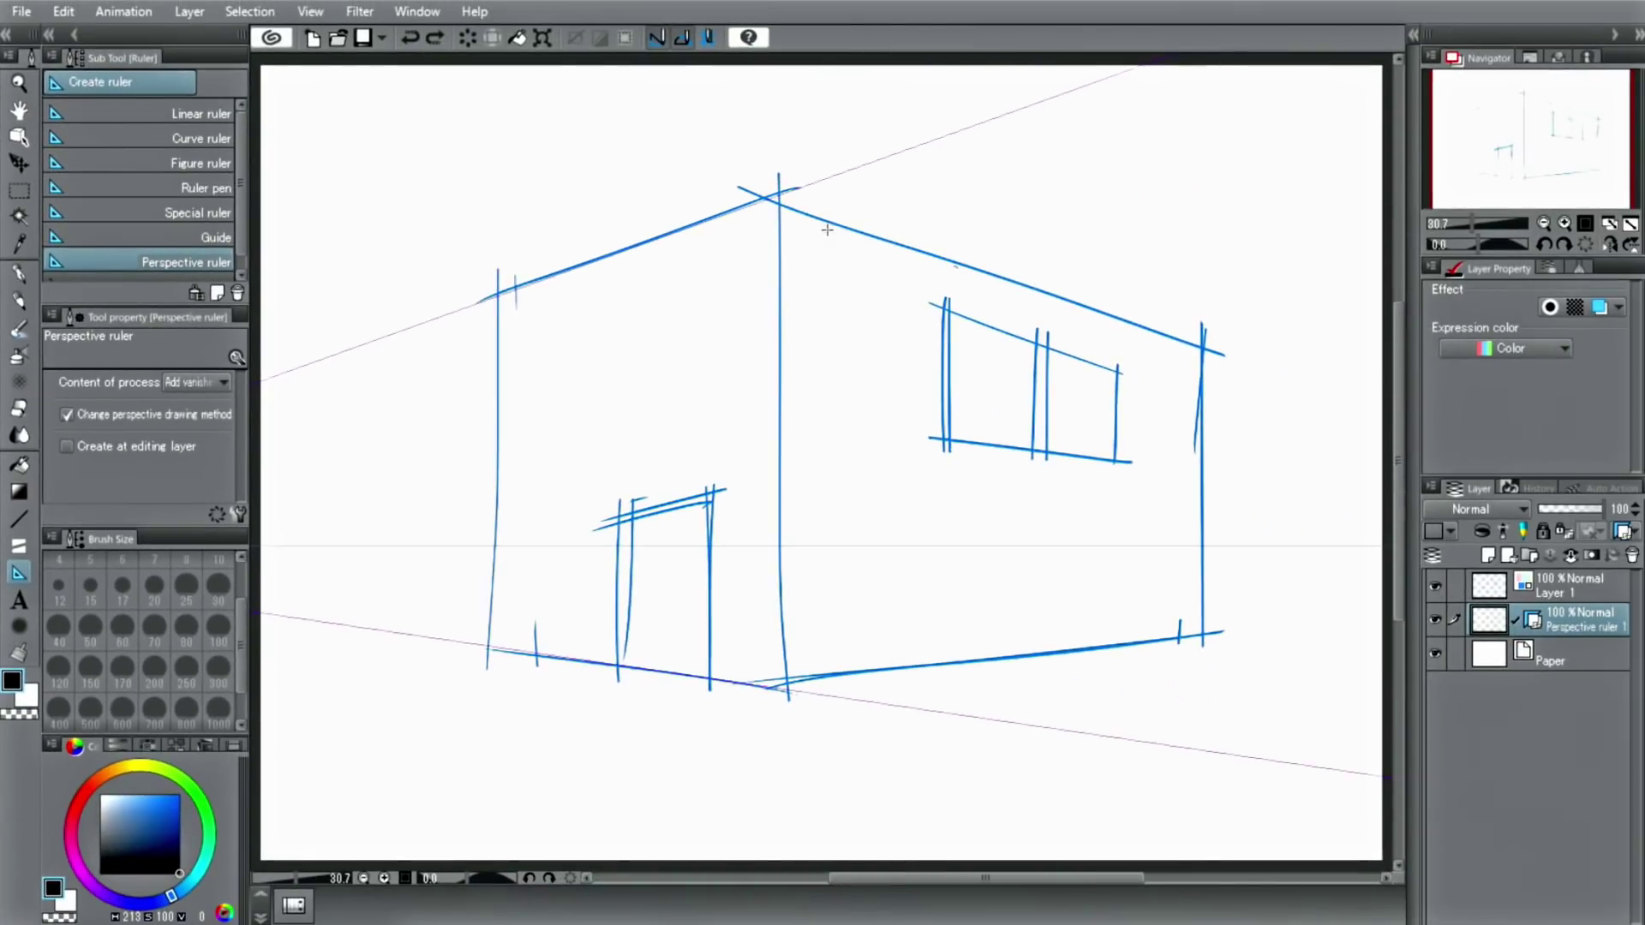
mouse_move(827, 221)
mouse_down()
mouse_move(776, 202)
mouse_move(781, 219)
mouse_up()
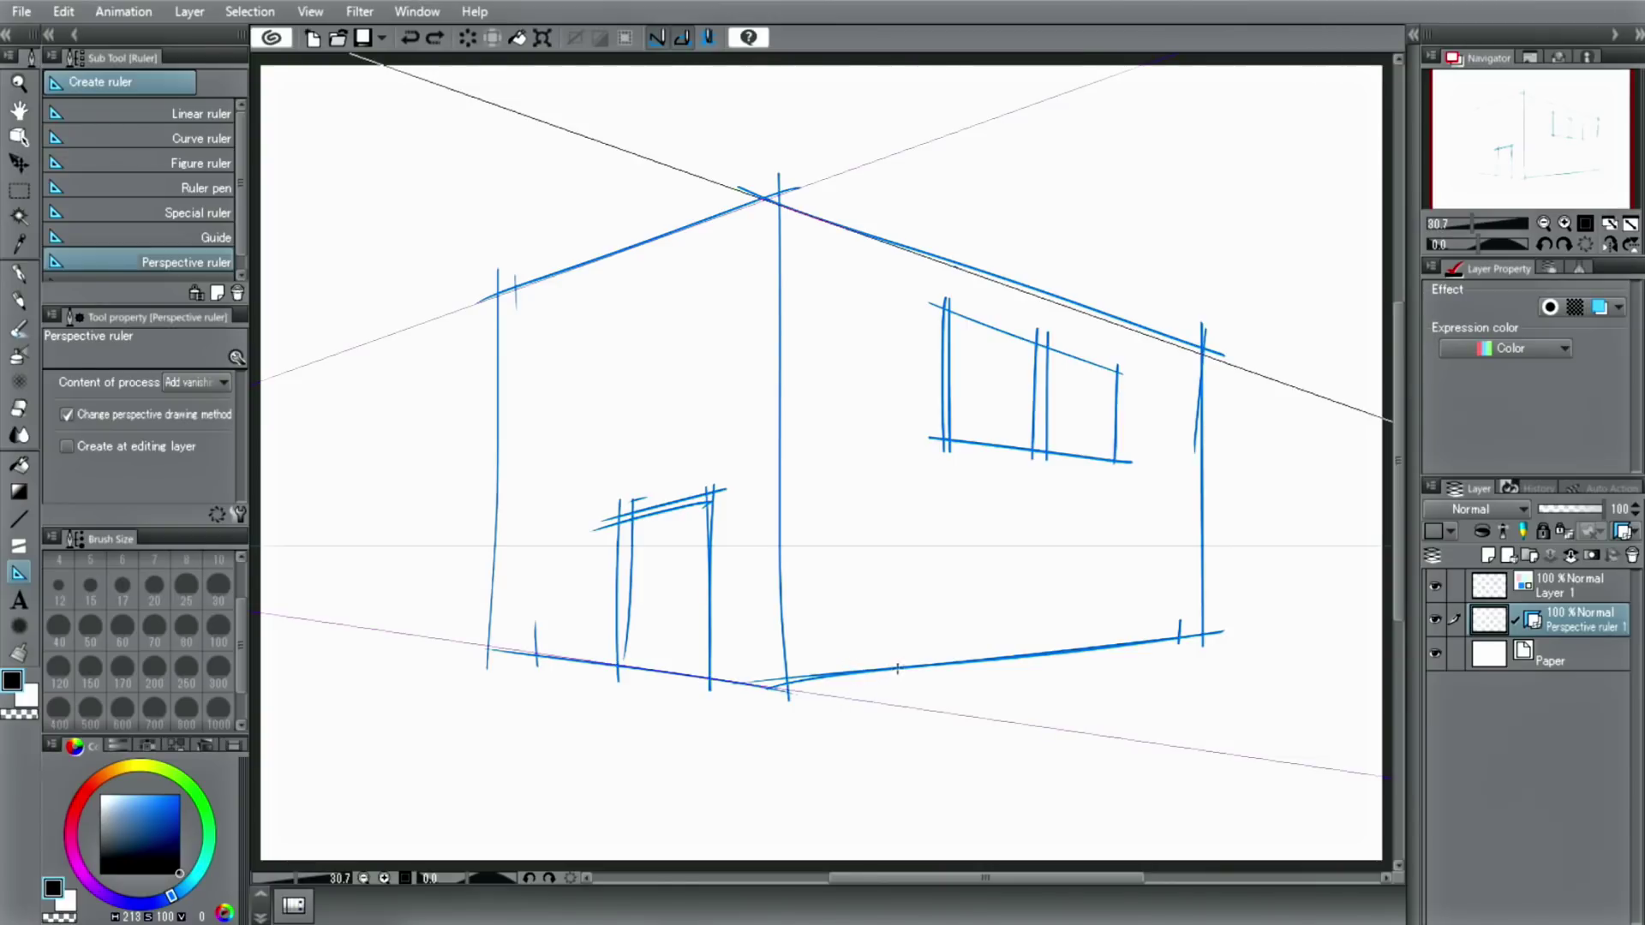
drag(897, 669, 814, 685)
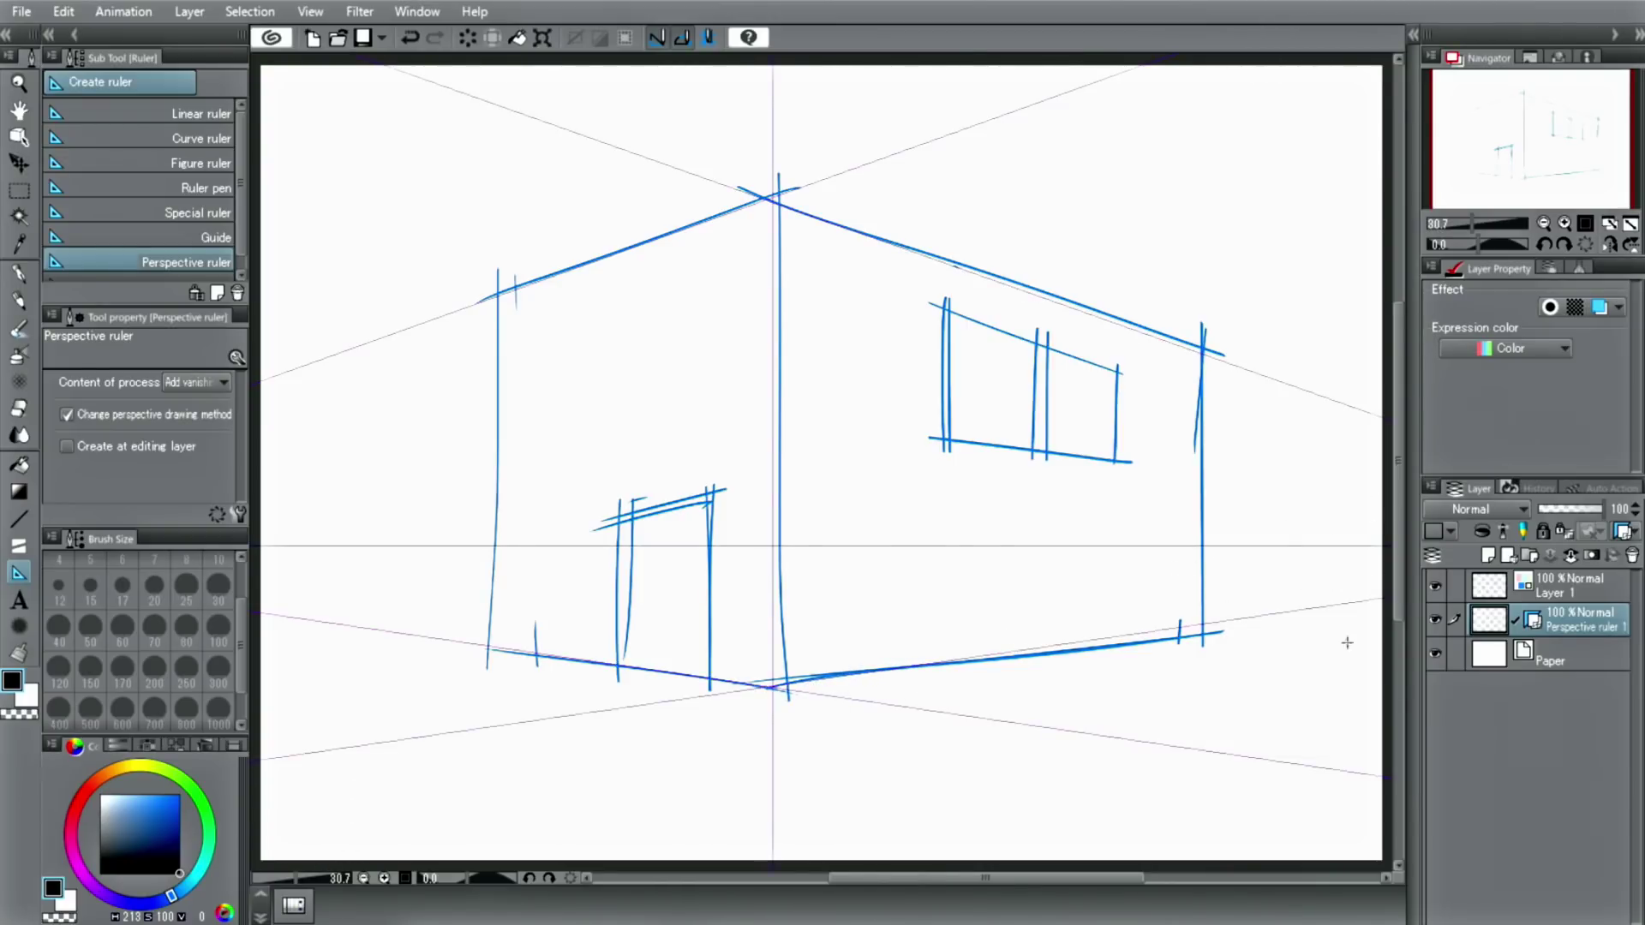
click(1543, 222)
click(1543, 222)
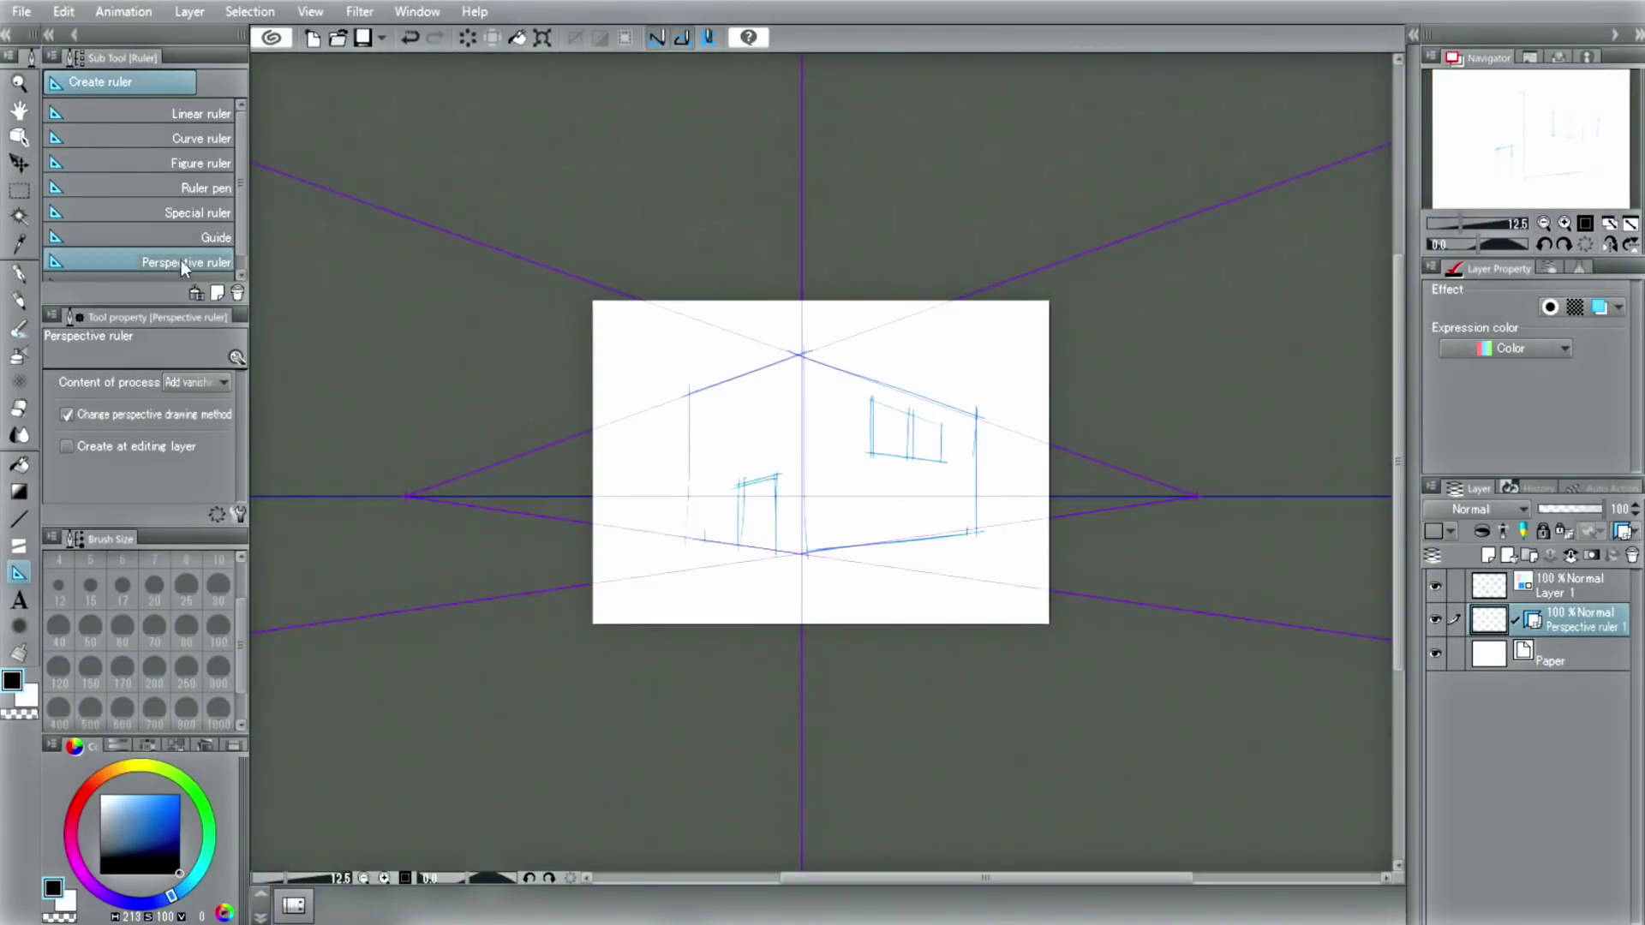
Step: Select the perspective ruler with the Object tool to view both vanishing points
click(20, 136)
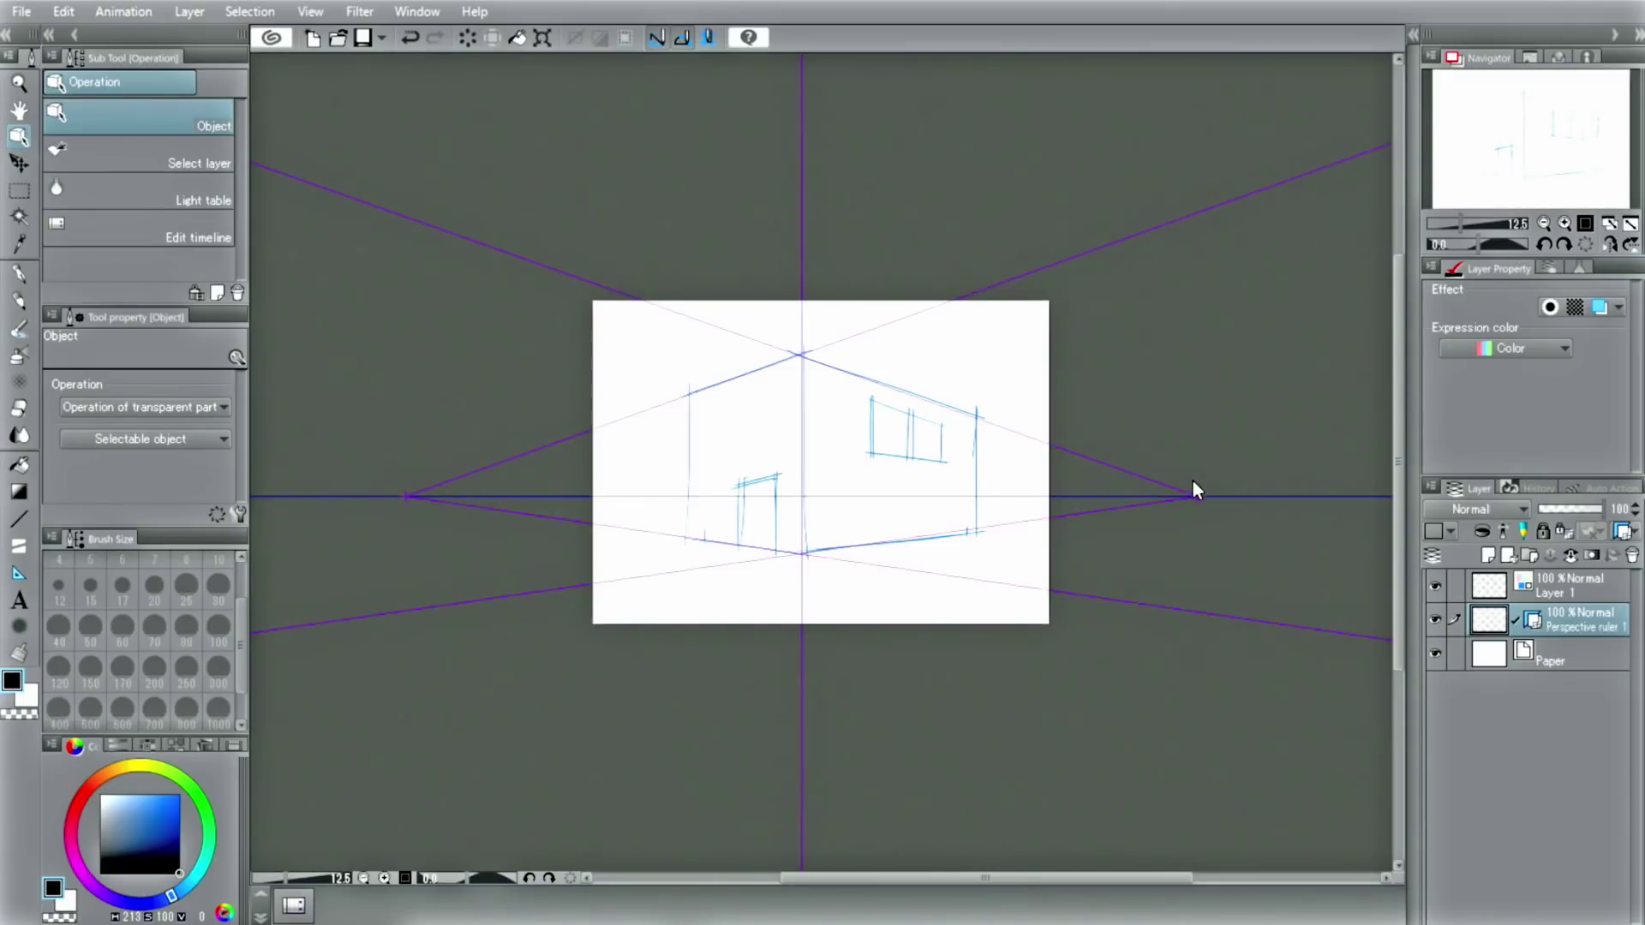
click(1191, 489)
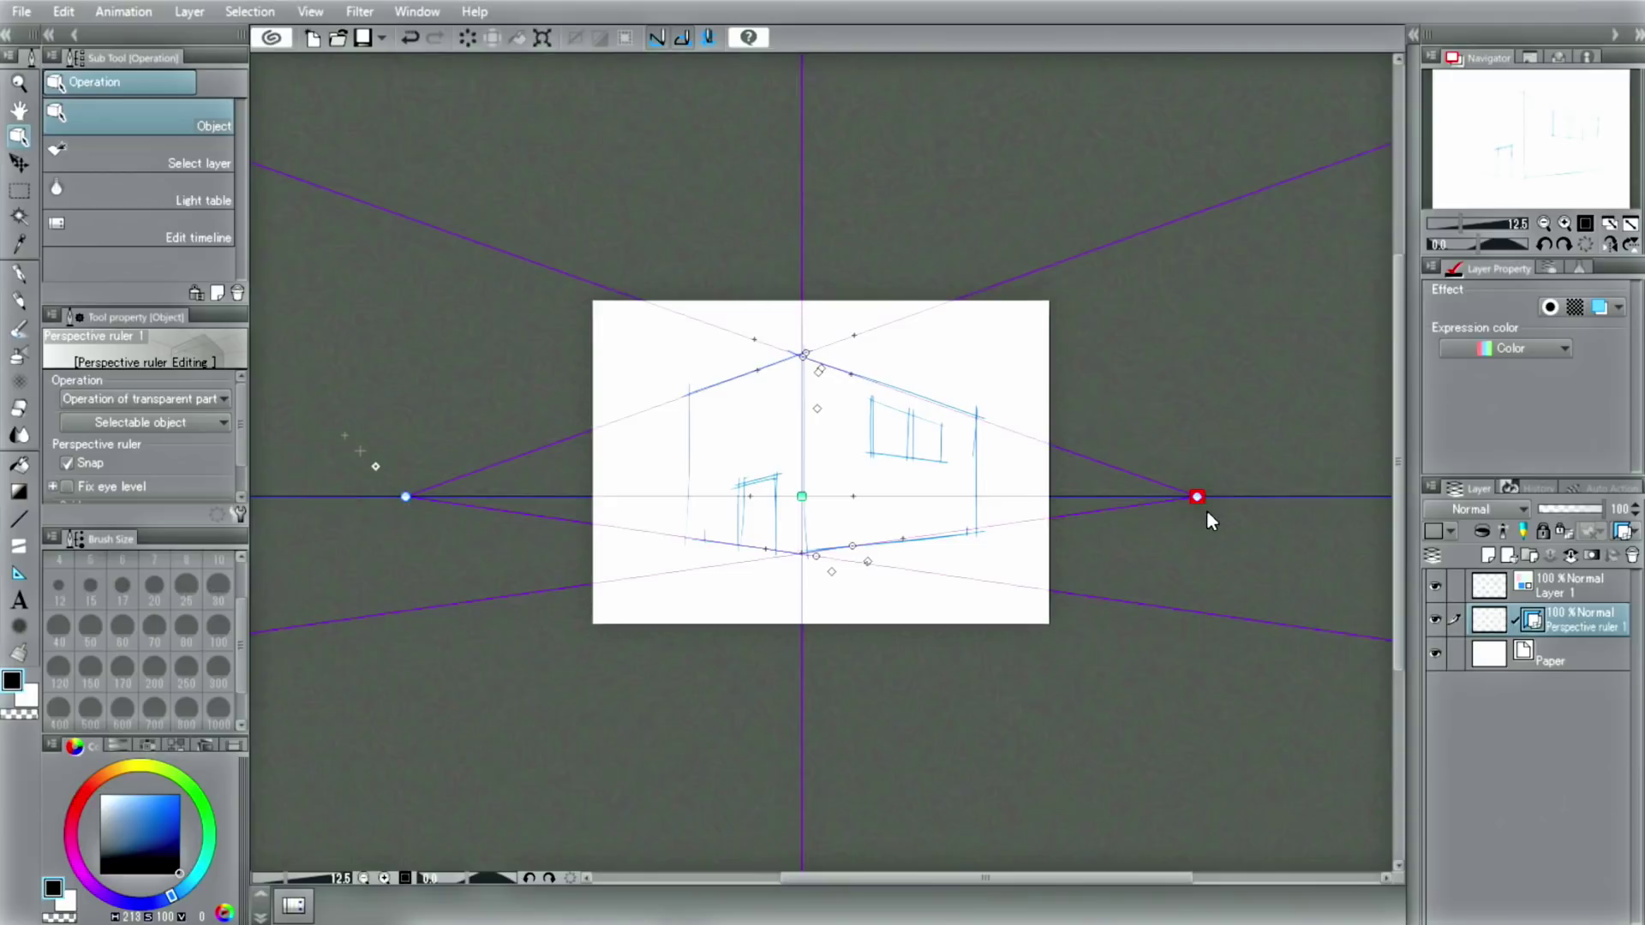
click(1630, 226)
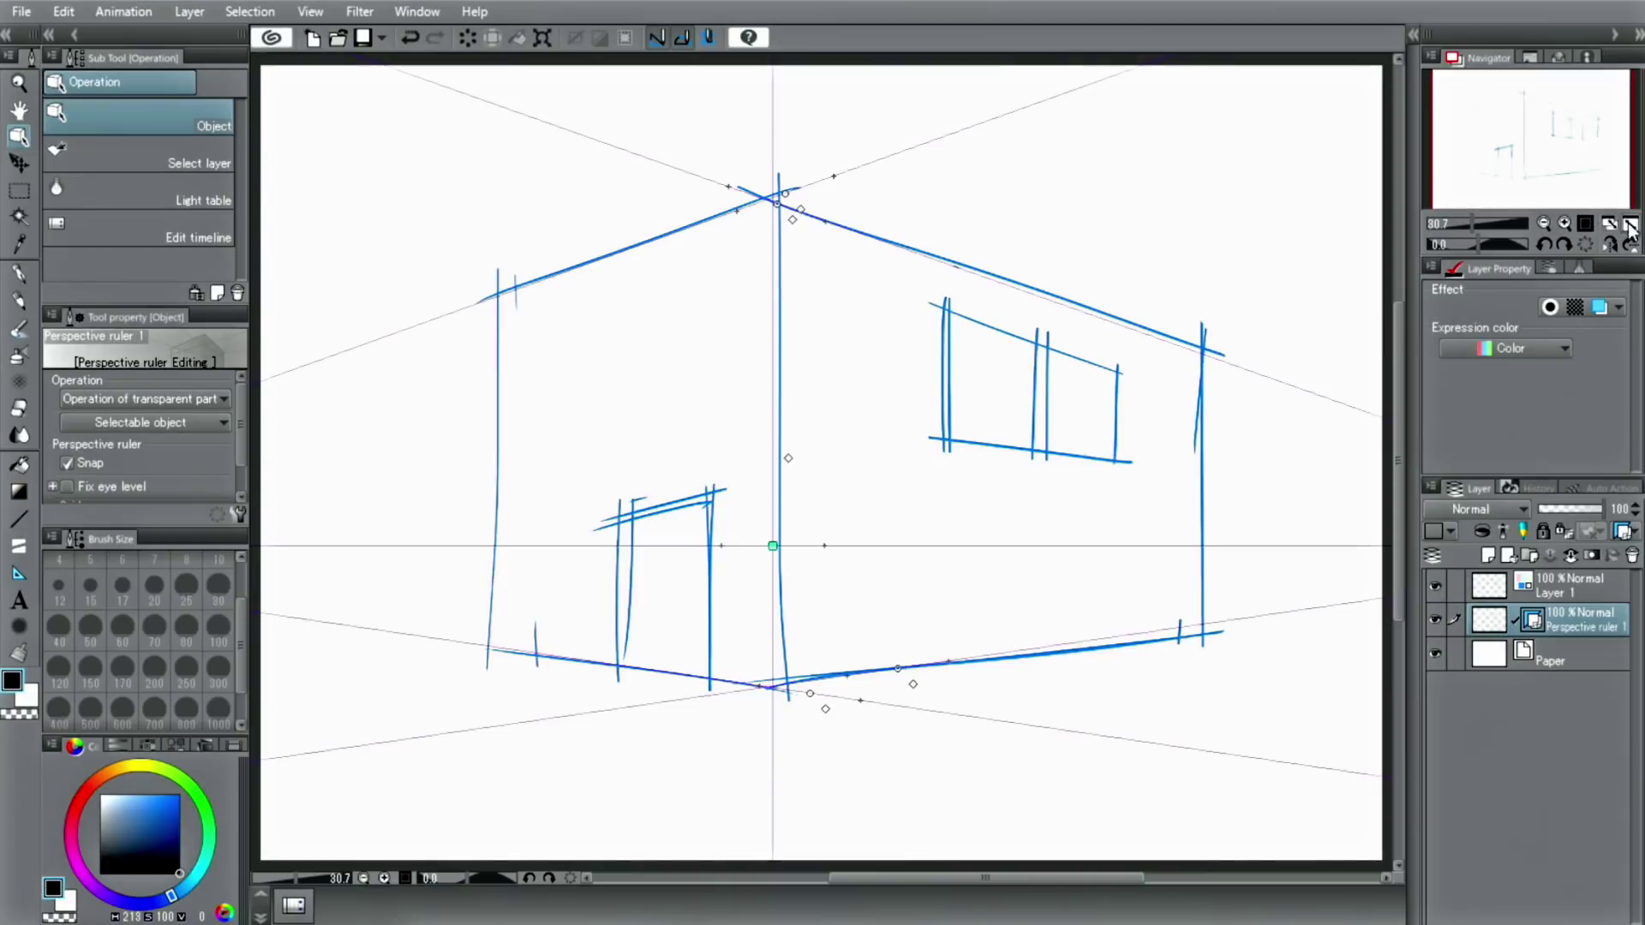
Step: Lower the sketch layer to 50% opacity and return to the perspective ruler layer
click(20, 272)
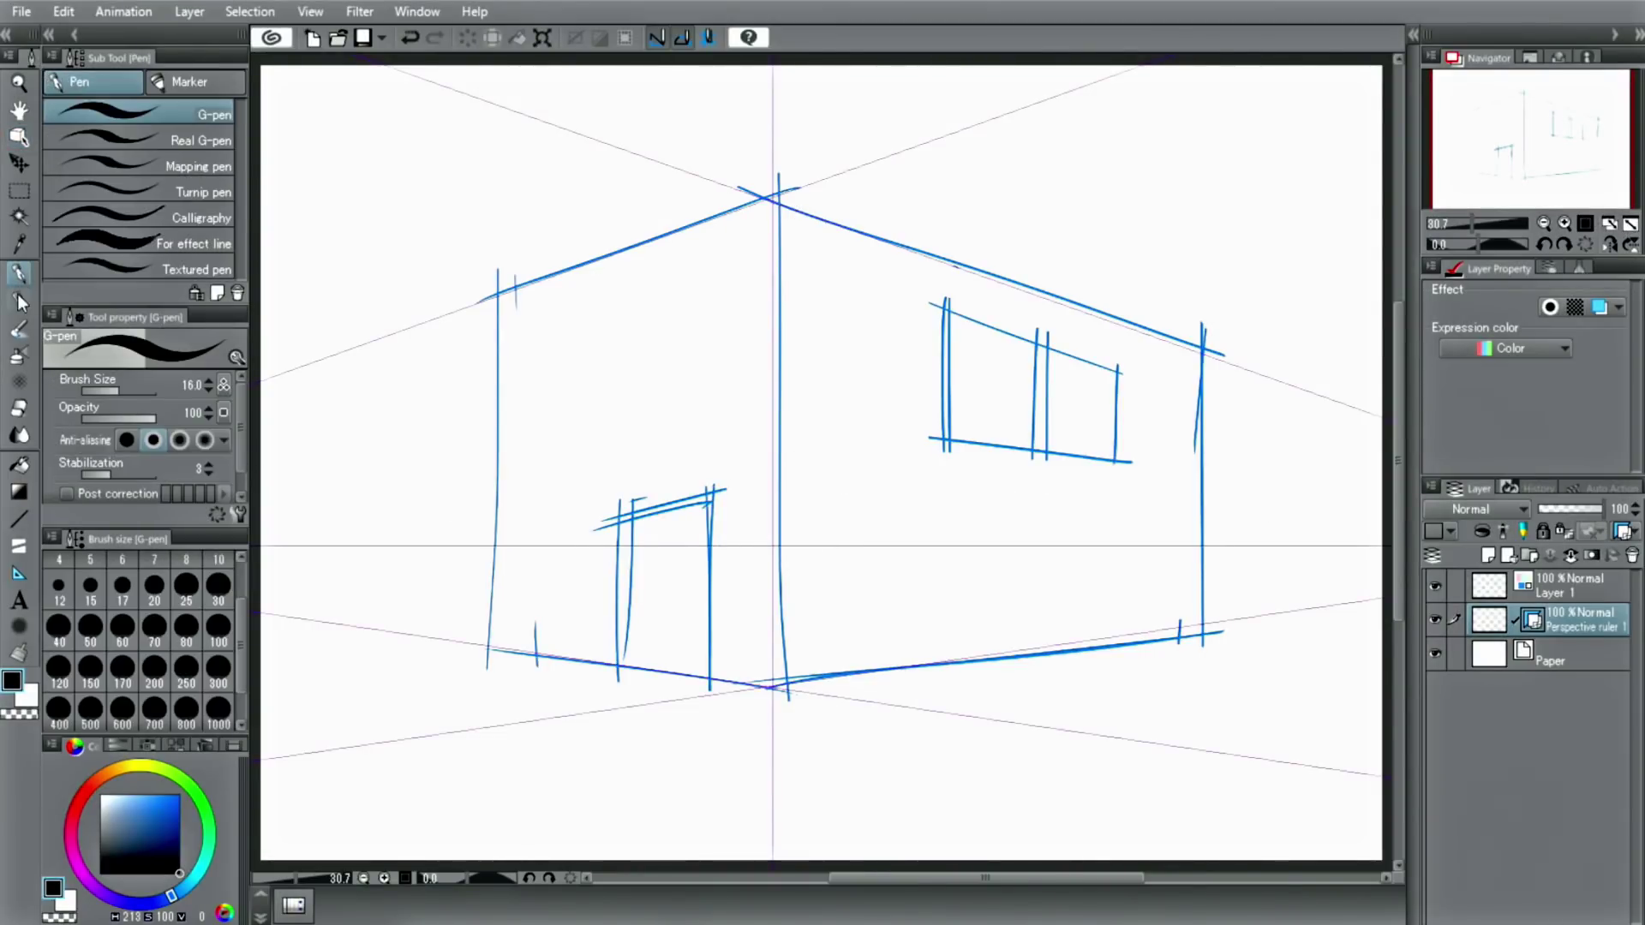
click(1571, 593)
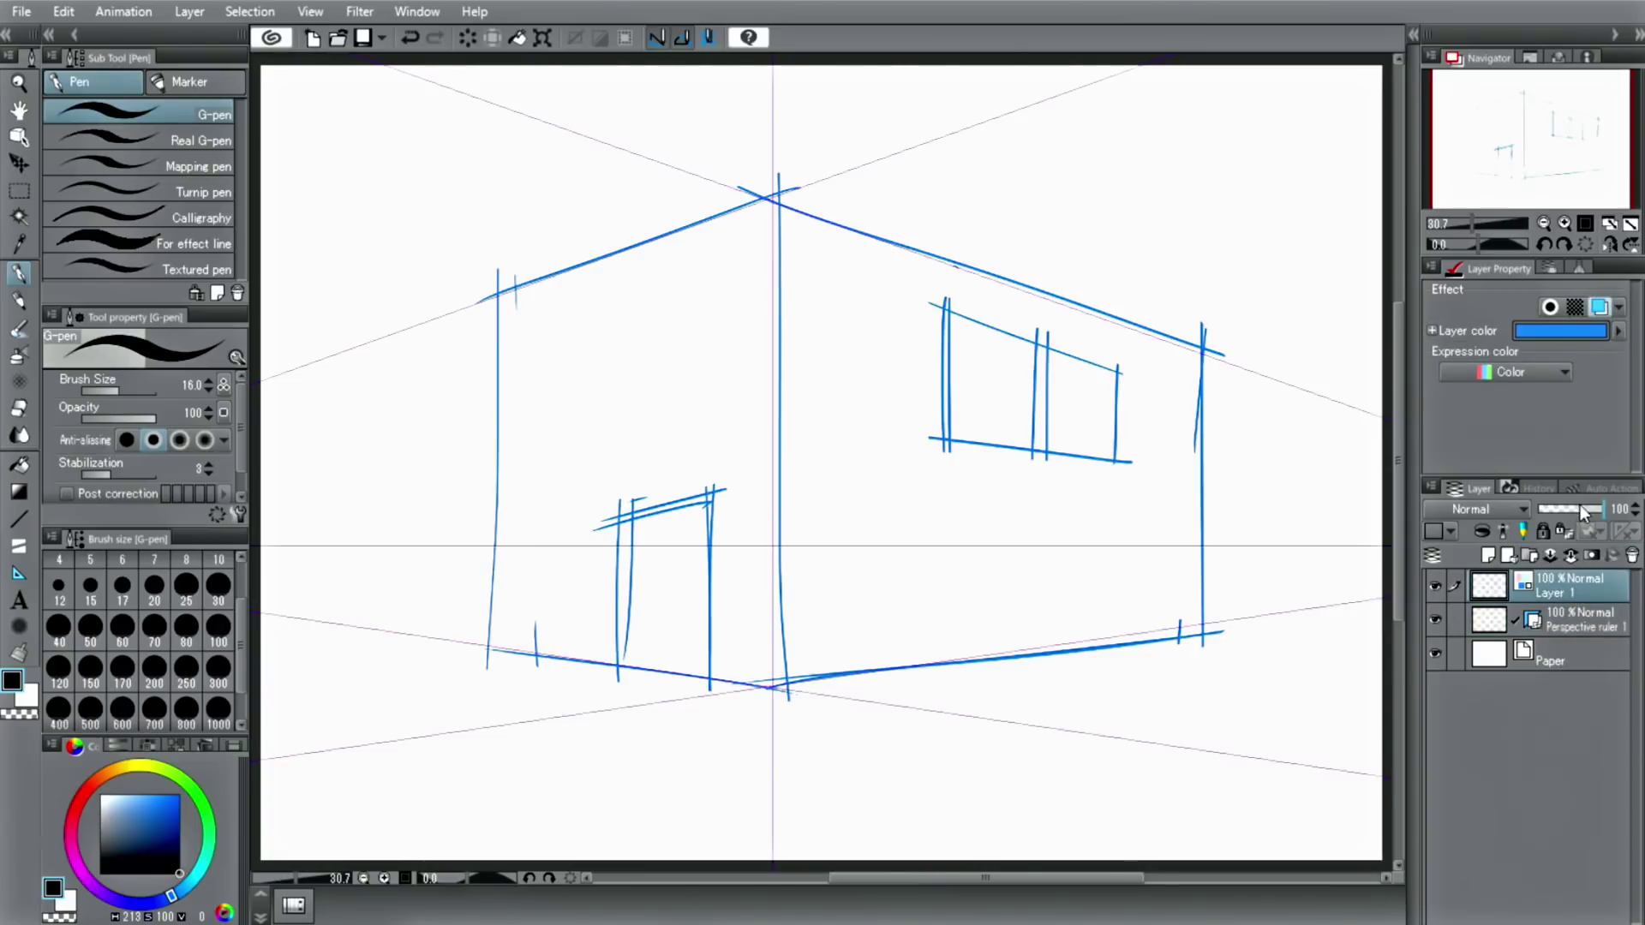
click(1577, 506)
click(1567, 613)
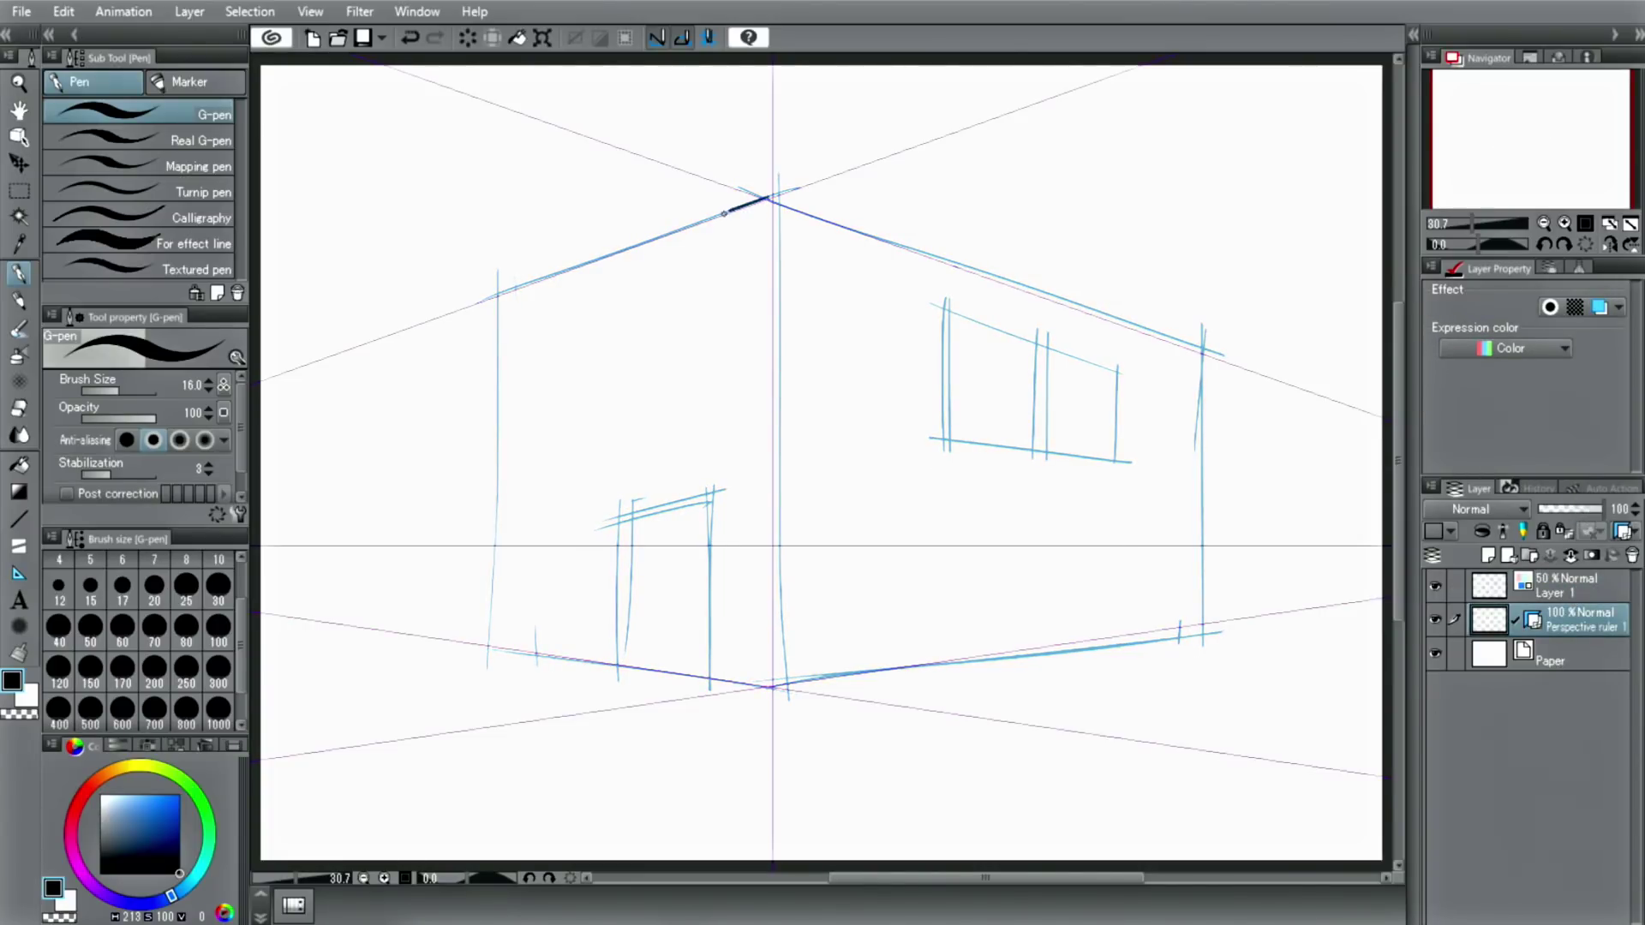
Step: Ink both walls' roof edges, base edges and vertical corners along the perspective
drag(769, 200, 495, 296)
drag(770, 201, 769, 687)
drag(495, 298, 493, 658)
drag(769, 687, 494, 650)
drag(768, 688, 1203, 626)
drag(768, 200, 1203, 349)
drag(1203, 350, 1203, 627)
Step: Ink the right window's four edges and add a freehand test squiggle
drag(945, 309, 1122, 363)
drag(945, 440, 1122, 459)
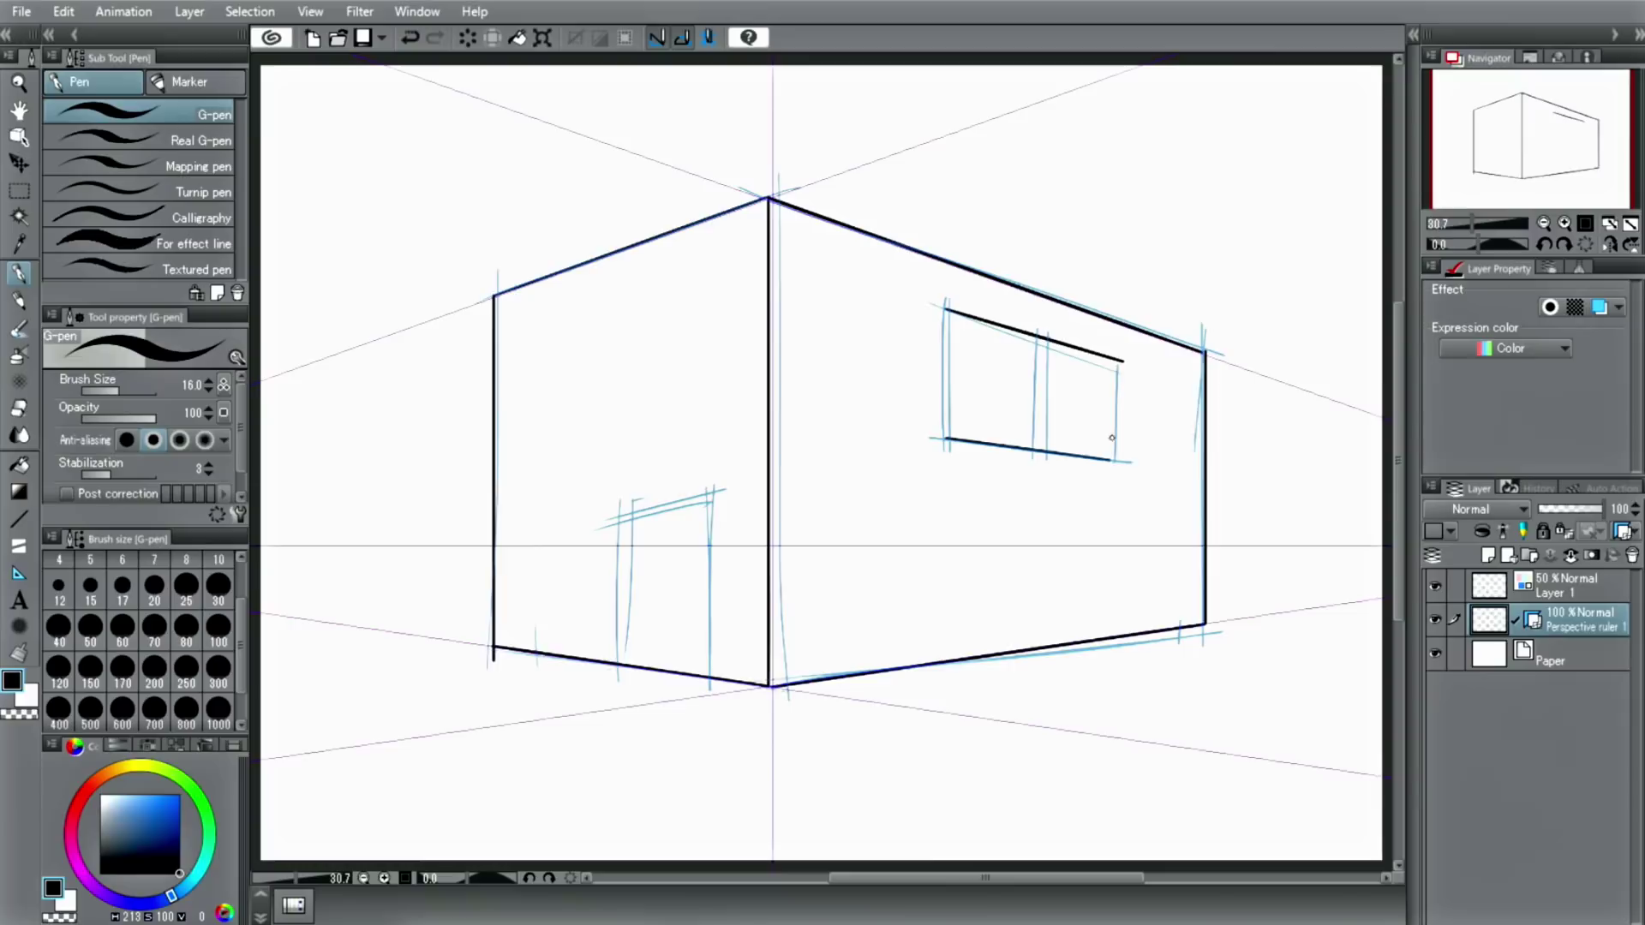
drag(1121, 362, 1121, 459)
drag(946, 313, 946, 442)
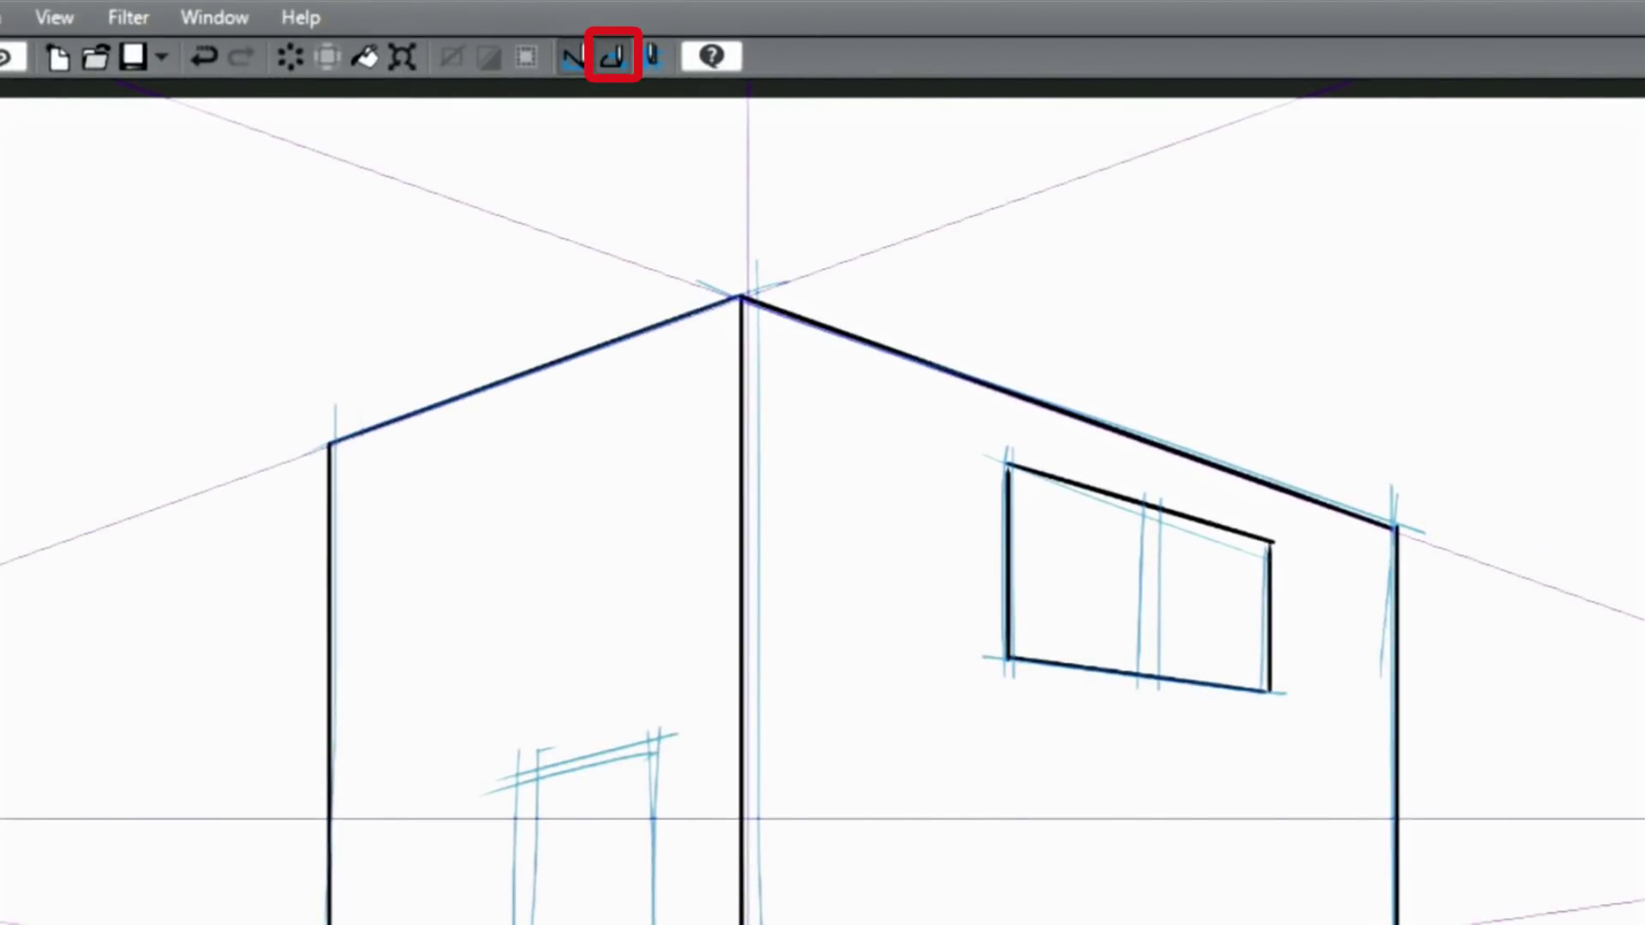
drag(378, 232, 181, 392)
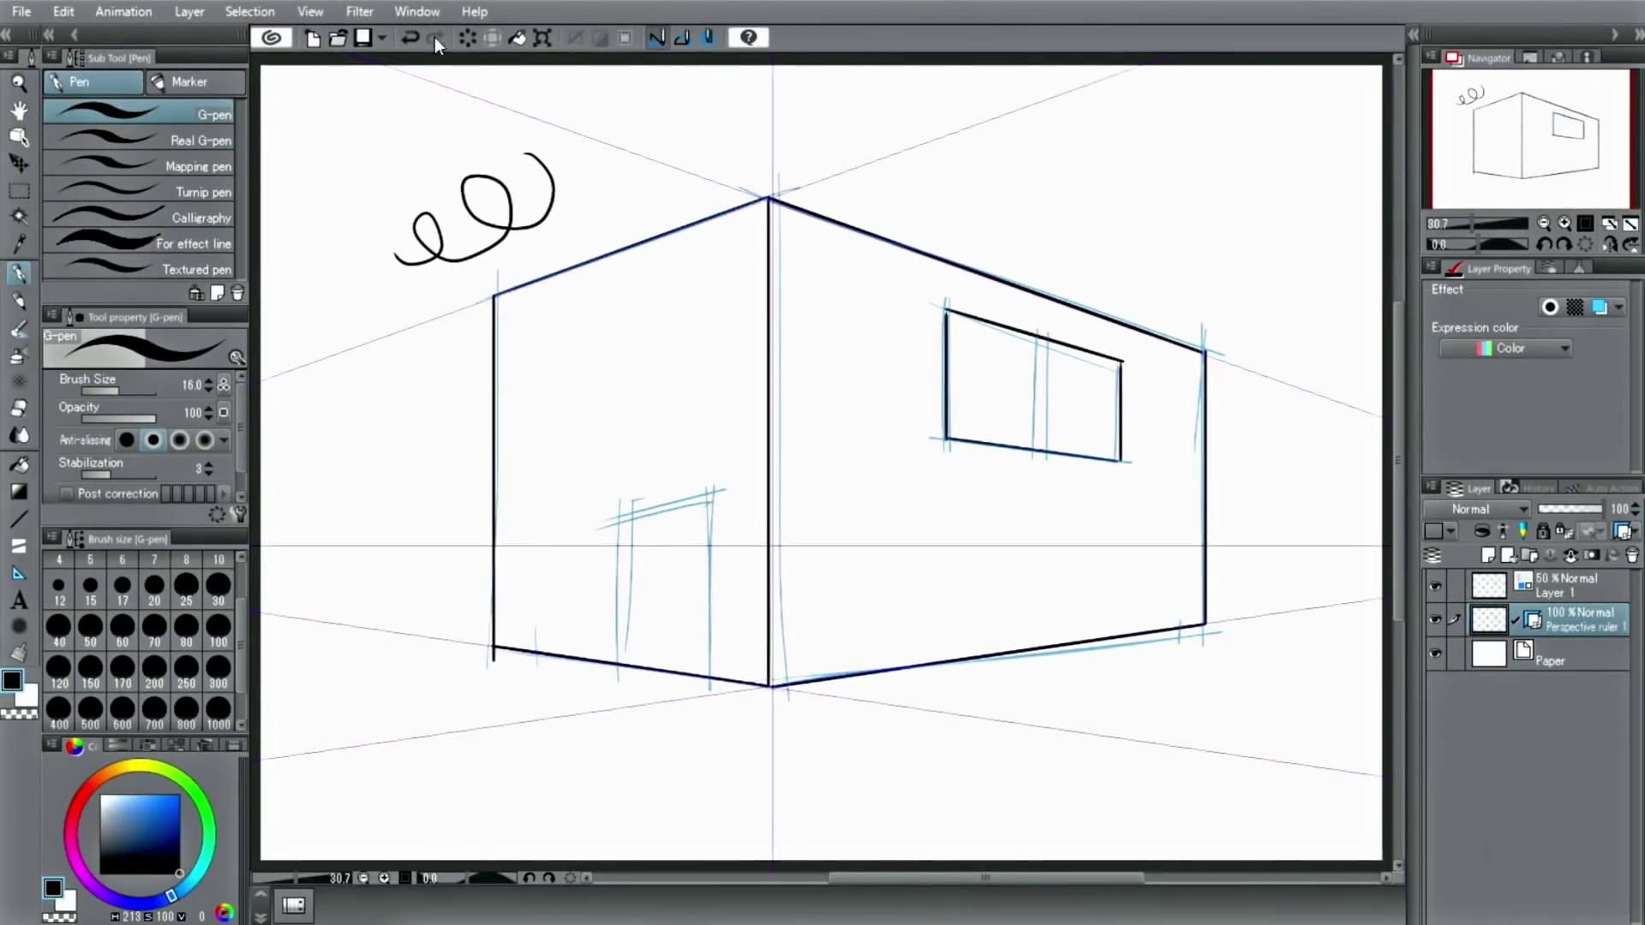
click(412, 36)
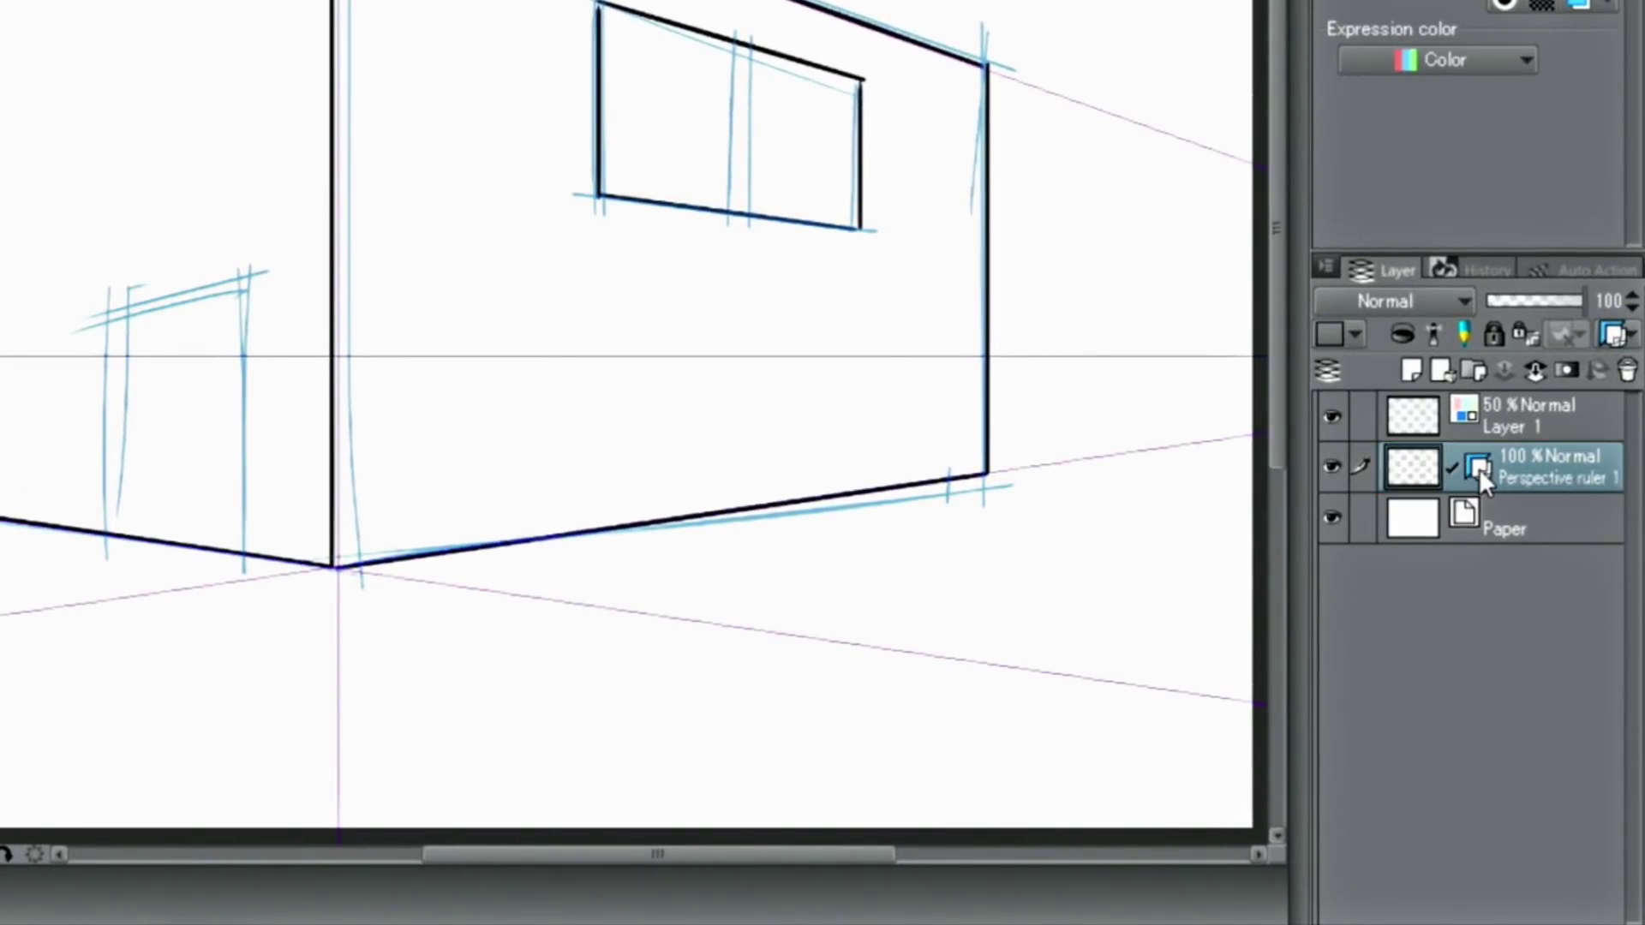
right_click(1479, 471)
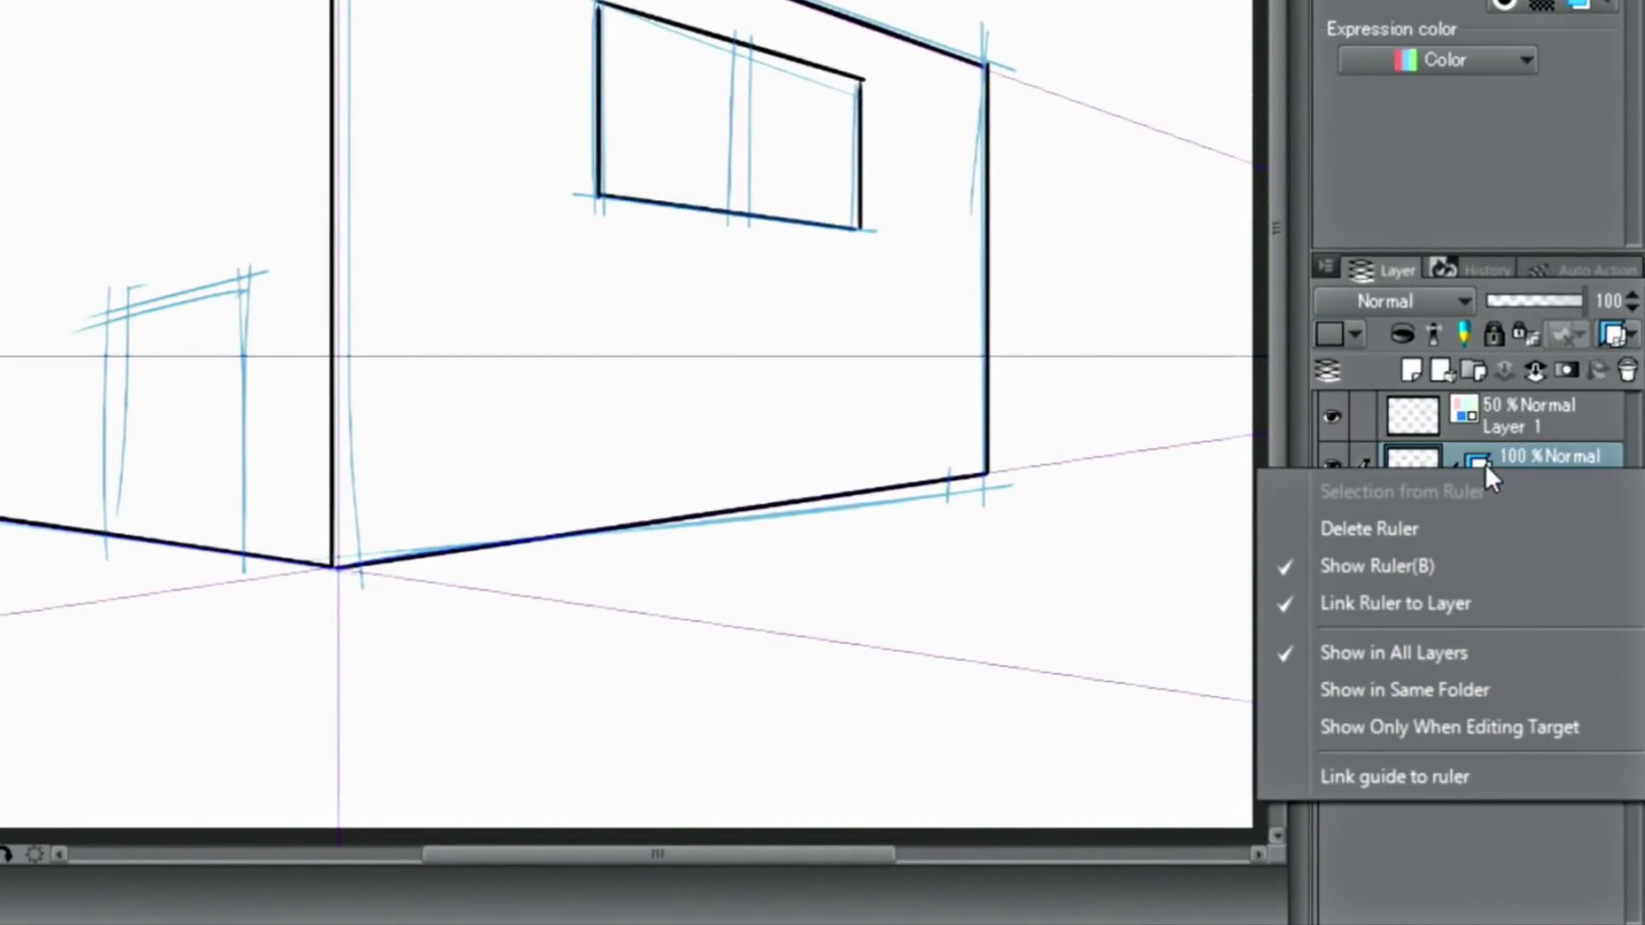
click(1433, 567)
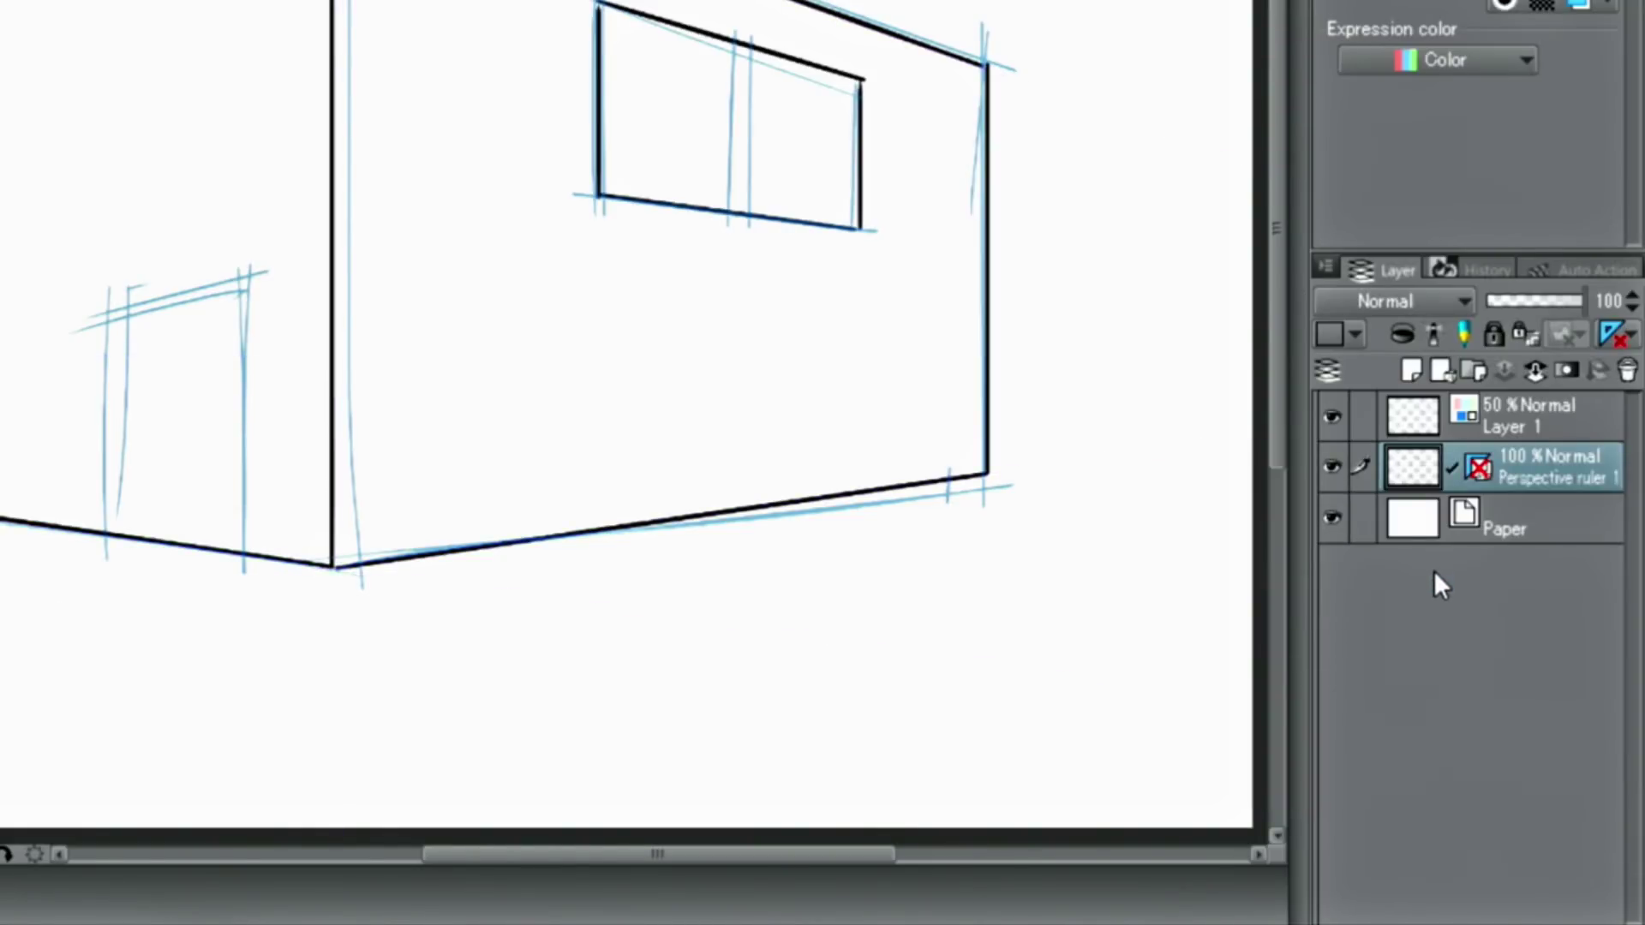
click(1472, 470)
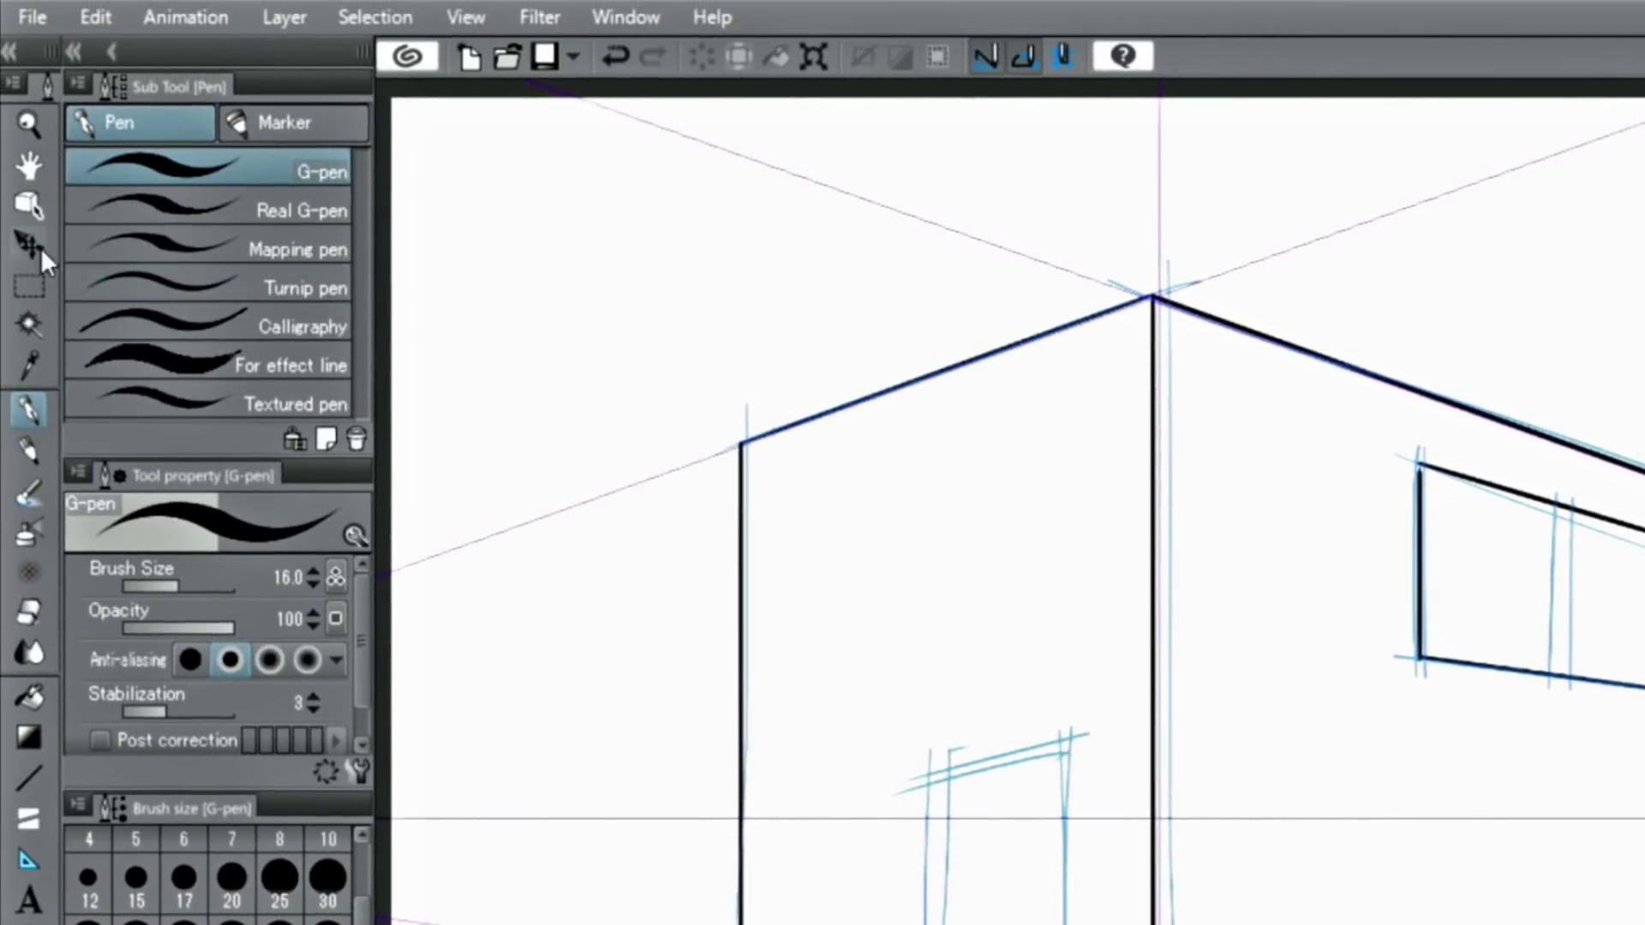
click(28, 203)
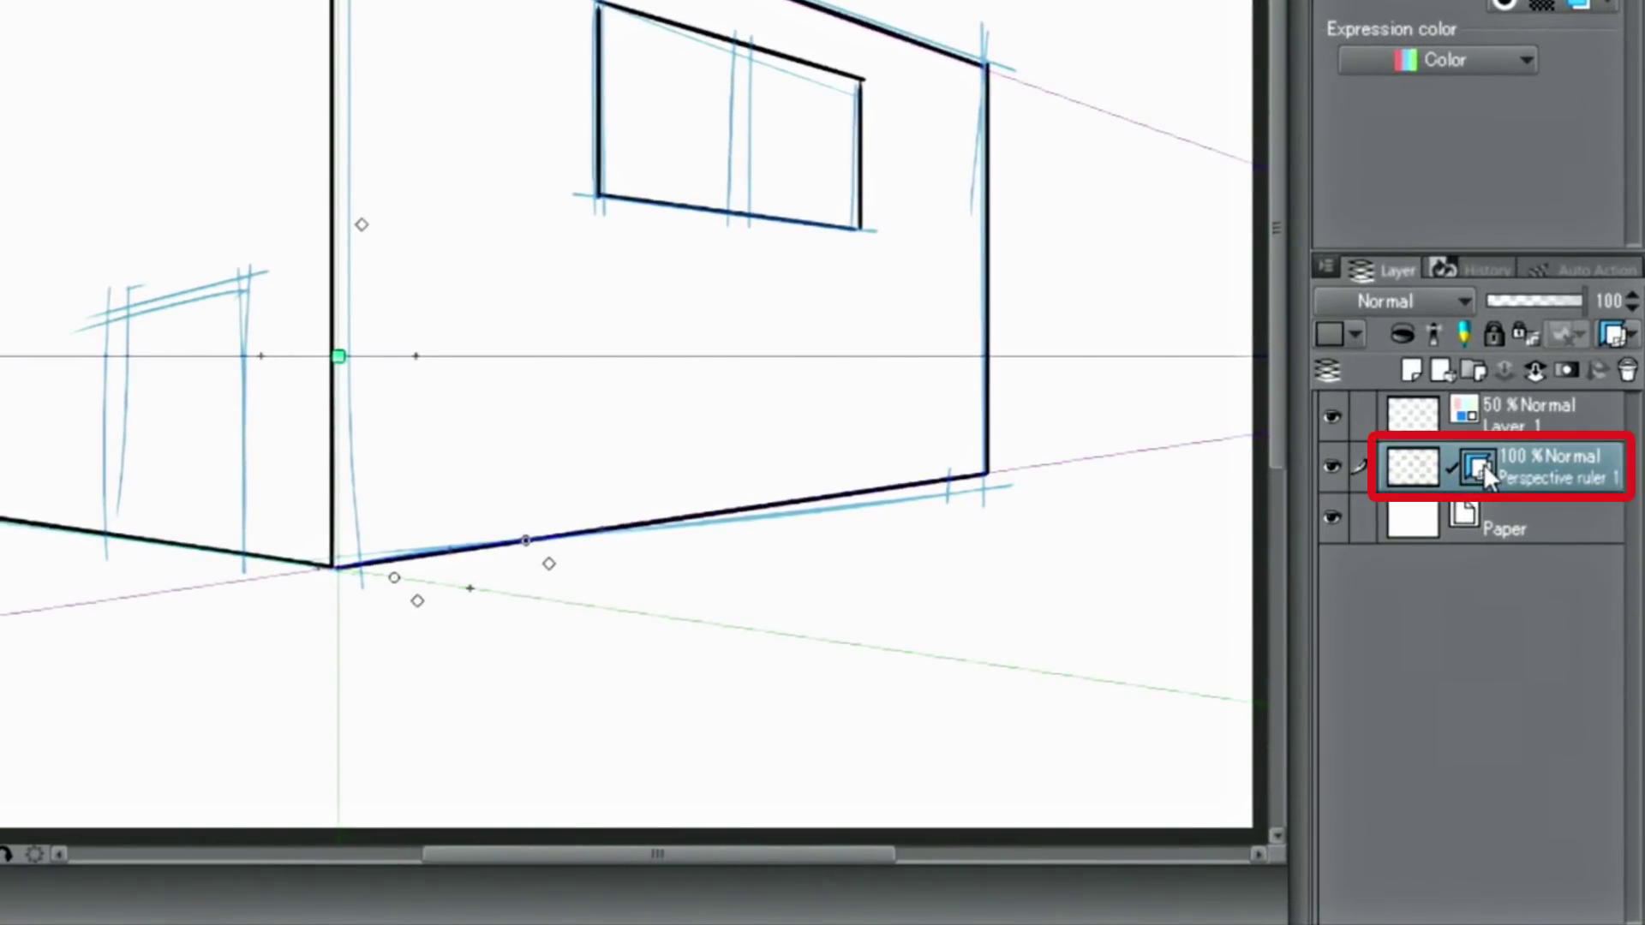
right_click(1483, 463)
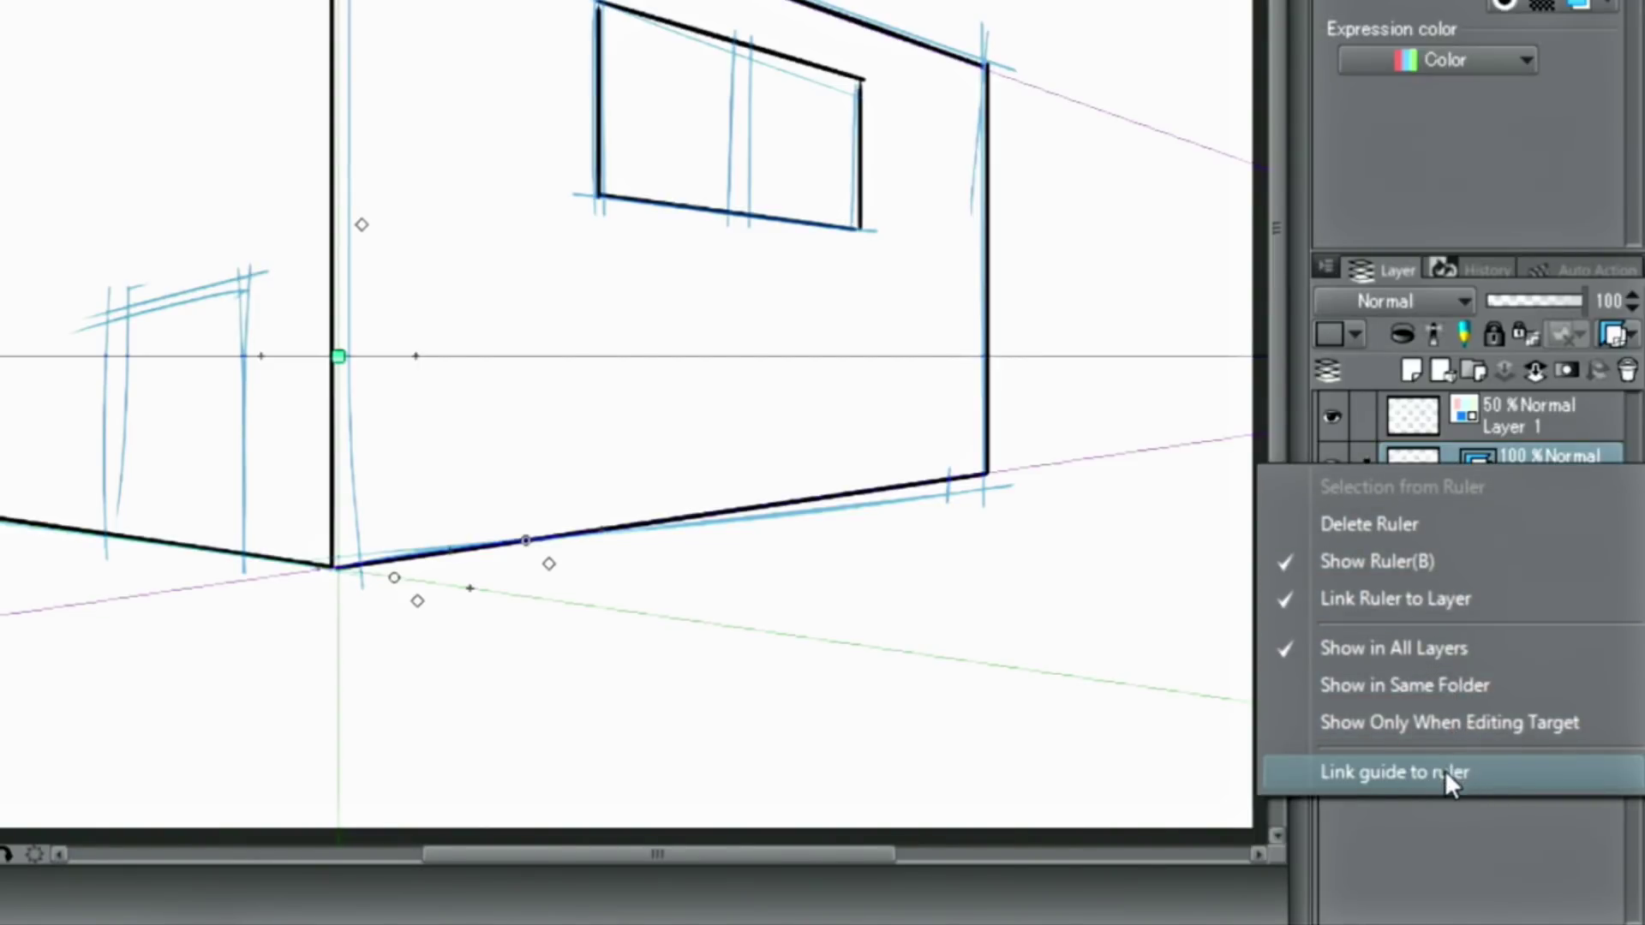
click(1385, 844)
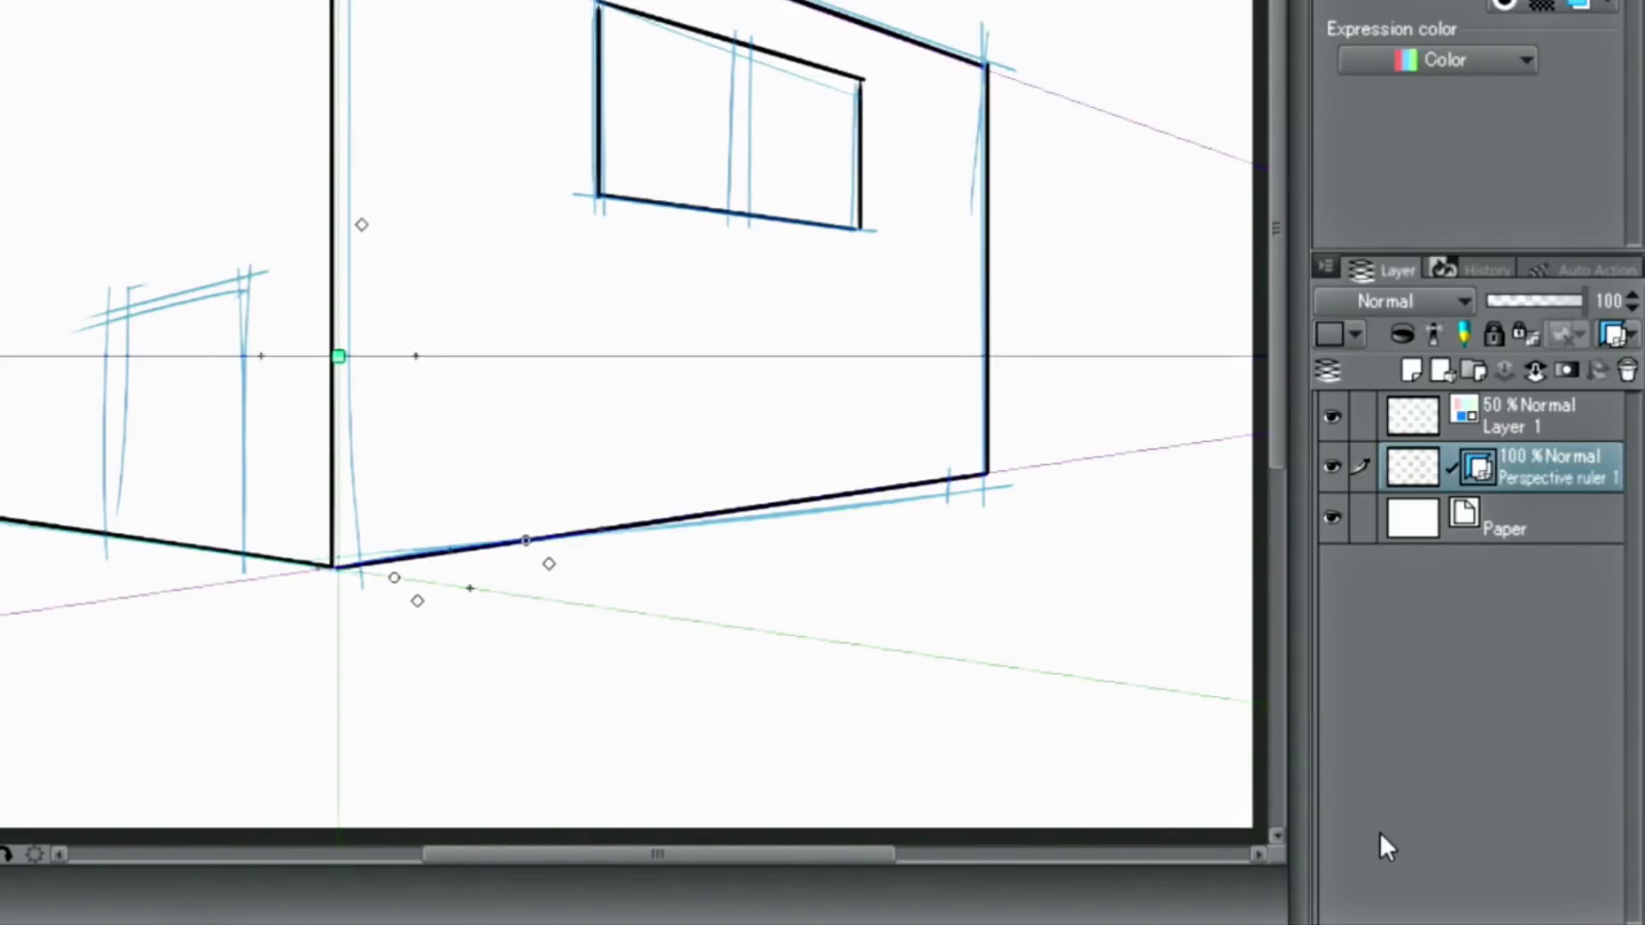
key(p)
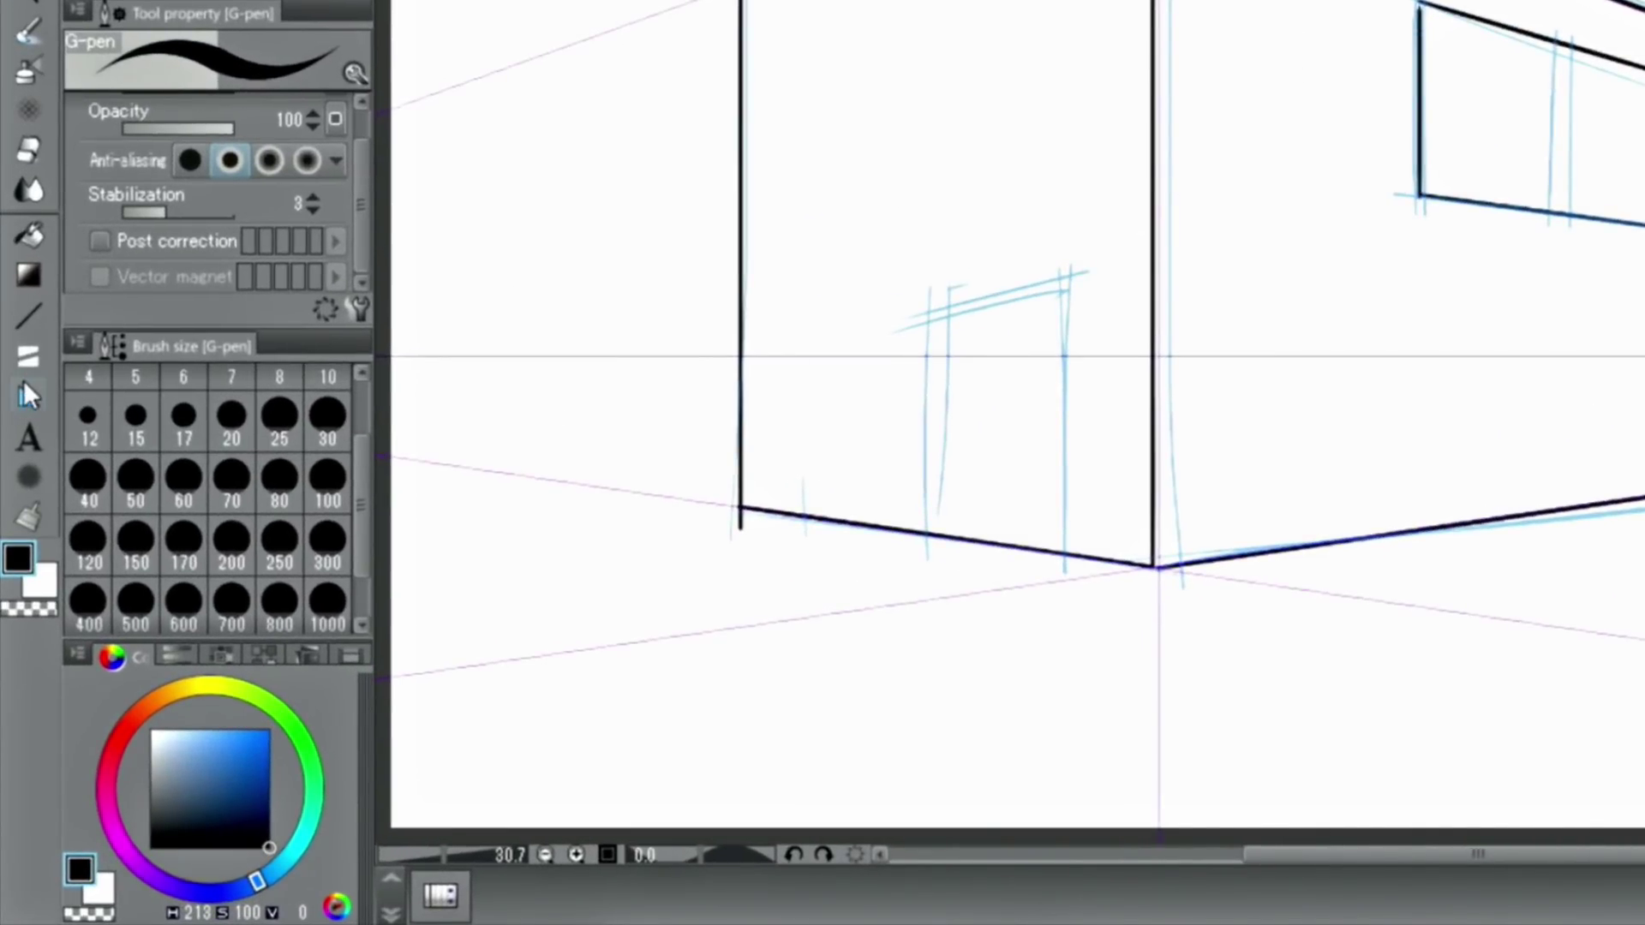
click(29, 394)
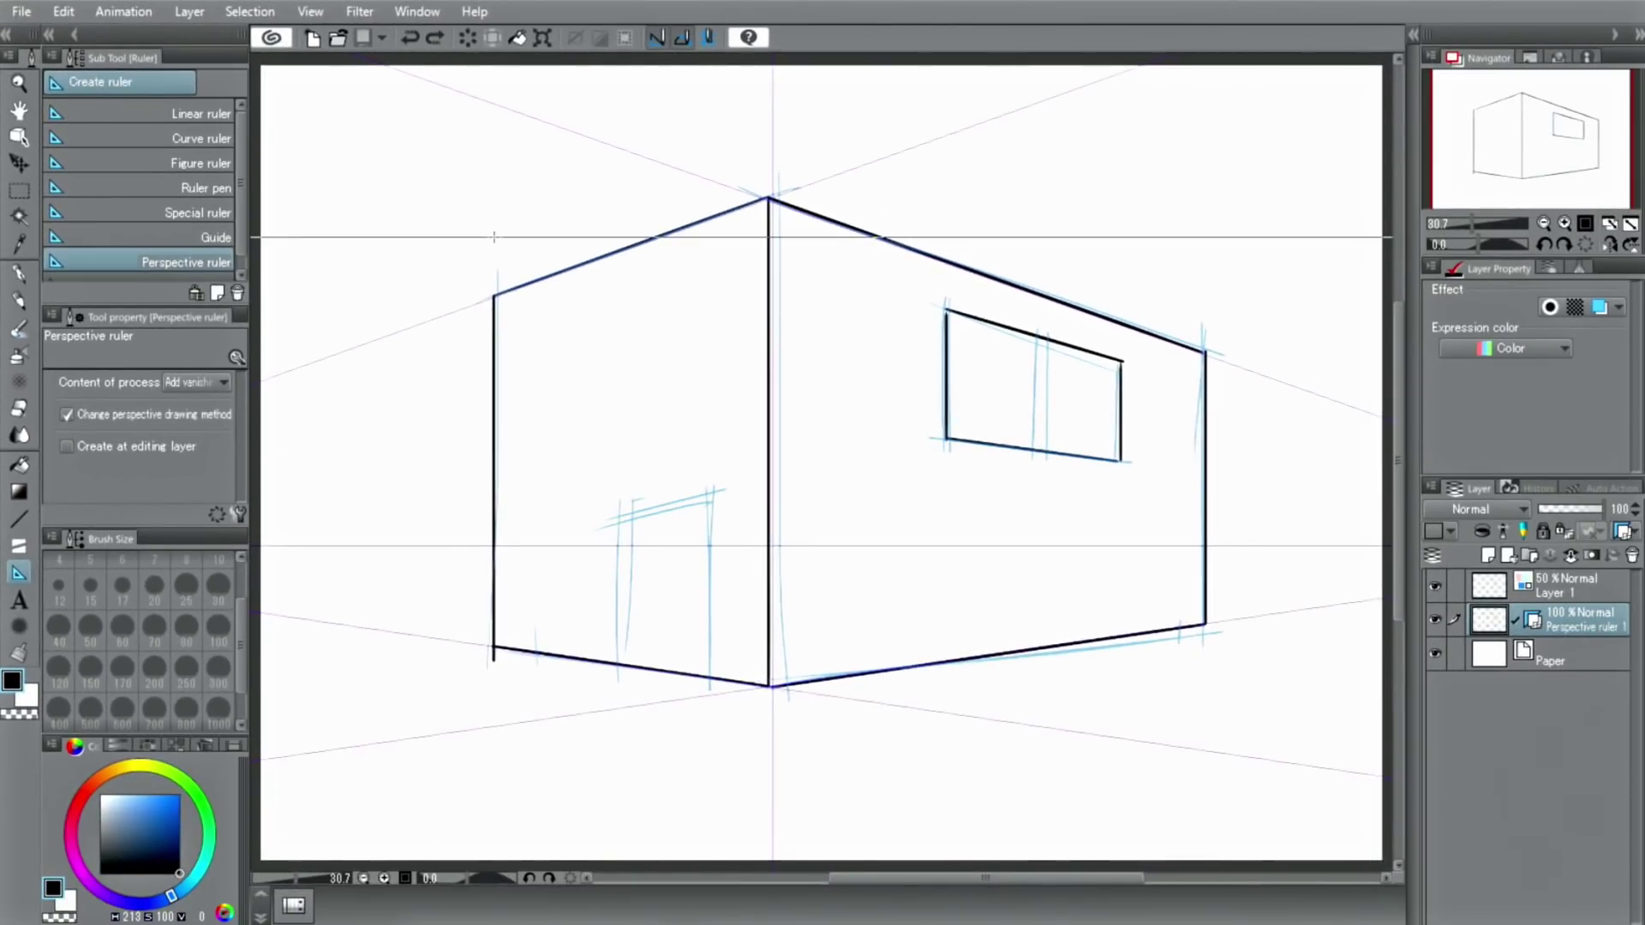
drag(494, 236, 493, 204)
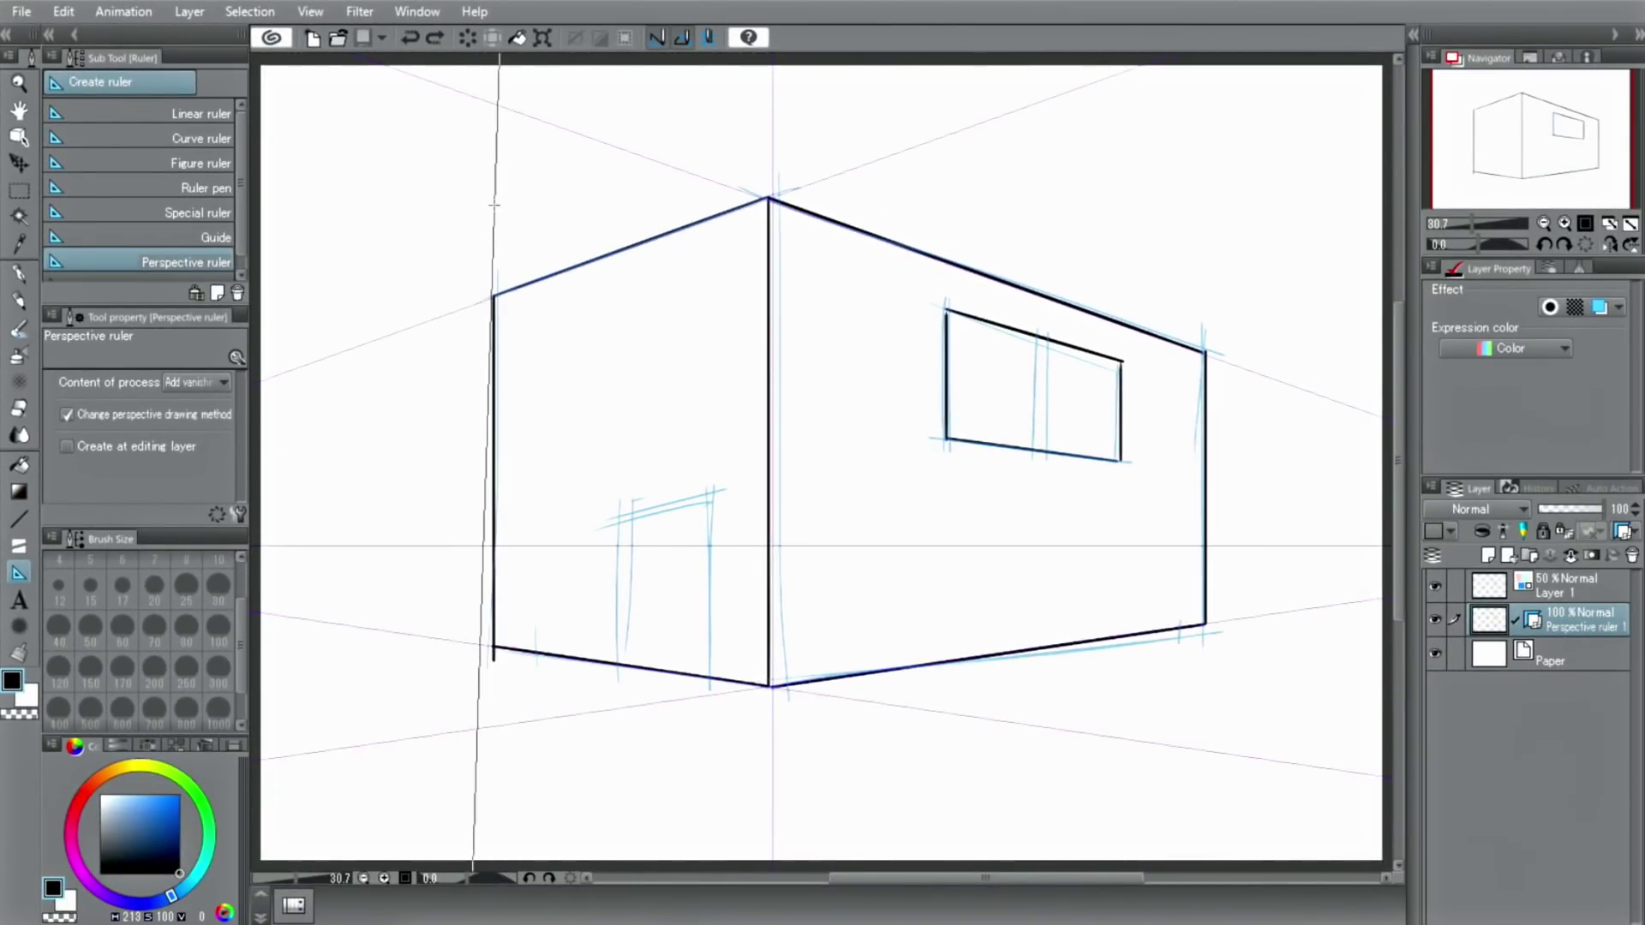
drag(1204, 304, 1194, 273)
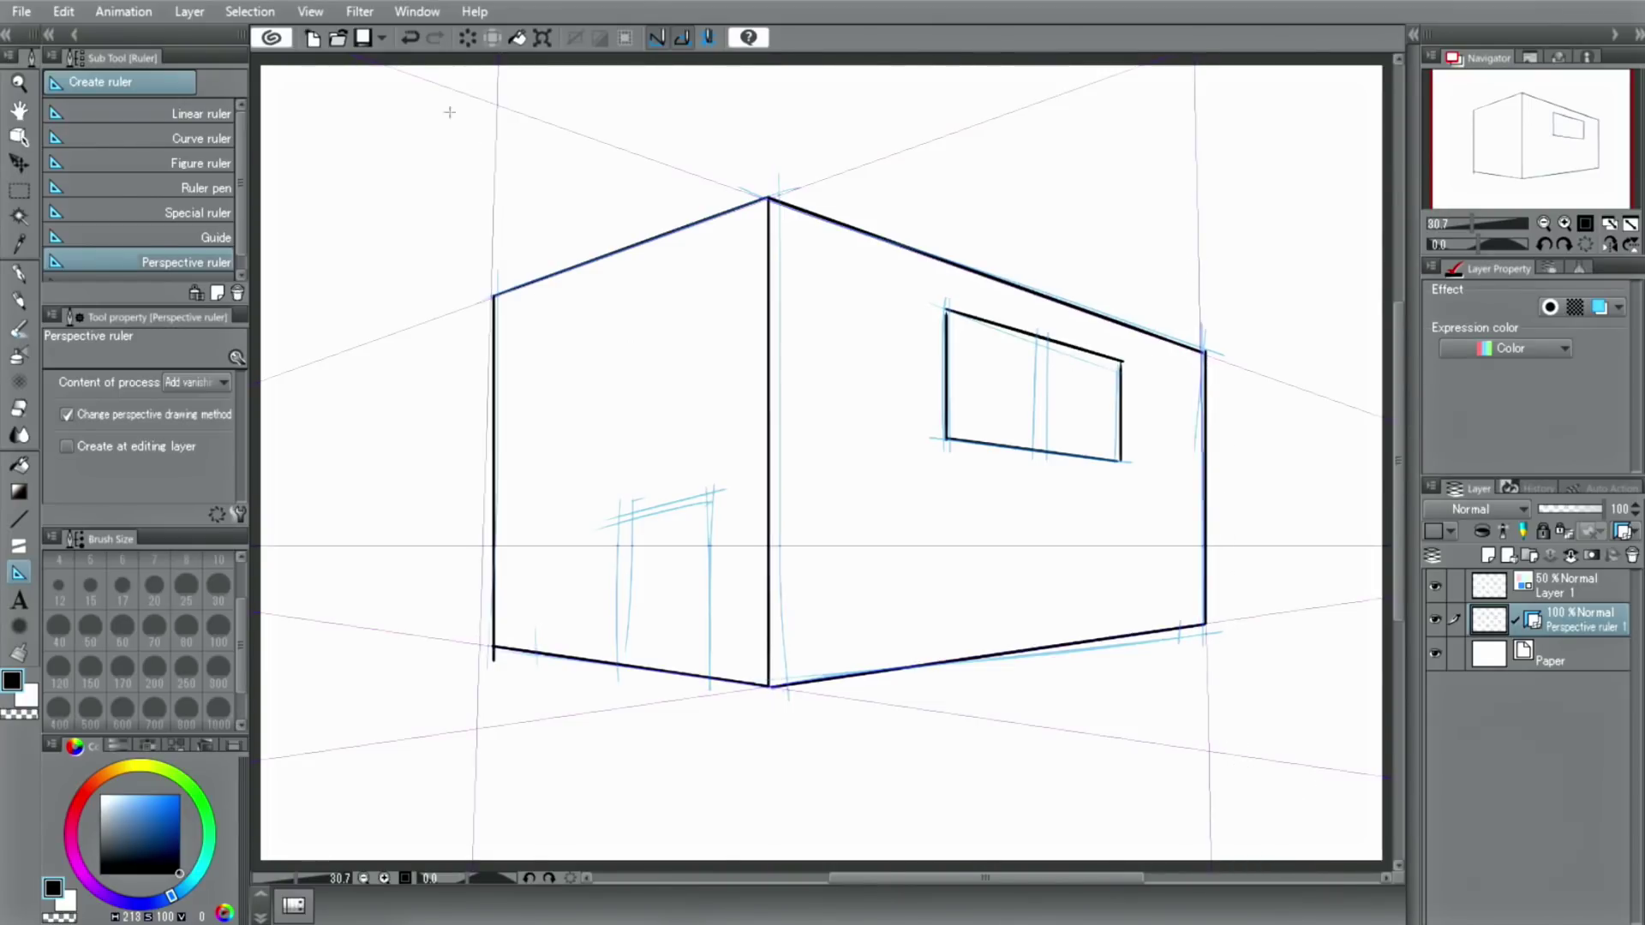
click(409, 38)
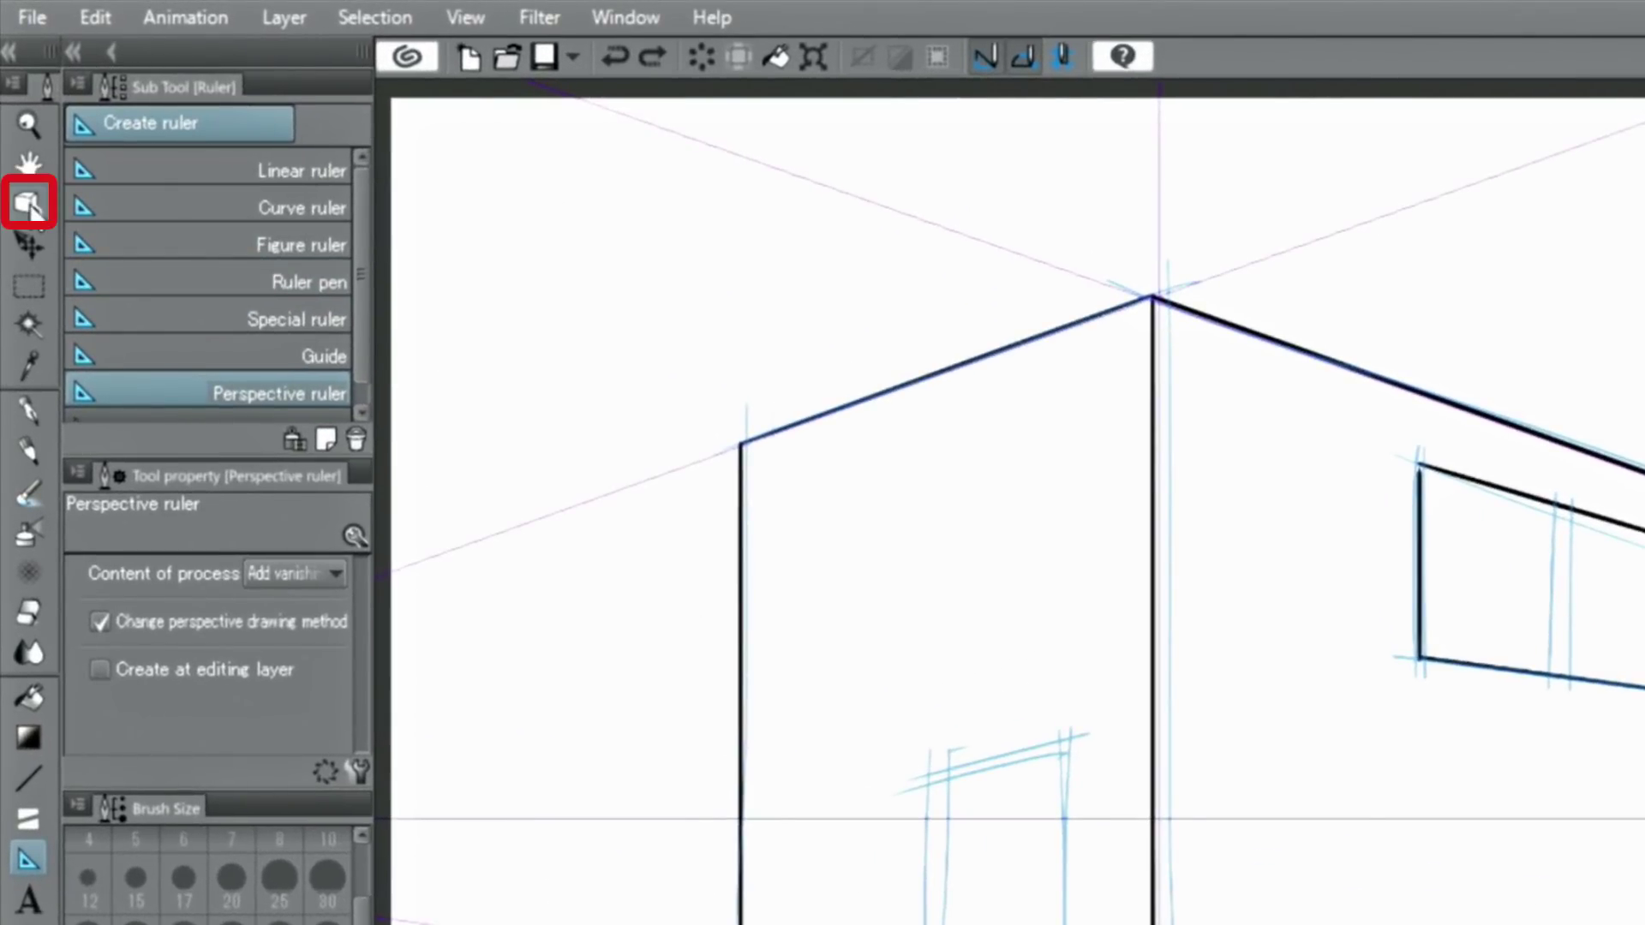
Step: Select Perspective ruler 1, show its XY ground-plane grid, and set grid size to 5
click(23, 204)
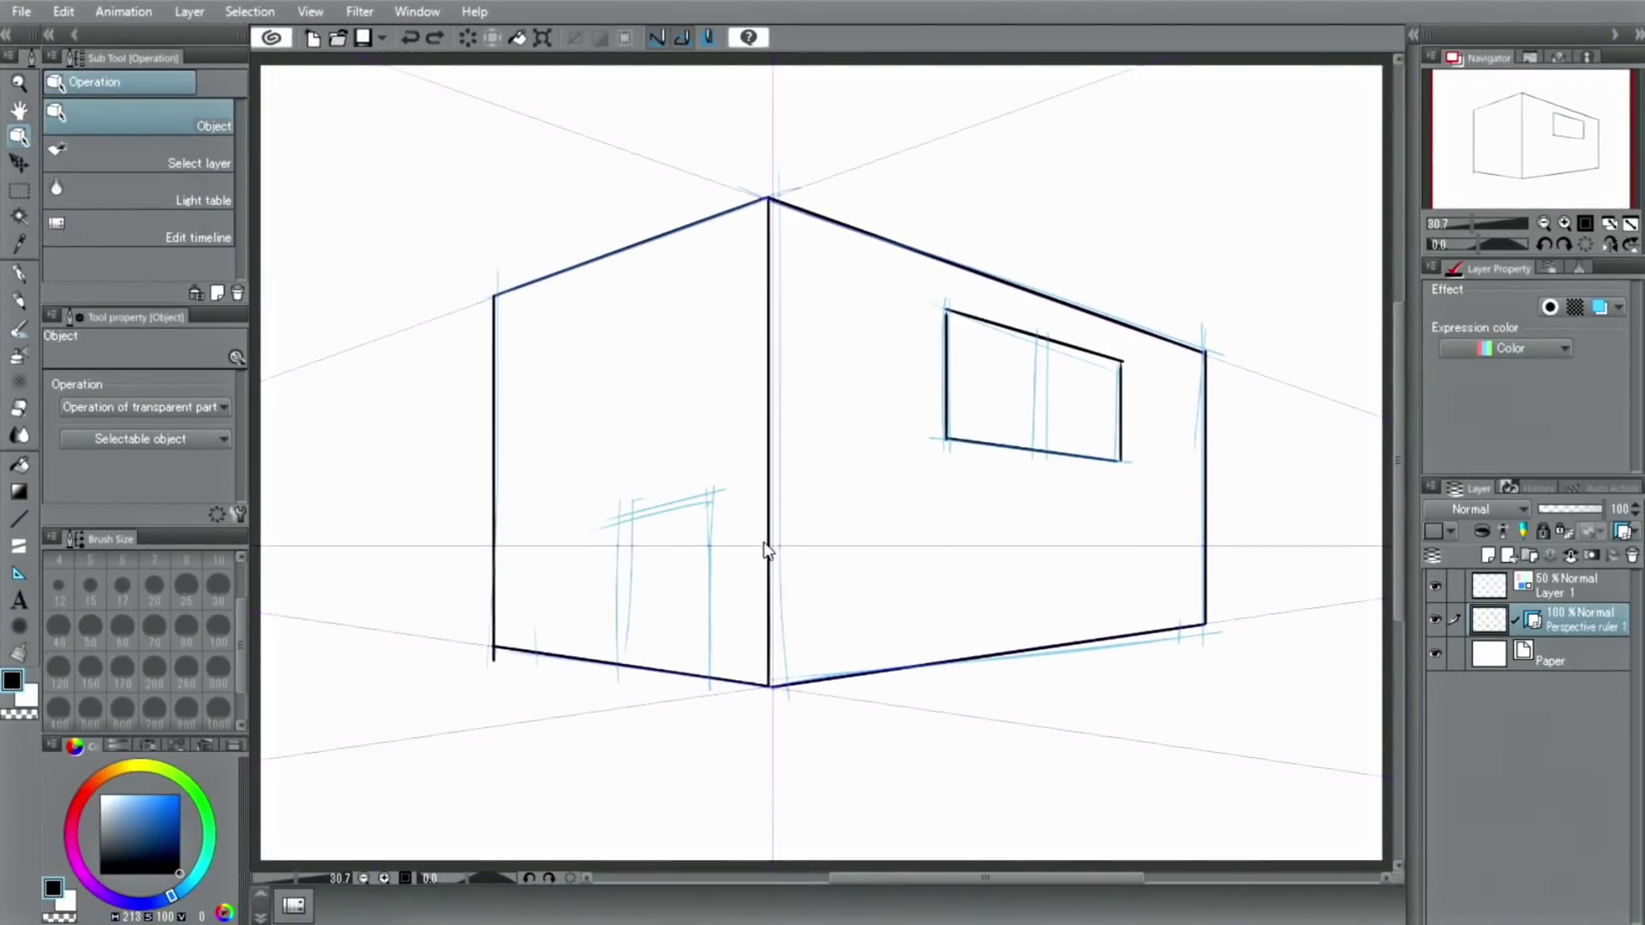
click(755, 556)
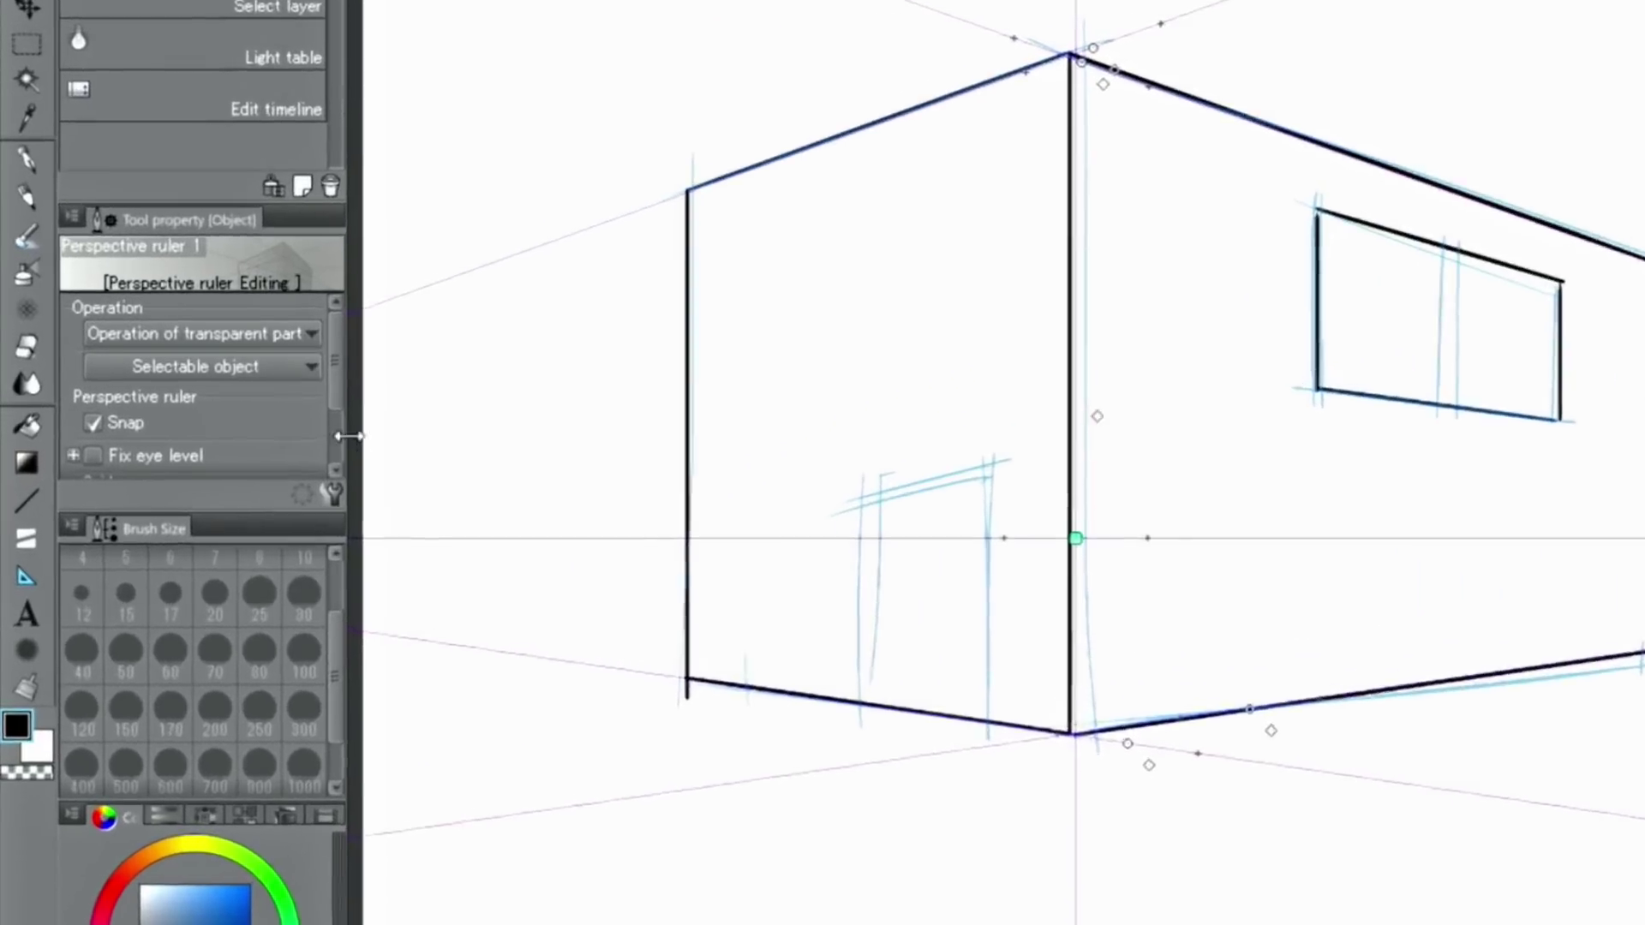
drag(233, 415, 238, 438)
drag(355, 364, 357, 409)
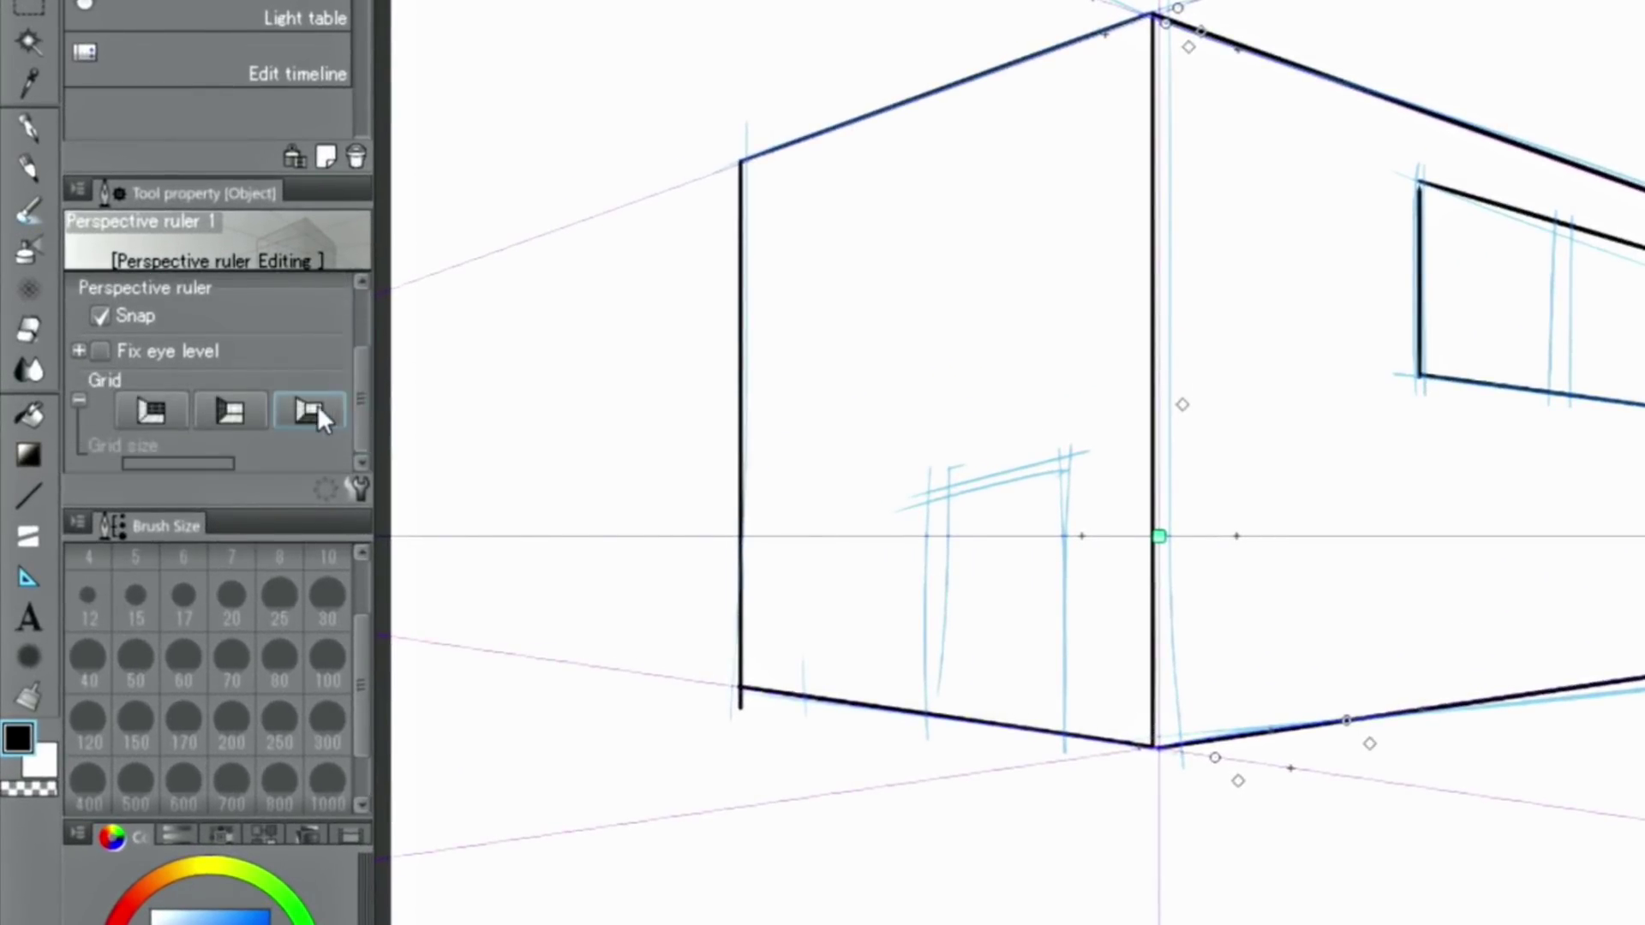
click(318, 410)
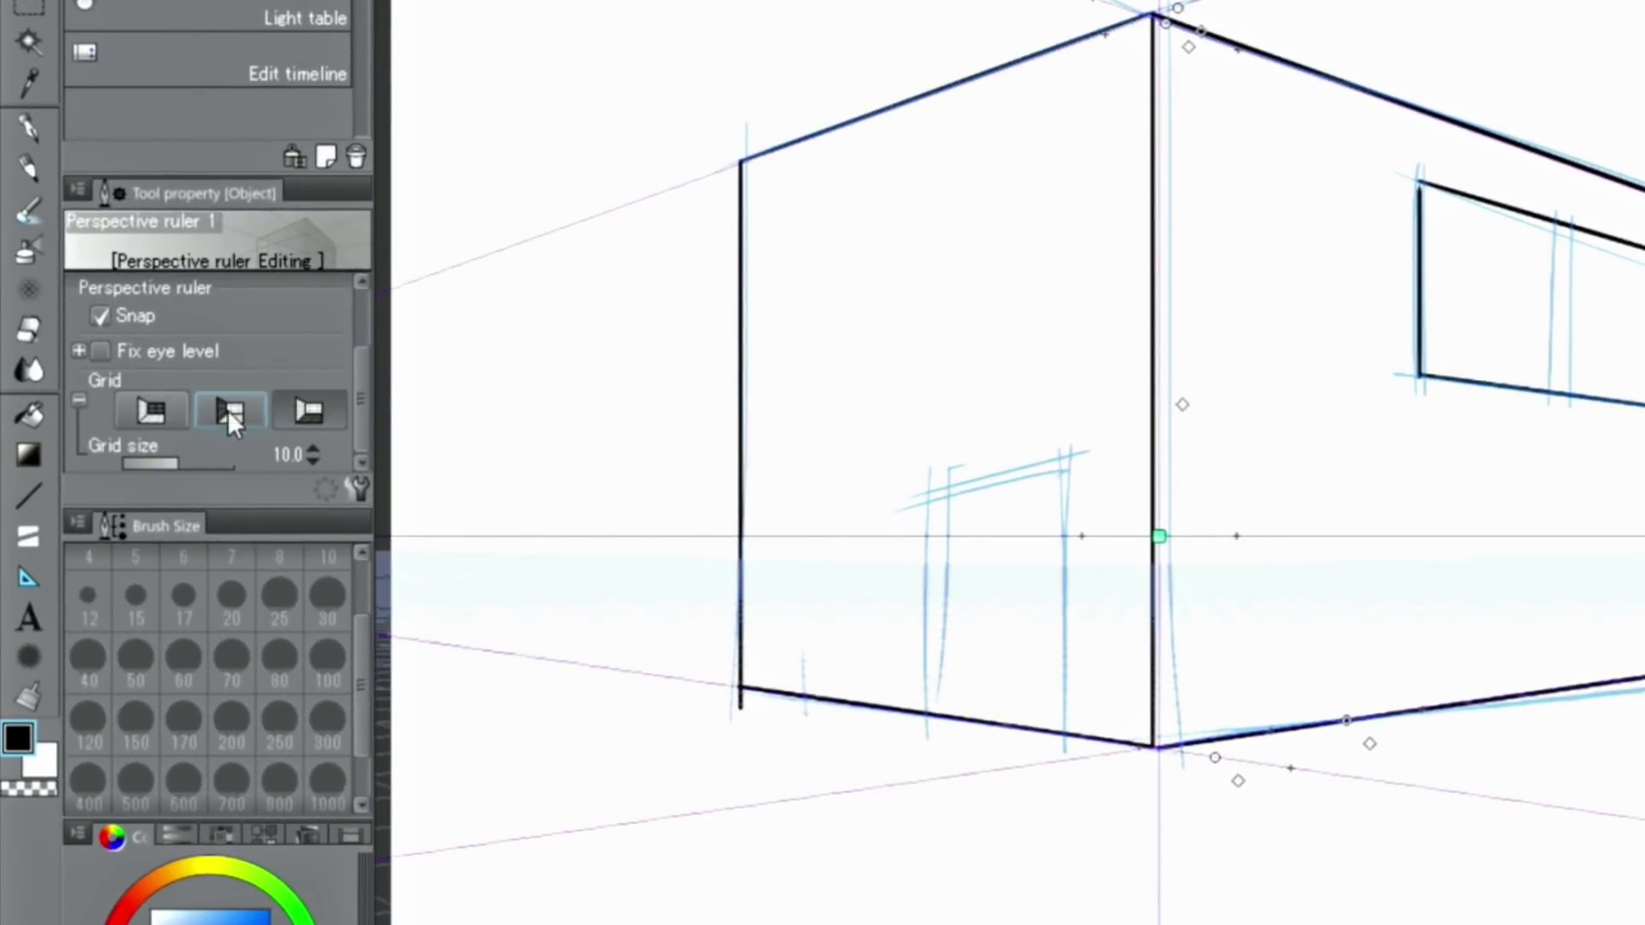
click(153, 411)
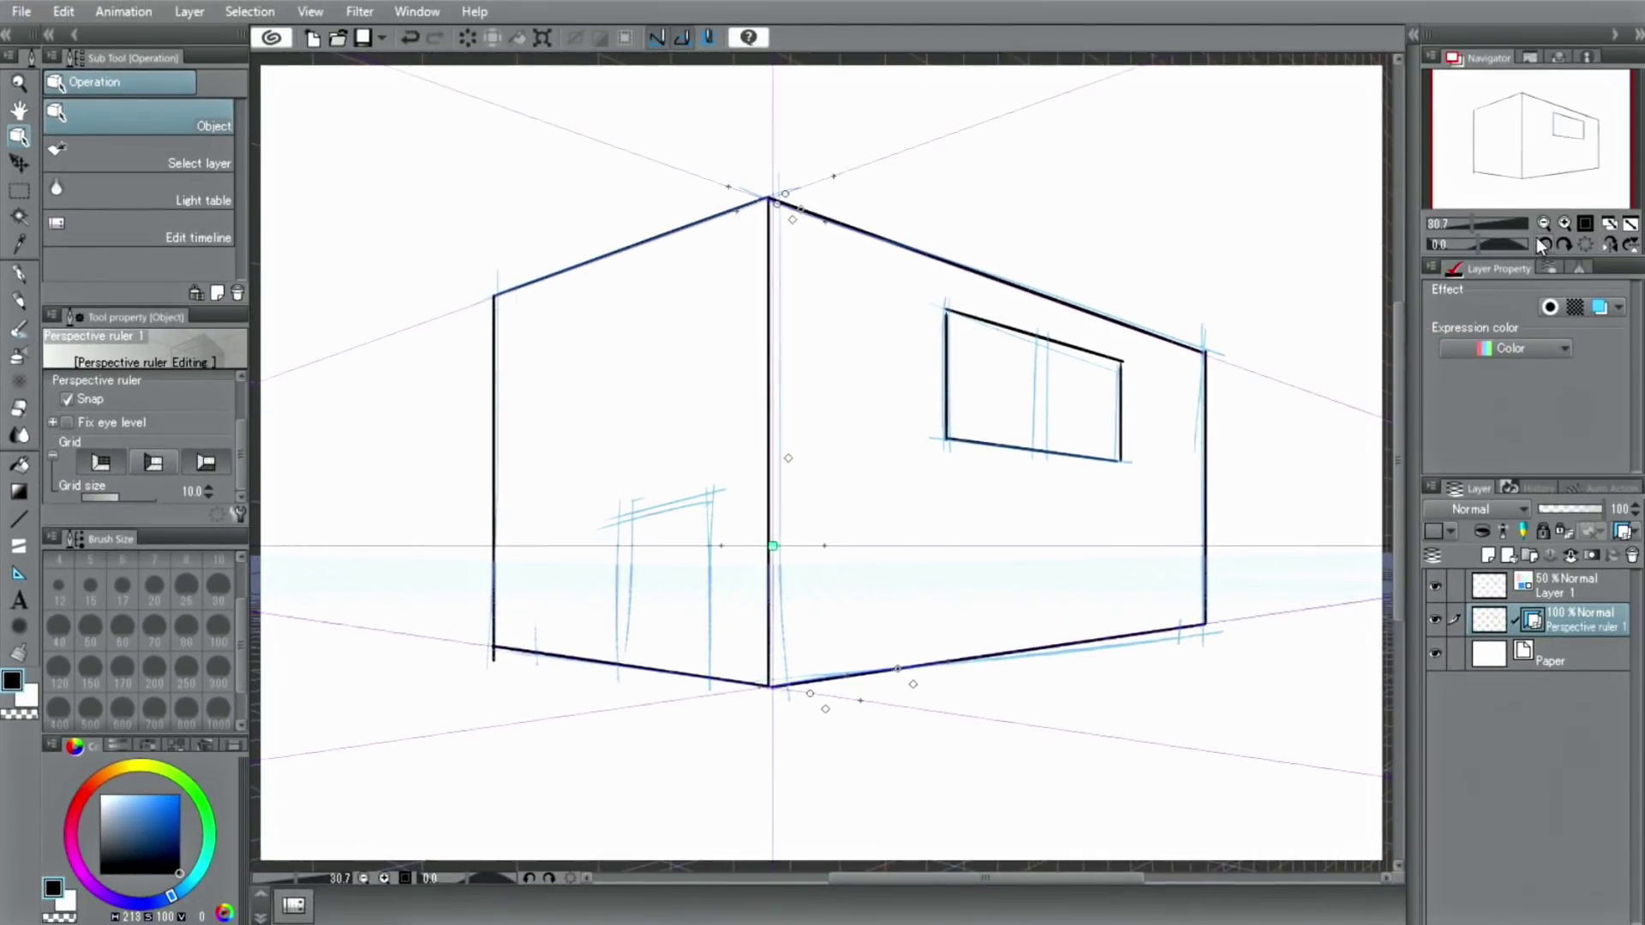
click(1543, 225)
click(1544, 225)
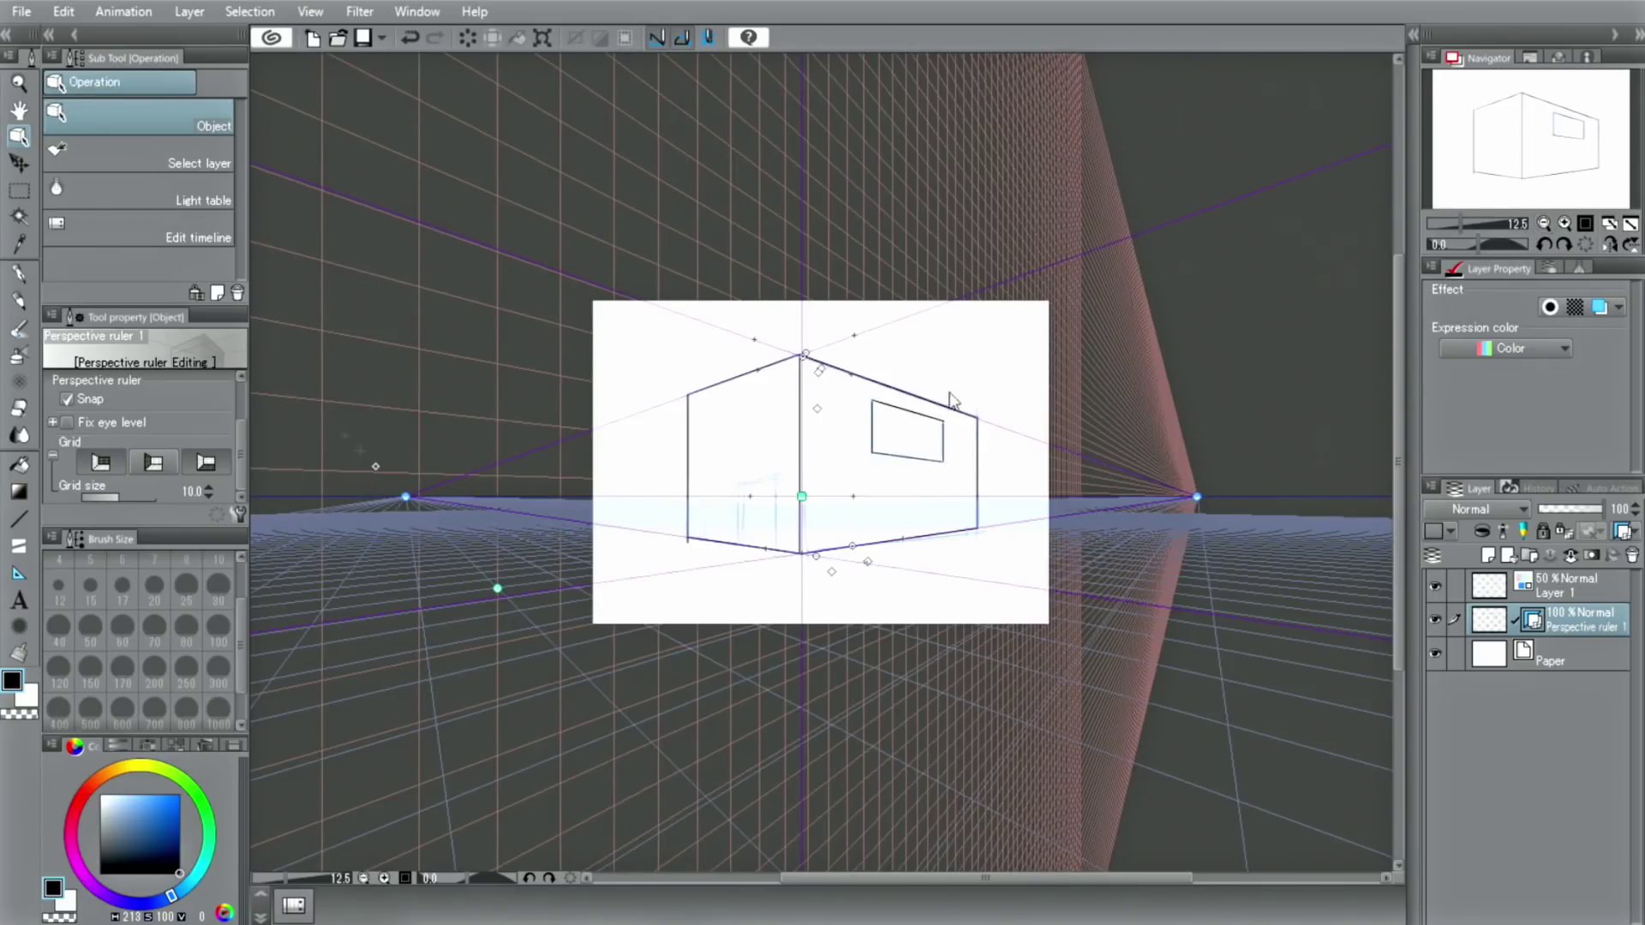
drag(110, 493, 114, 502)
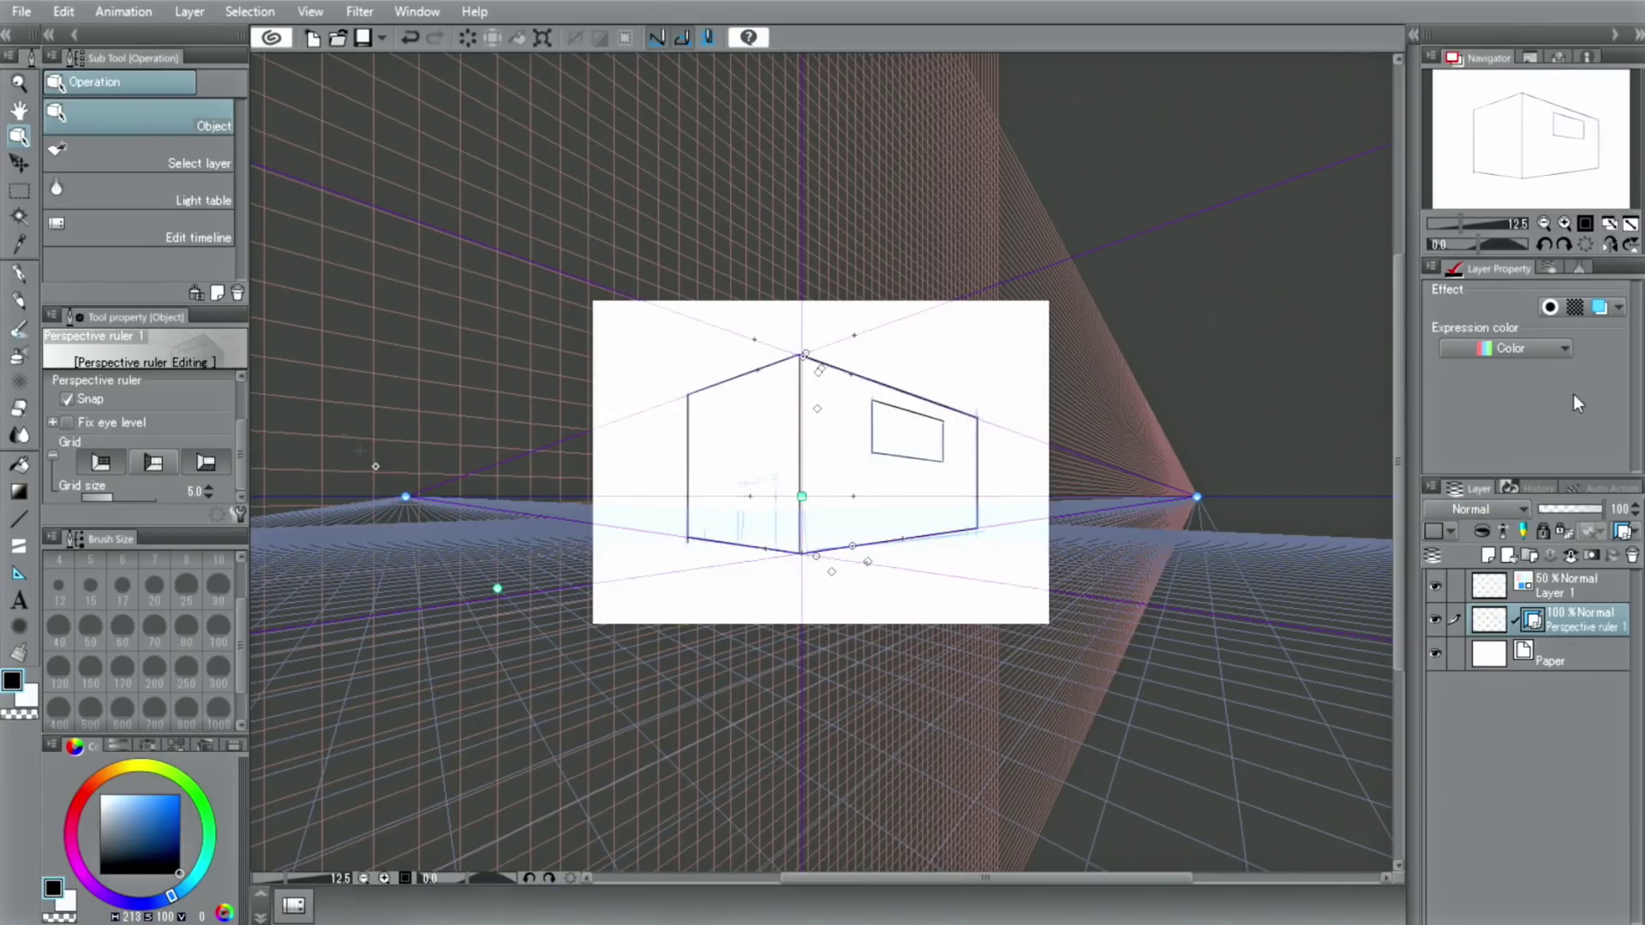
click(1629, 223)
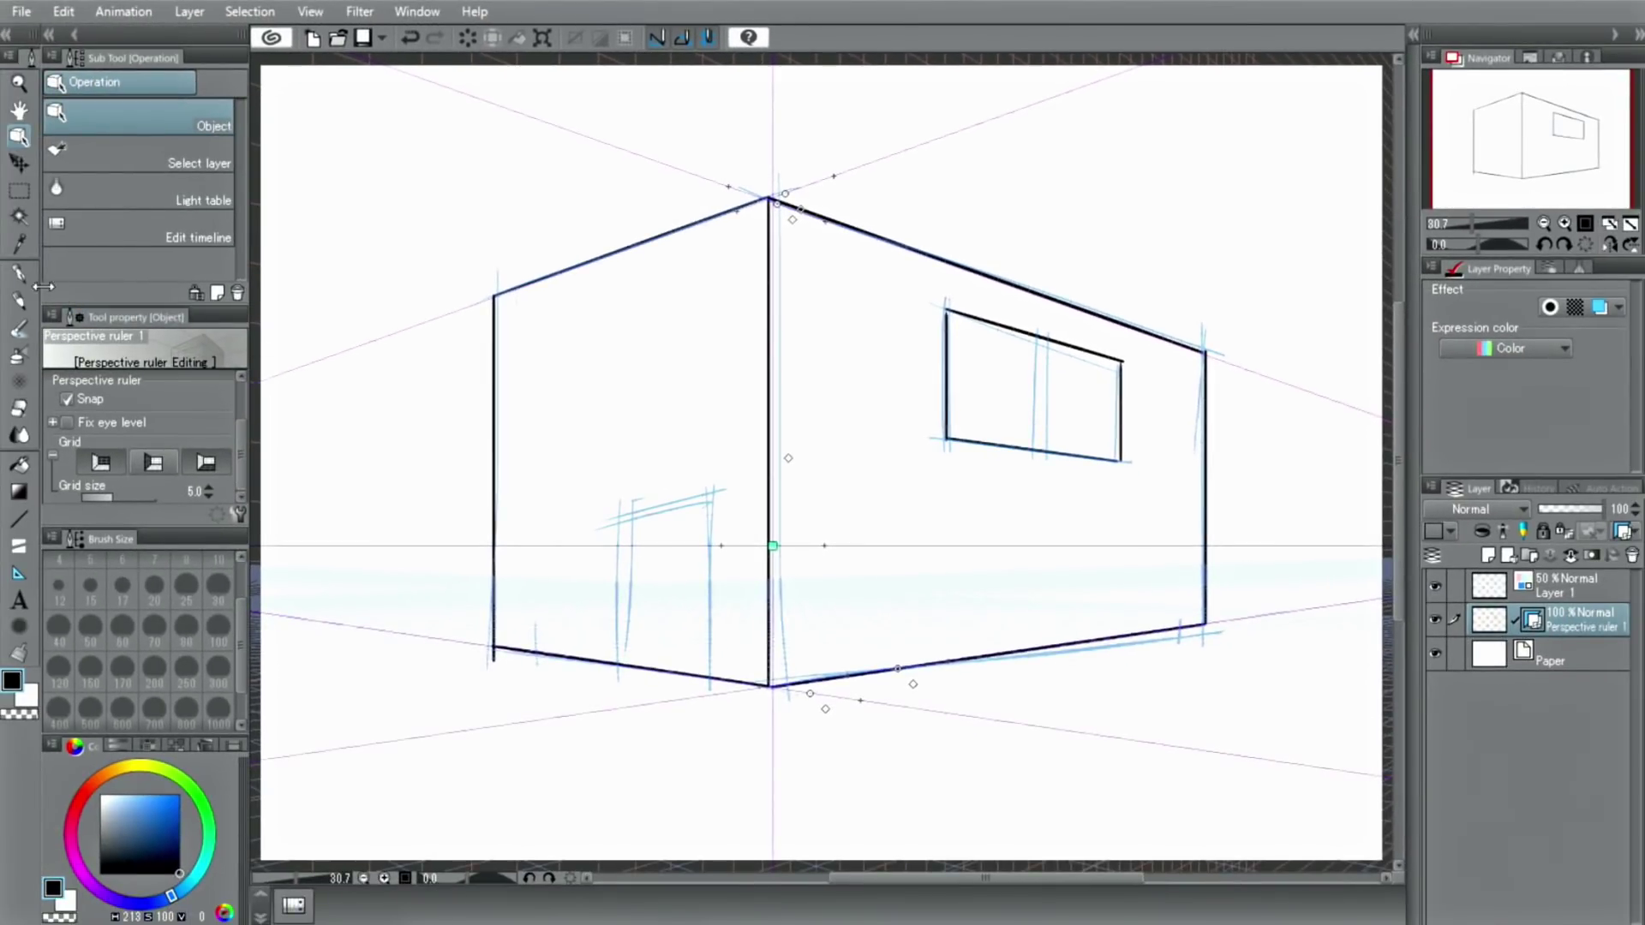
click(20, 296)
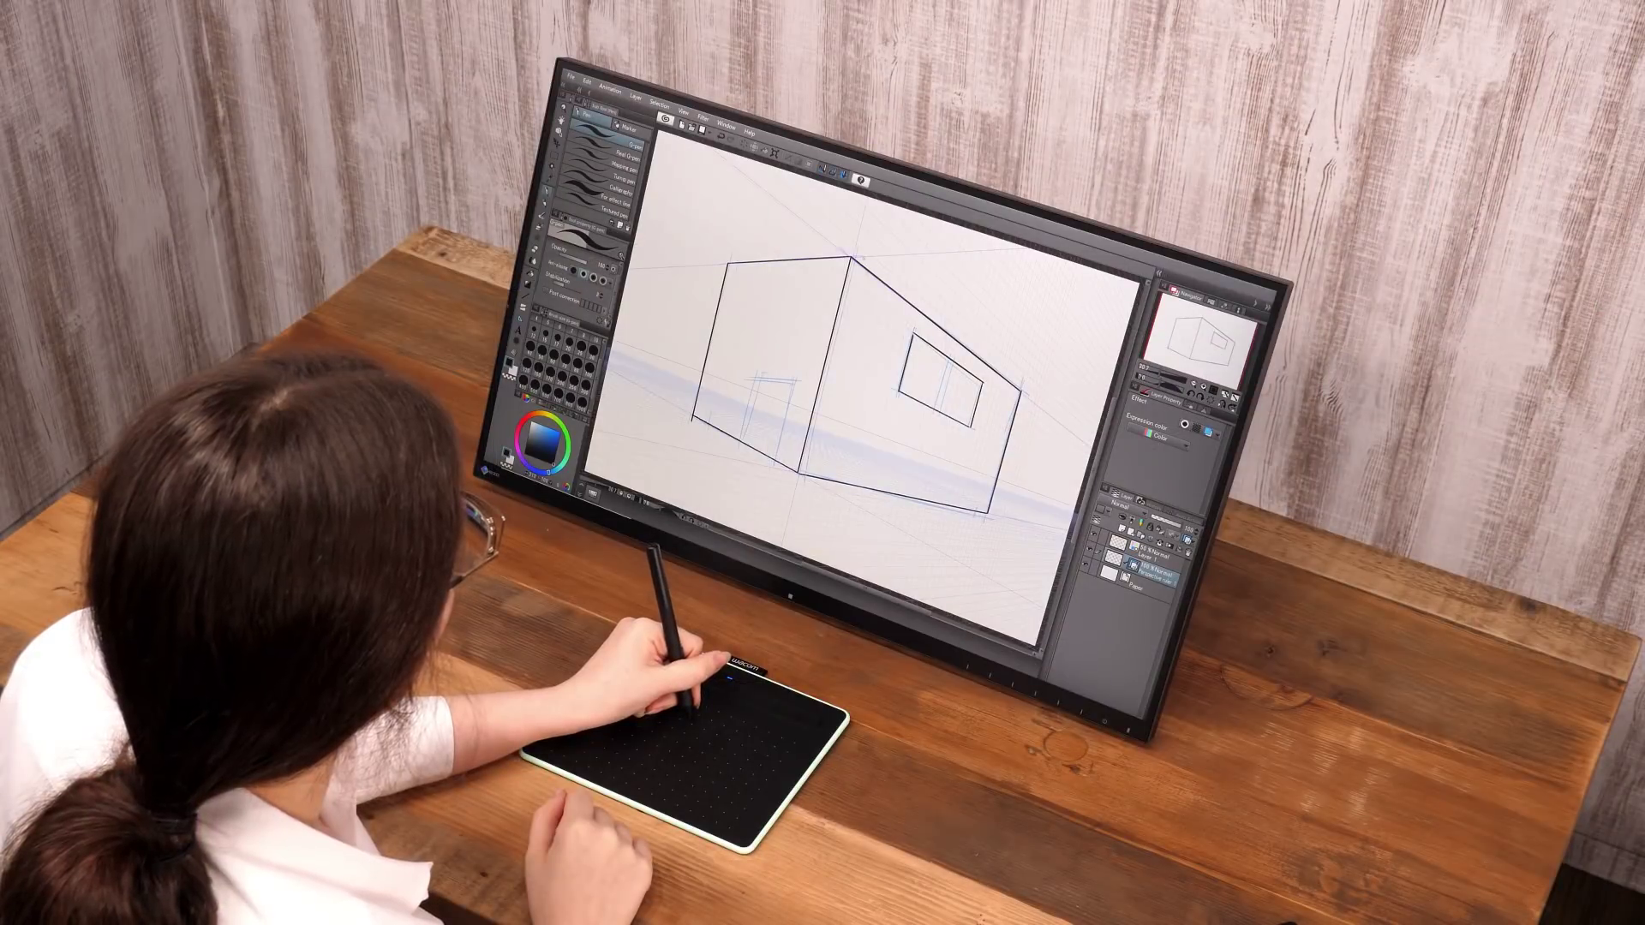
Step: Draw four perspective-snapped vertical G-pen strokes beside the front corner edge
drag(854, 270, 813, 465)
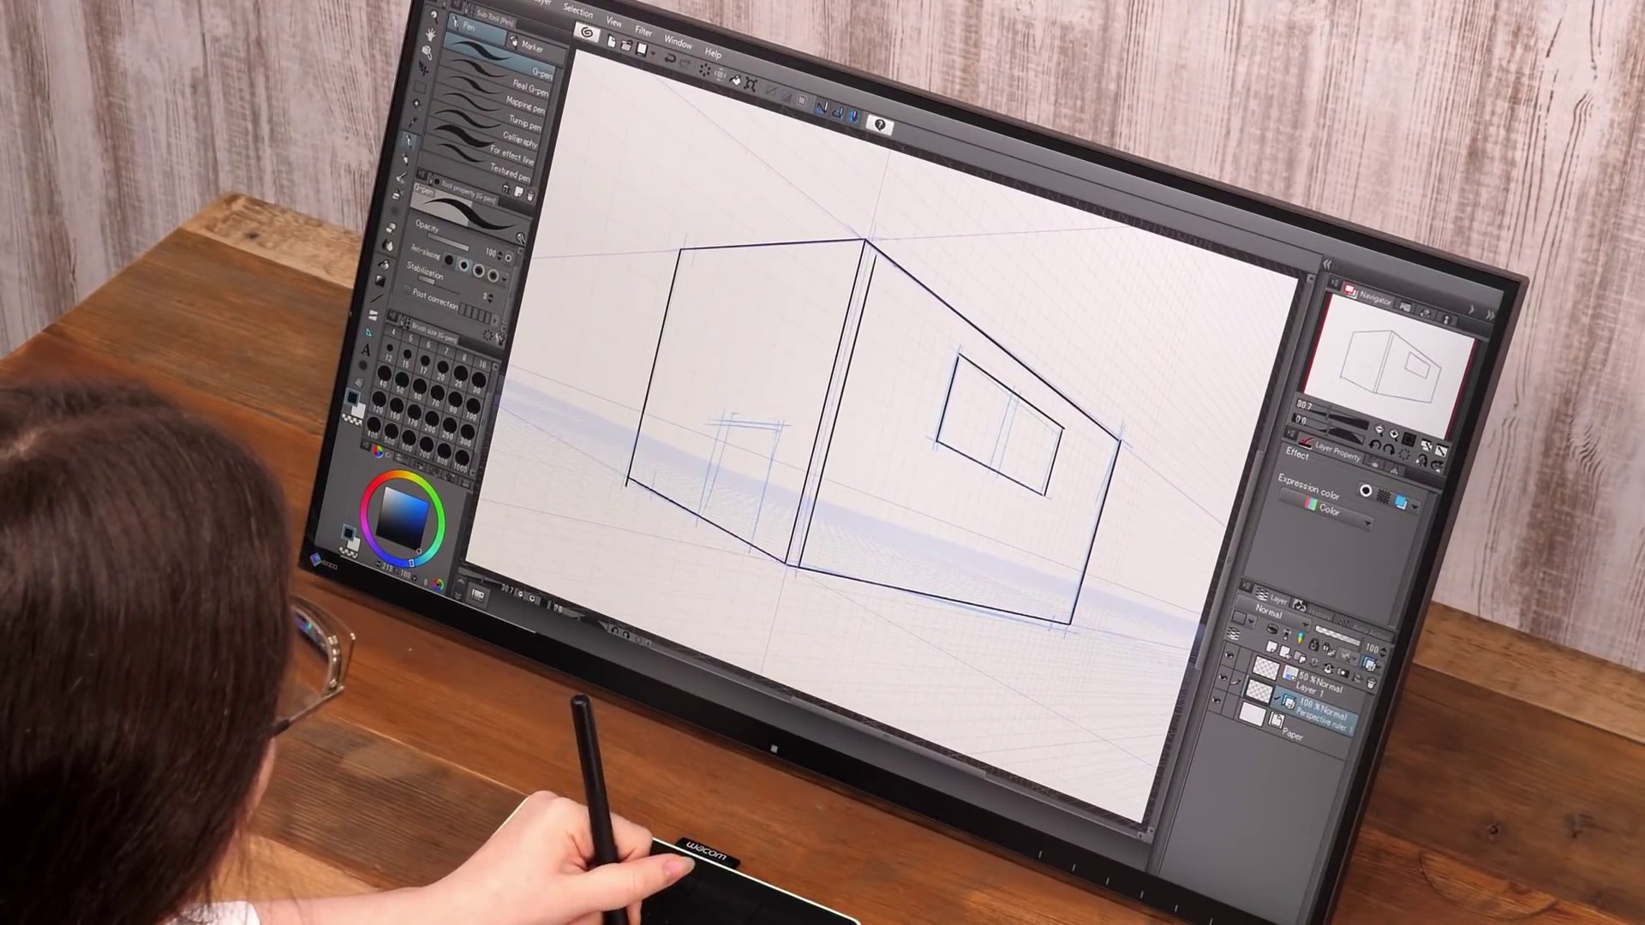
drag(887, 257, 812, 572)
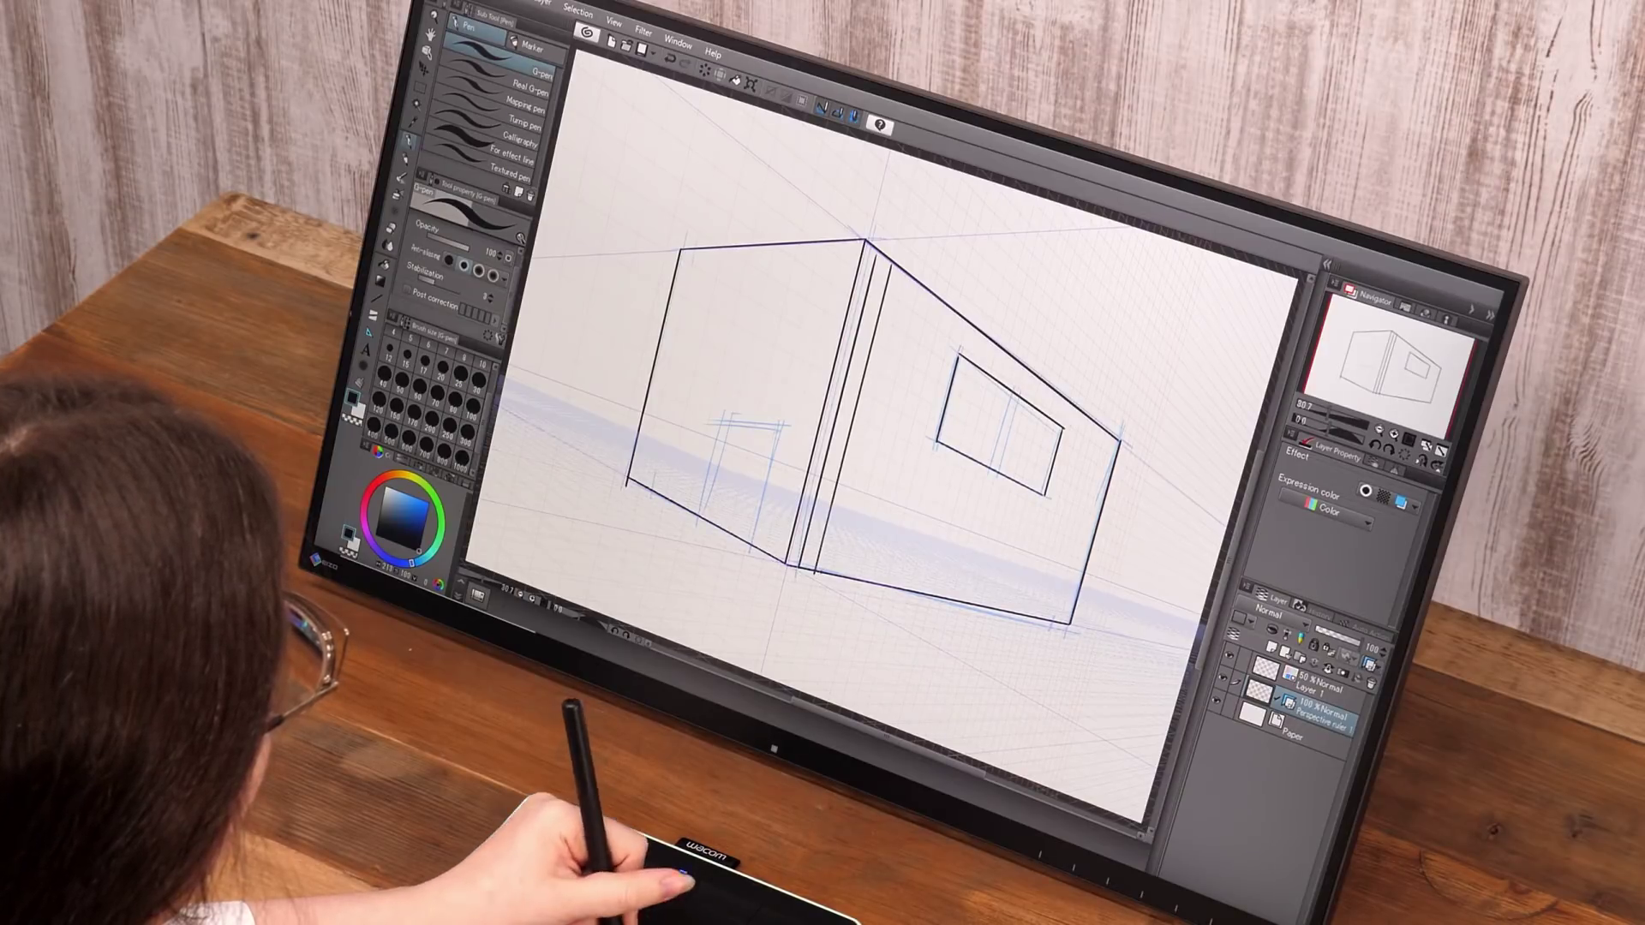
drag(899, 276, 841, 534)
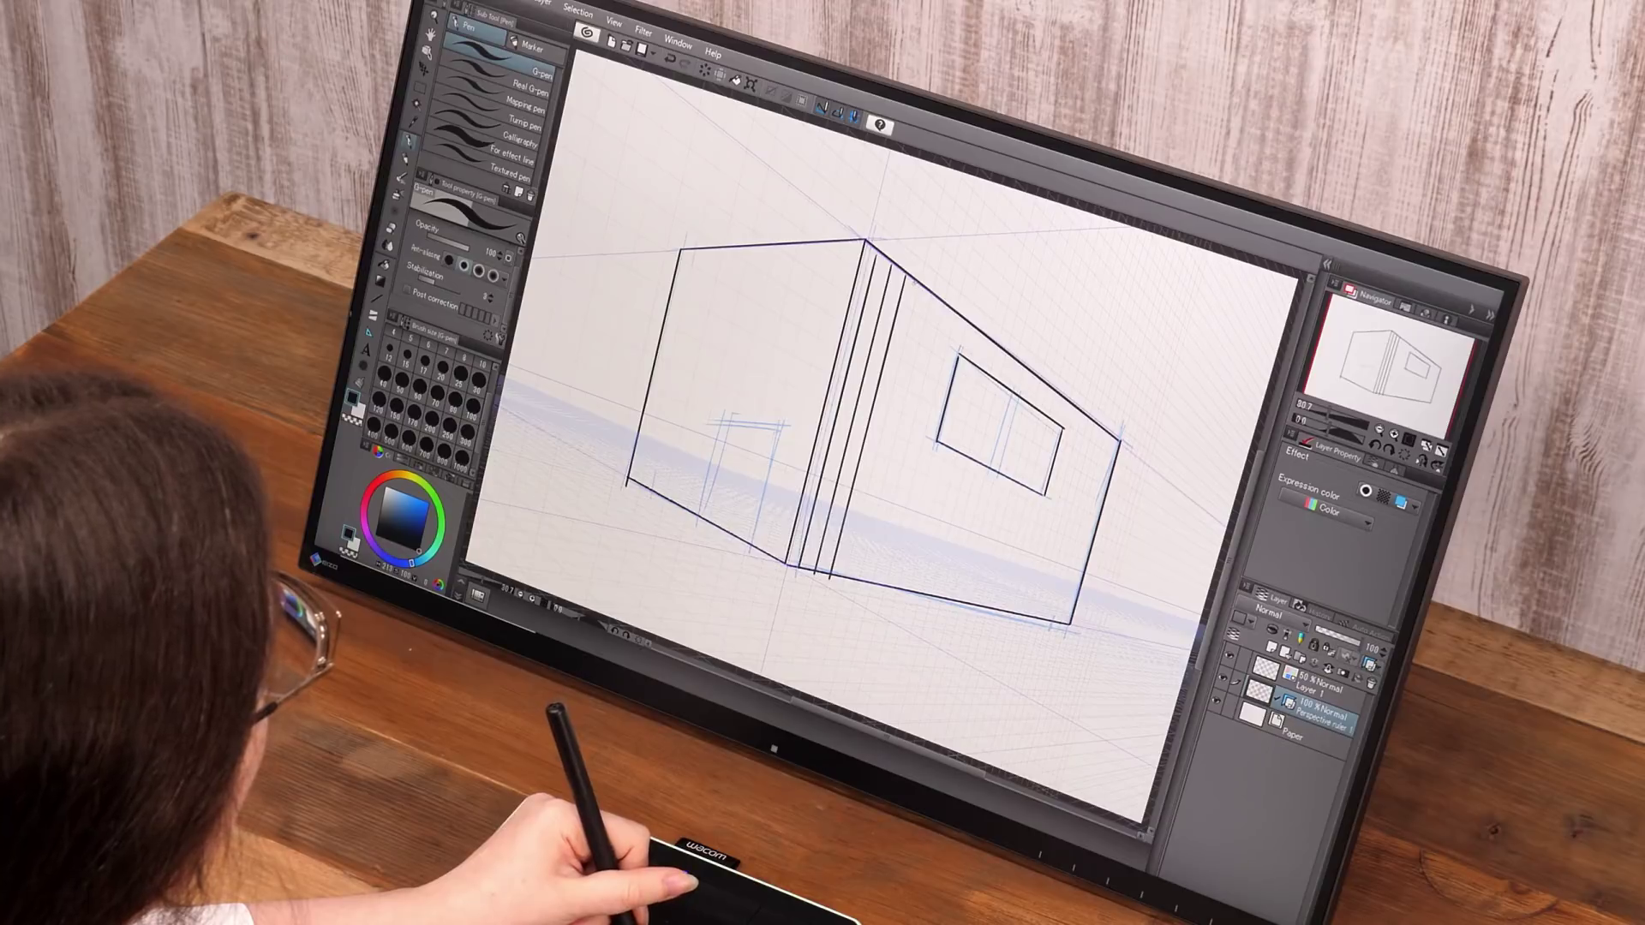
drag(917, 290, 848, 578)
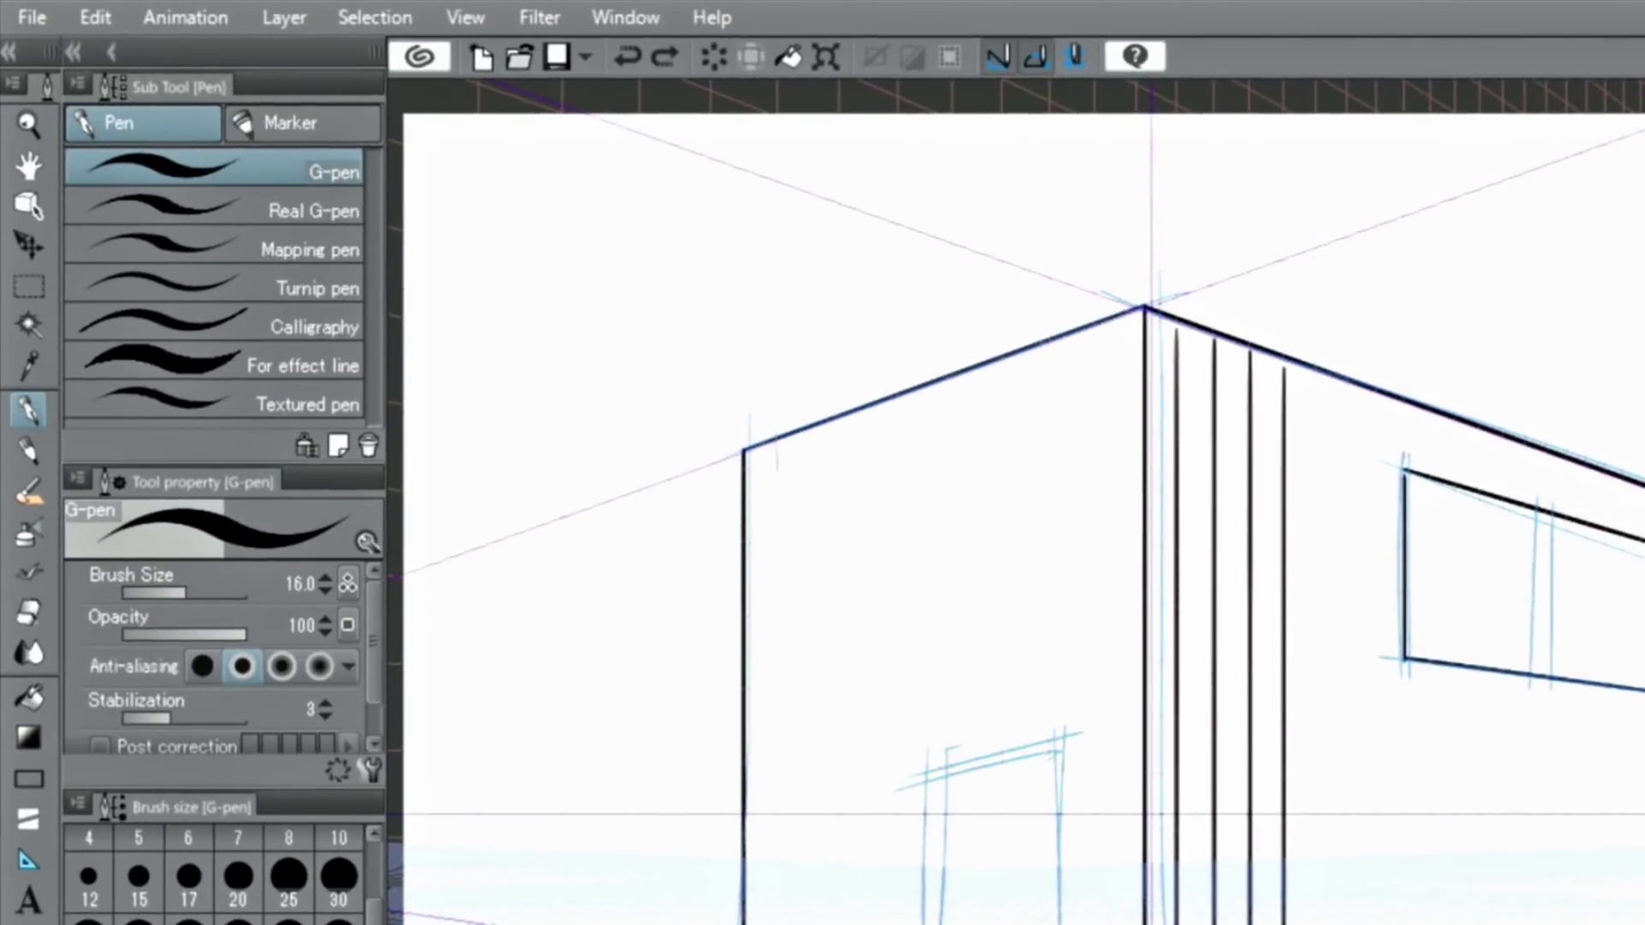
Step: Select the left wall, fill it light blue, then undo the fill and selection
click(29, 286)
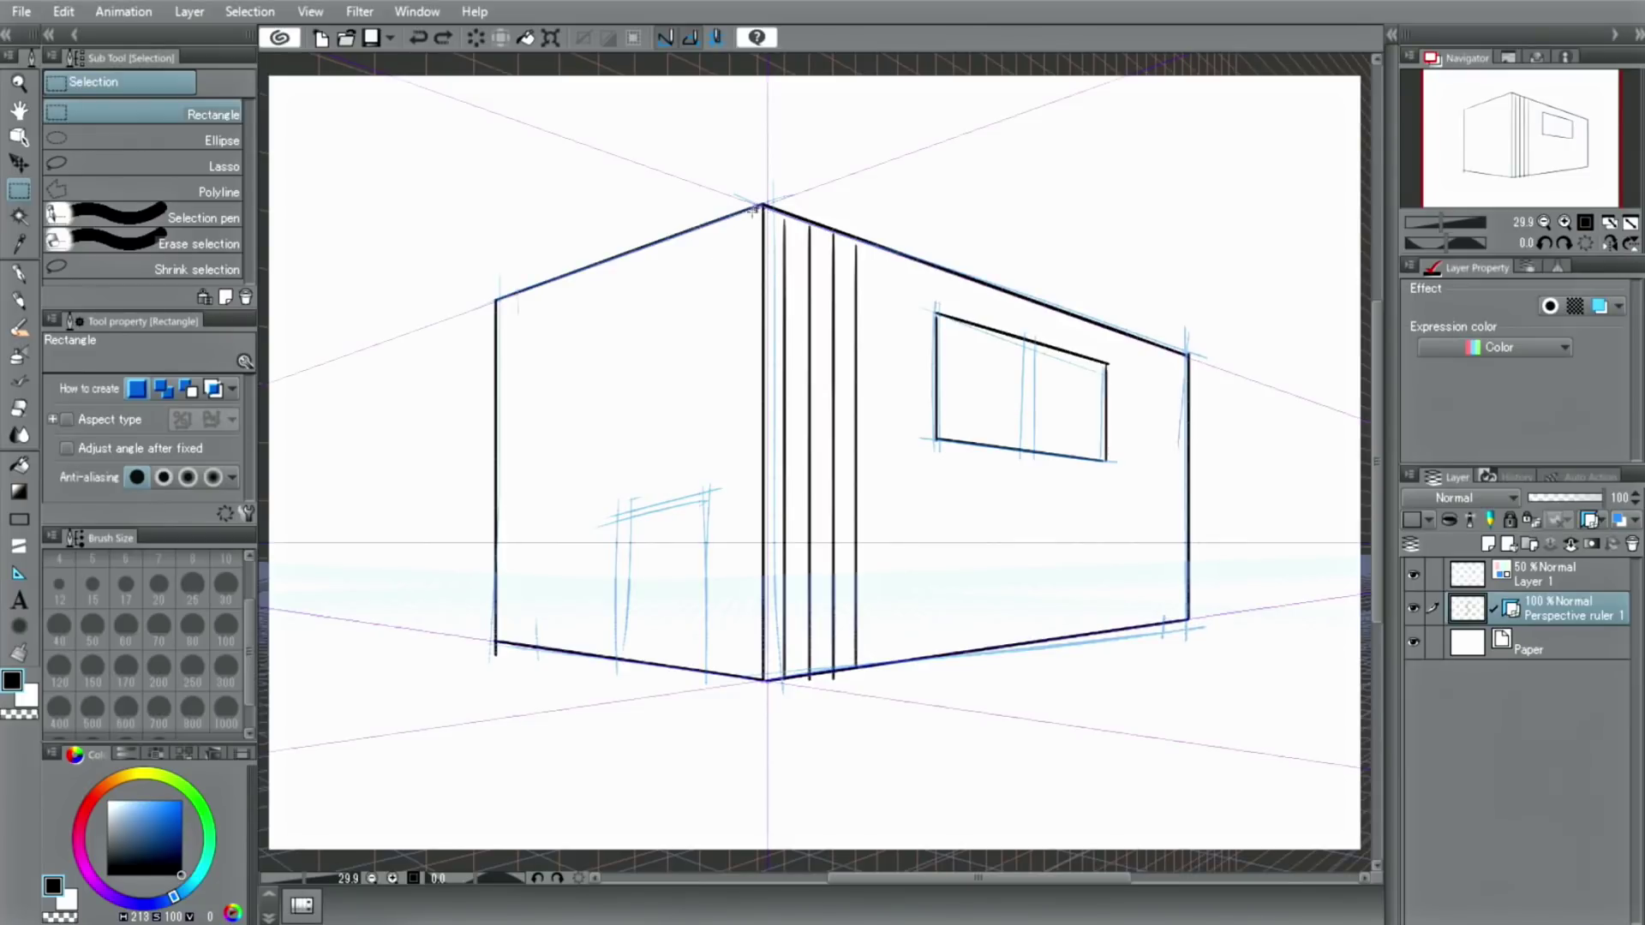
drag(756, 209, 614, 454)
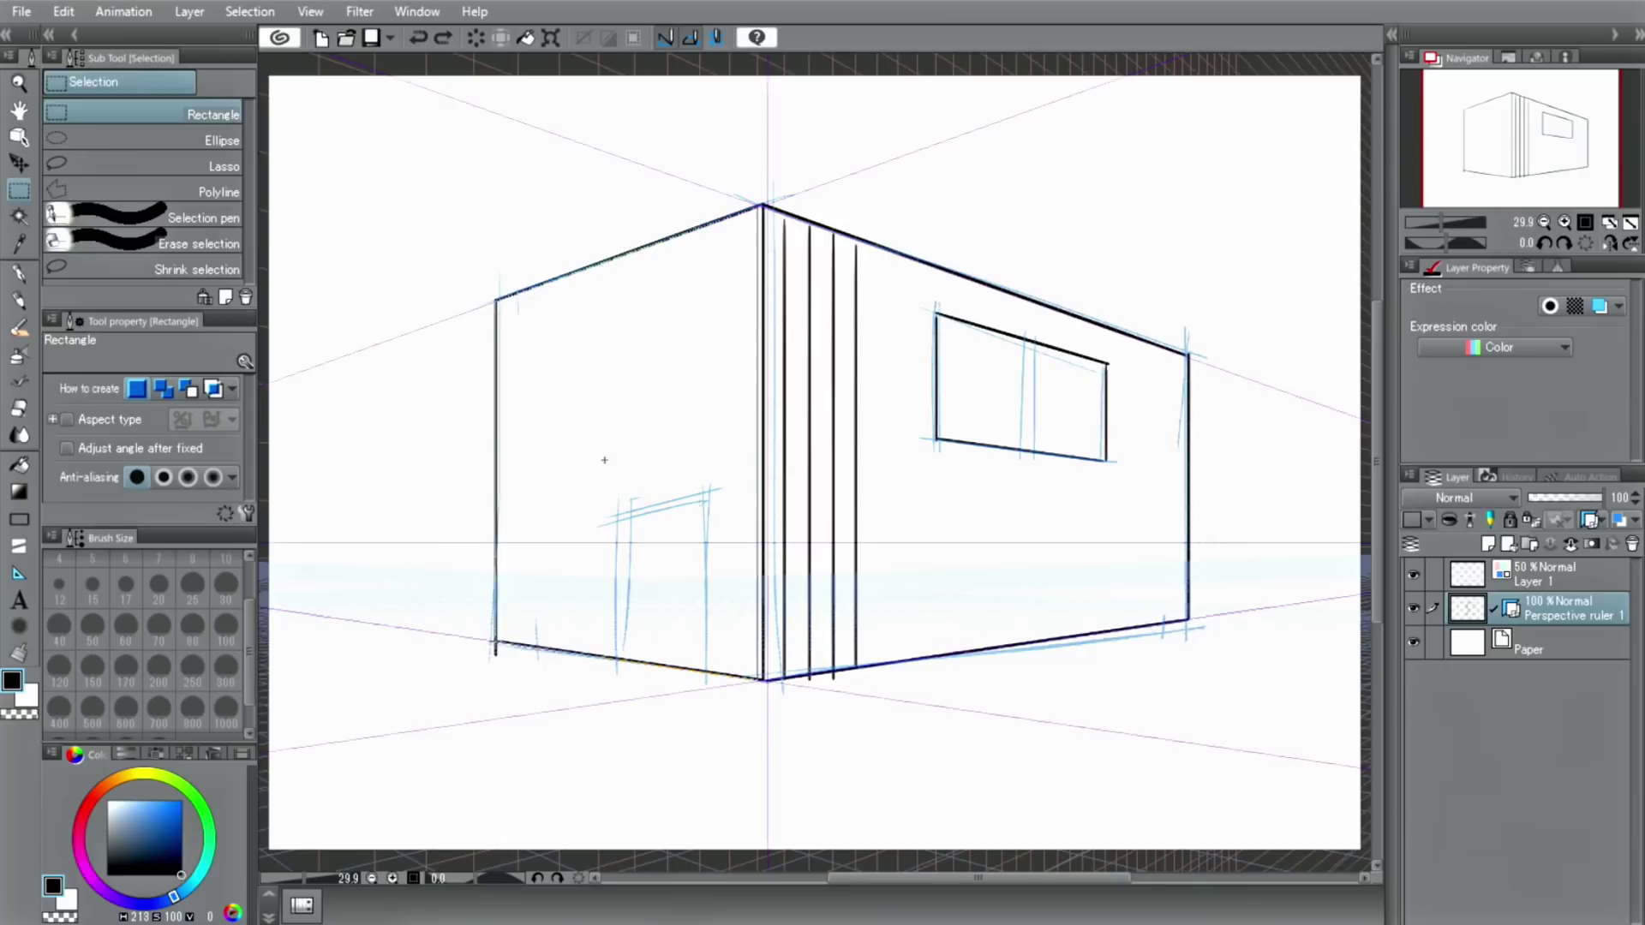
drag(604, 459, 496, 648)
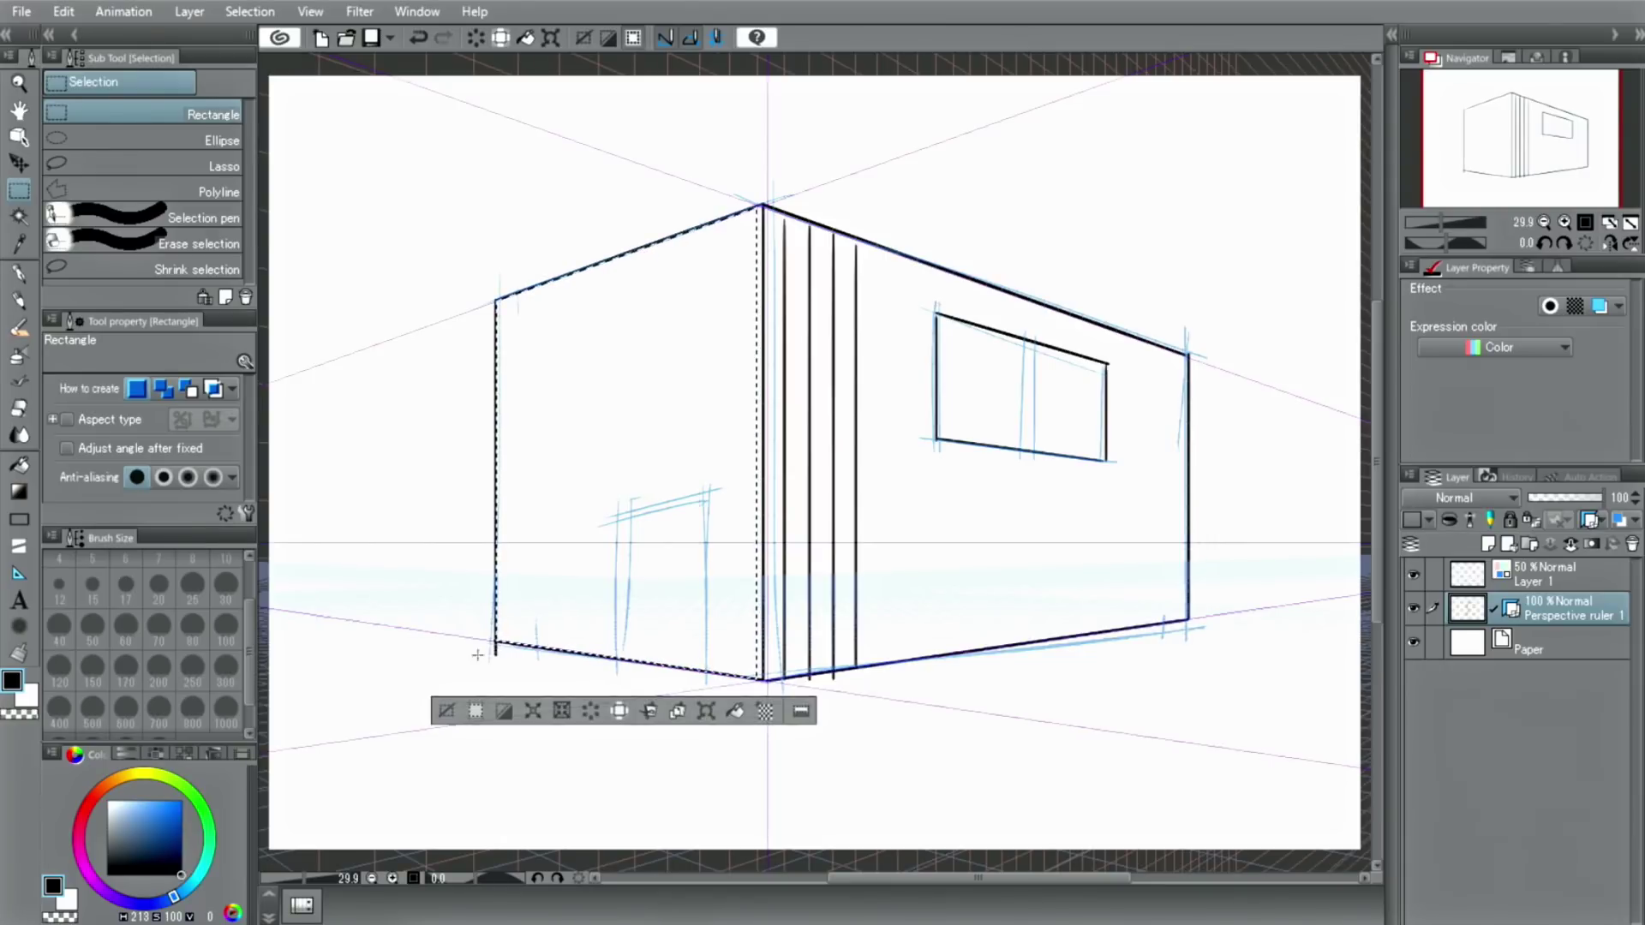
drag(174, 810, 133, 803)
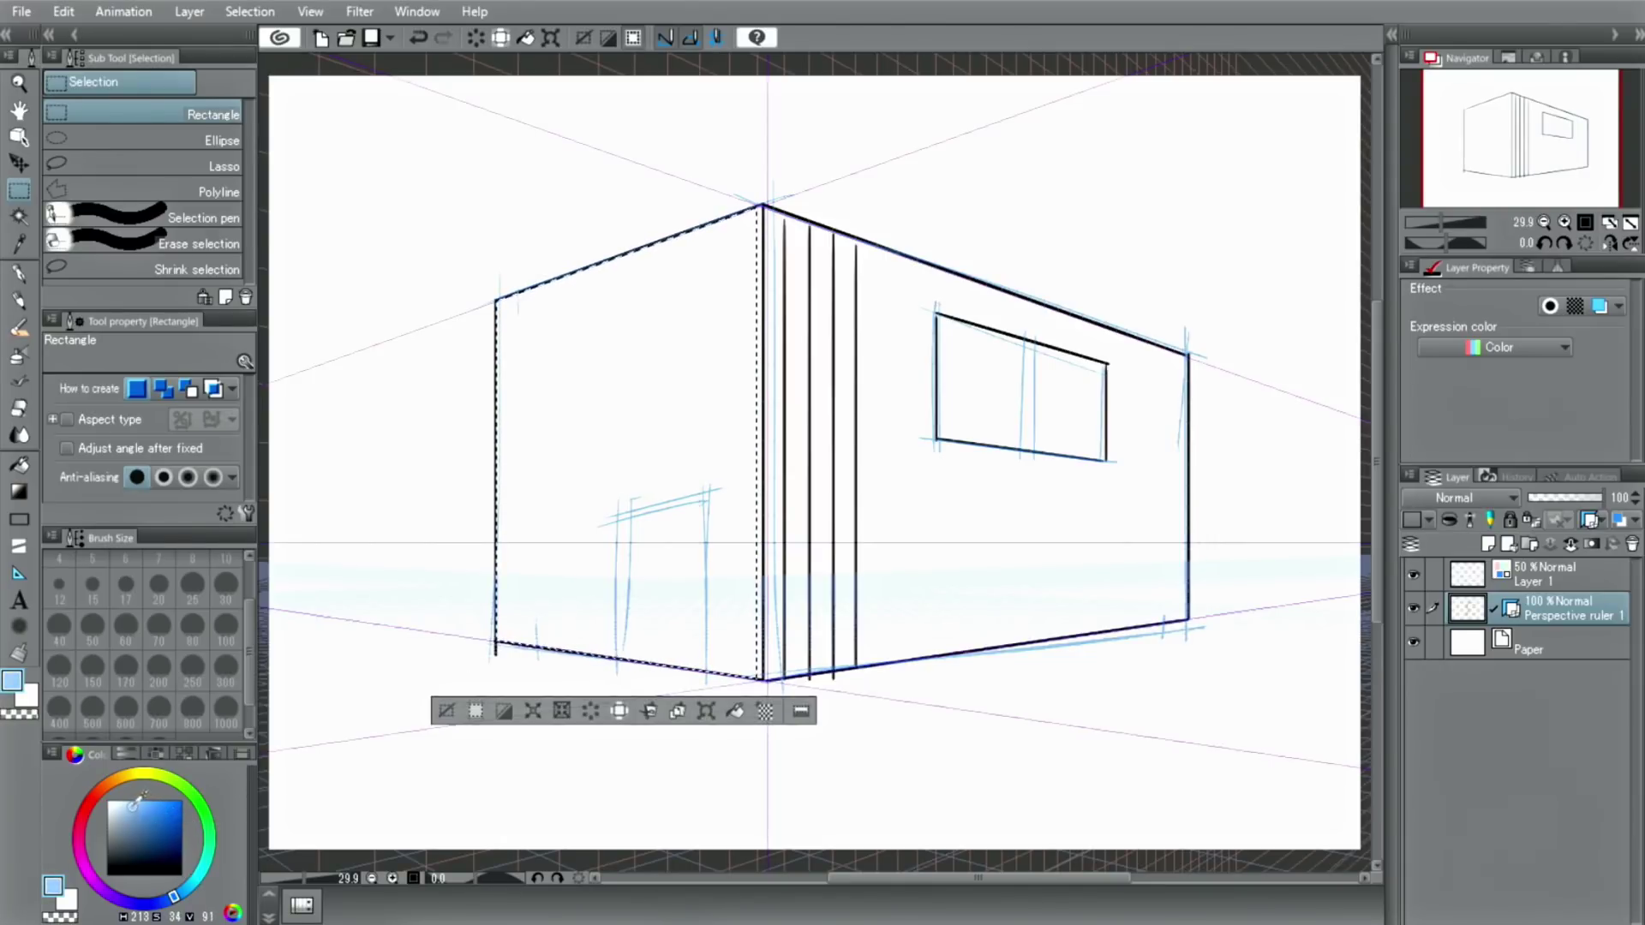
click(735, 712)
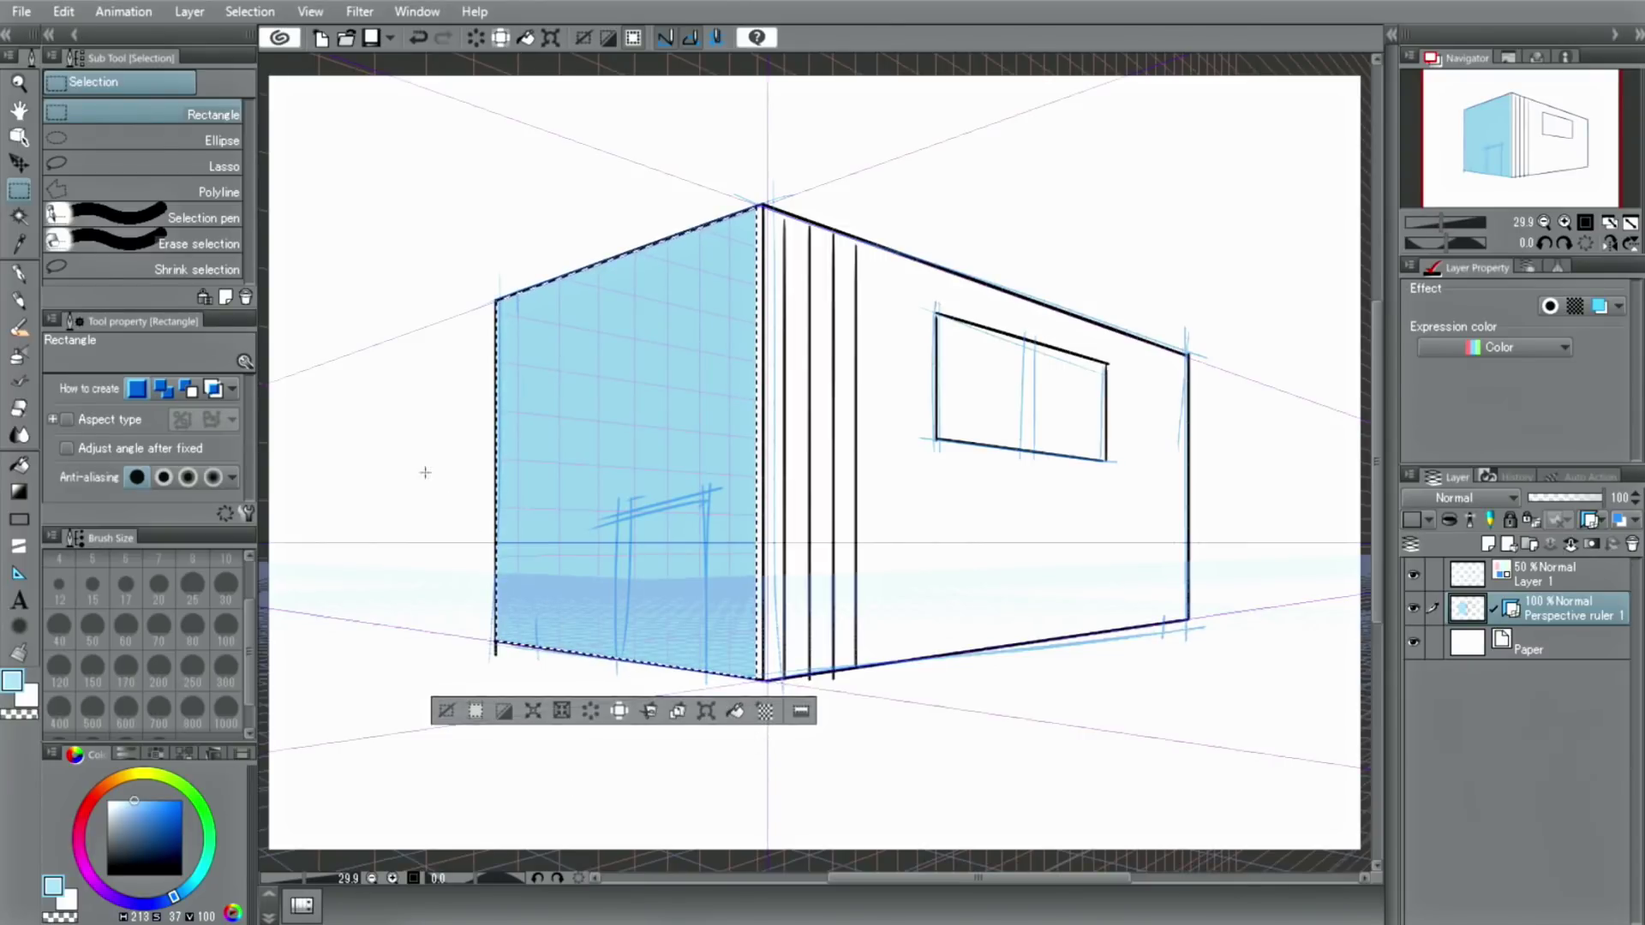
click(417, 38)
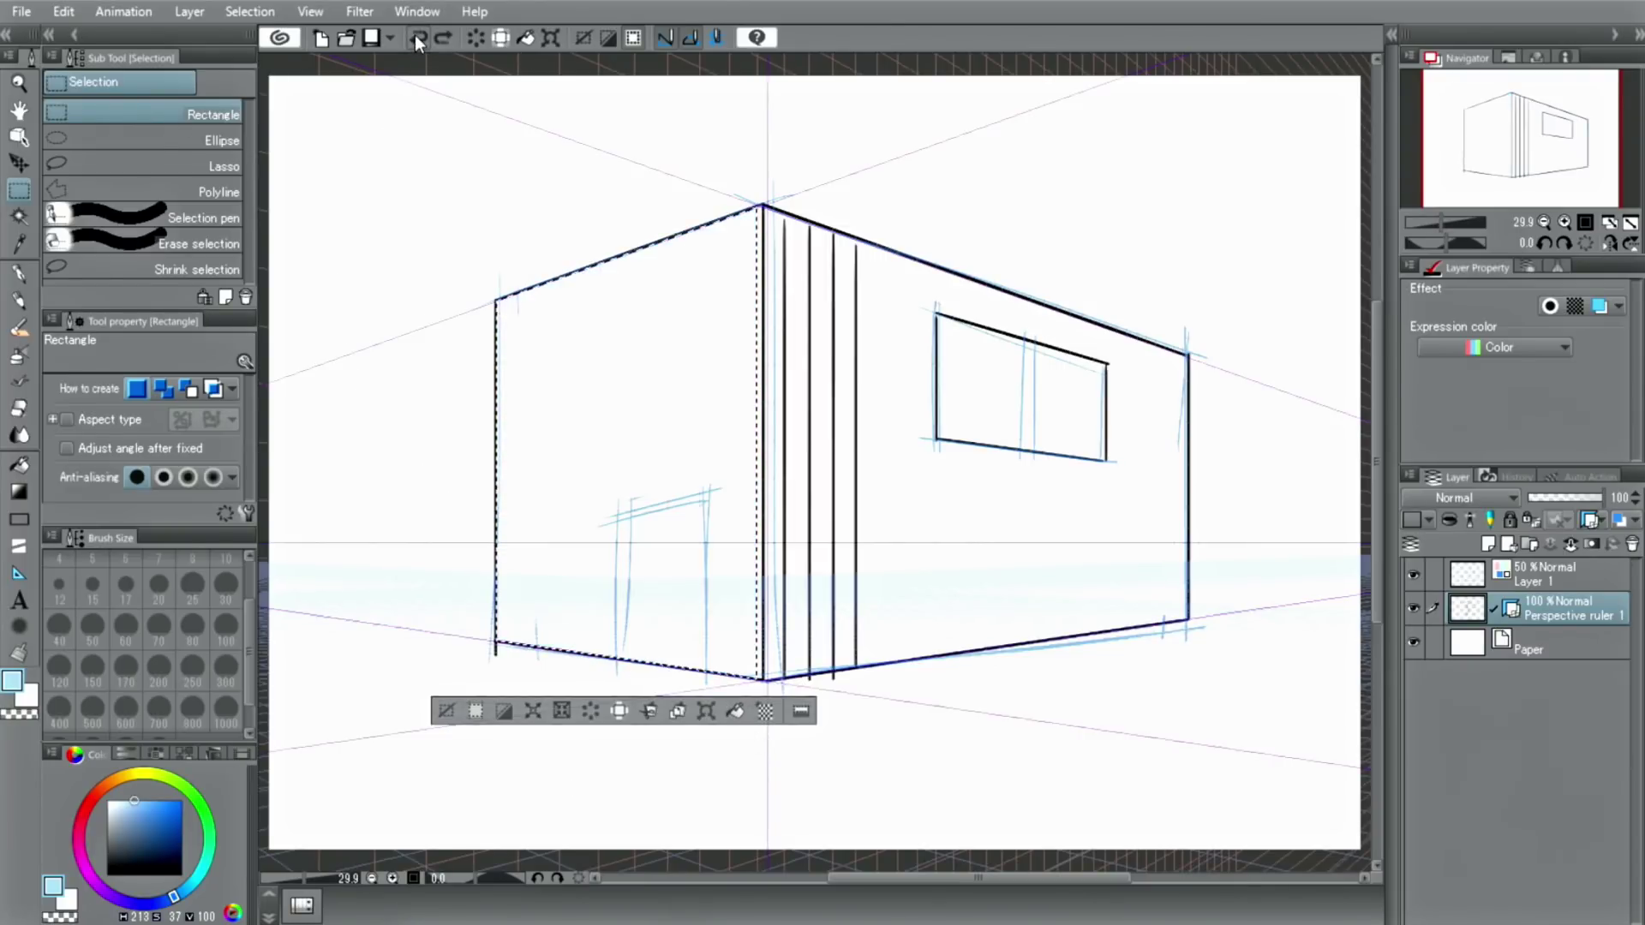
click(416, 38)
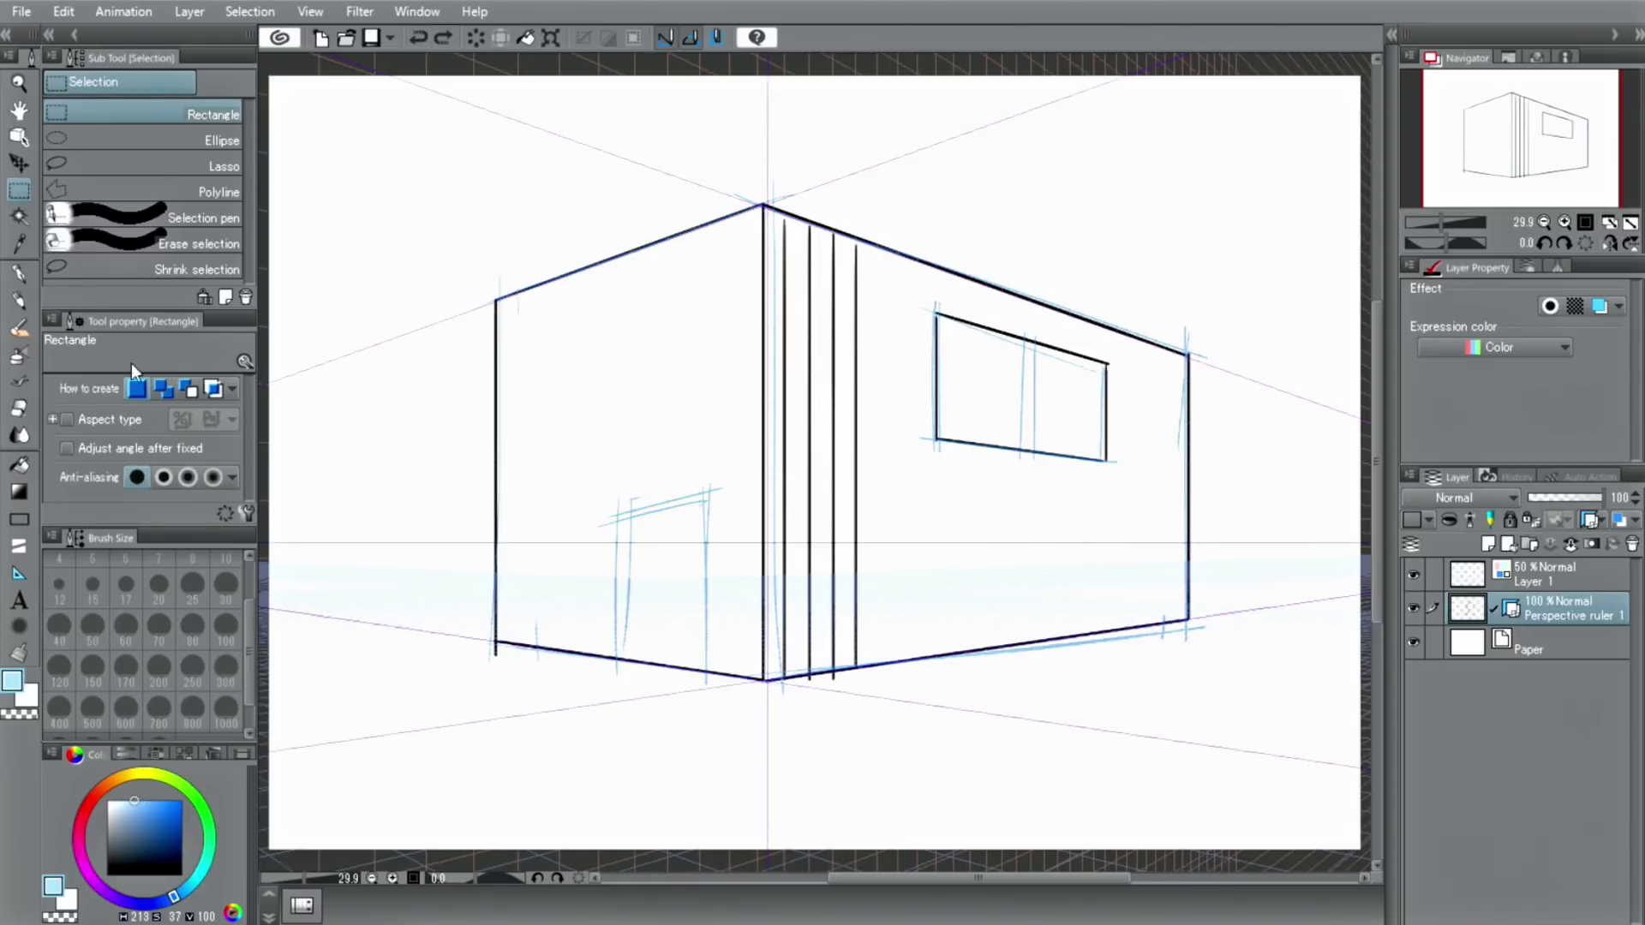
Step: Paint a blue vertical stroke along the front strip with Running color edge watercolor
click(18, 332)
click(70, 85)
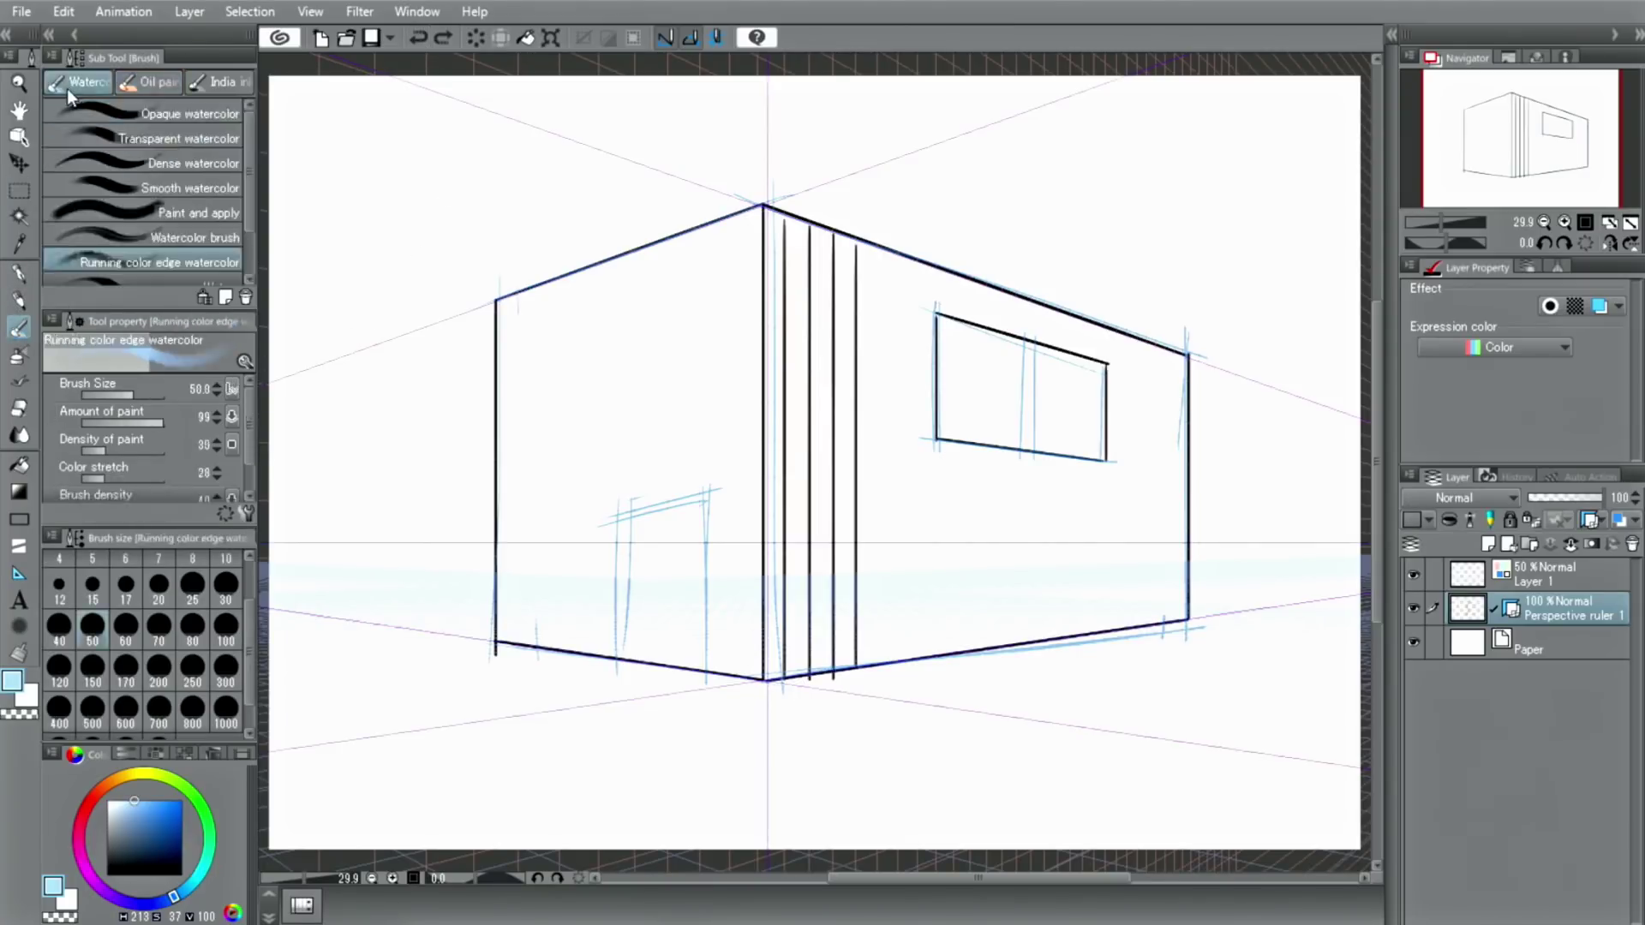
click(133, 264)
click(166, 802)
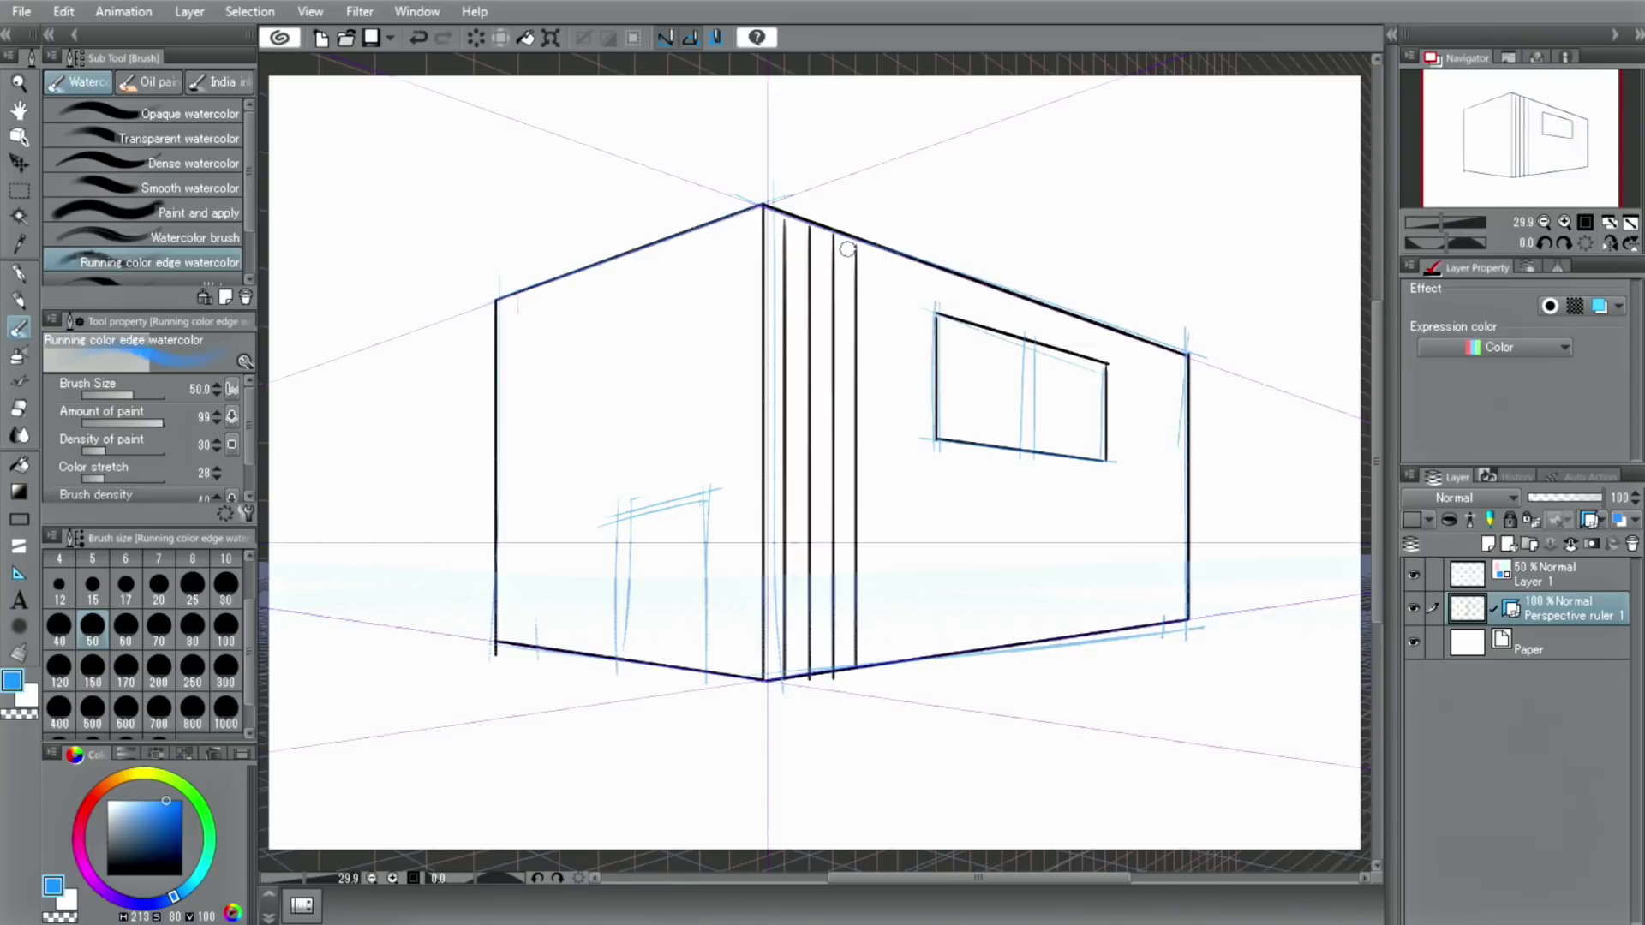
mouse_move(848, 249)
mouse_down()
mouse_move(846, 655)
mouse_move(795, 409)
mouse_move(797, 238)
mouse_up()
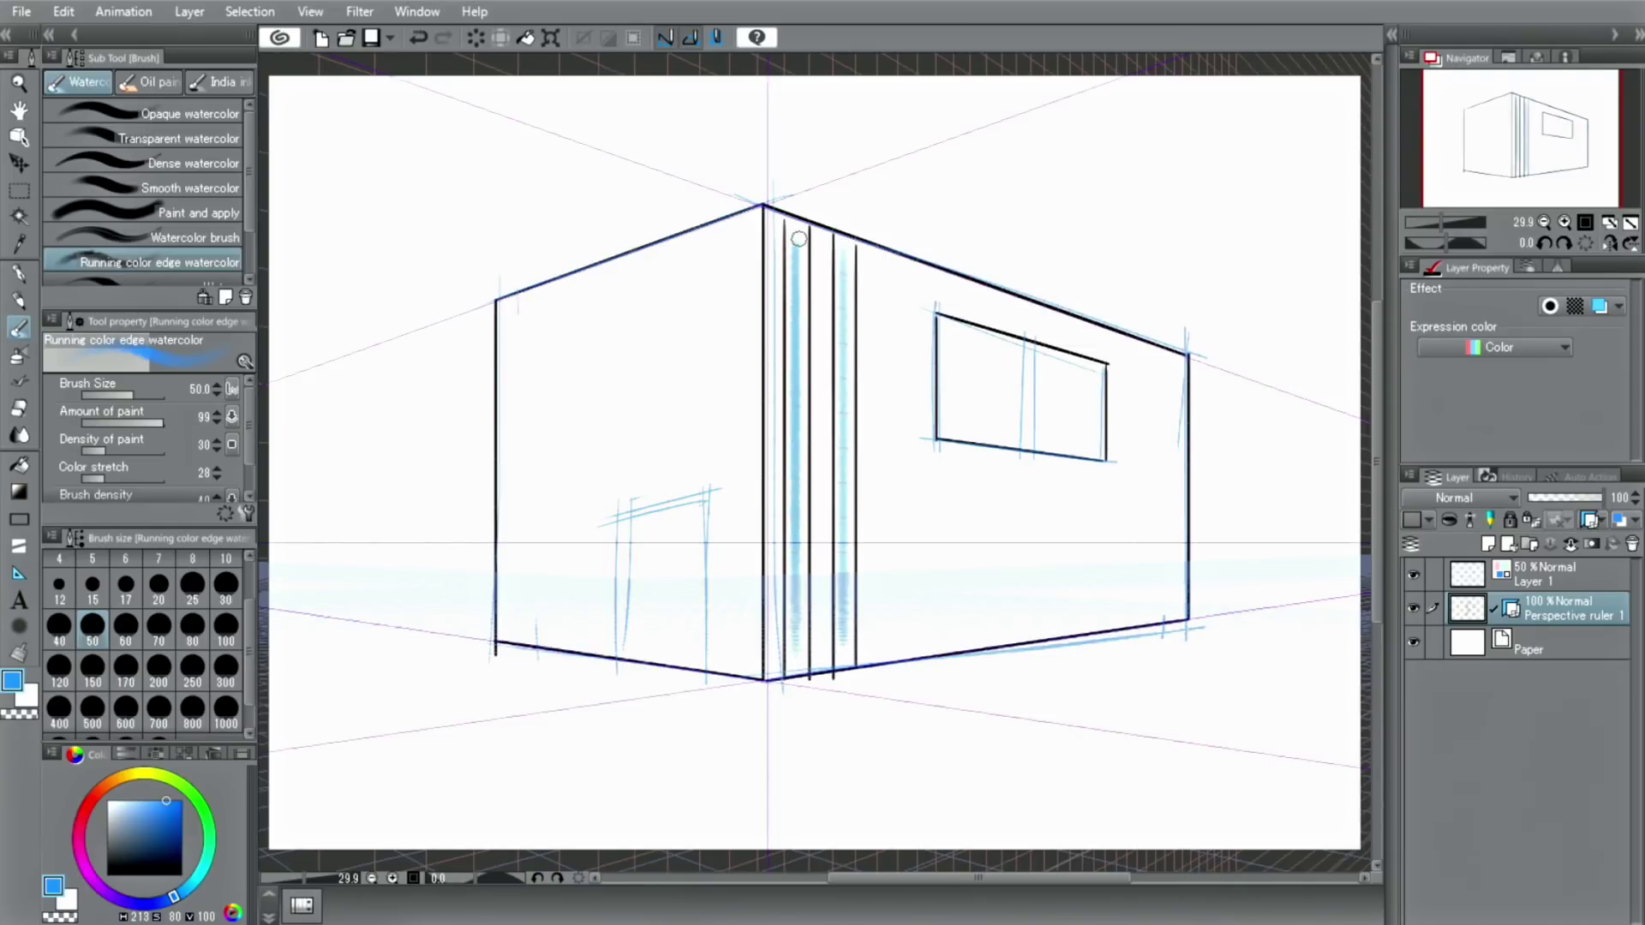
Step: Paint two horizontal blue oil-paint strokes across the right wall
click(151, 85)
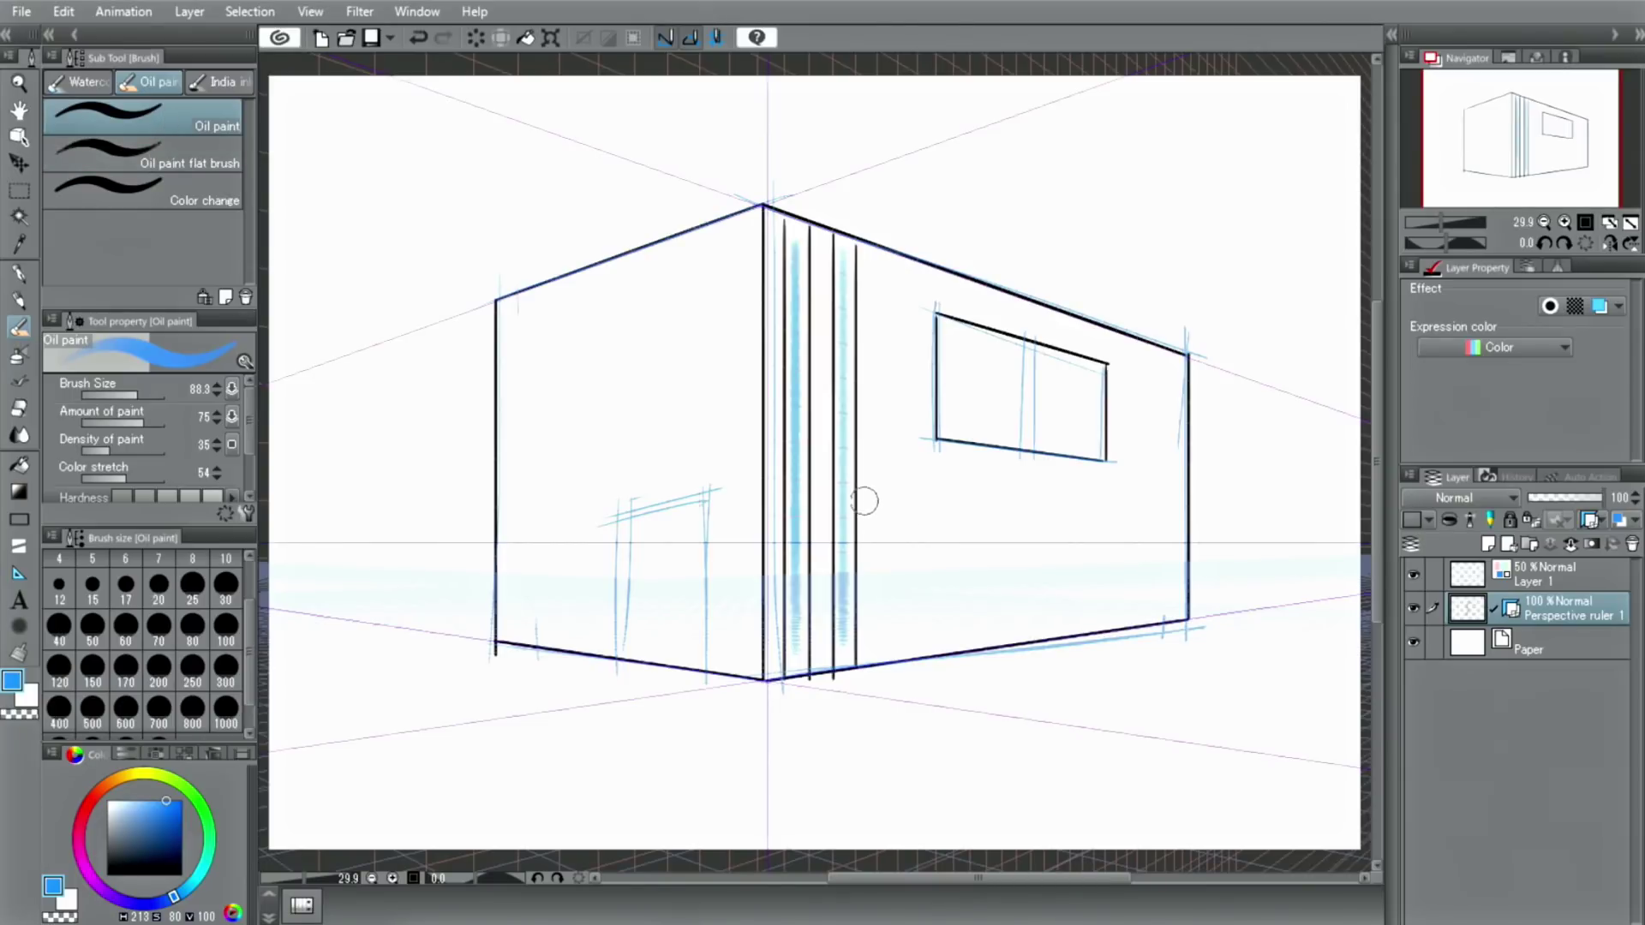
drag(864, 501, 1131, 508)
drag(889, 534, 1185, 535)
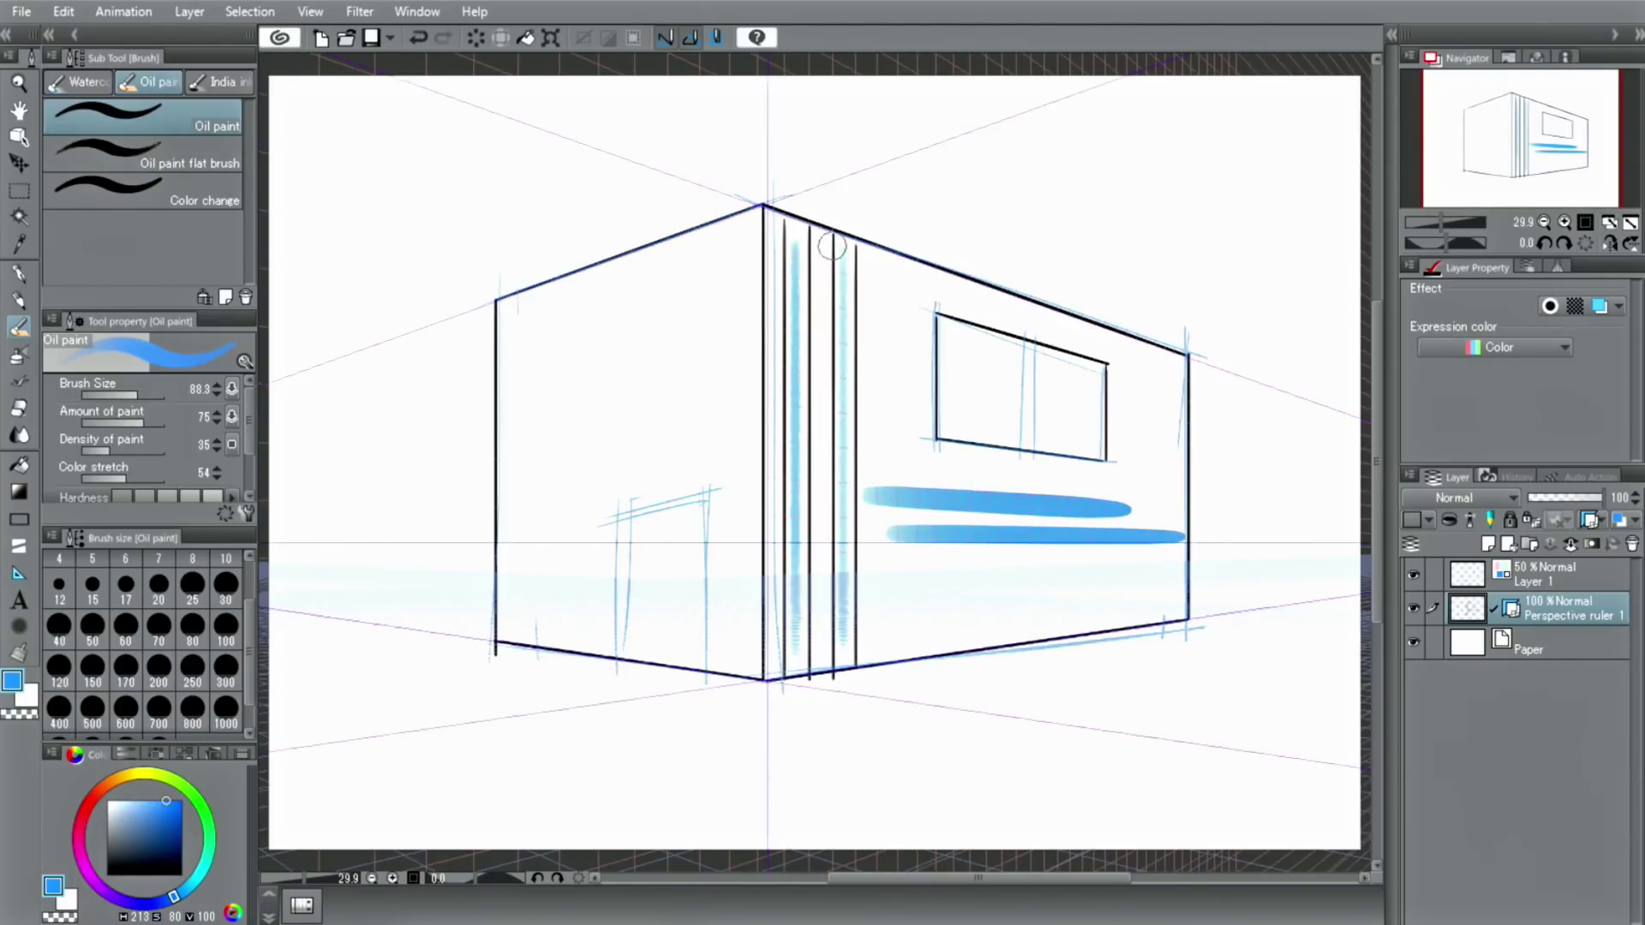
click(20, 384)
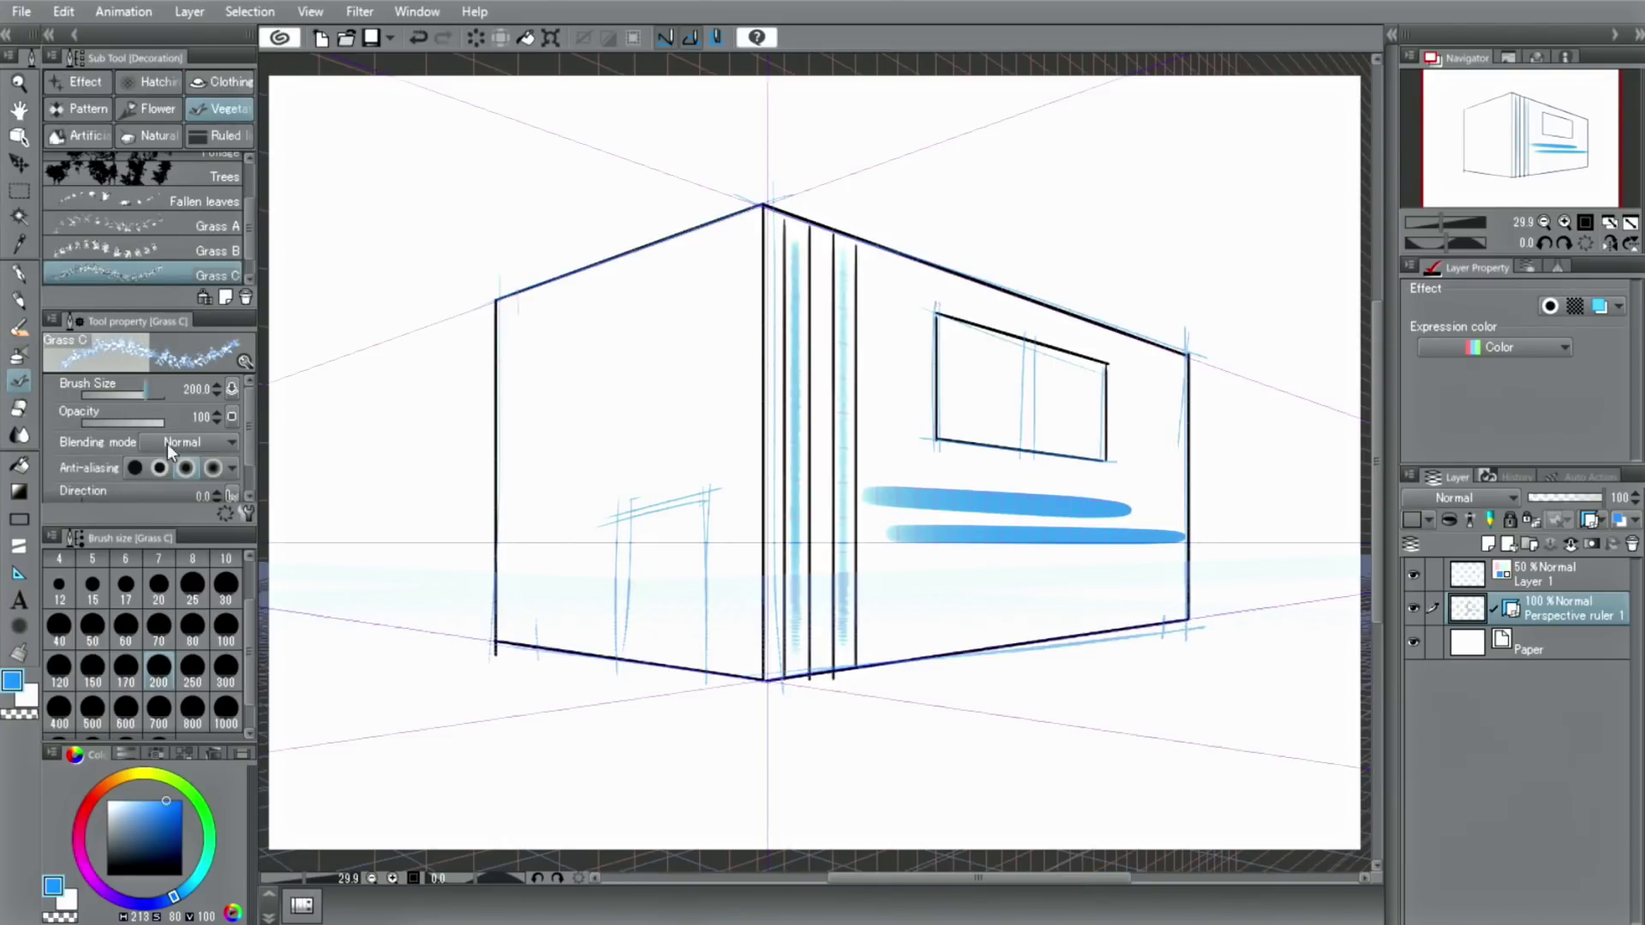
Step: Add black grass along the base, then draw a door and inner frame on the left wall
click(175, 871)
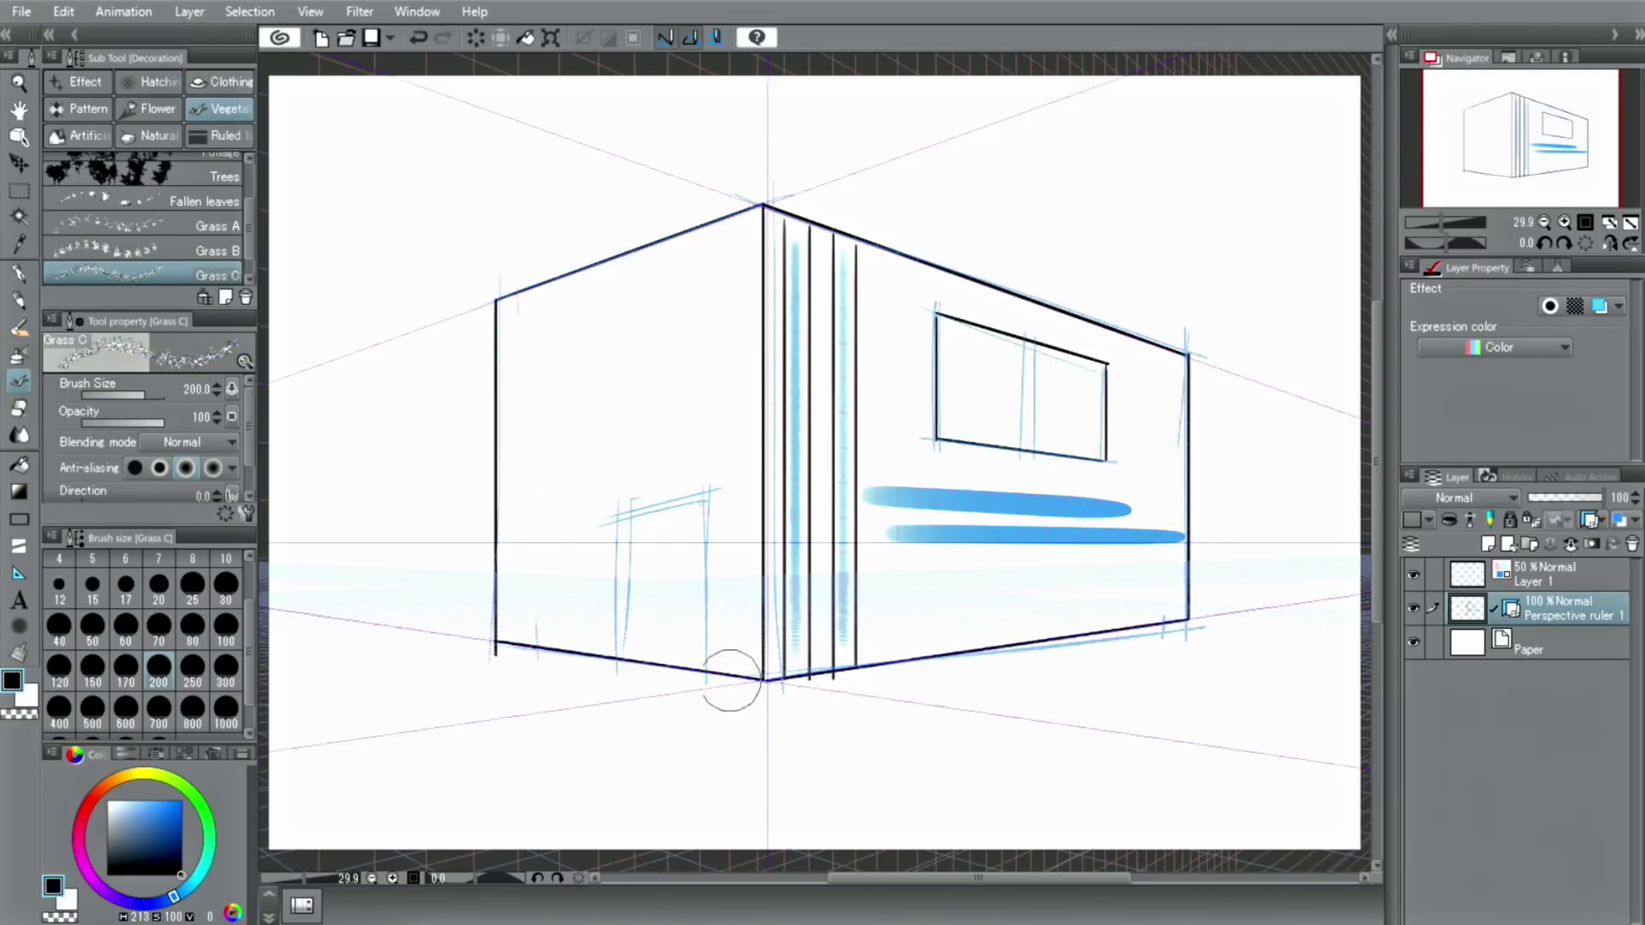
drag(732, 679, 1174, 559)
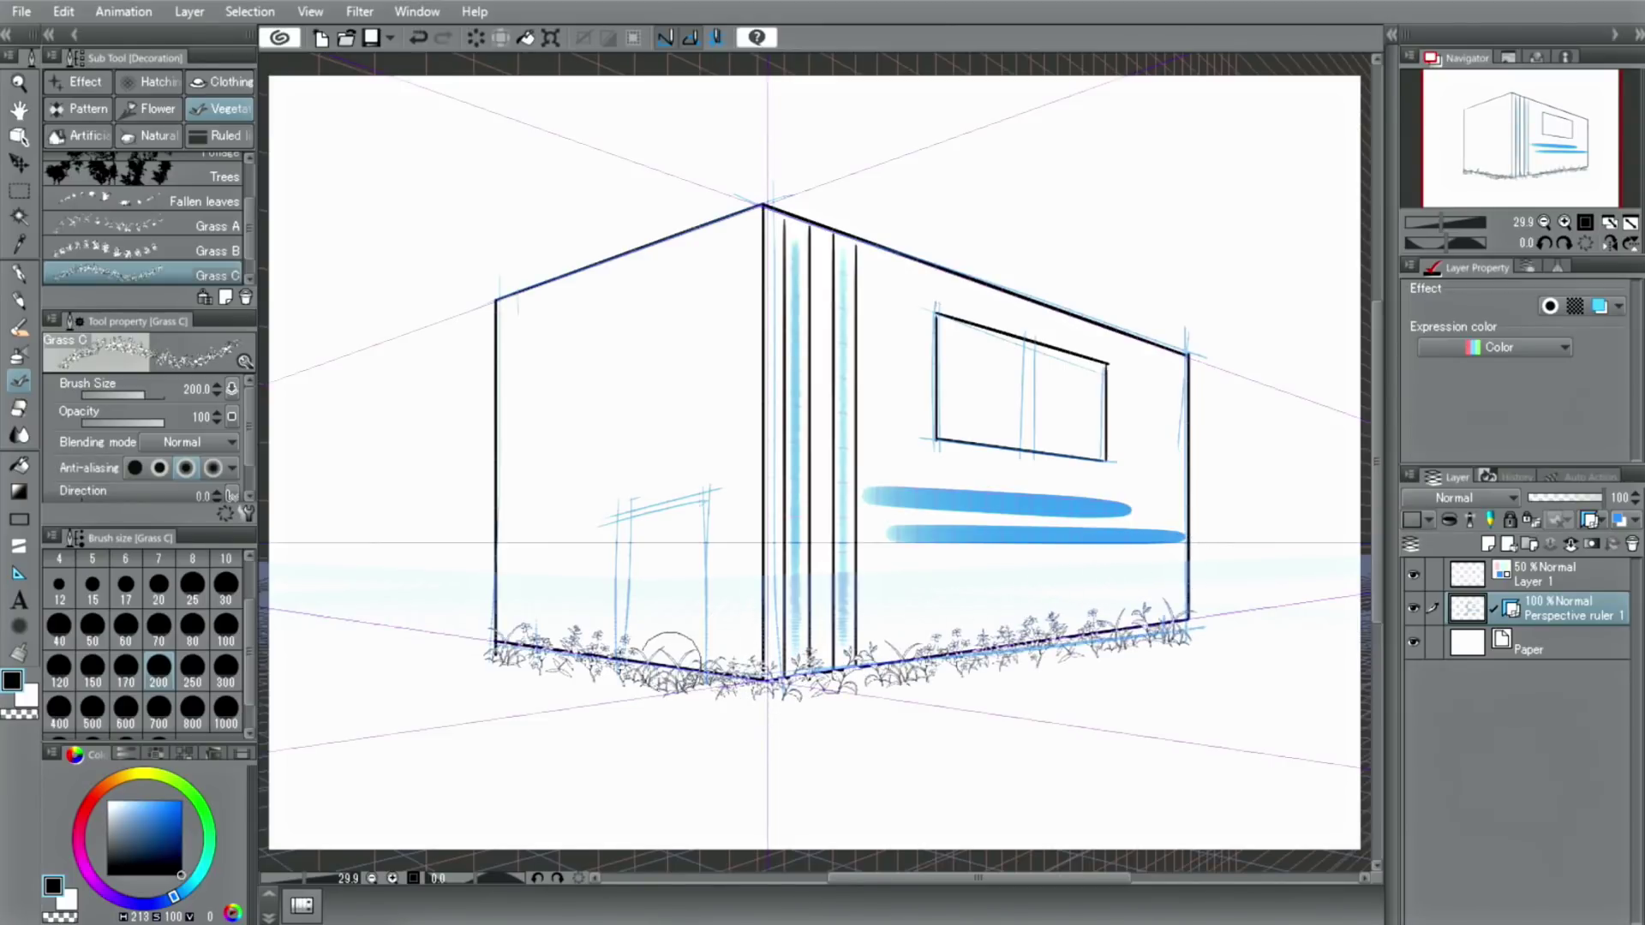
click(10, 521)
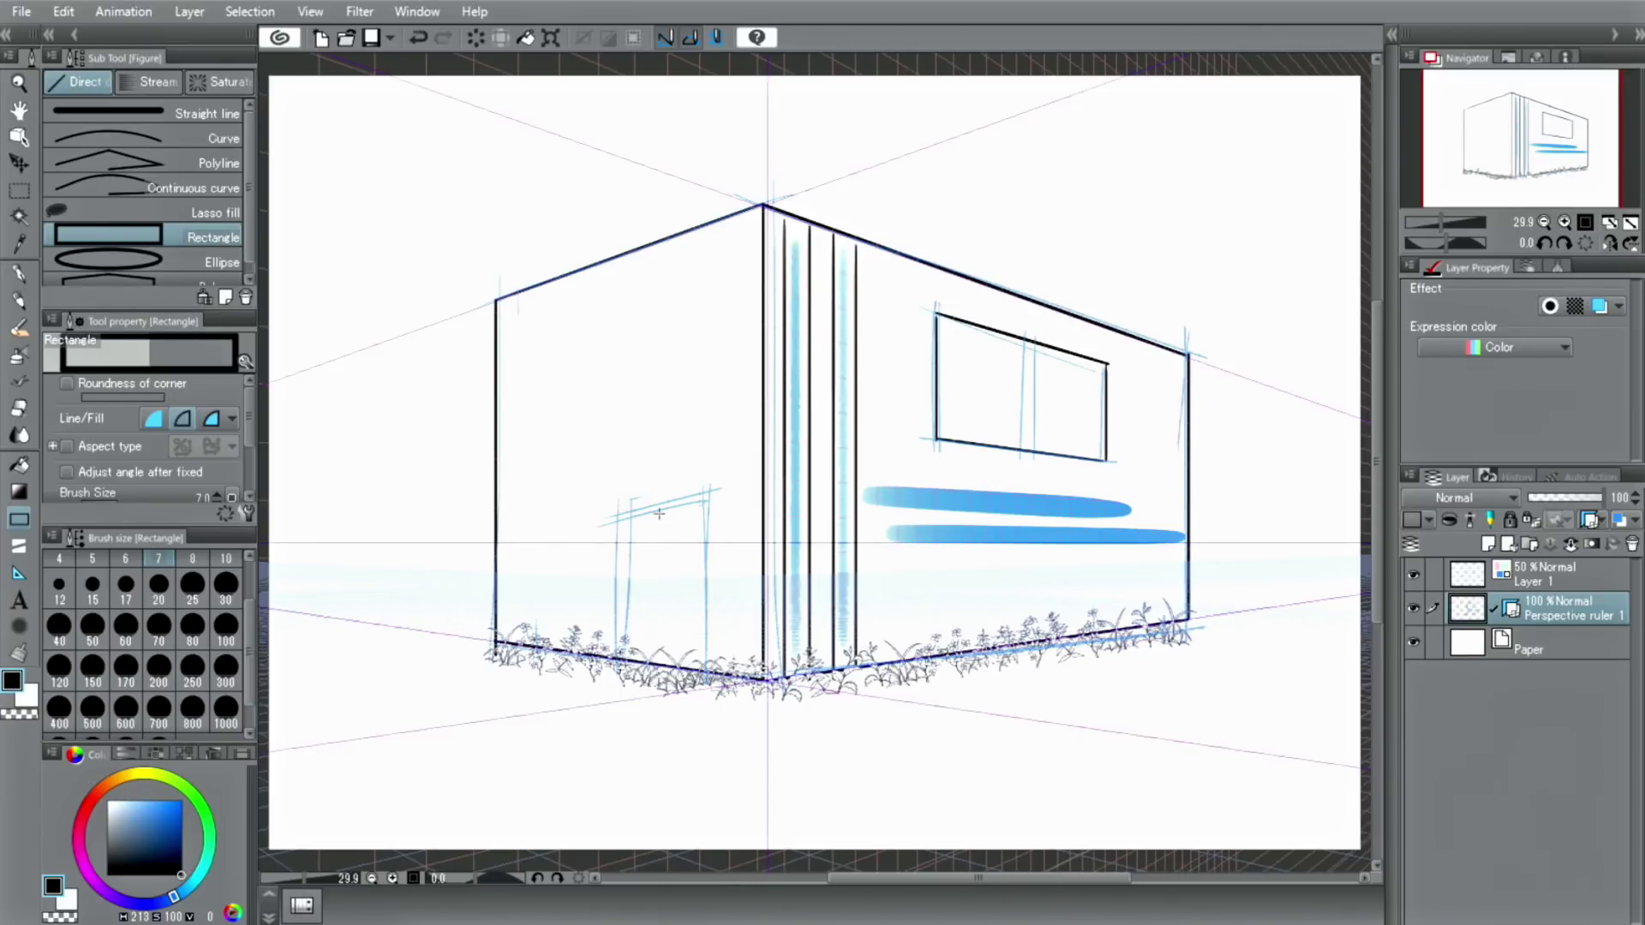
drag(628, 505, 706, 667)
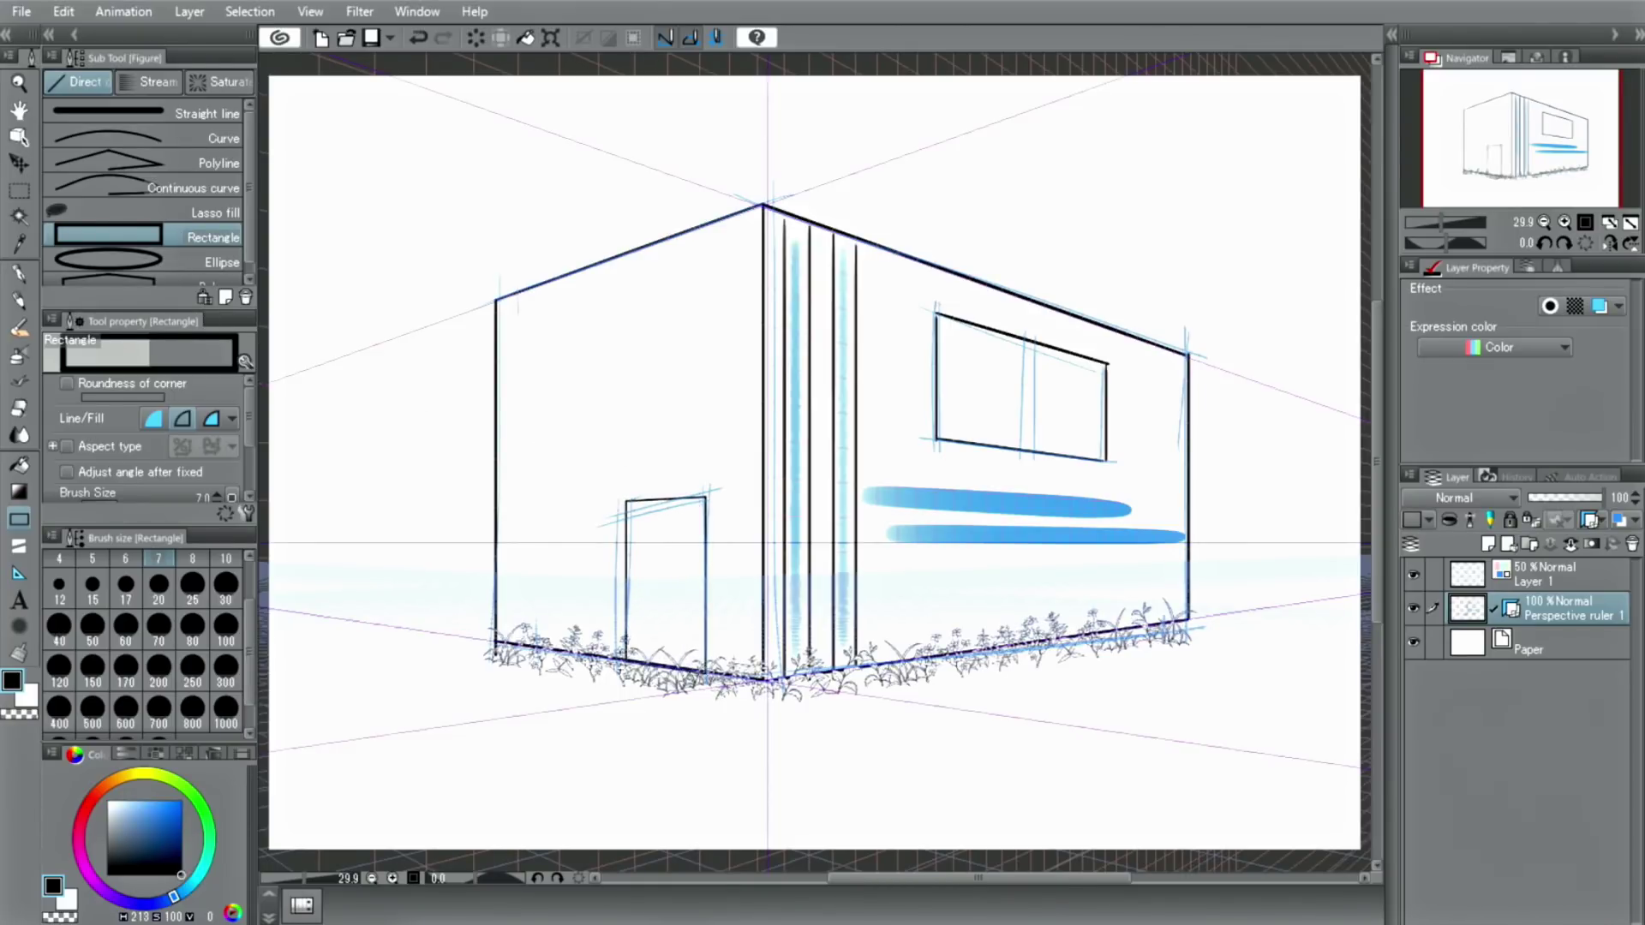
drag(701, 668, 633, 506)
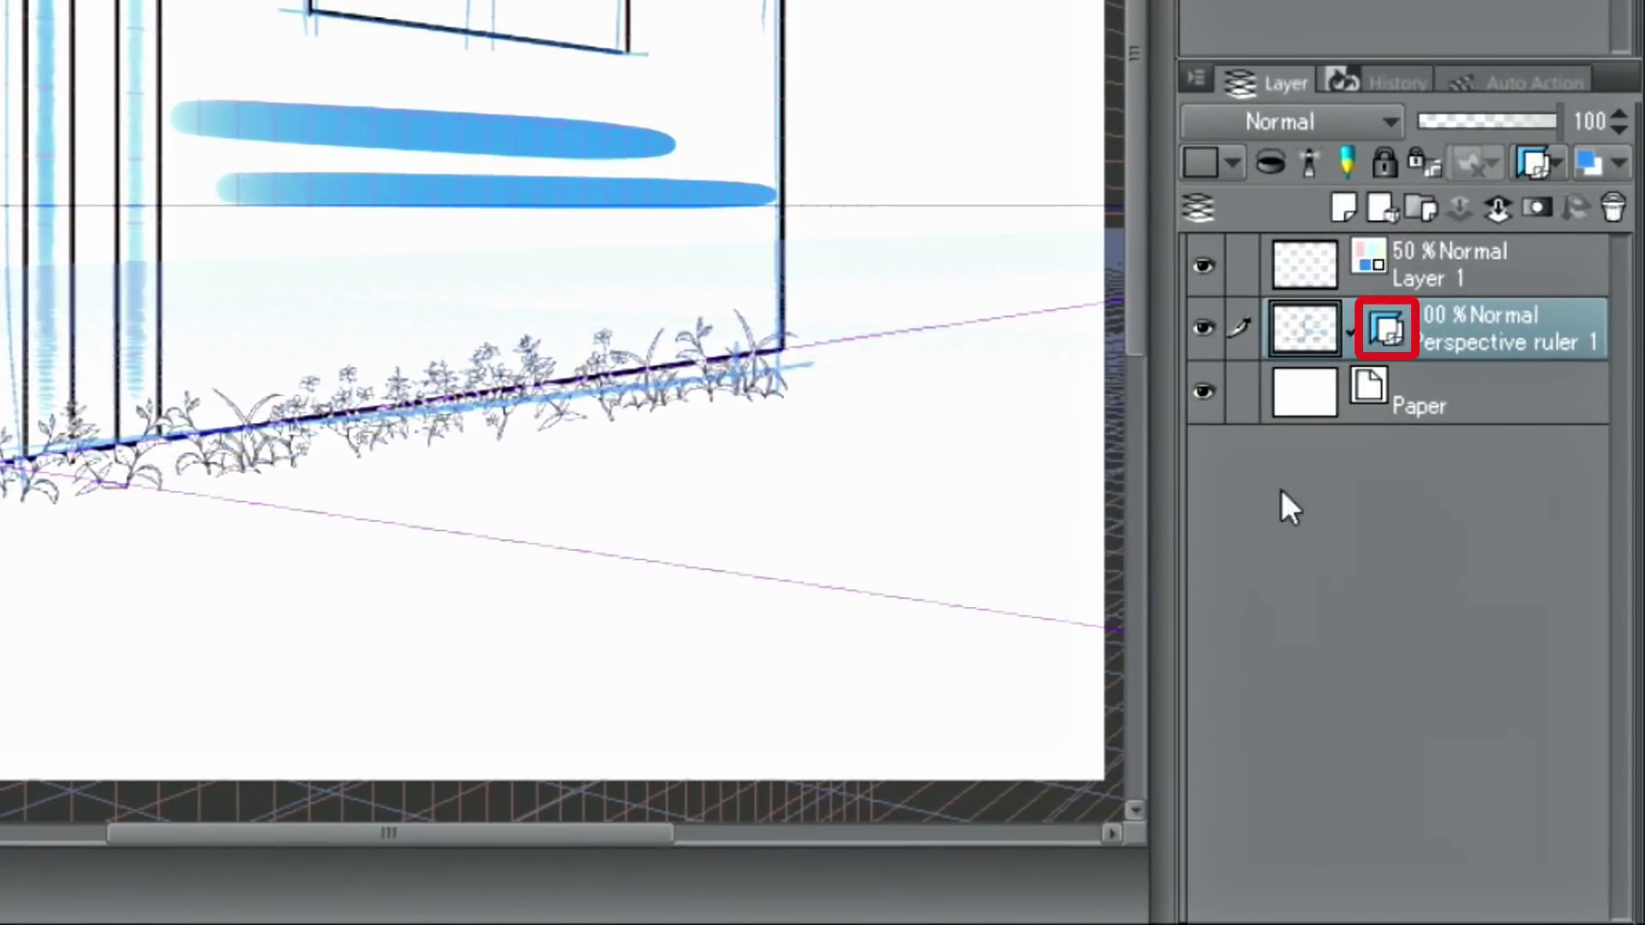
Step: Drag the perspective ruler from the Perspective ruler 1 layer onto Layer 1
click(1379, 322)
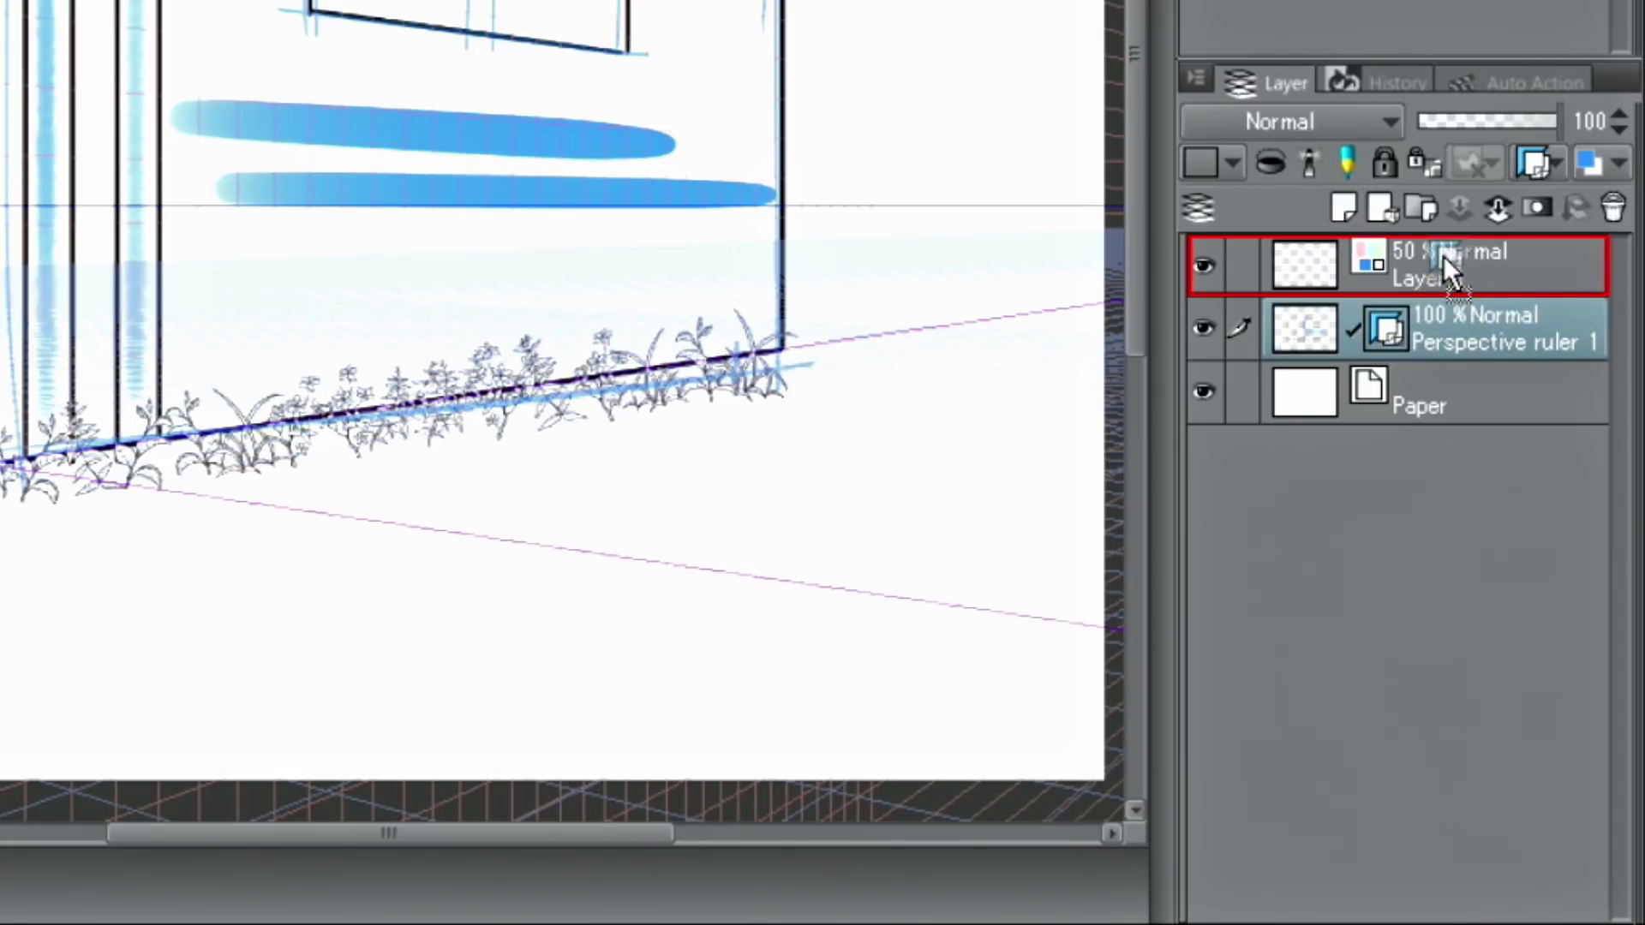
drag(1420, 312, 1444, 255)
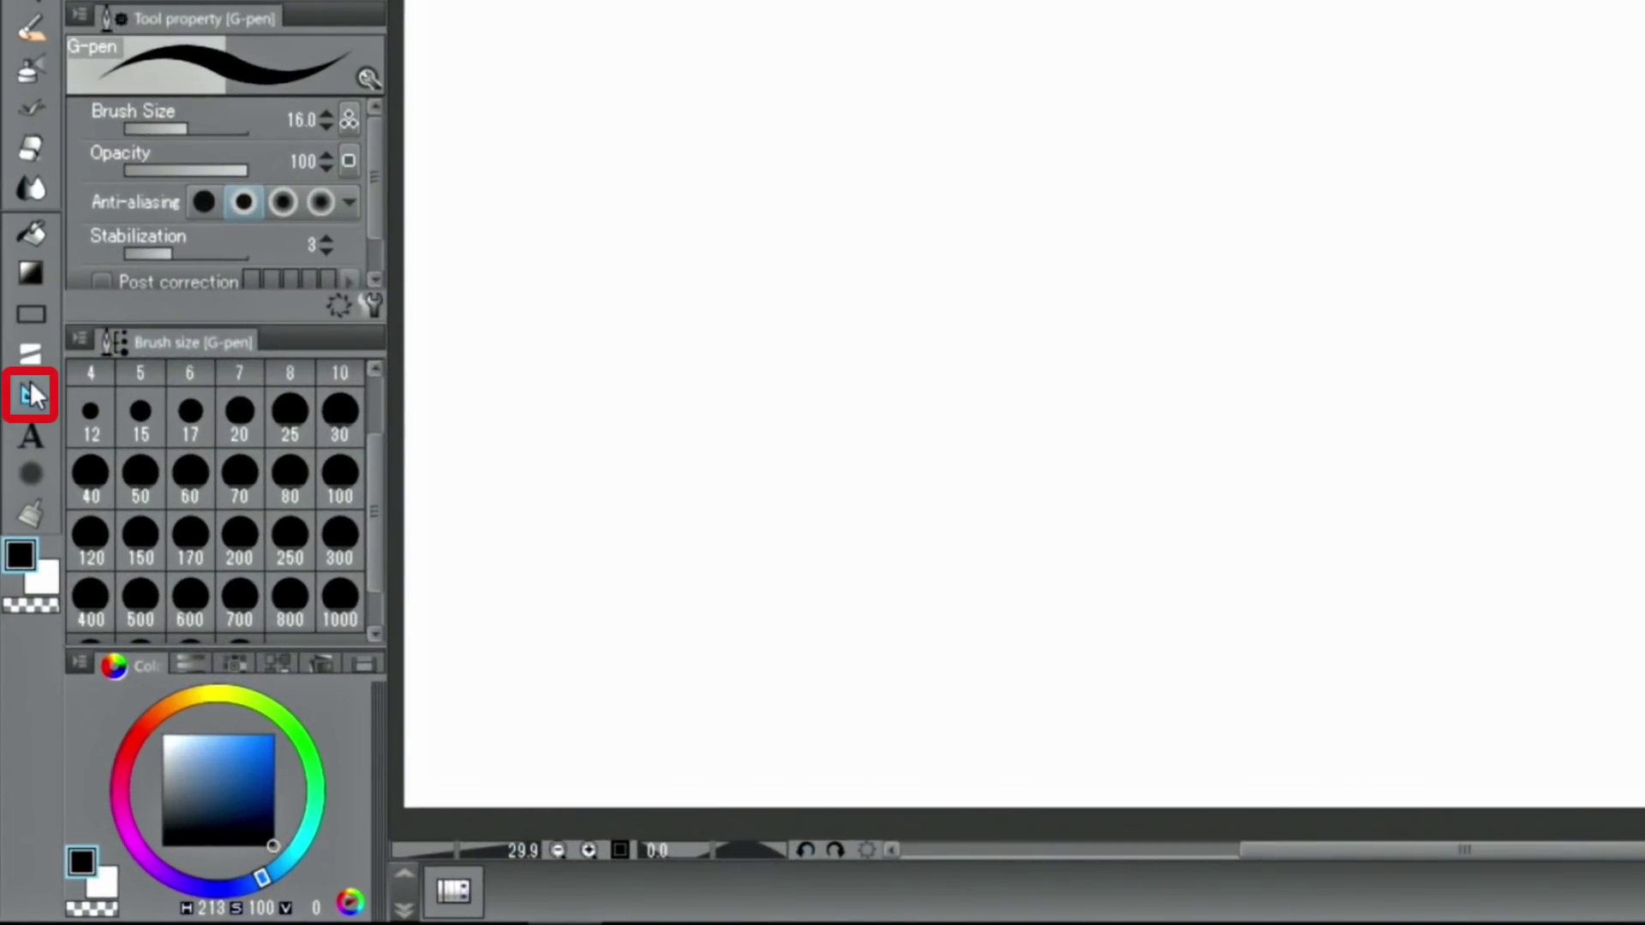
Step: Lay a straight vertical two-line symmetrical ruler down the middle of the blank canvas
click(29, 394)
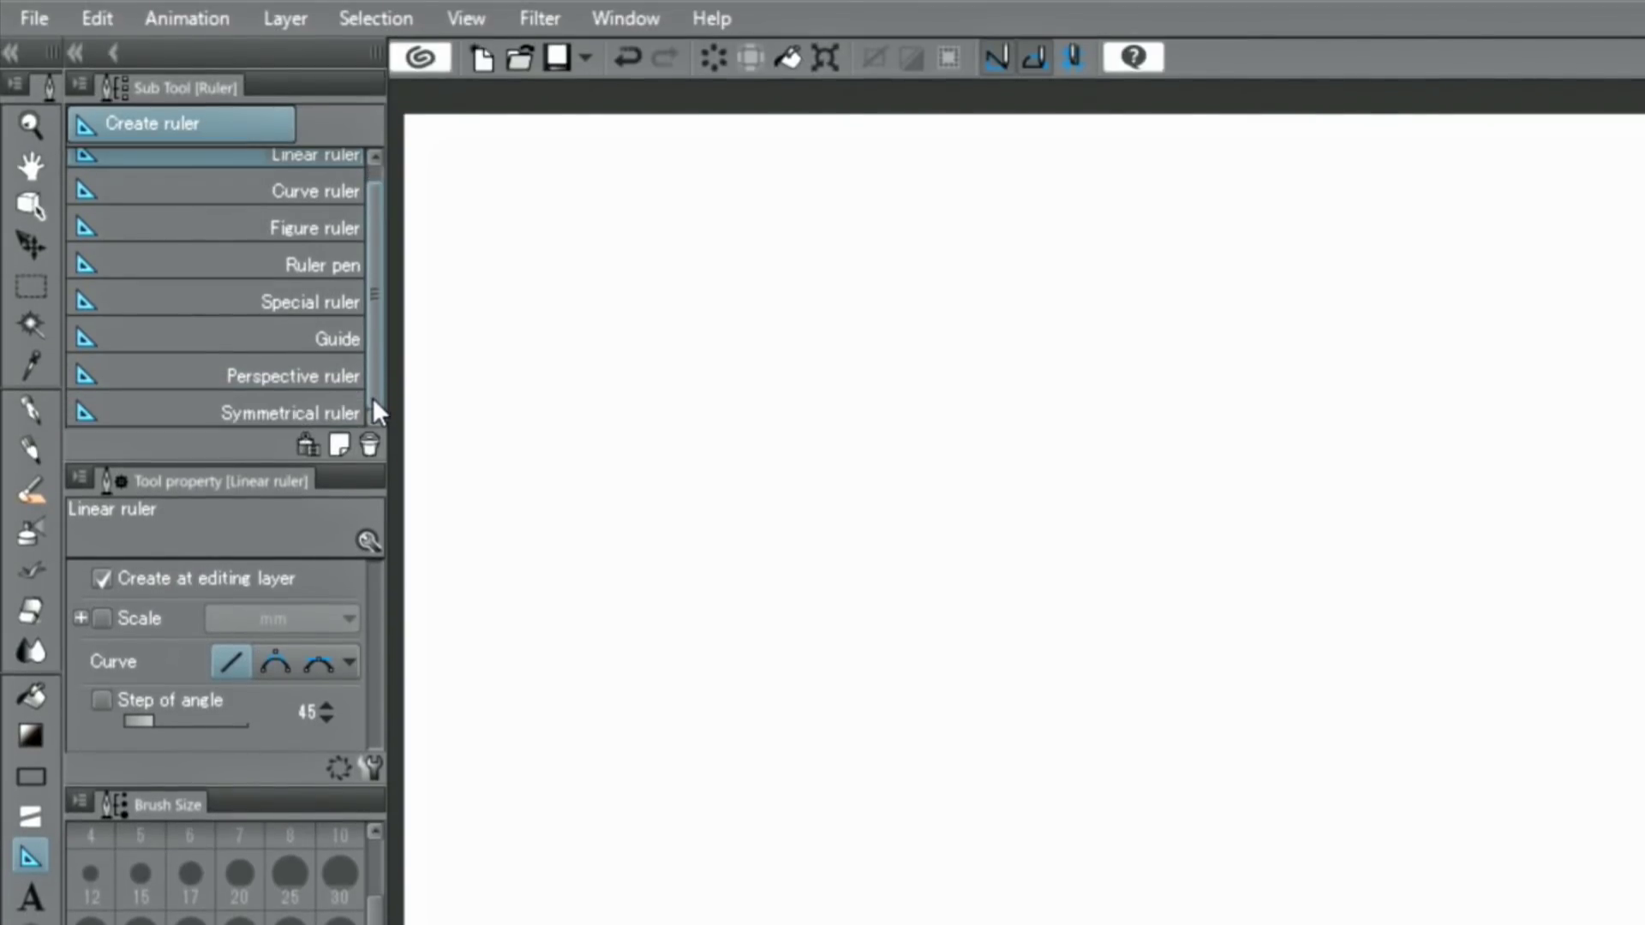
click(329, 408)
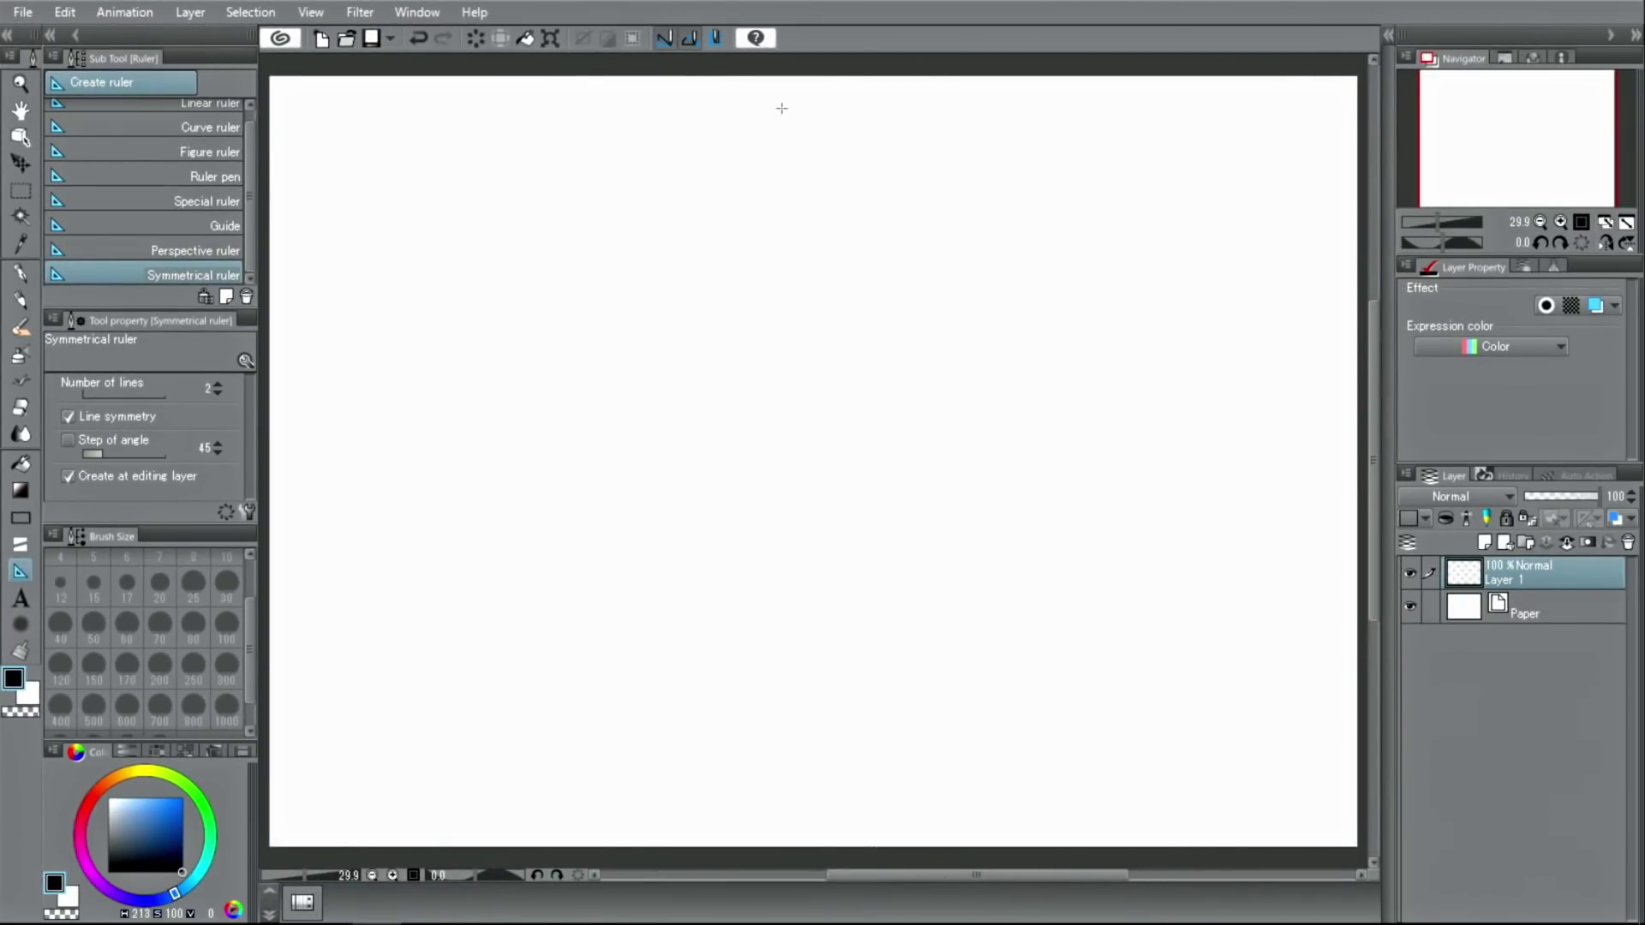
drag(777, 108, 791, 769)
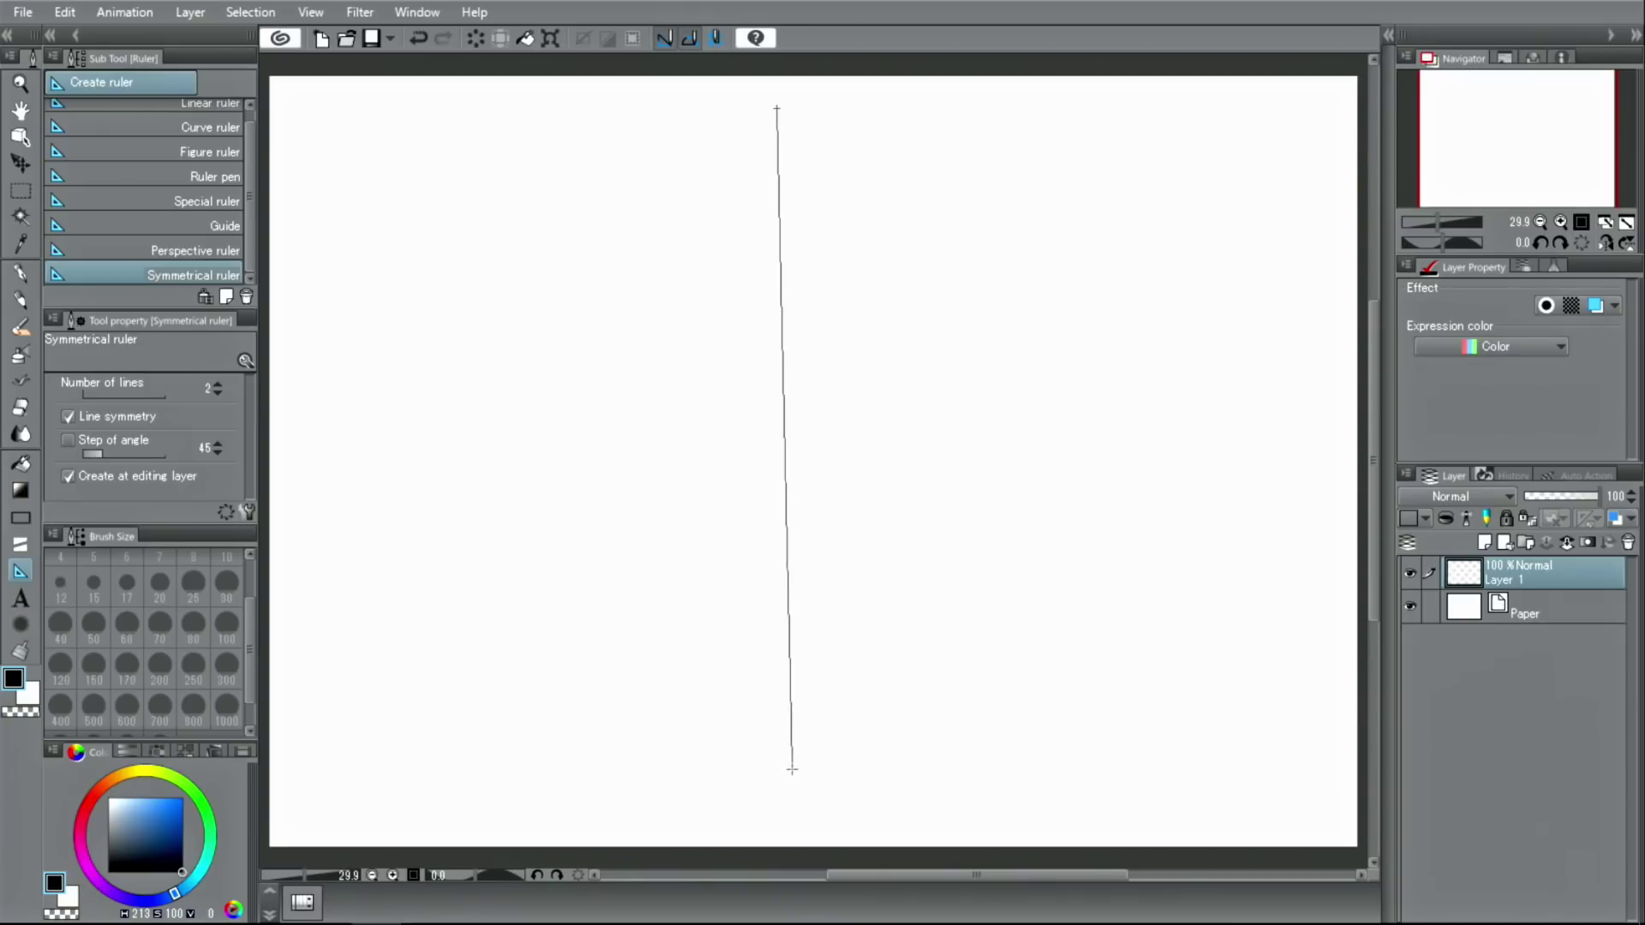
drag(791, 768, 782, 786)
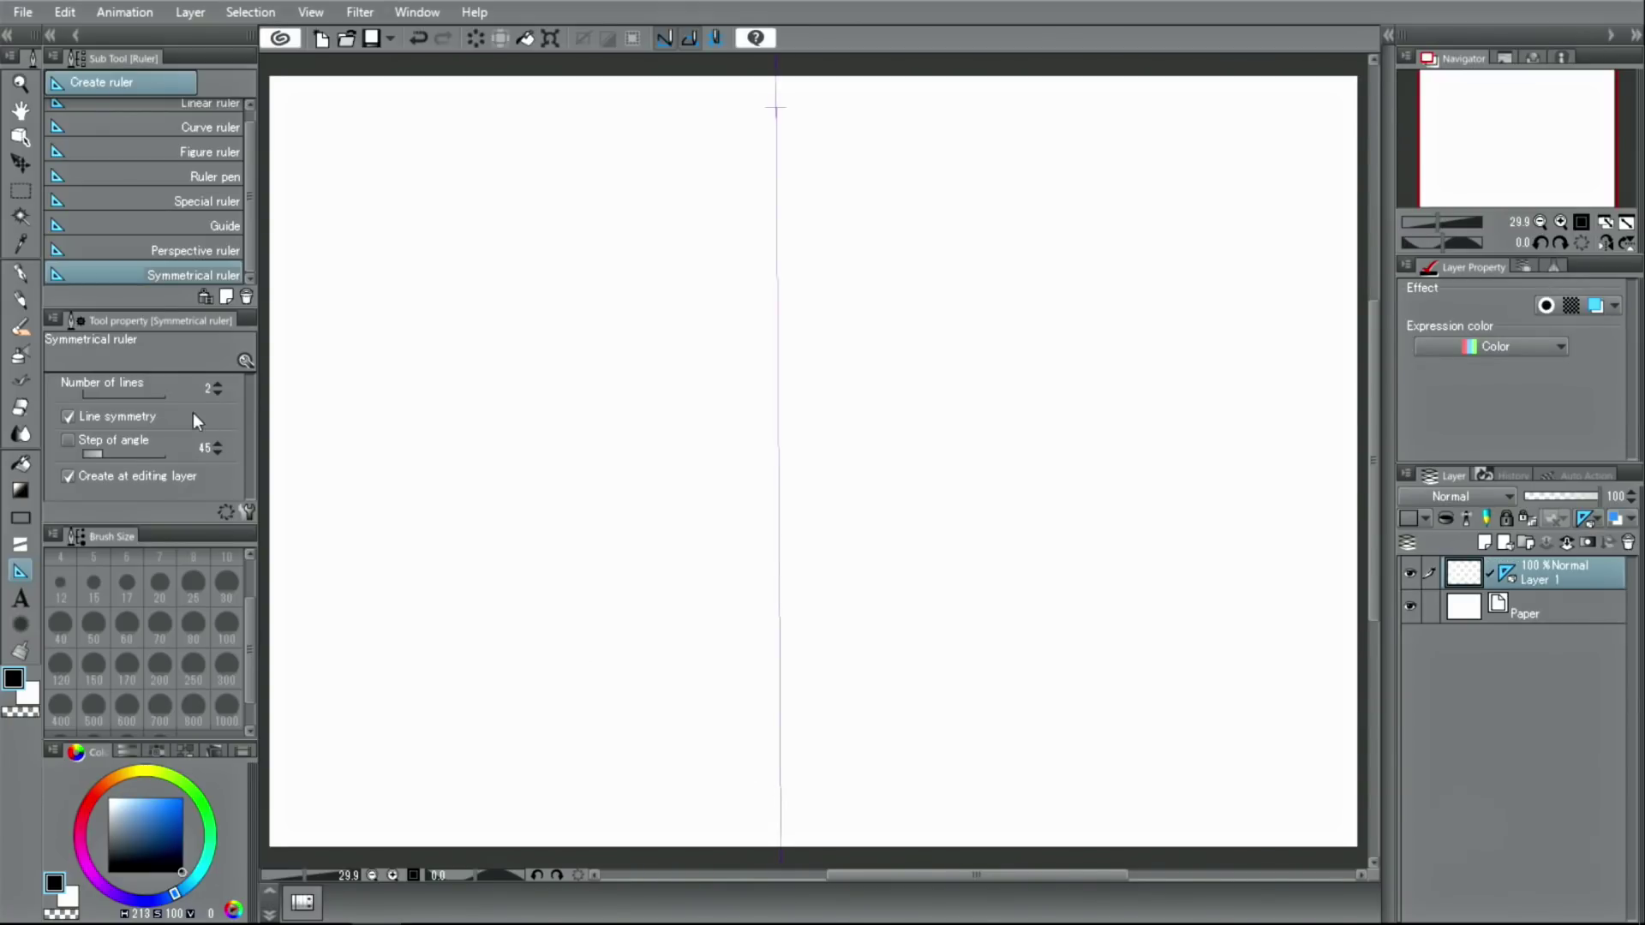
click(23, 276)
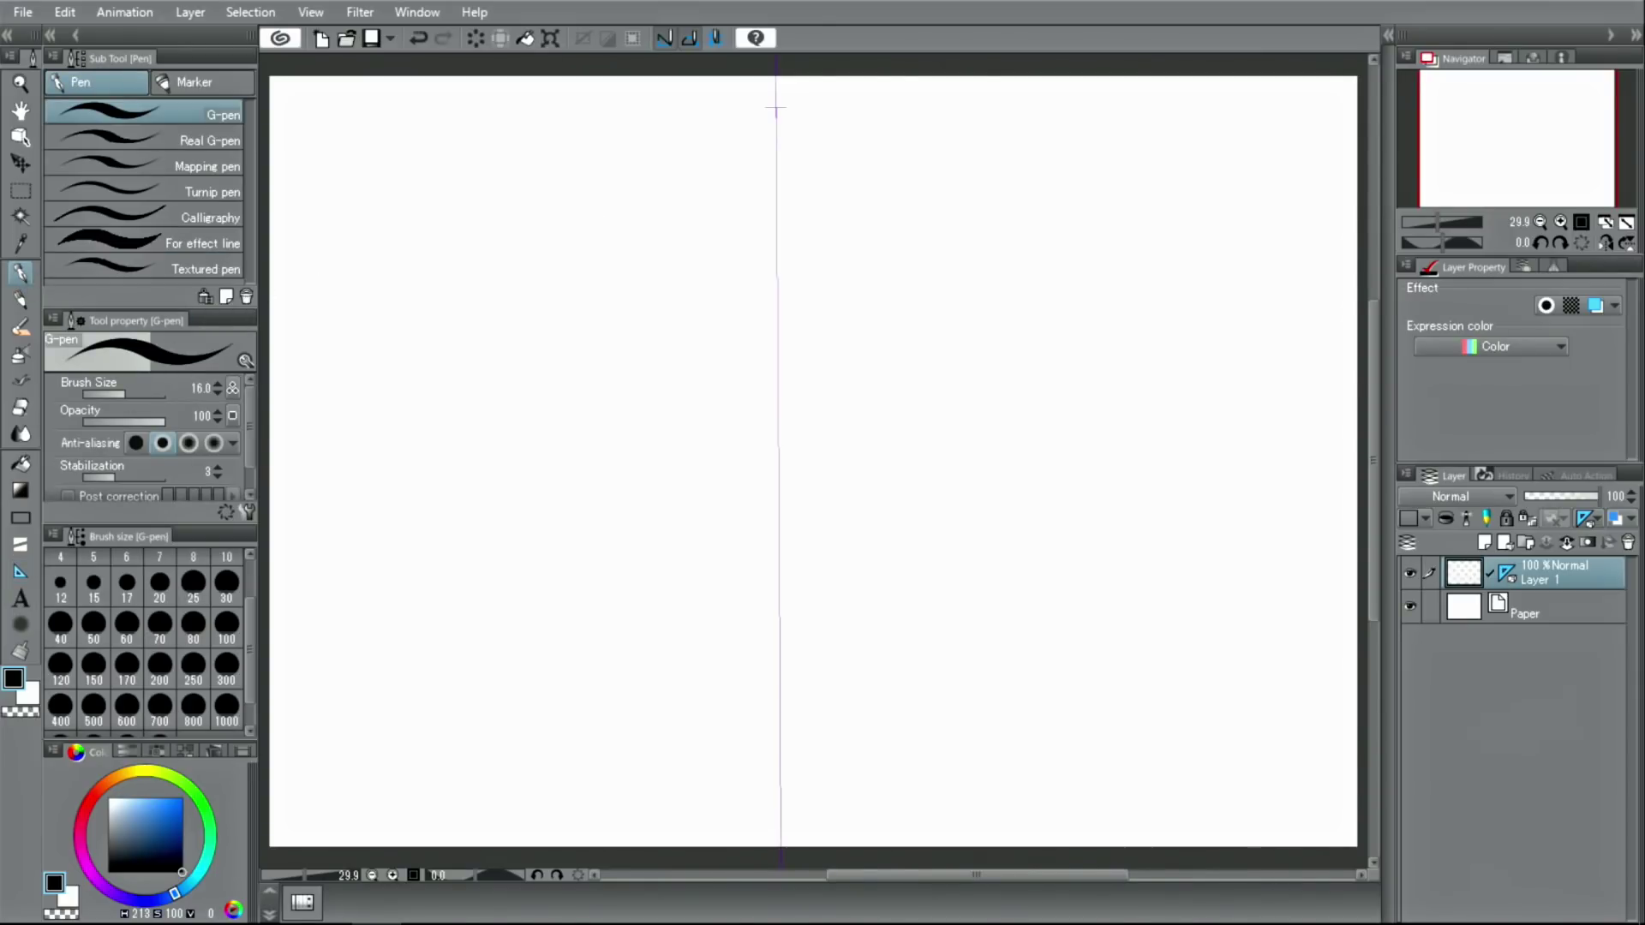
Step: Draw two mirrored test strokes and undo them to clear the canvas
drag(625, 173, 666, 208)
mouse_move(614, 319)
mouse_down()
mouse_move(596, 420)
mouse_move(508, 523)
mouse_up()
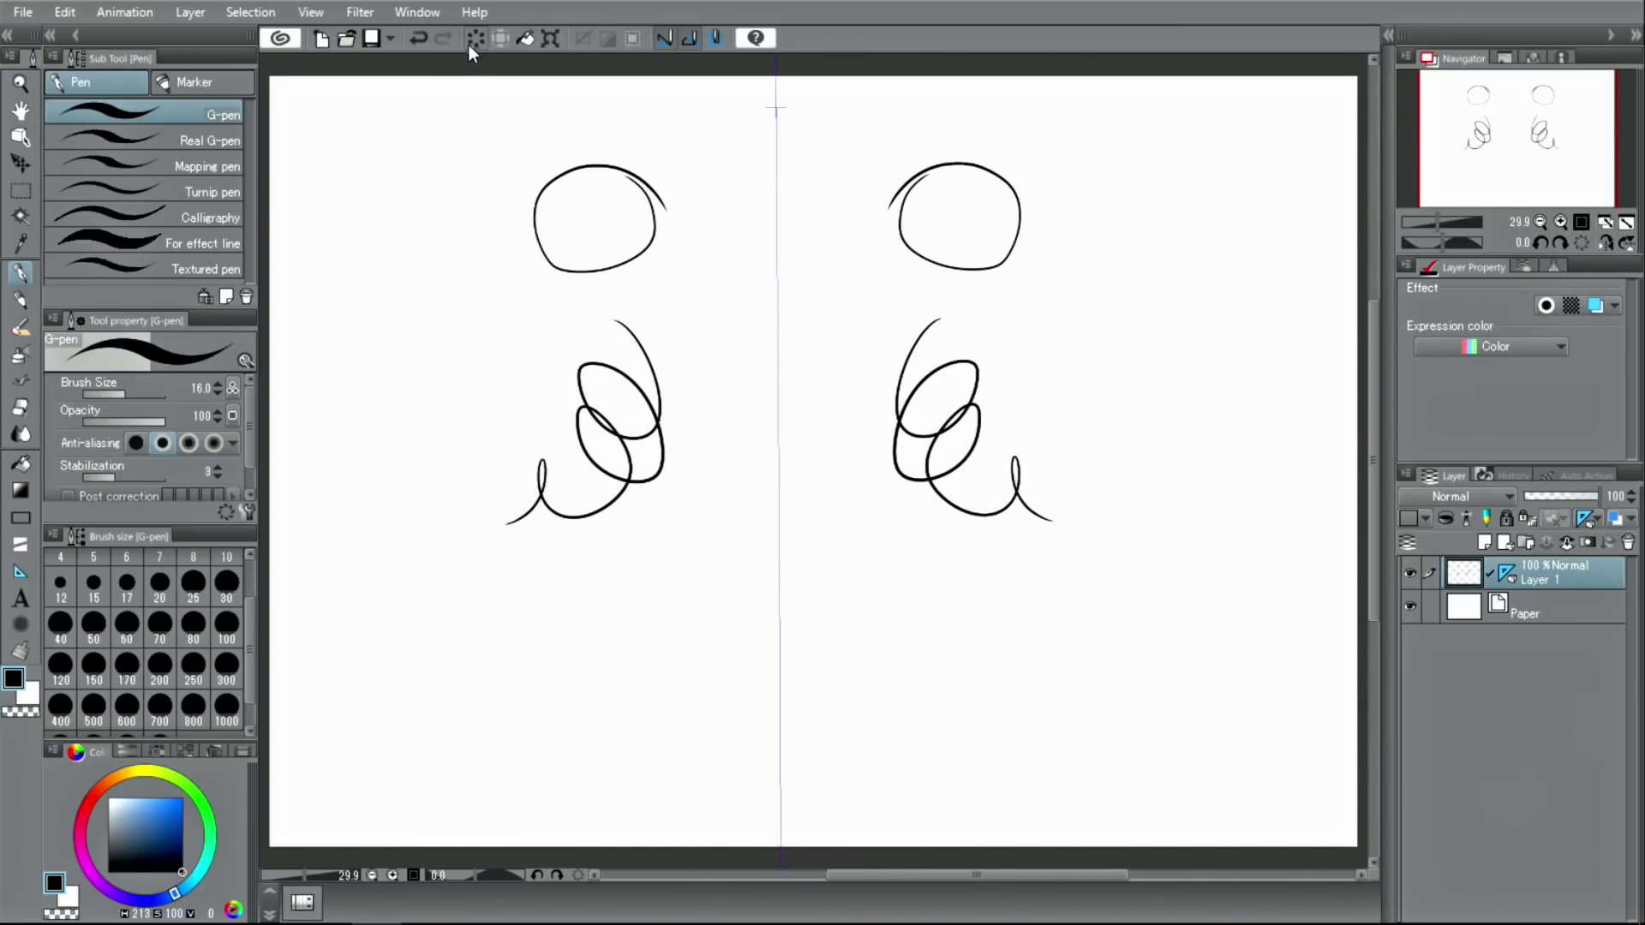
click(417, 38)
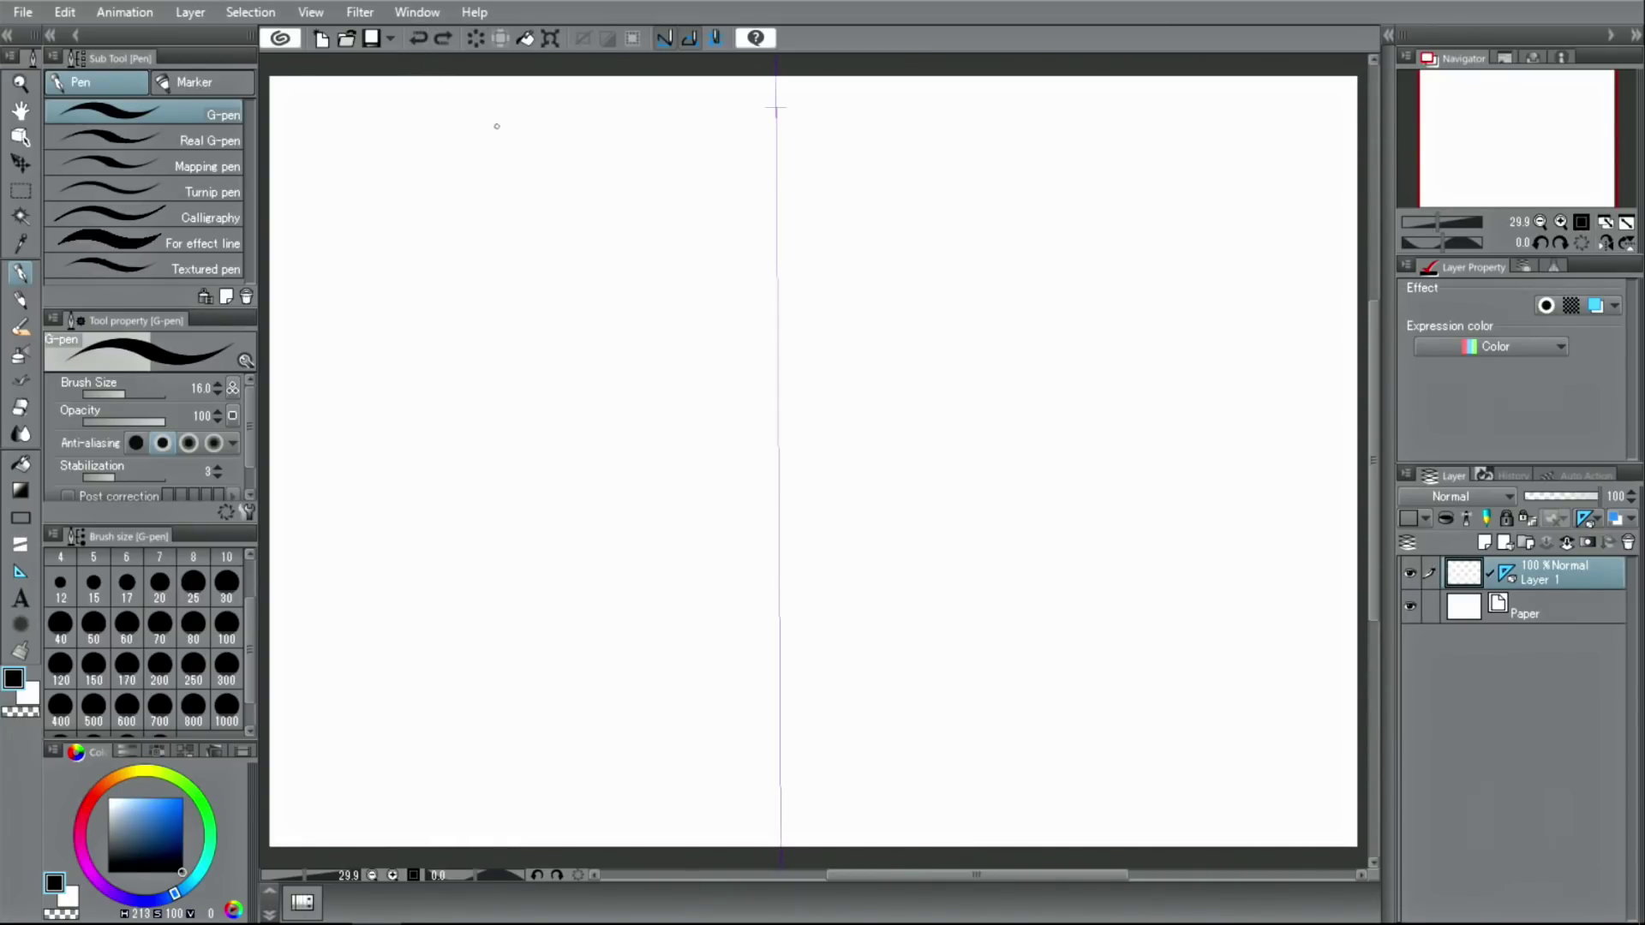
Step: Ink the robot's mirrored head and body boxes, legs, arms and antenna
mouse_move(771, 217)
mouse_down()
mouse_move(682, 225)
mouse_move(680, 330)
mouse_move(763, 342)
mouse_move(758, 377)
mouse_move(701, 437)
mouse_move(690, 566)
mouse_move(777, 569)
mouse_move(711, 708)
mouse_up()
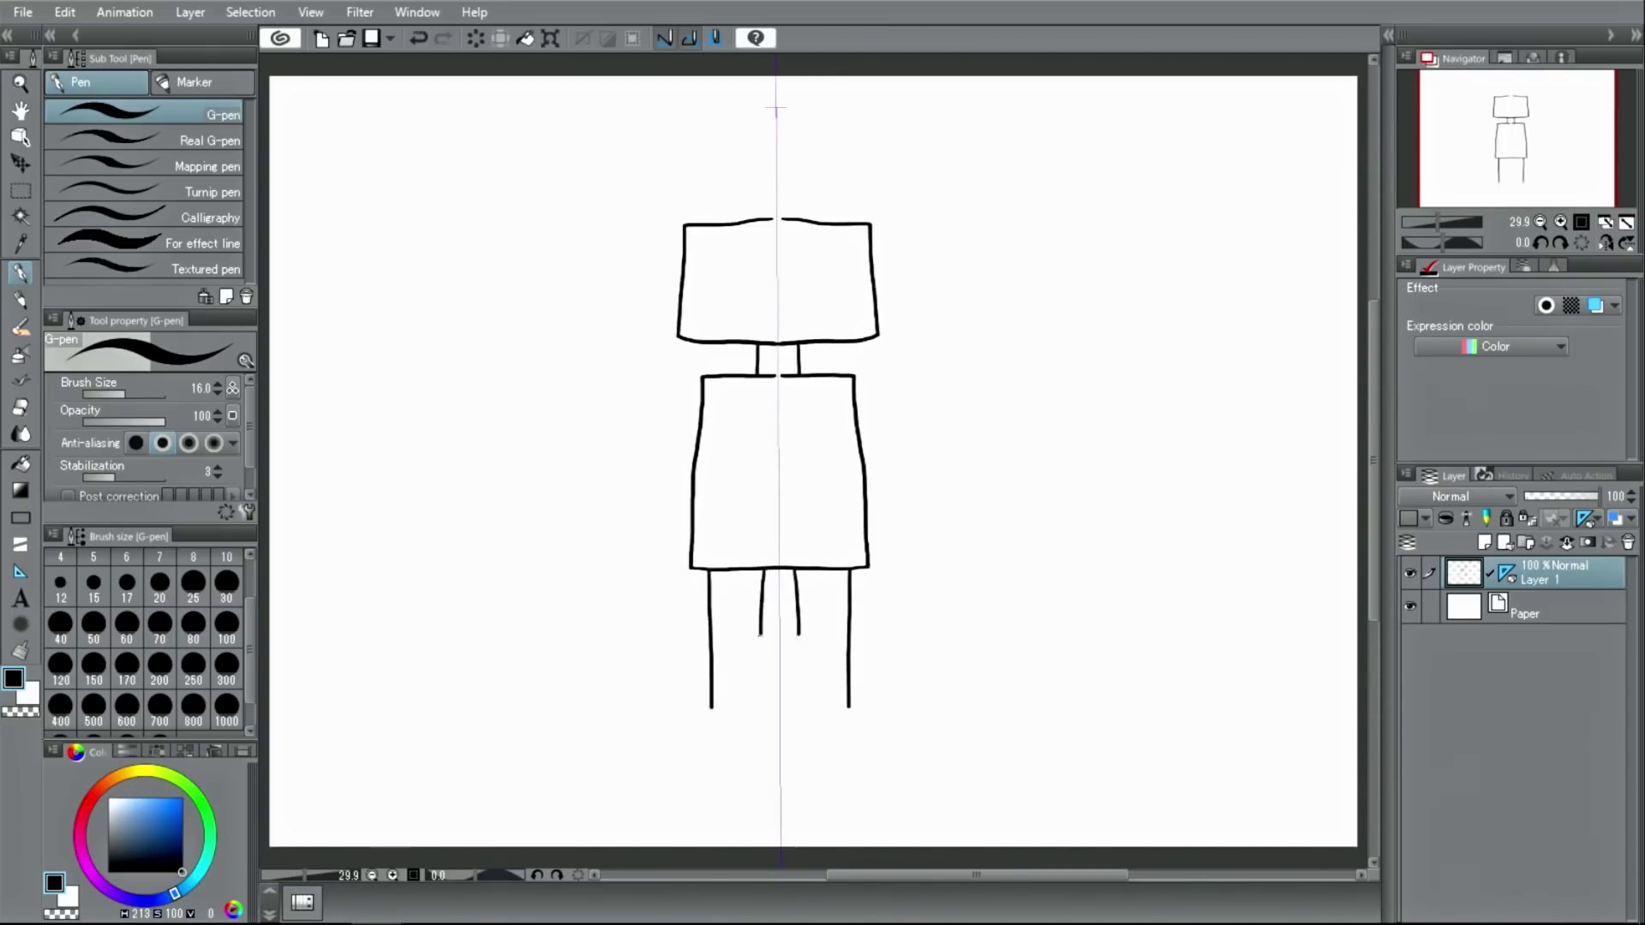
mouse_move(758, 569)
mouse_down()
mouse_move(771, 707)
mouse_move(695, 730)
mouse_move(769, 730)
mouse_up()
mouse_move(701, 386)
mouse_down()
mouse_move(656, 401)
mouse_move(694, 448)
mouse_move(644, 553)
mouse_move(646, 591)
mouse_move(701, 592)
mouse_move(700, 563)
mouse_up()
drag(776, 218, 776, 190)
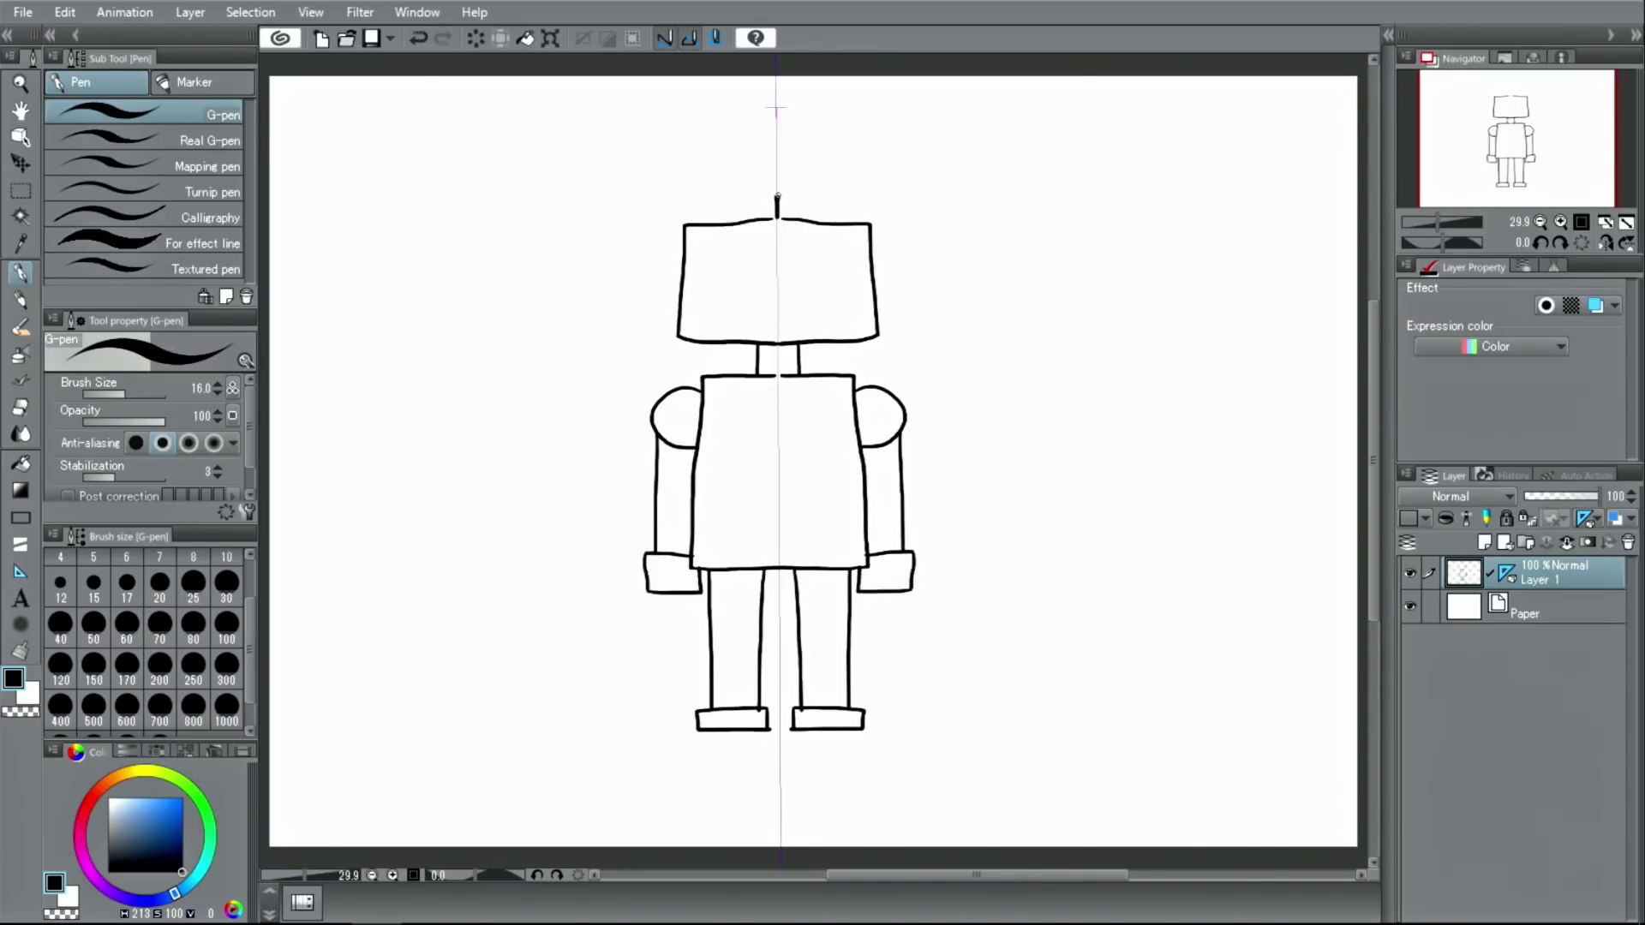
Step: Add mirrored eyes, chest panel with chevron, arm bands and knee lines, undoing the last stroke
mouse_move(727, 257)
mouse_down()
mouse_move(728, 288)
mouse_move(778, 327)
mouse_up()
mouse_move(771, 408)
mouse_down()
mouse_move(719, 444)
mouse_move(776, 458)
mouse_move(727, 503)
mouse_move(727, 537)
mouse_up()
drag(728, 537, 777, 502)
drag(657, 492, 696, 492)
drag(708, 633, 764, 632)
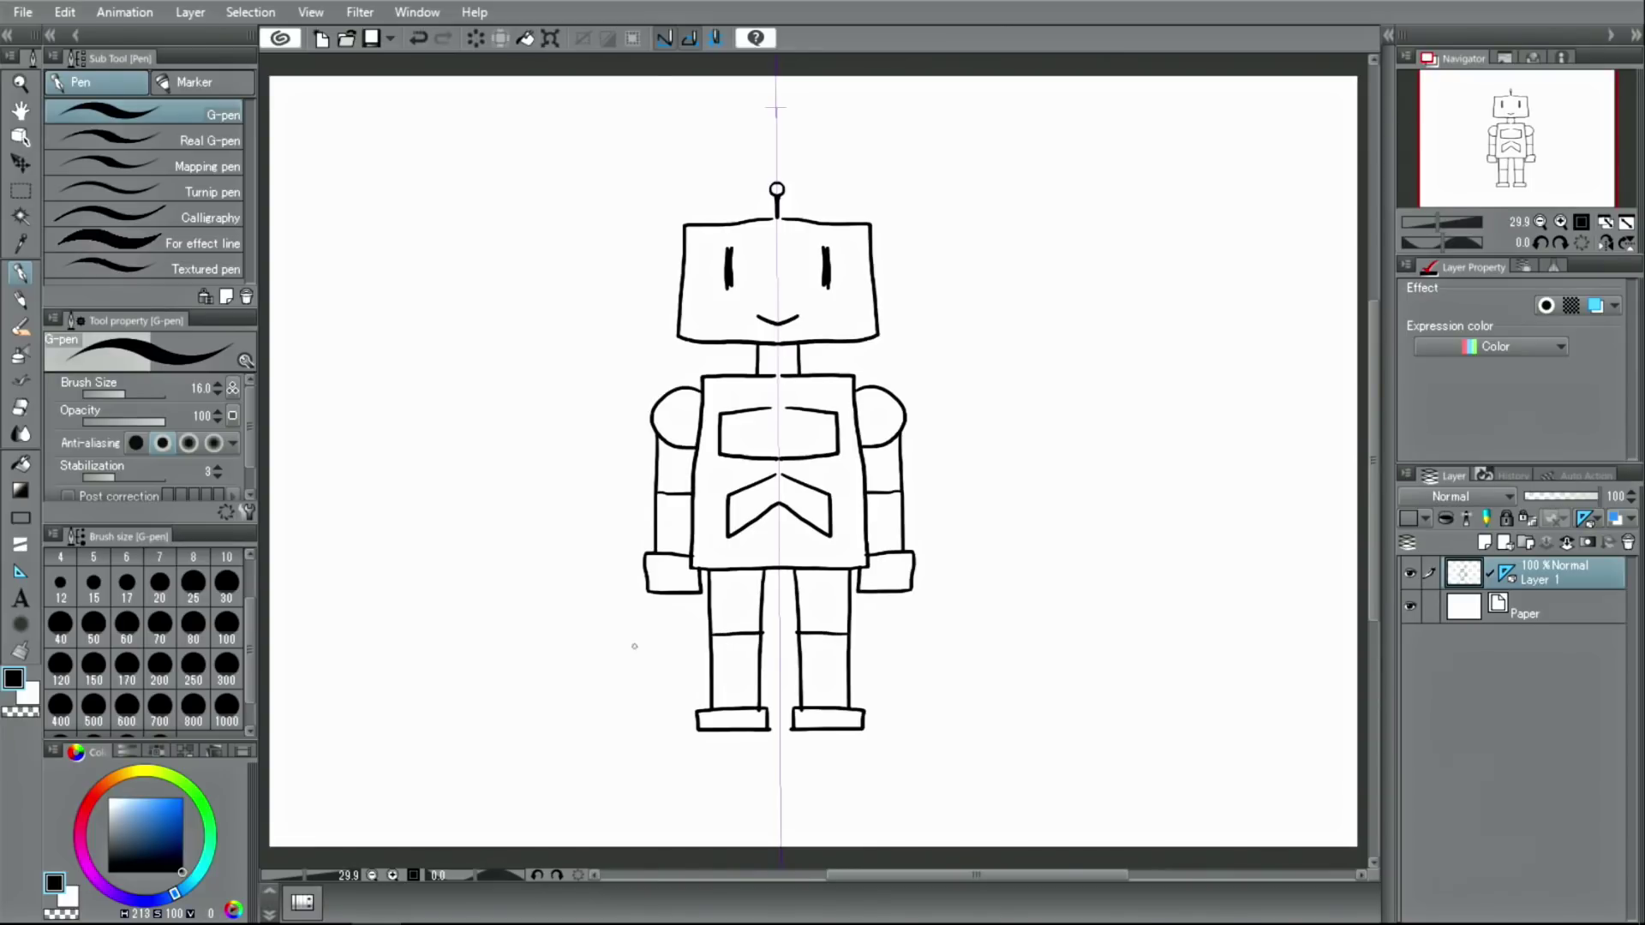
key(ctrl+z)
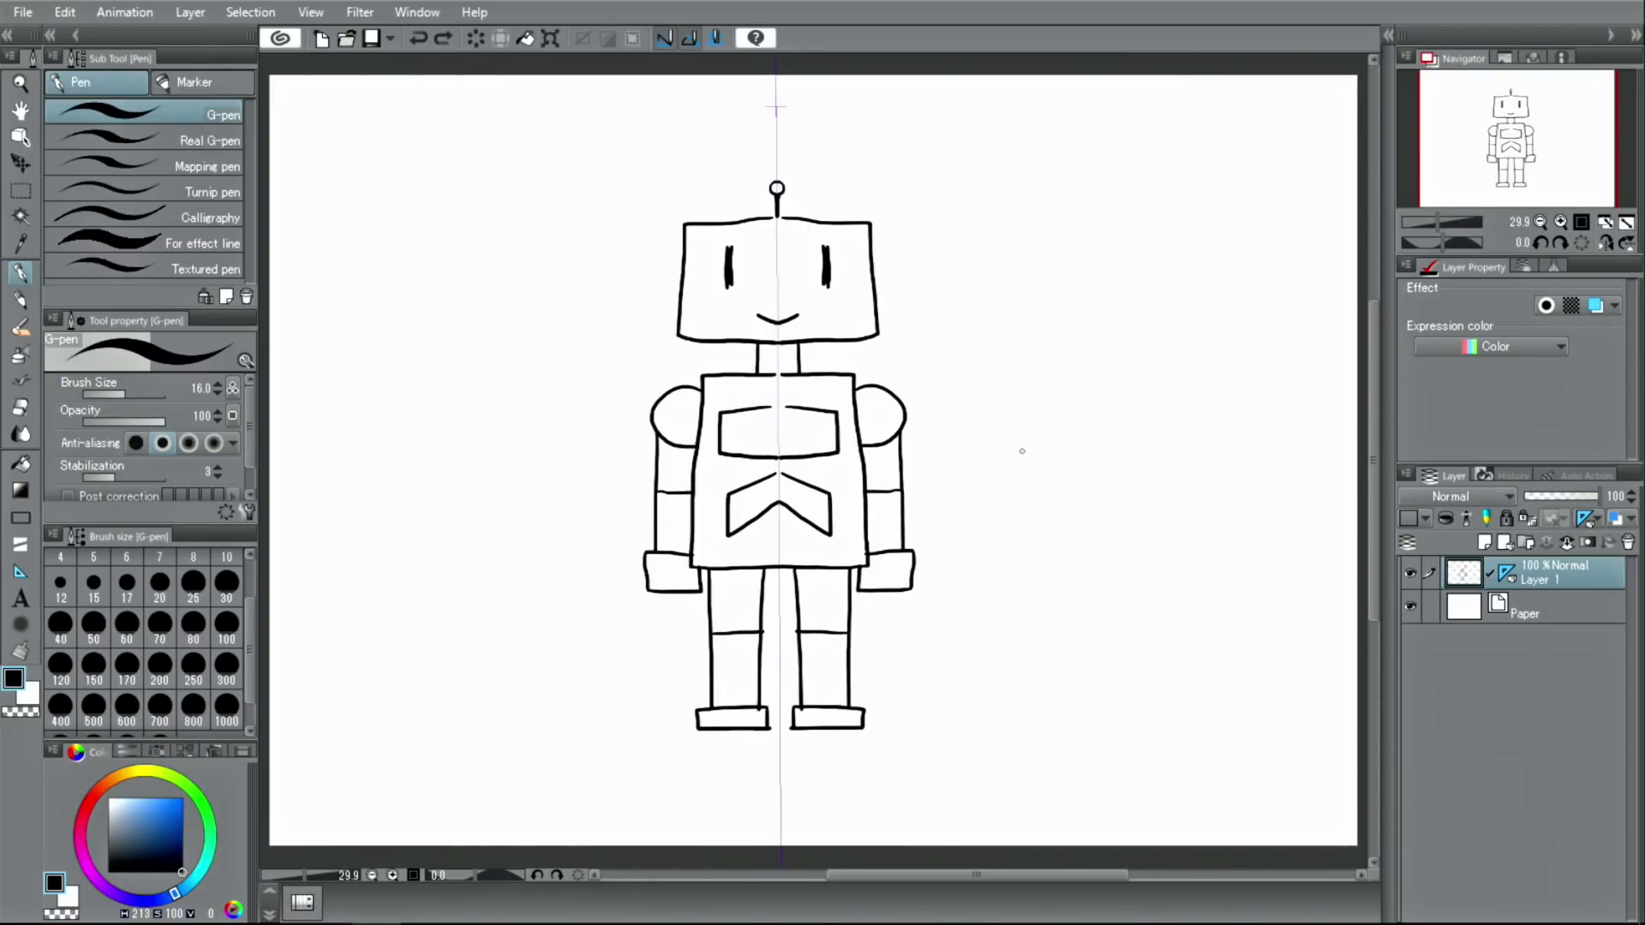
Step: Hide Layer 1, add Layer 2, and centre a 10-line symmetrical ruler on the canvas
click(1408, 574)
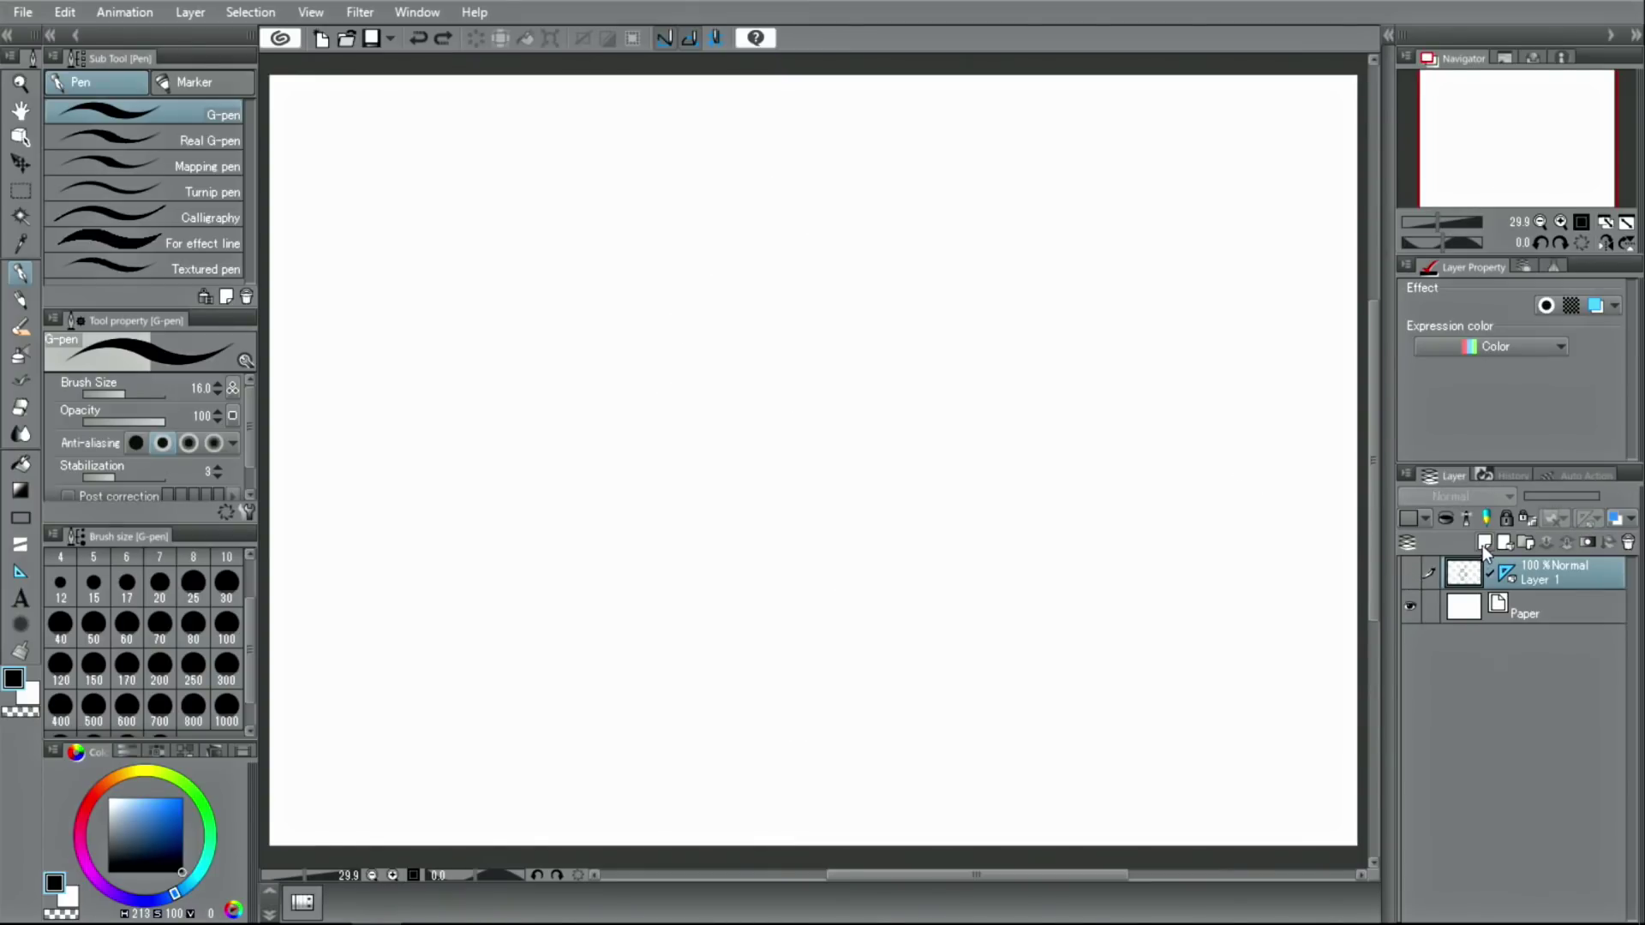
click(1486, 540)
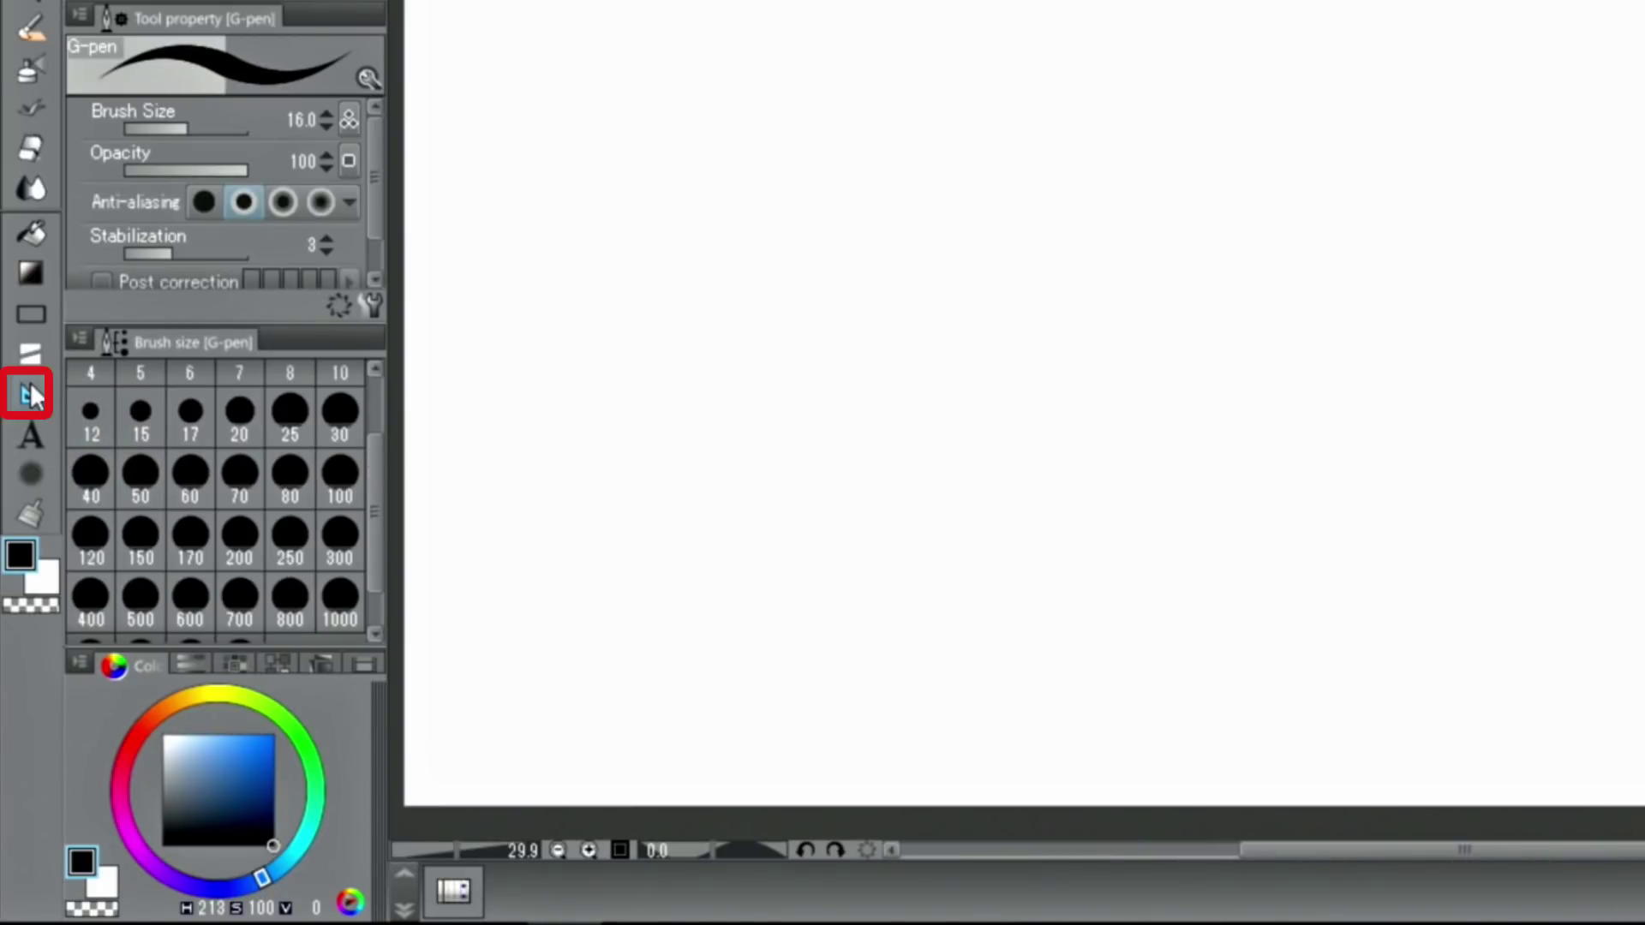
click(31, 394)
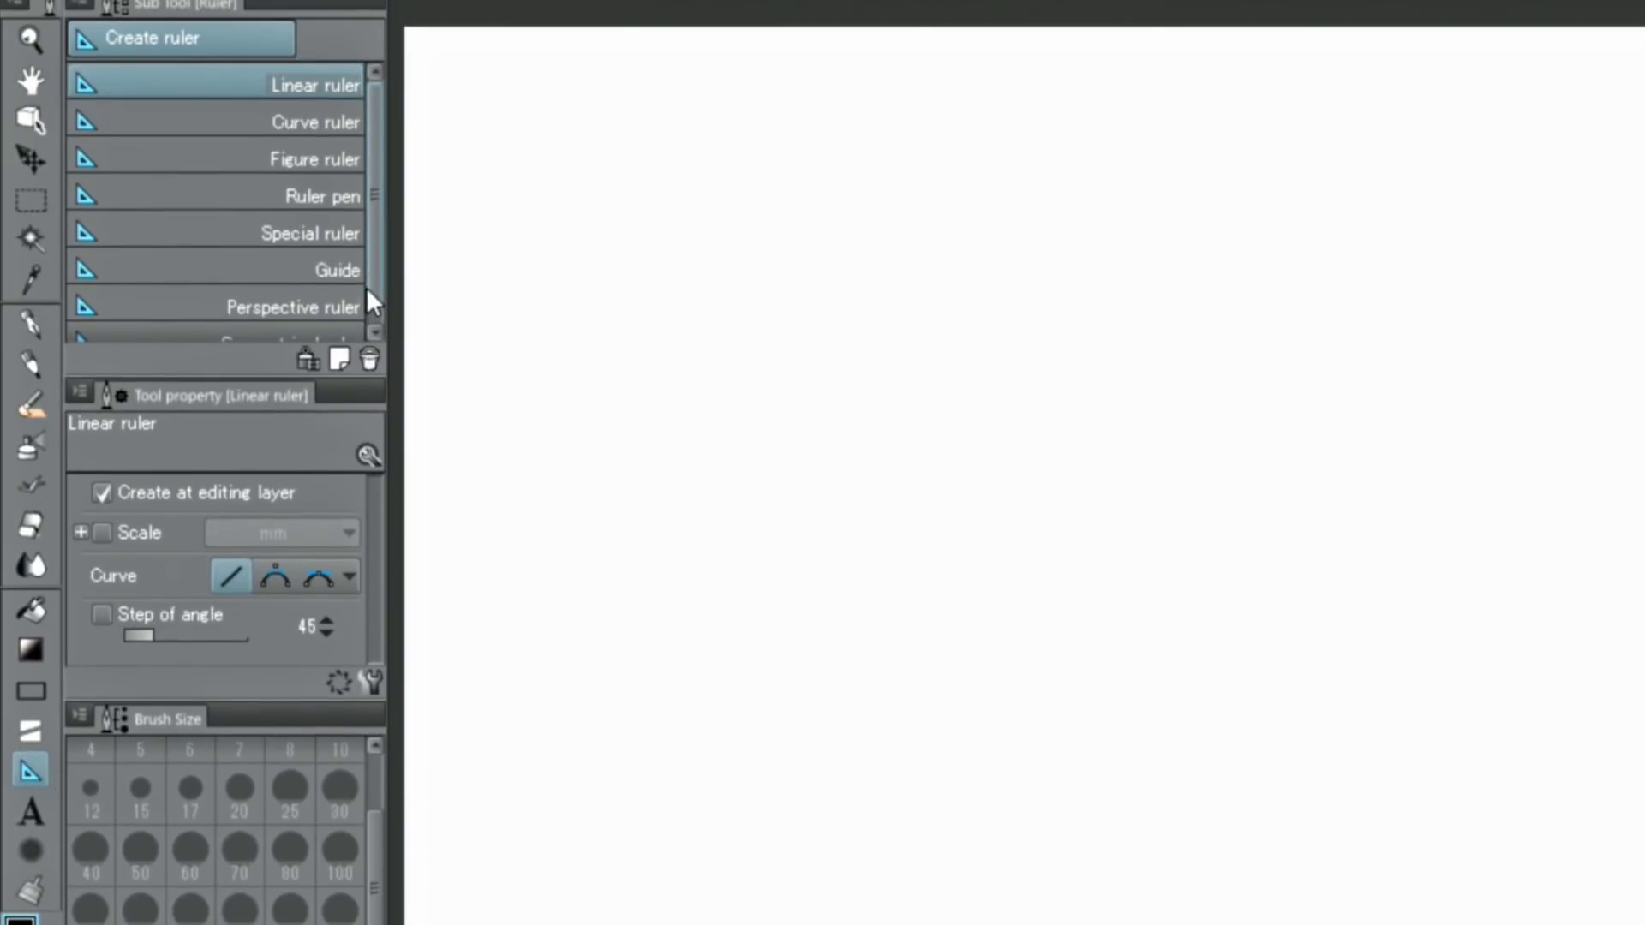
scroll(369, 278, down, 1)
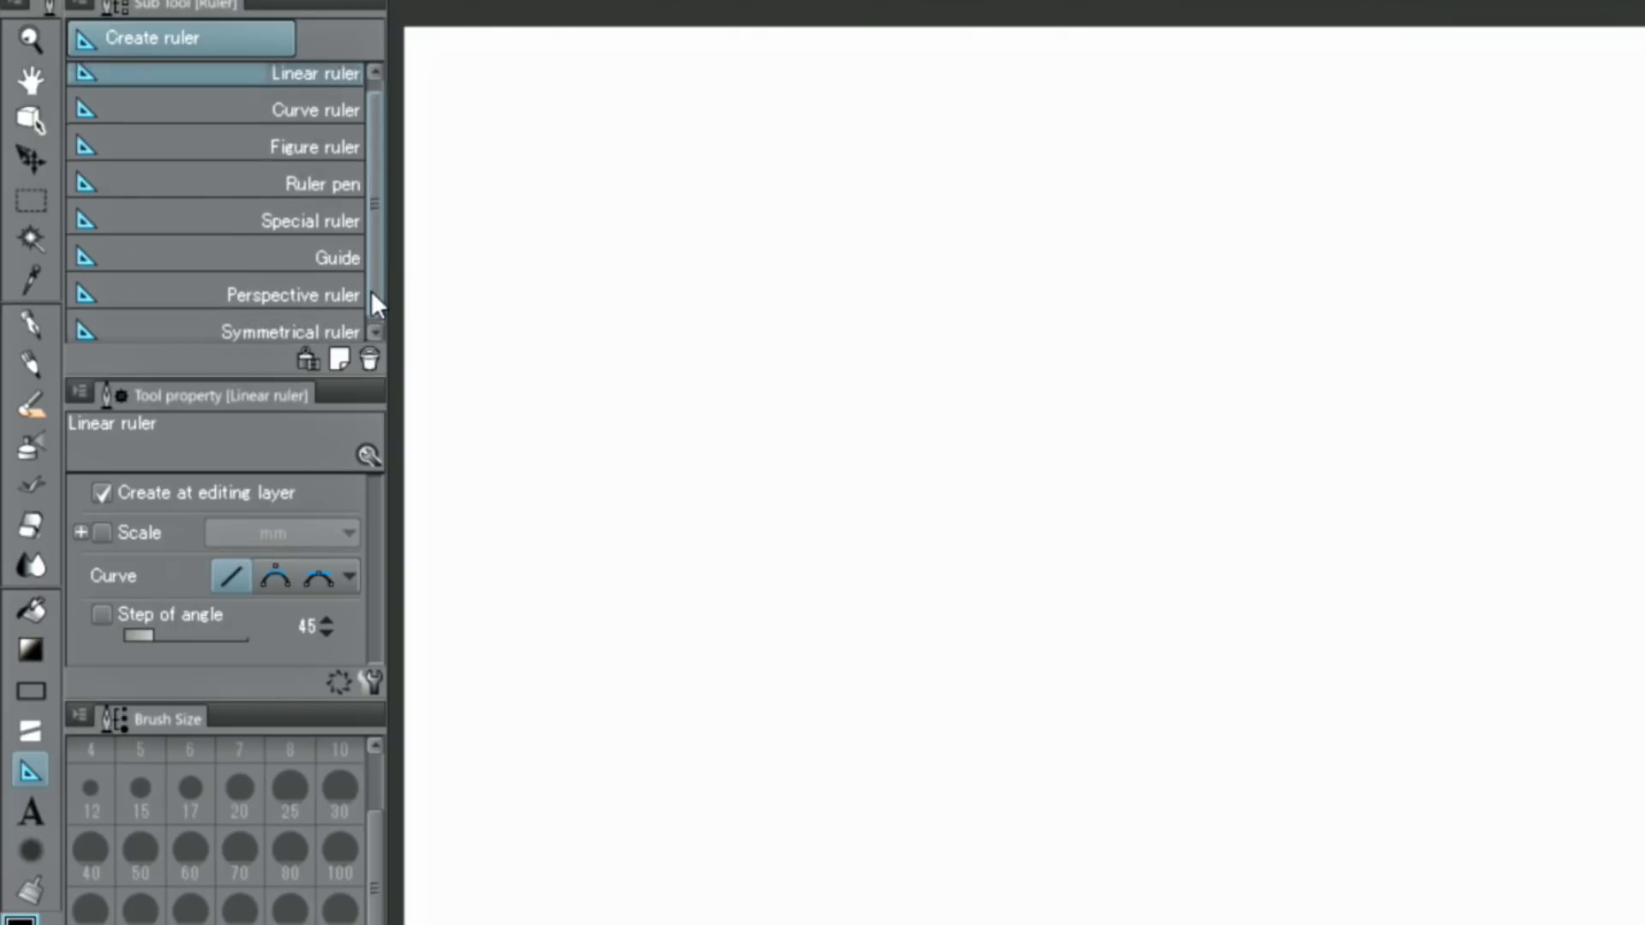
click(322, 329)
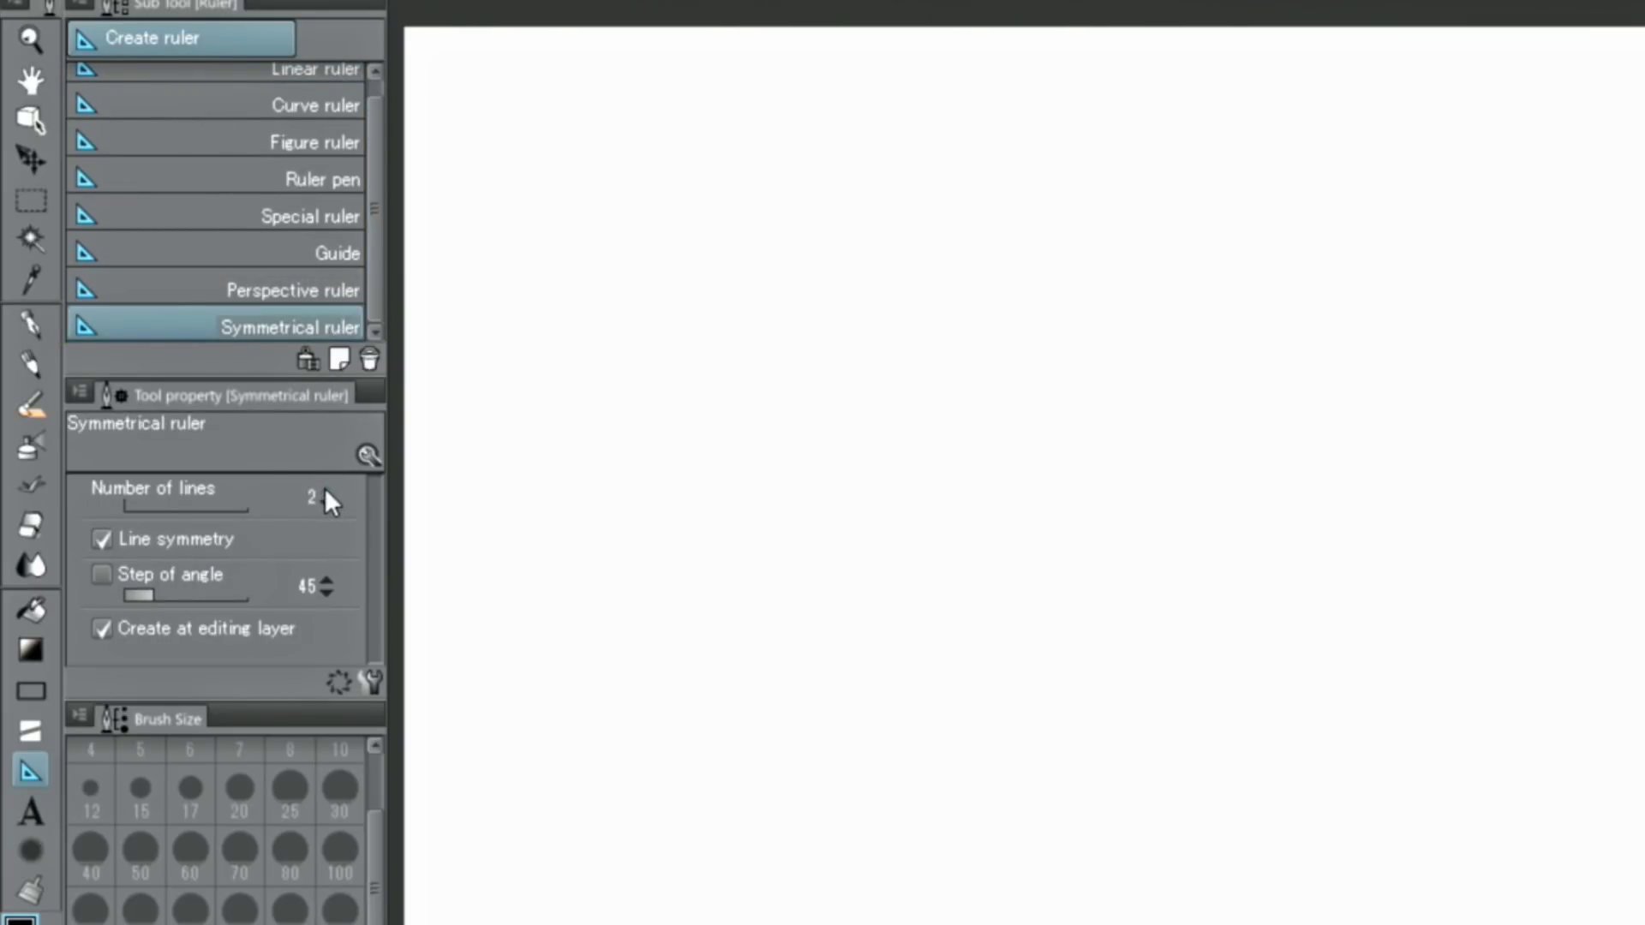
text(8)
click(325, 489)
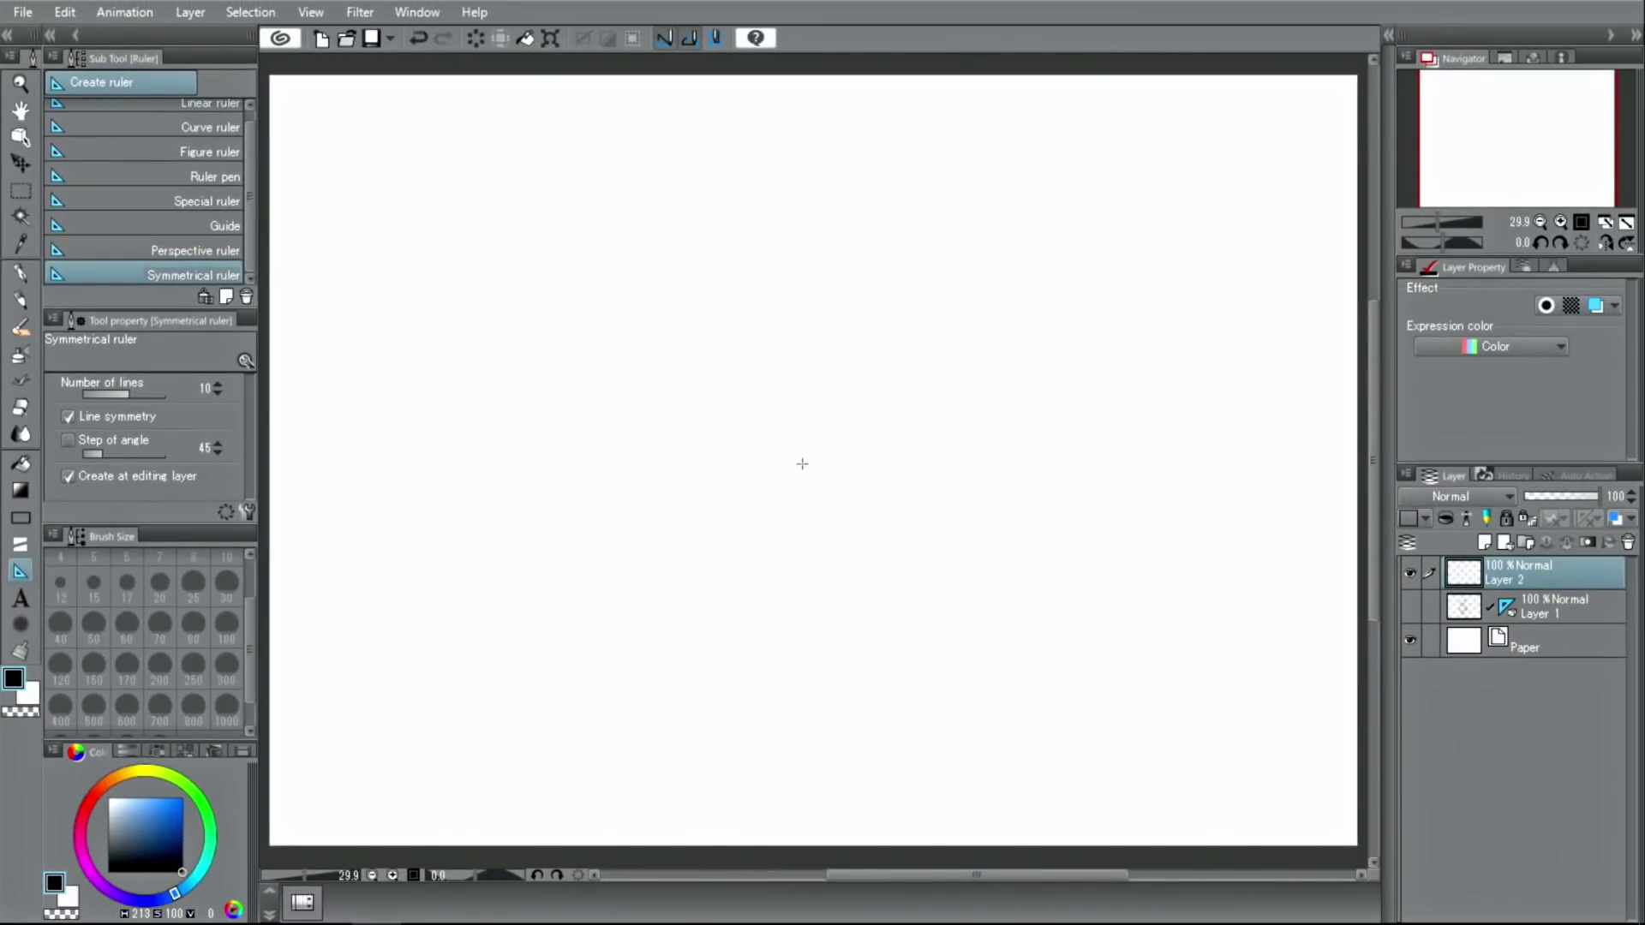
drag(810, 462, 1126, 460)
drag(1125, 460, 1126, 460)
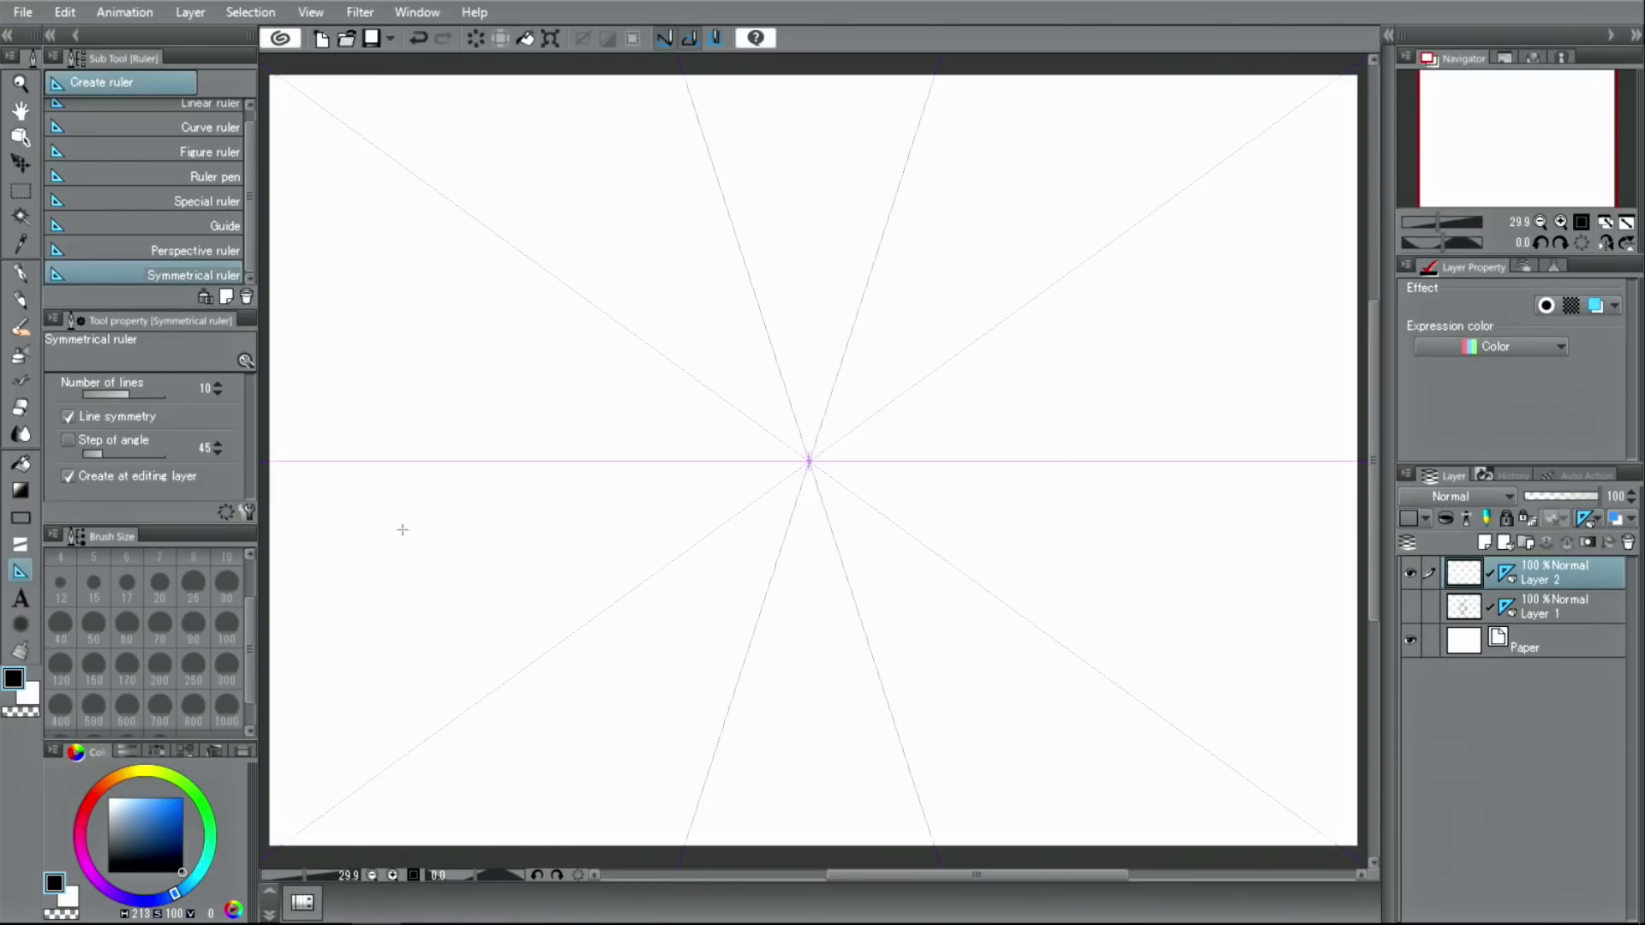
Step: Select the G-pen for inking over the ten-line symmetry ruler
click(22, 274)
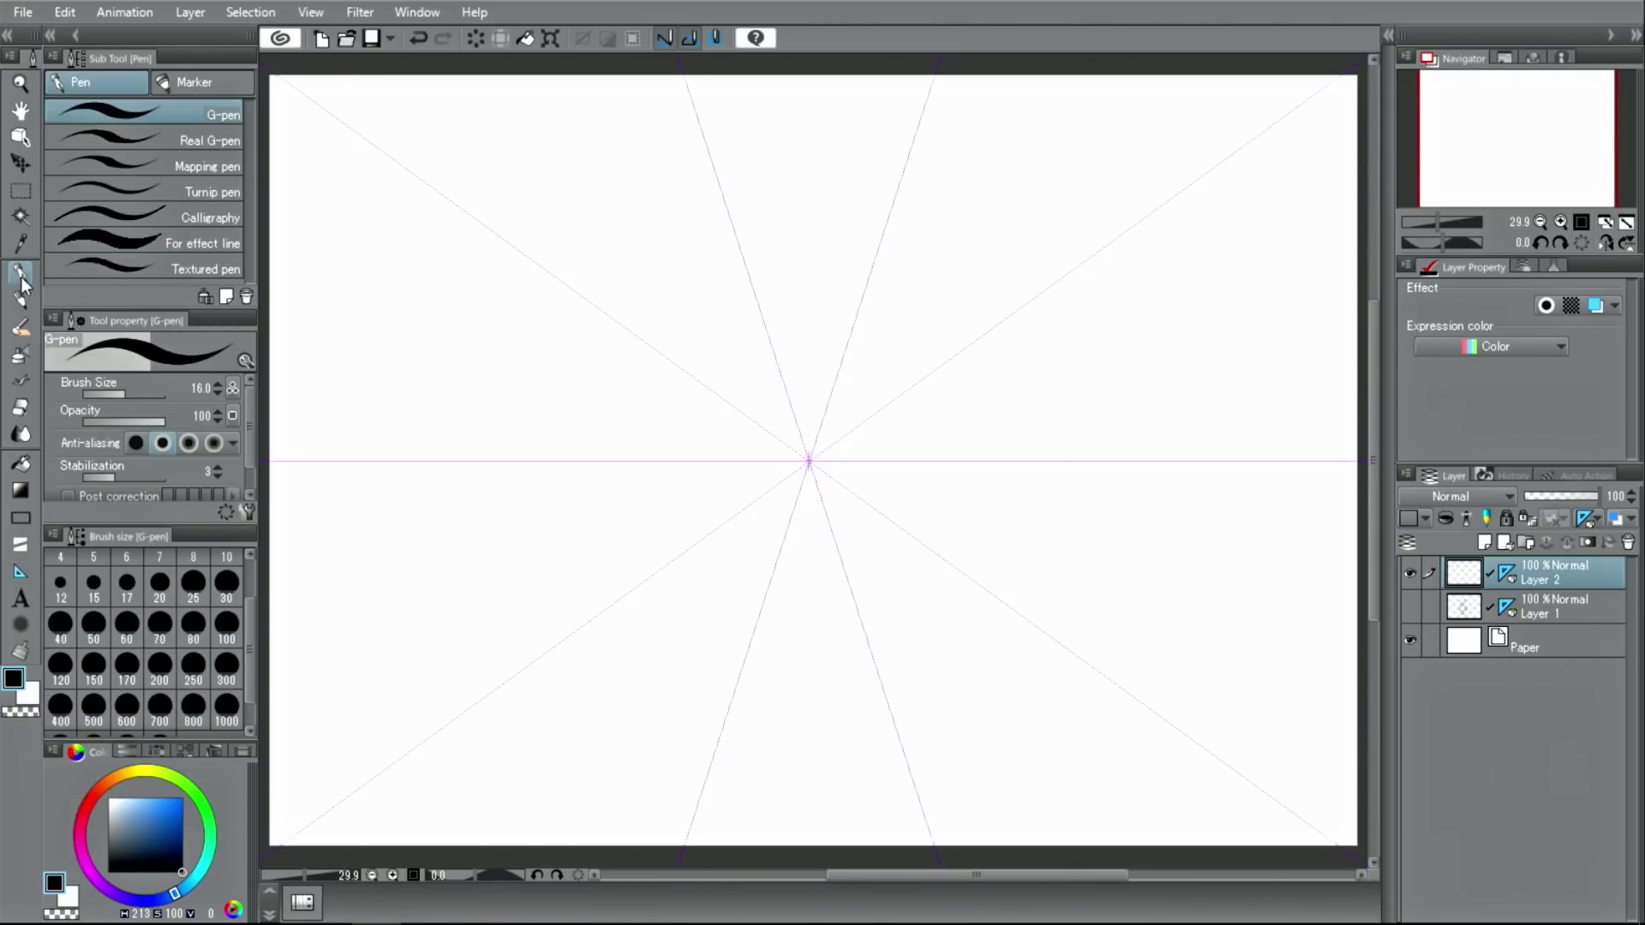